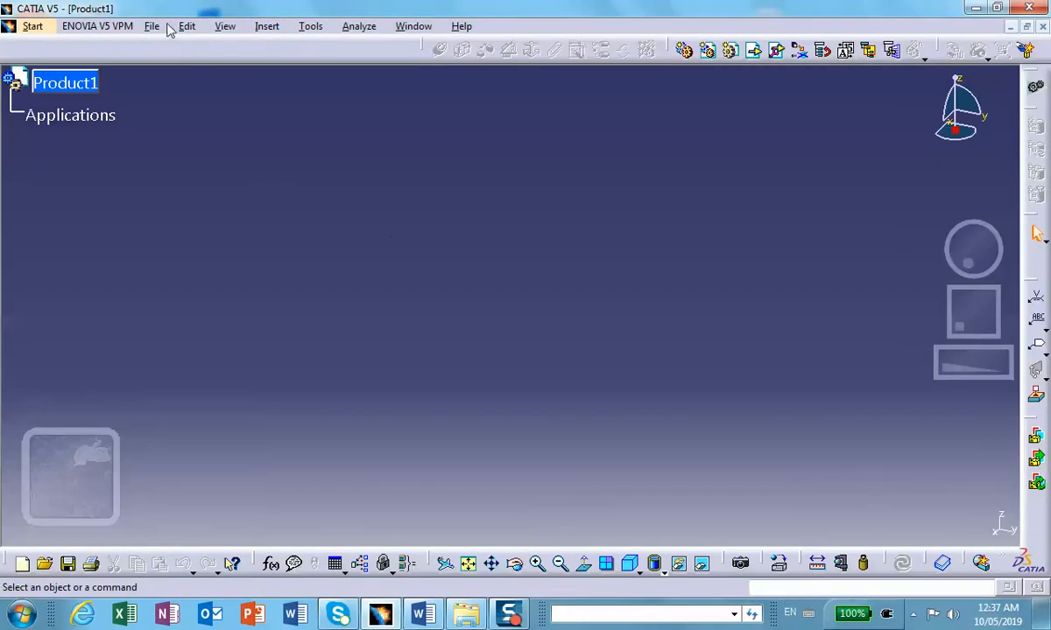
Step: Begin saving Product1 under a chosen location and create a Desktop folder named problem3-assembly
click(152, 26)
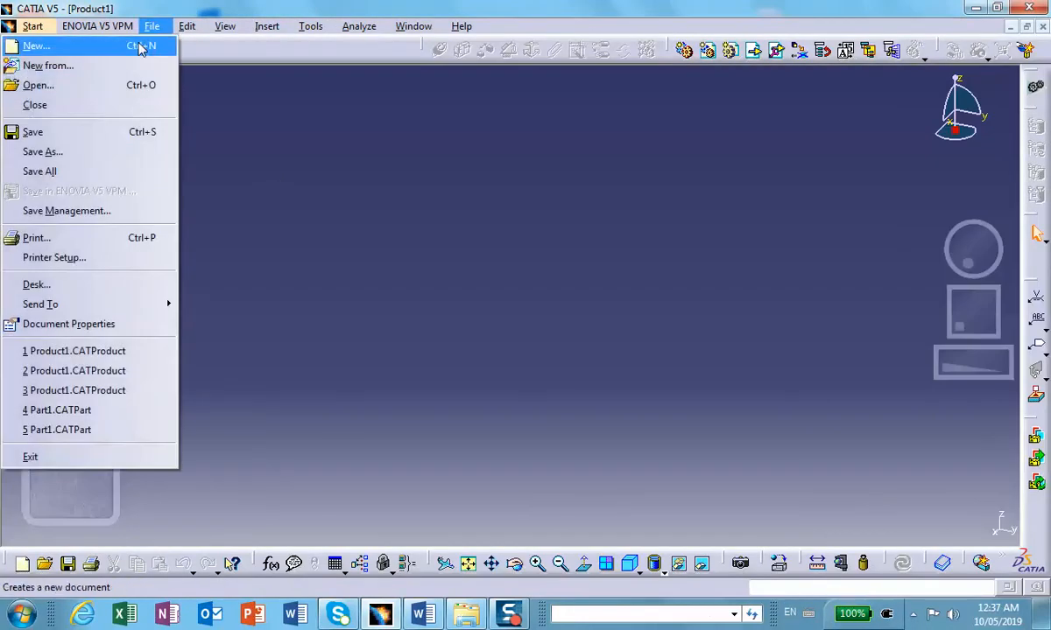
click(109, 210)
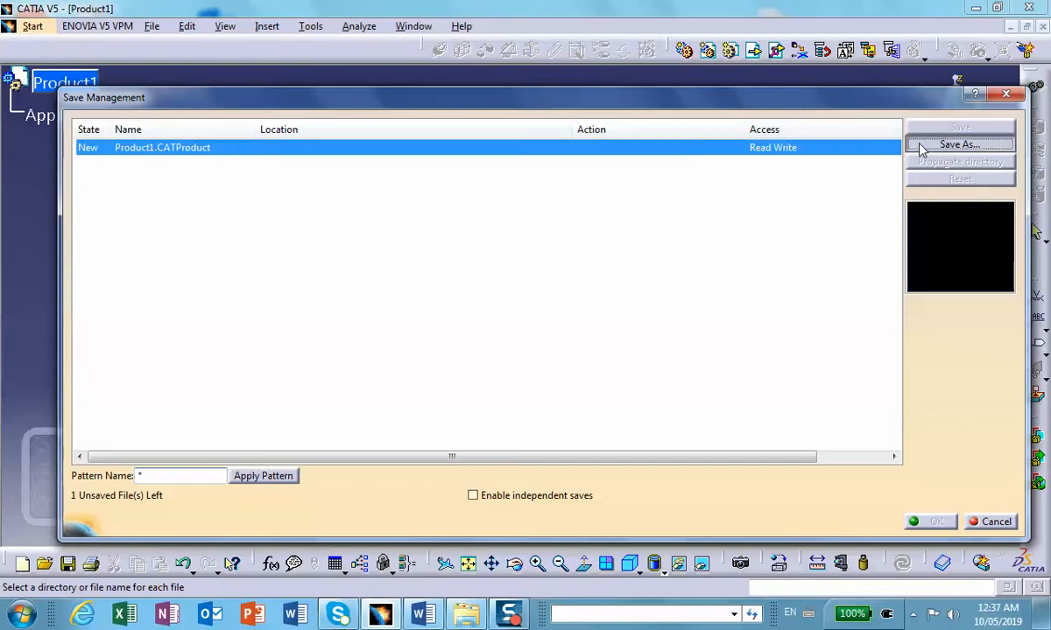
click(921, 147)
click(302, 218)
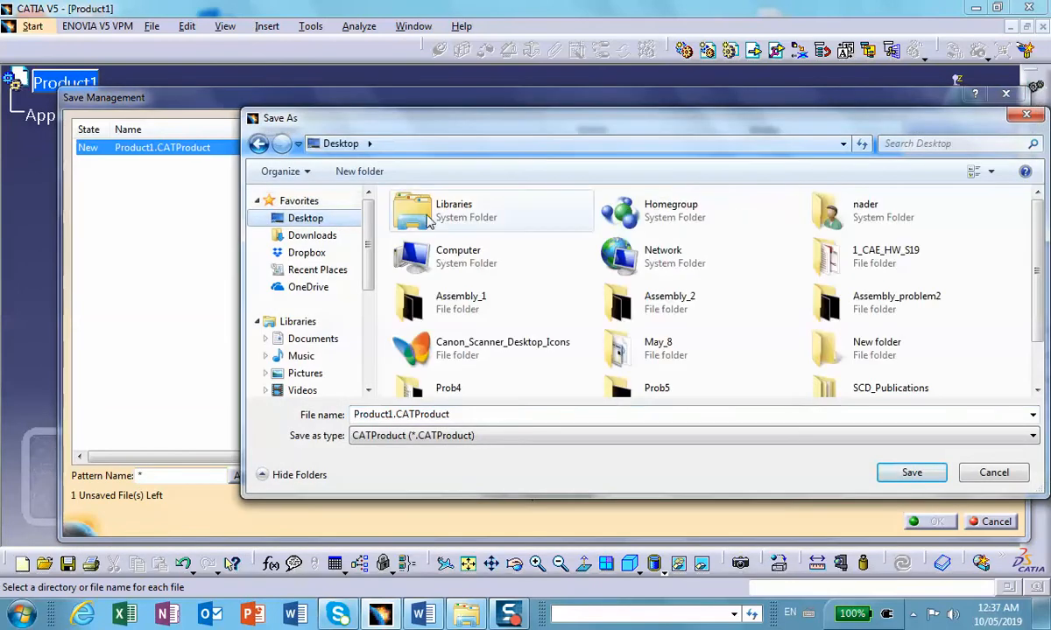
click(359, 171)
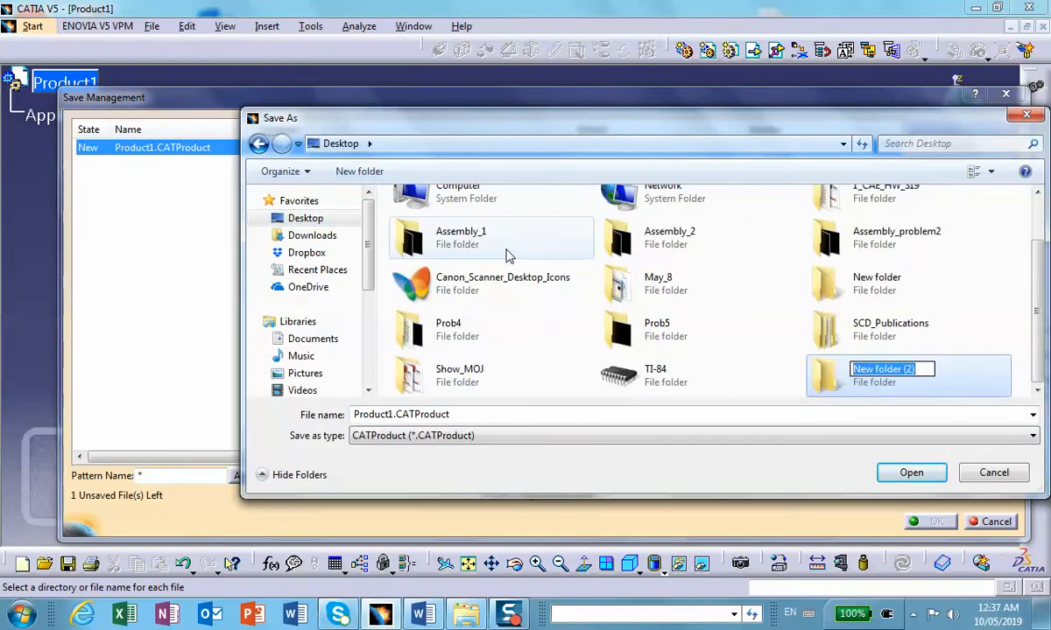
text(problem3-assembly)
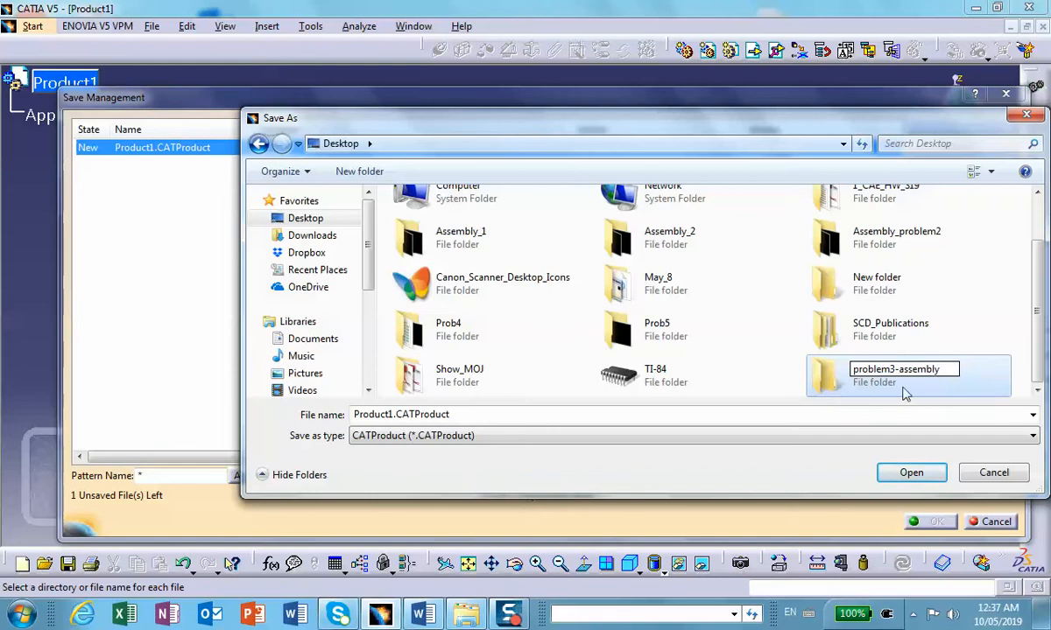
Step: Save the assembly as Product1.CATProduct in the problem3-assembly folder and confirm the save management
click(906, 474)
click(908, 474)
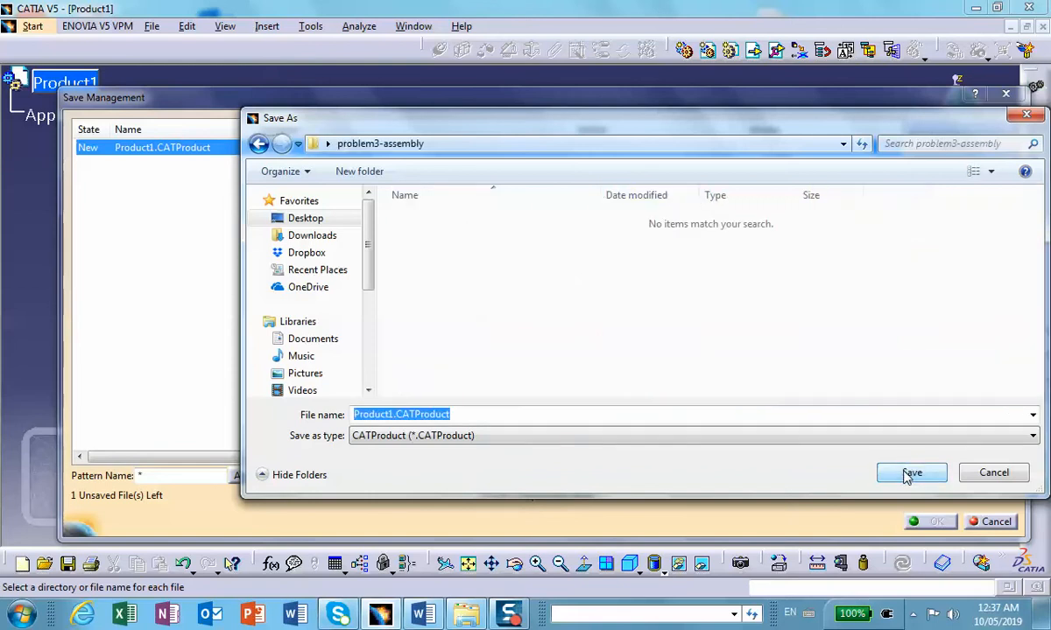
click(907, 473)
click(930, 521)
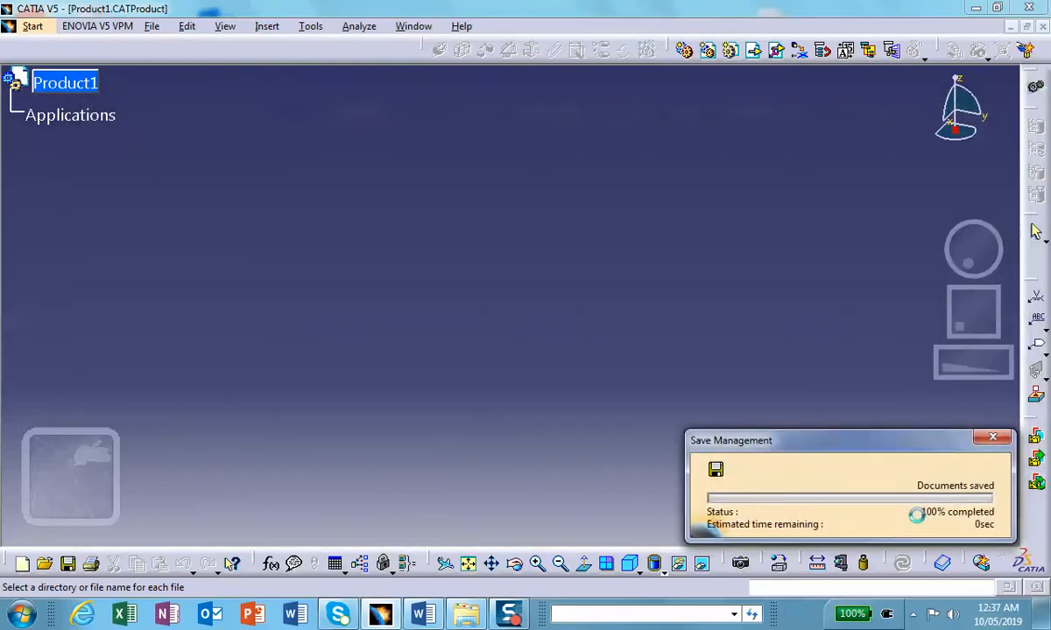
Step: Insert a new part into Product1
click(267, 26)
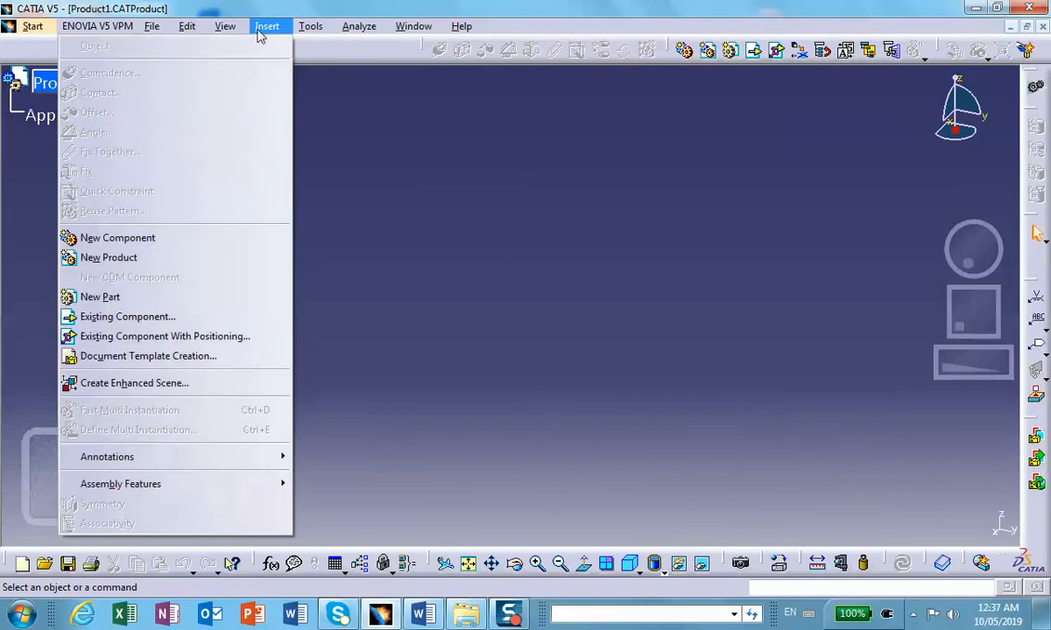
click(131, 296)
click(66, 85)
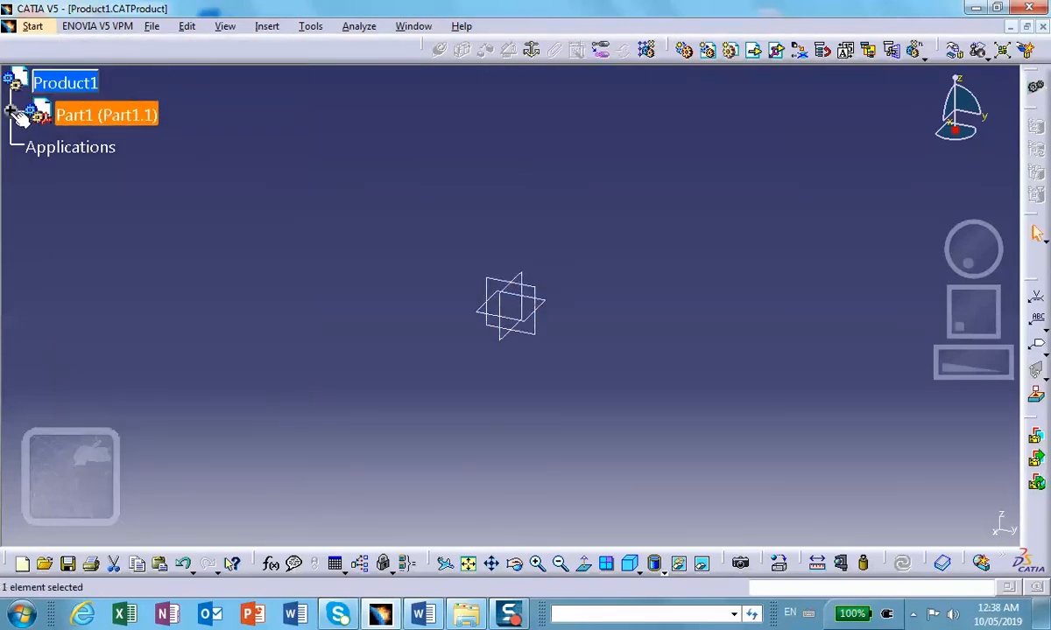
Step: Set both the part number and the instance name of the new part to block
right_click(111, 119)
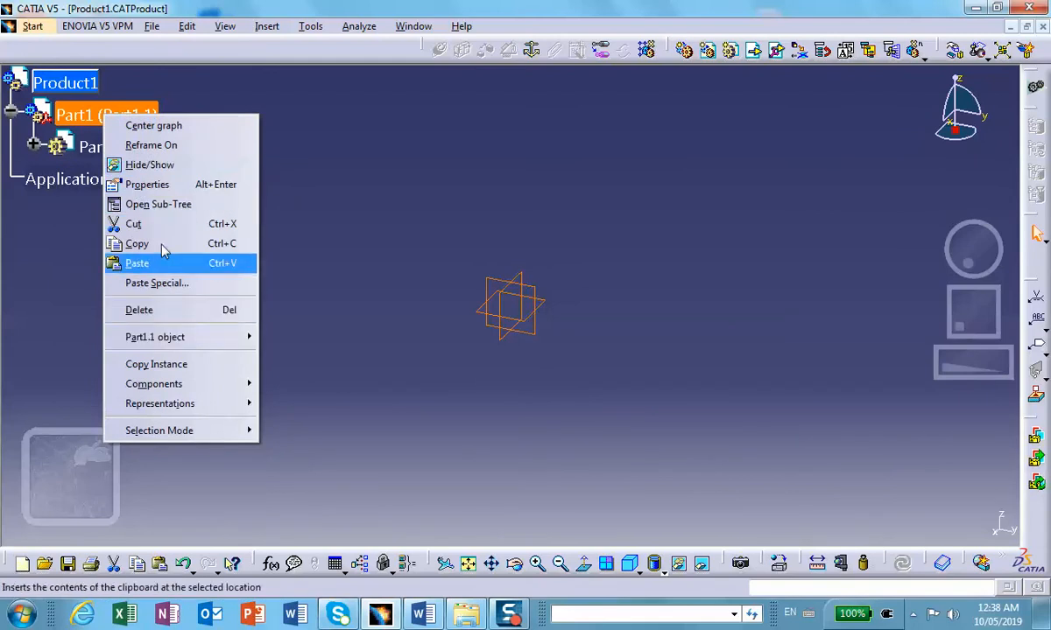
click(165, 184)
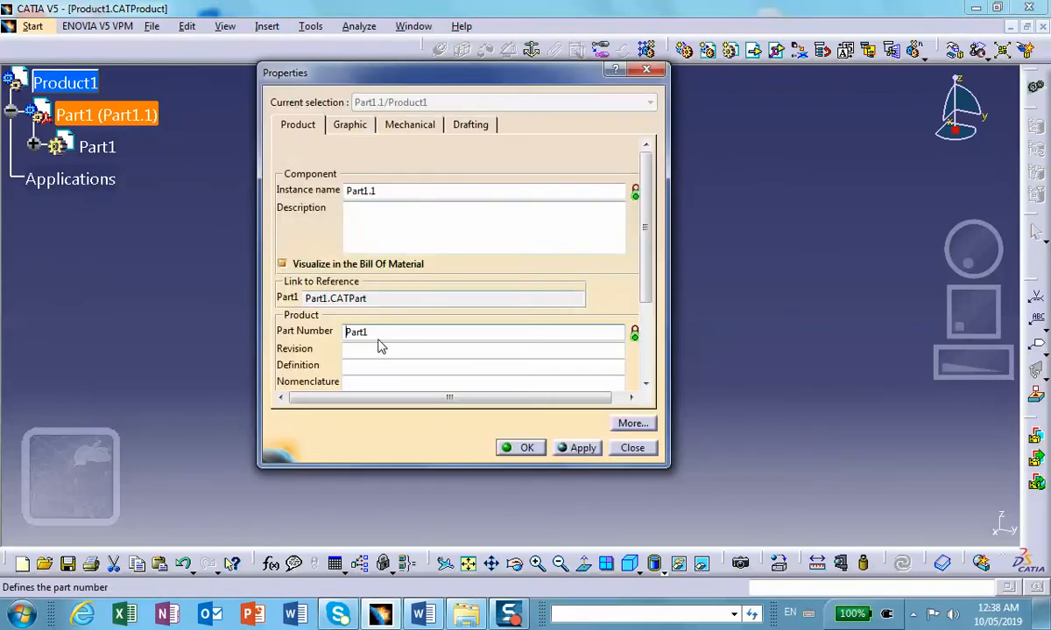
drag(379, 334, 302, 329)
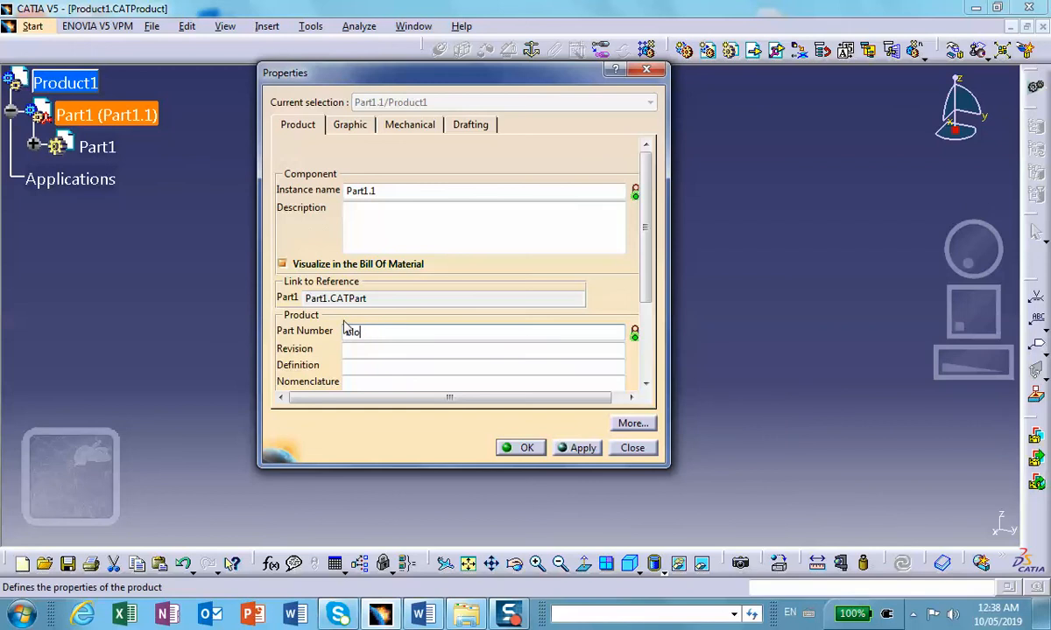
text(block)
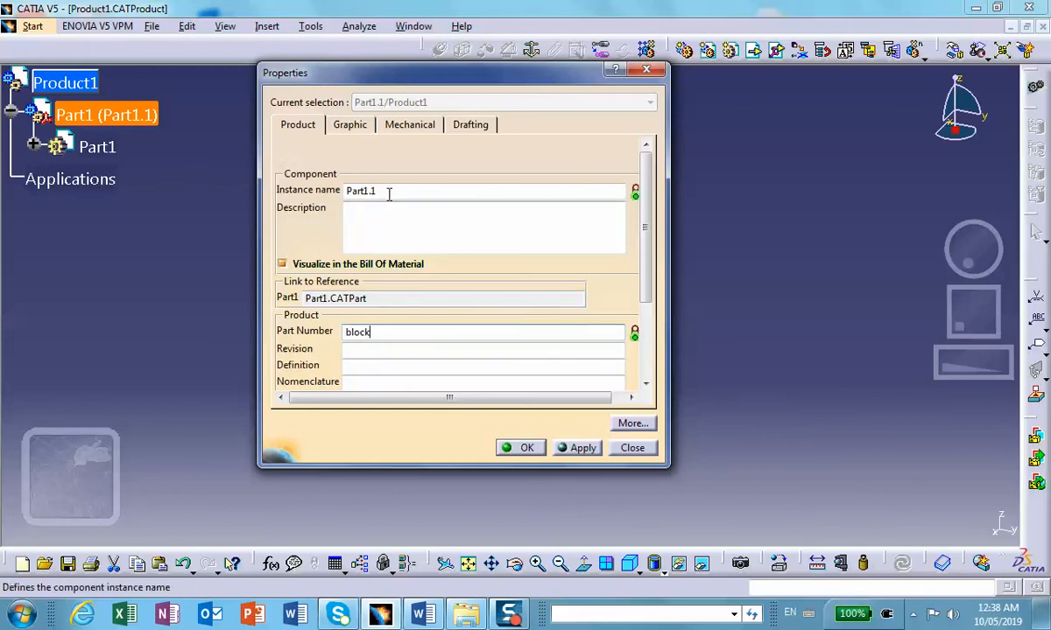
drag(387, 192, 305, 190)
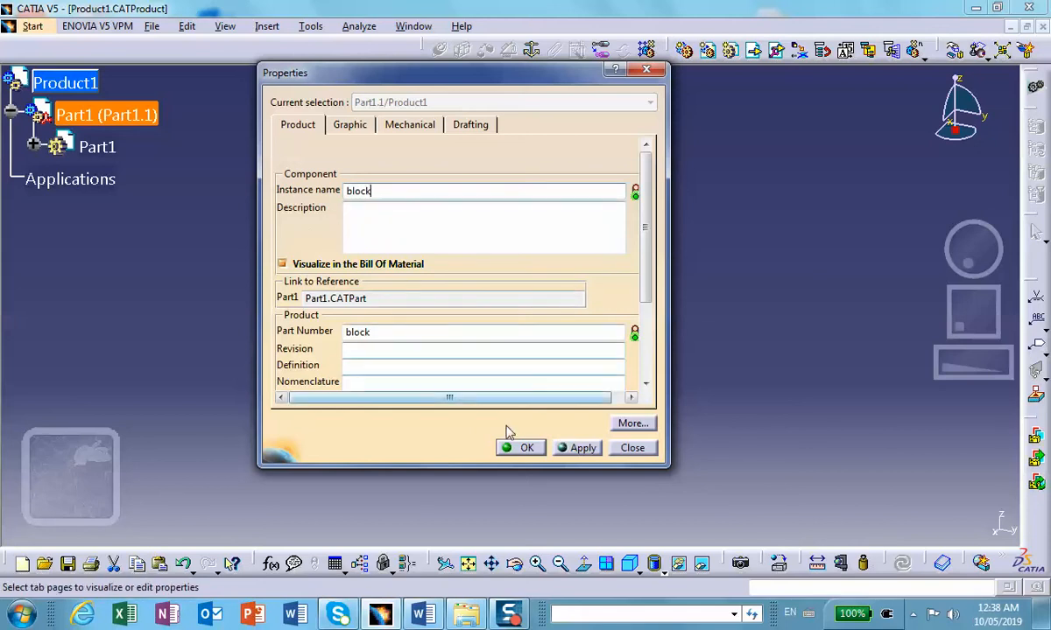
click(523, 447)
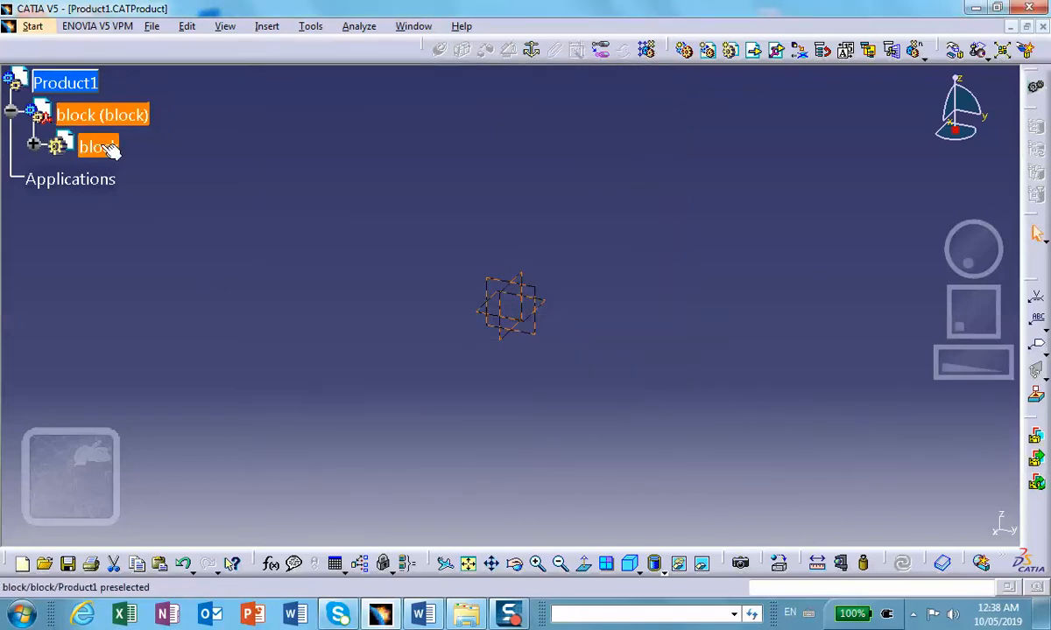
Step: Activate the block part for editing and open a sketch on its yz plane
double_click(56, 145)
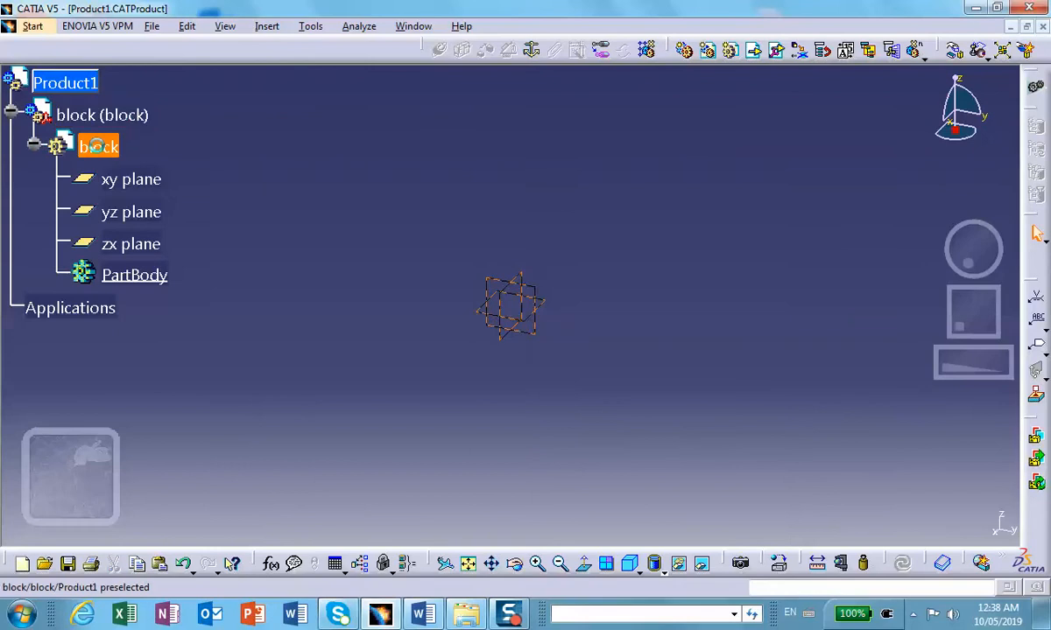
click(610, 225)
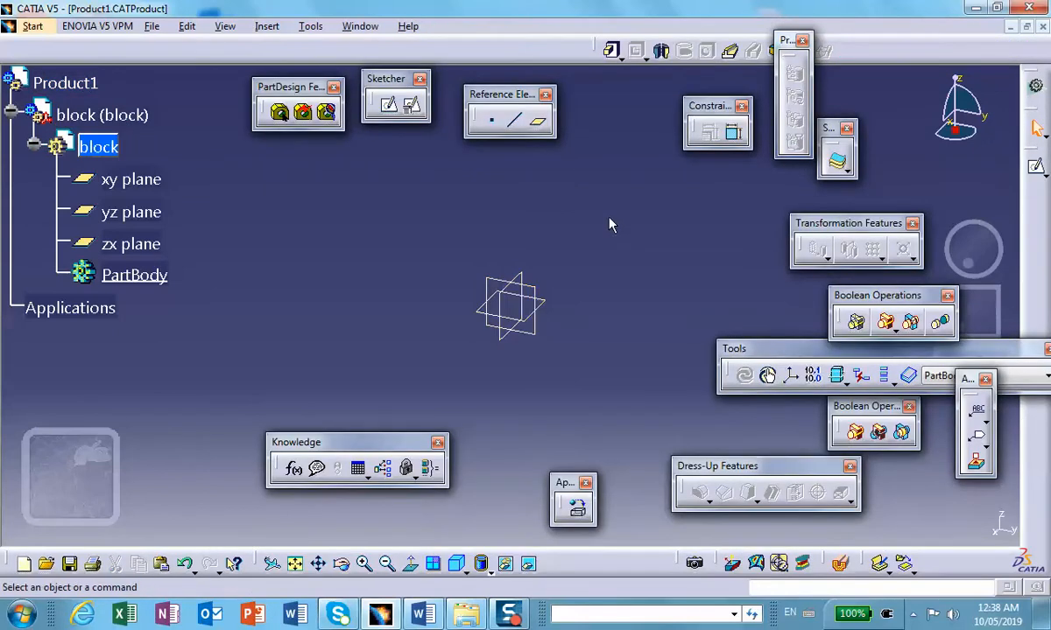
click(539, 292)
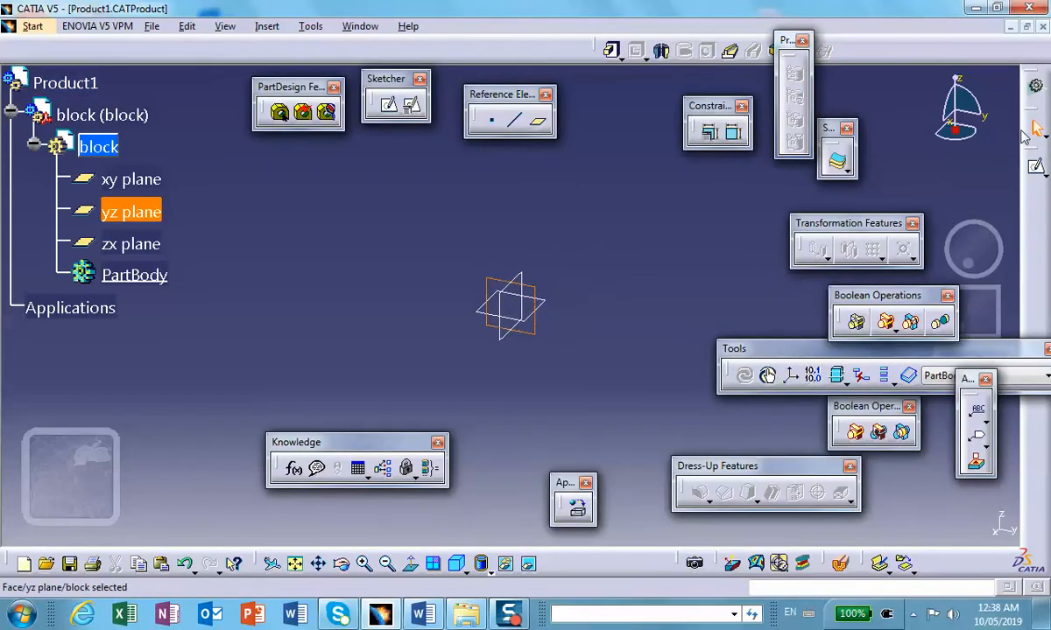
click(1037, 168)
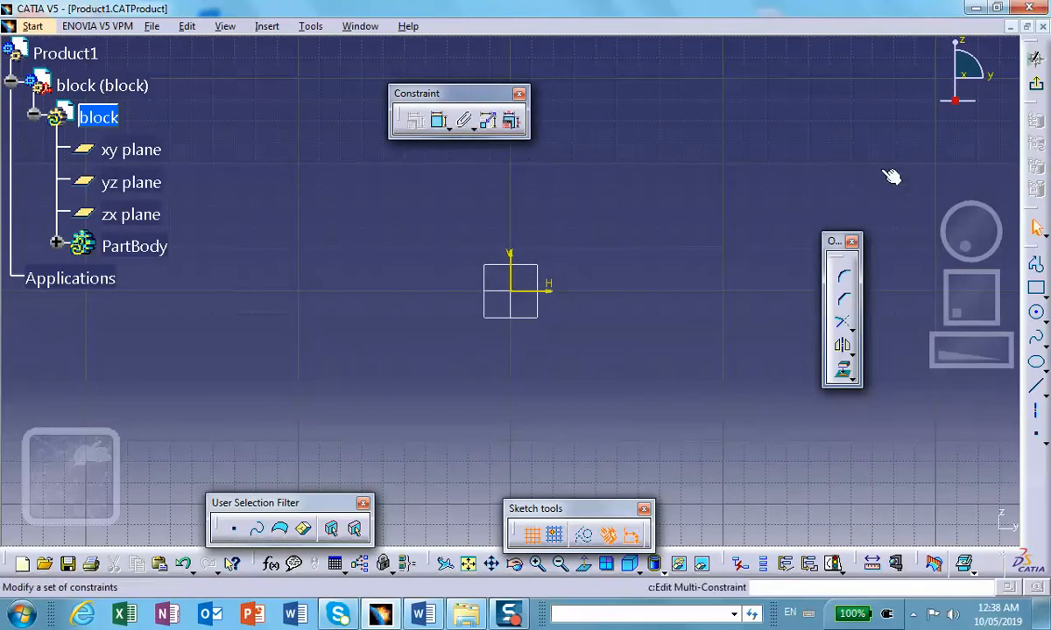
Step: Sketch a rectangle about 4.26 in wide and 3.83 in high, starting at the sketch origin
click(1036, 288)
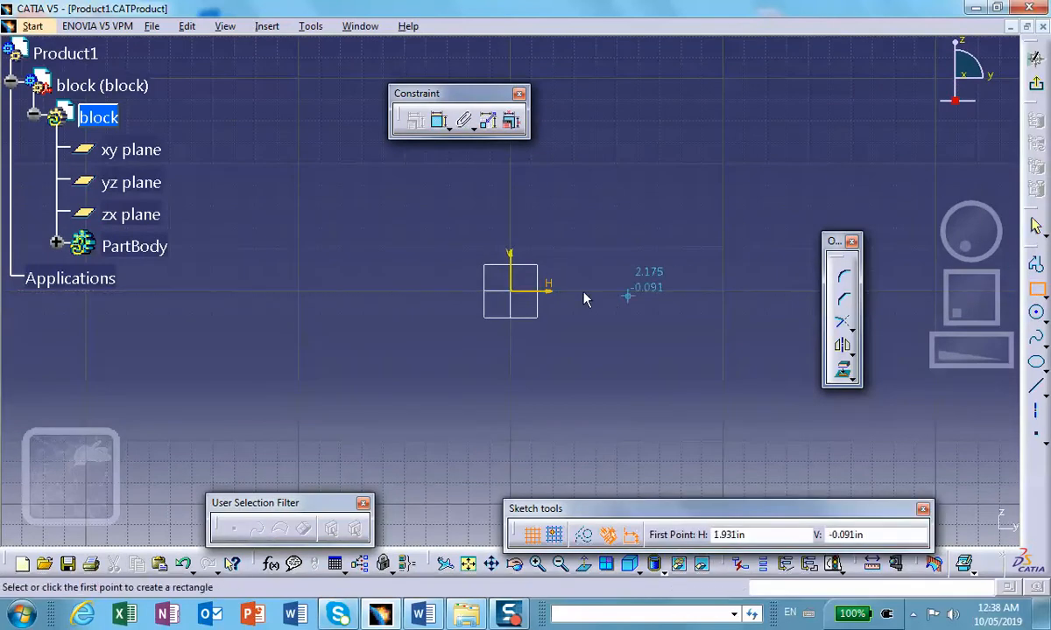
click(512, 286)
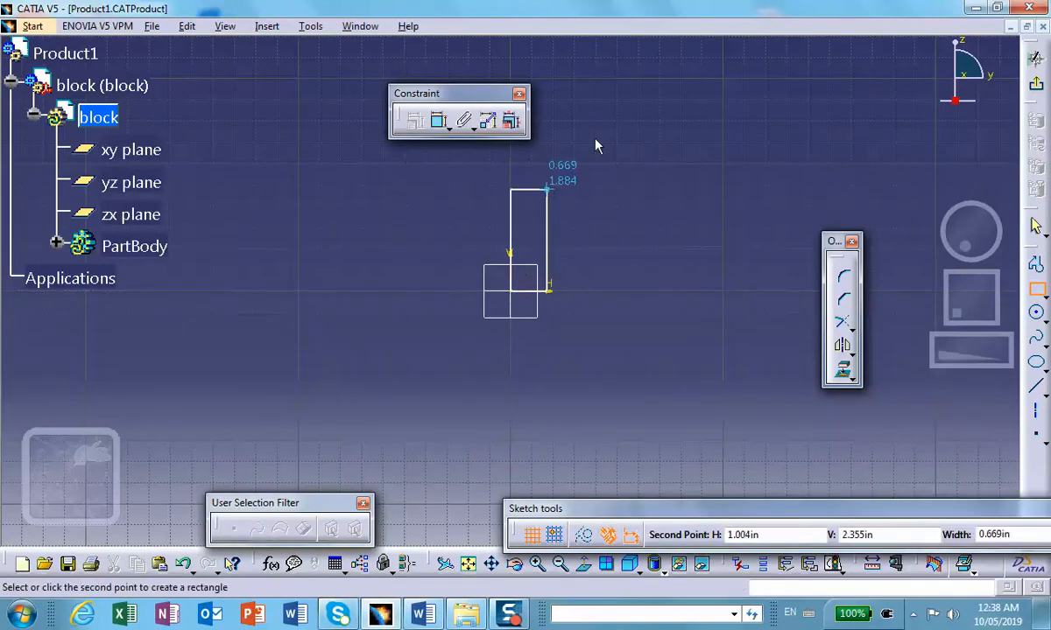
click(741, 85)
middle_drag(620, 186, 479, 325)
click(689, 183)
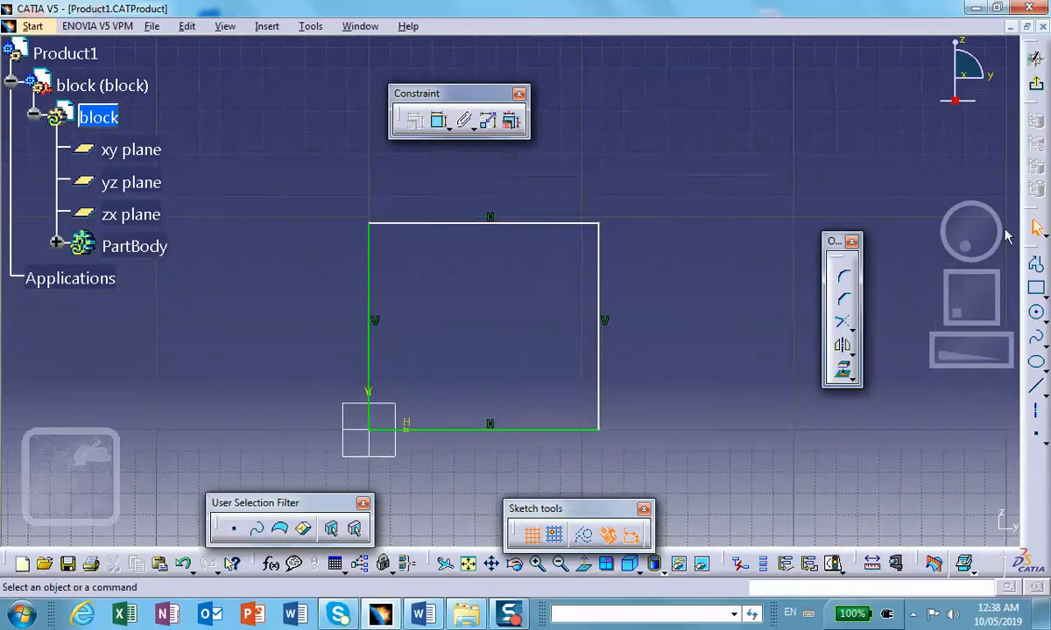
Step: Dimension the rectangle's height and width
click(439, 121)
click(599, 267)
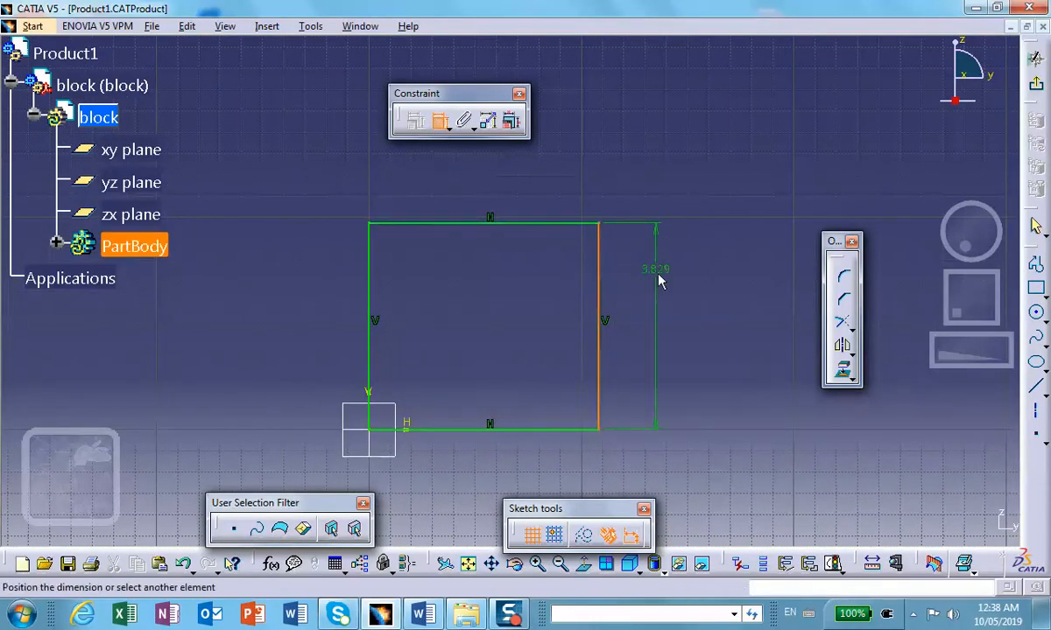
click(663, 277)
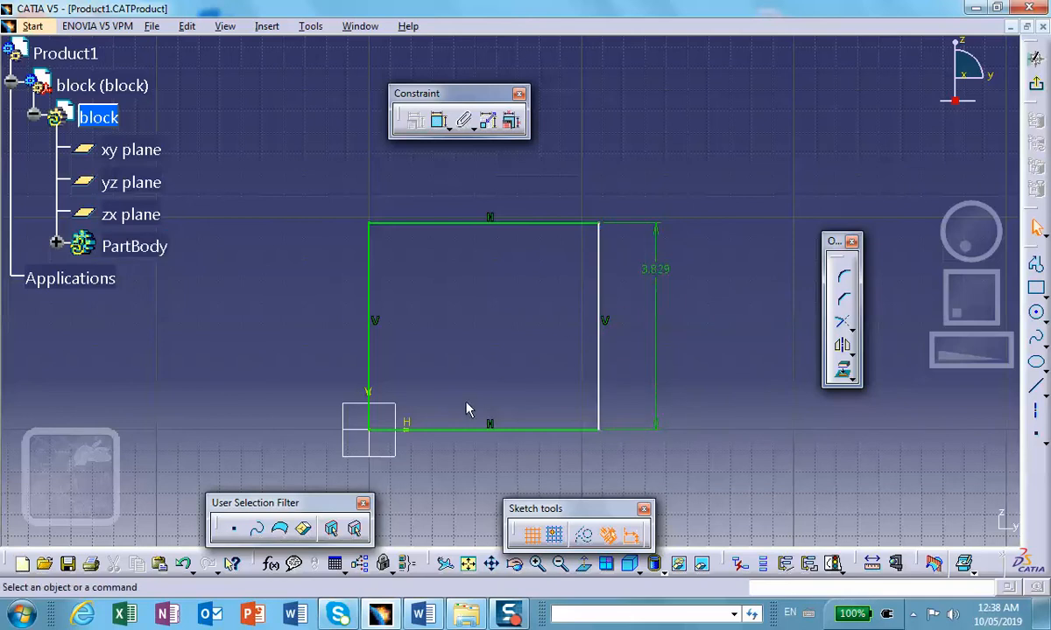
click(438, 125)
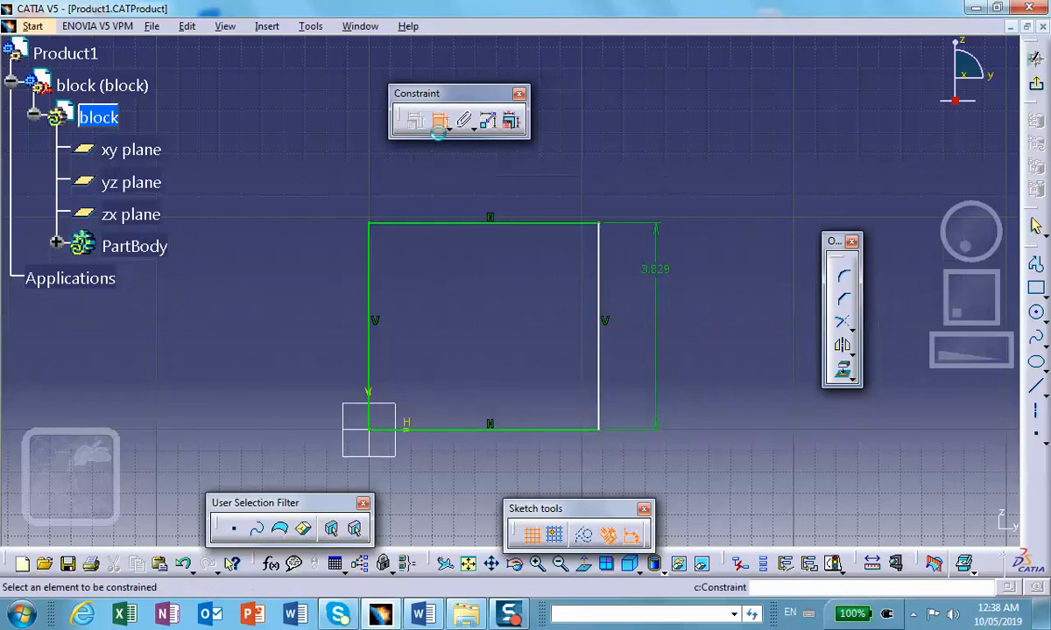
click(470, 429)
click(469, 481)
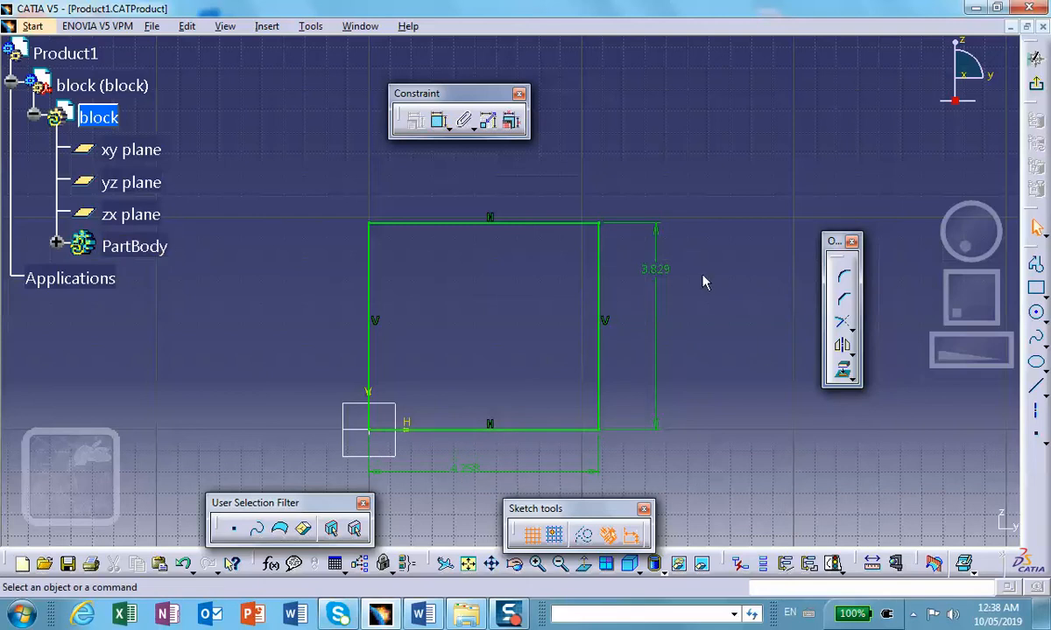
Step: Exit the sketch and pad the rectangle with a new length to form the solid block
click(1034, 59)
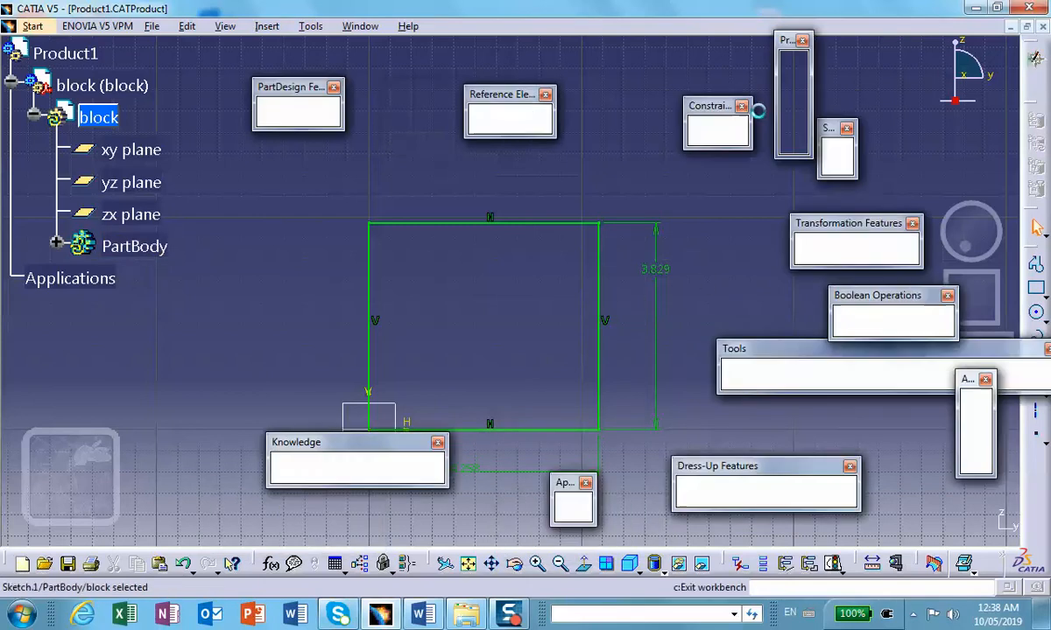
click(613, 51)
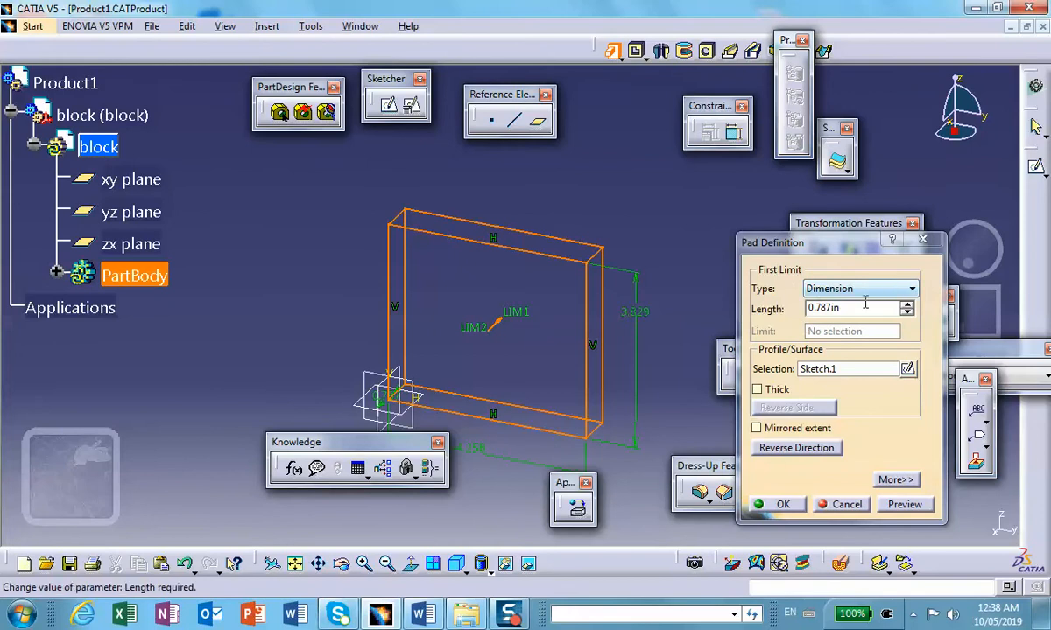
drag(867, 308, 747, 317)
click(784, 503)
mouse_move(615, 282)
middle_down()
mouse_move(482, 248)
mouse_move(500, 288)
mouse_move(612, 275)
middle_up()
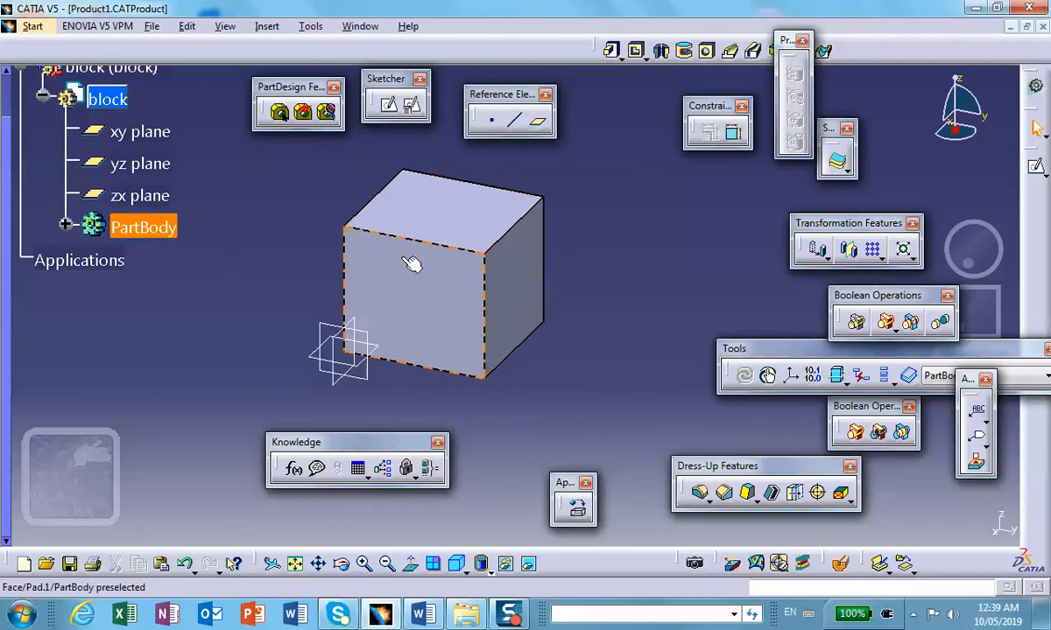
Step: On the block's front face, sketch a closed triangle over the upper-right corner, about 2.6 in wide with a slanted side of about 3.19 in
click(430, 286)
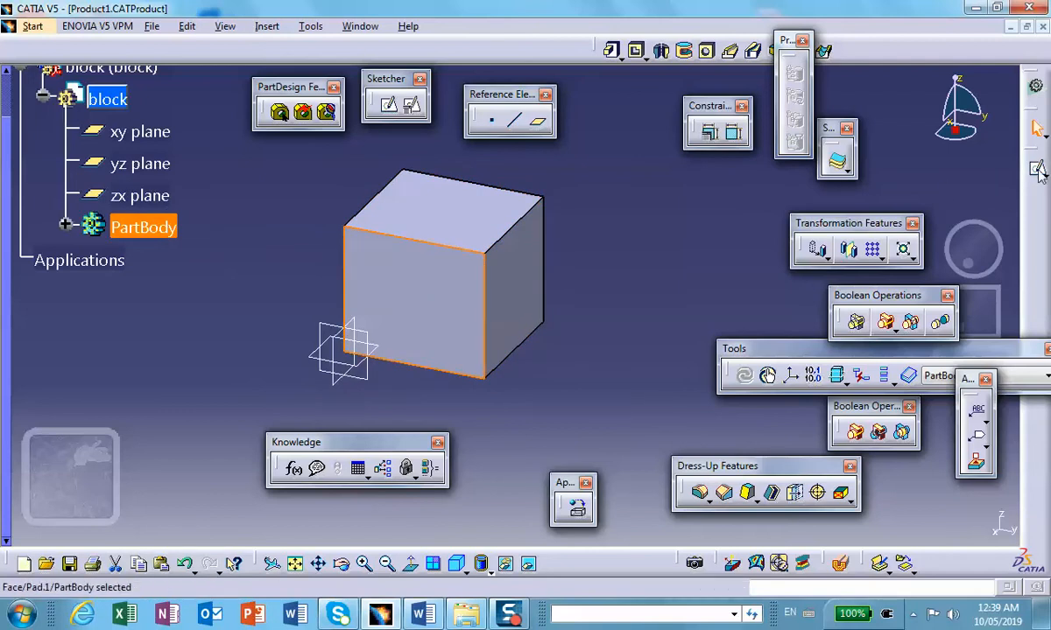
click(1036, 166)
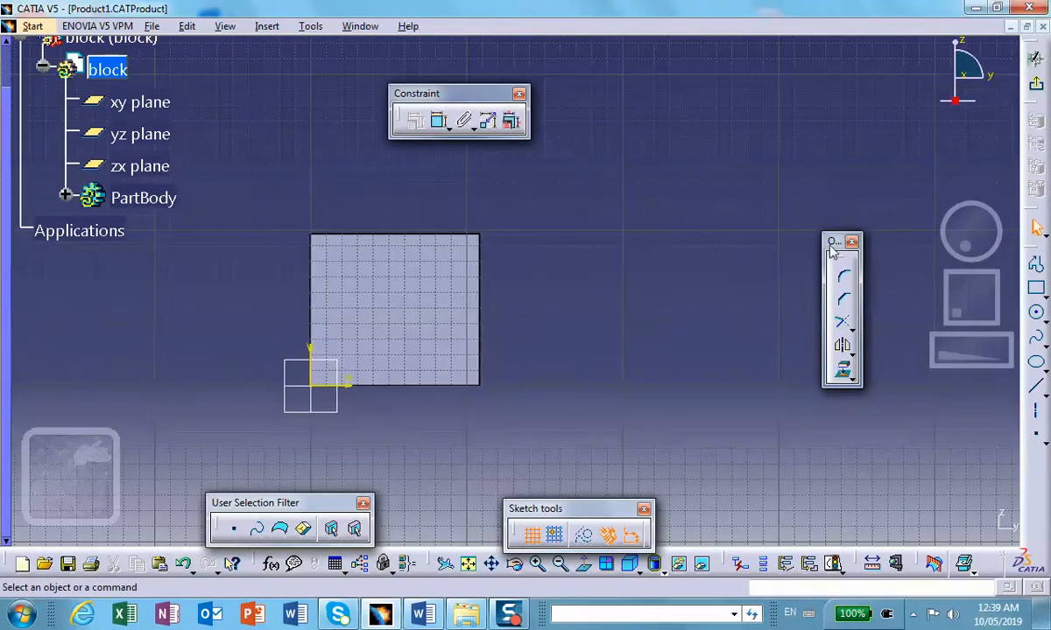
click(1035, 264)
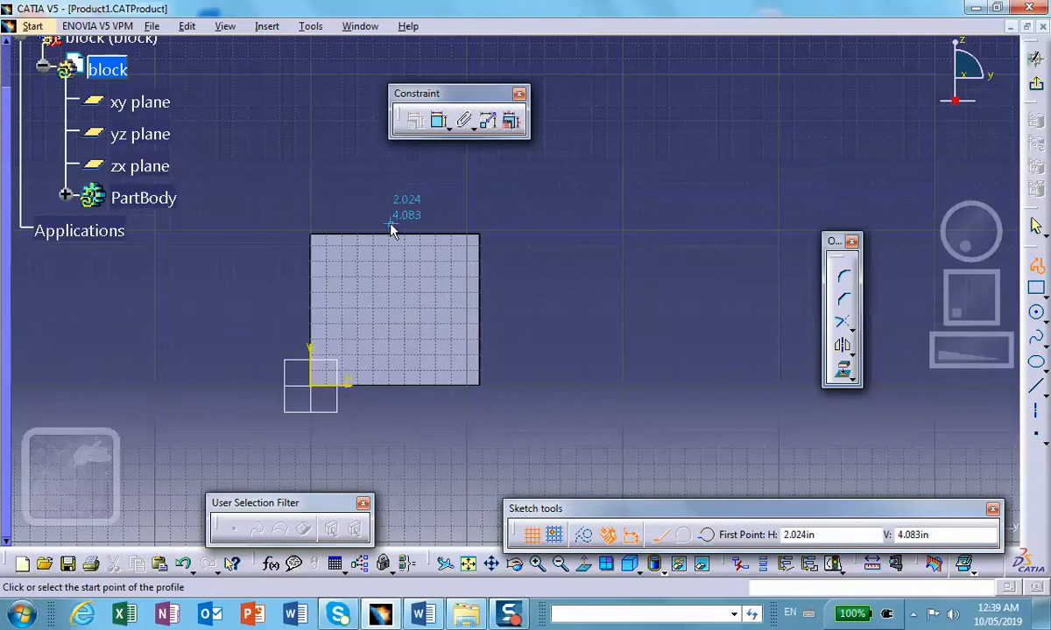
click(390, 224)
click(493, 227)
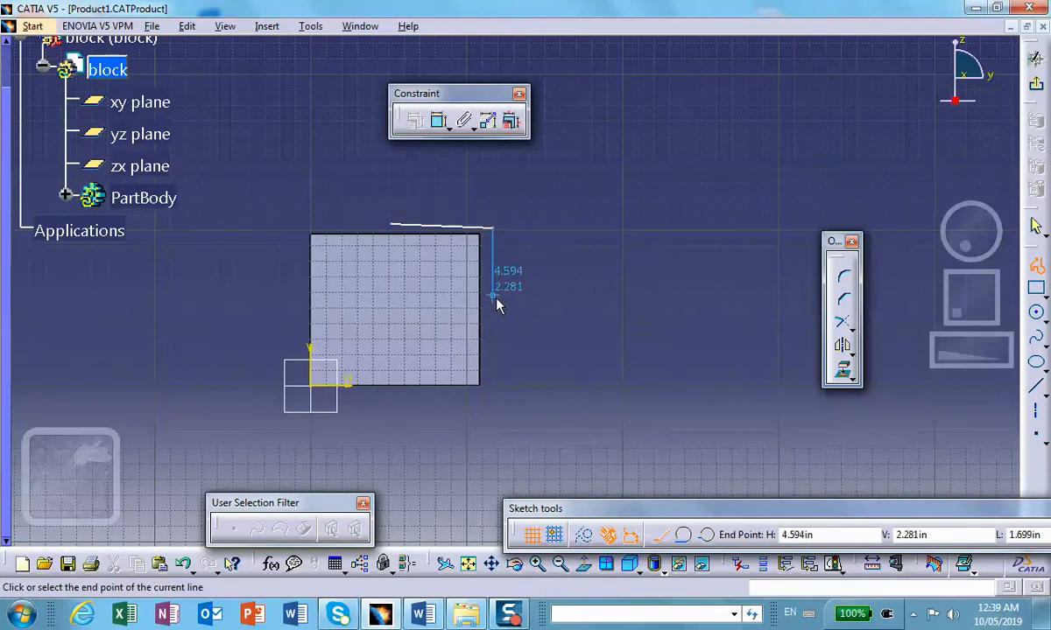
click(493, 298)
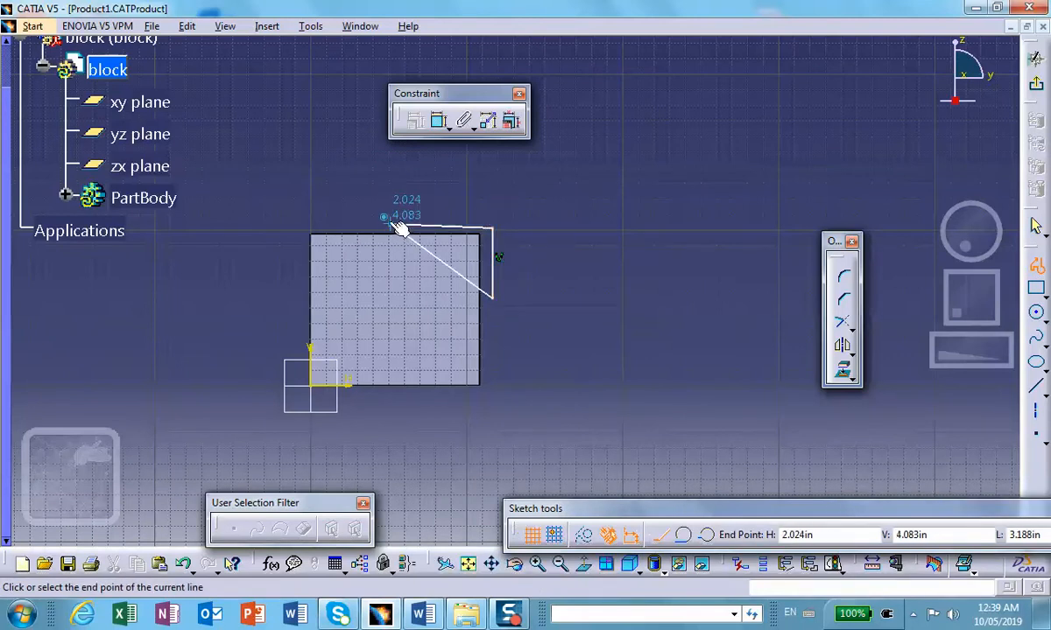
click(391, 225)
Step: Constrain the triangle's upper side to be coincident with the block's top edge
mouse_move(552, 211)
middle_down()
mouse_move(529, 229)
mouse_move(522, 156)
middle_up()
click(378, 190)
click(345, 224)
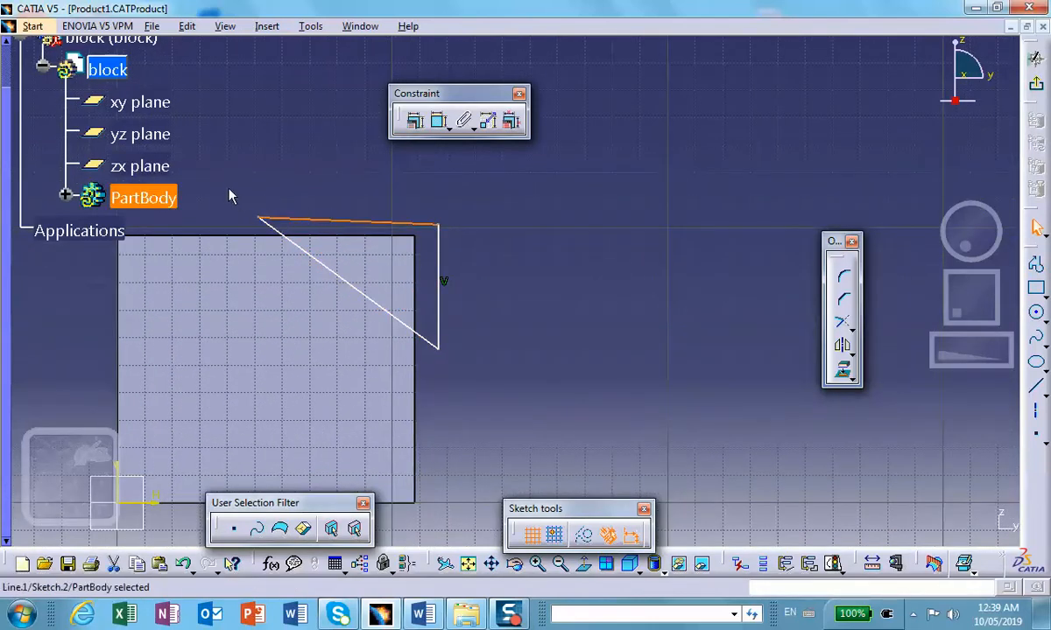
ctrl+click(245, 235)
click(415, 121)
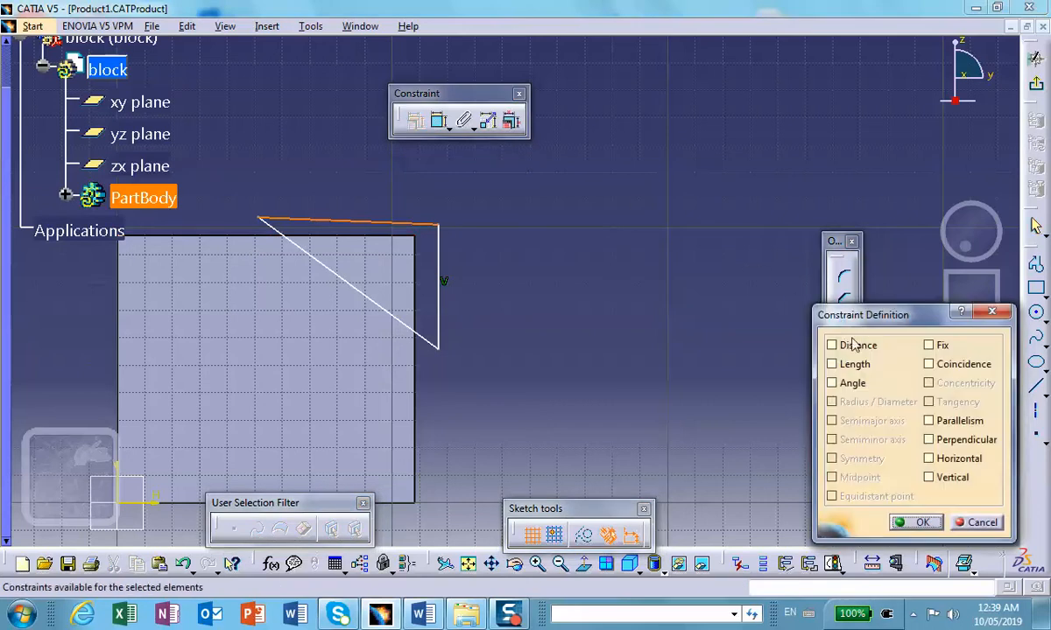
click(928, 365)
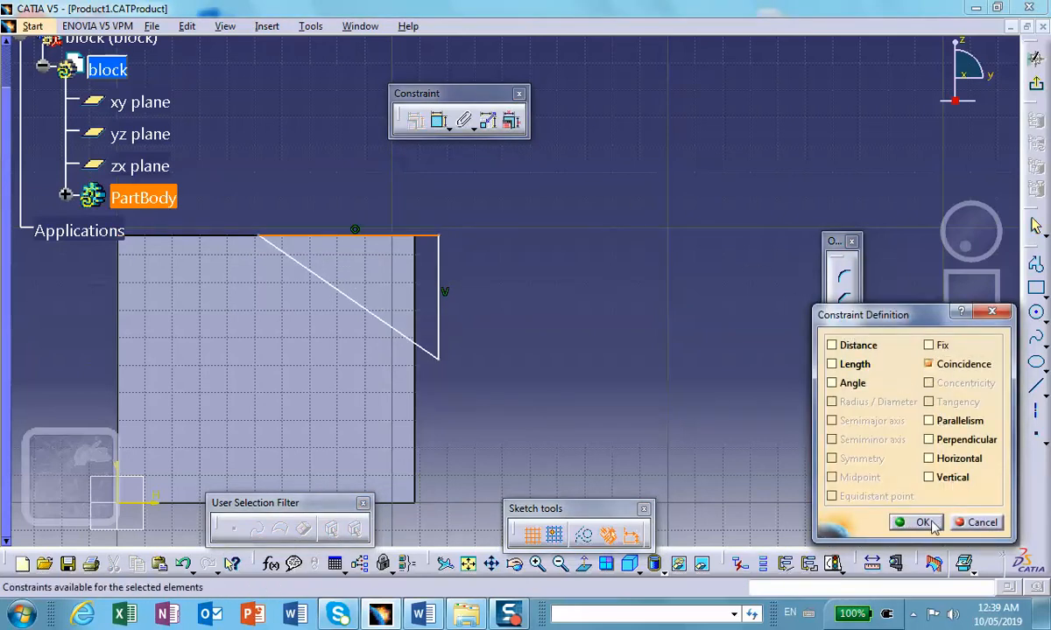
click(918, 522)
click(437, 256)
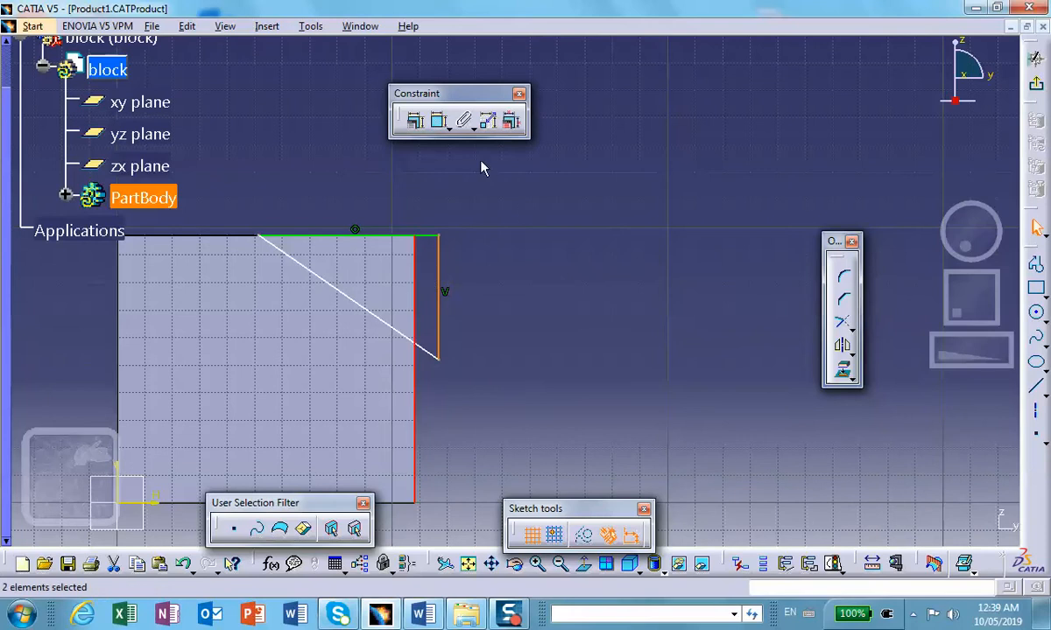
click(416, 120)
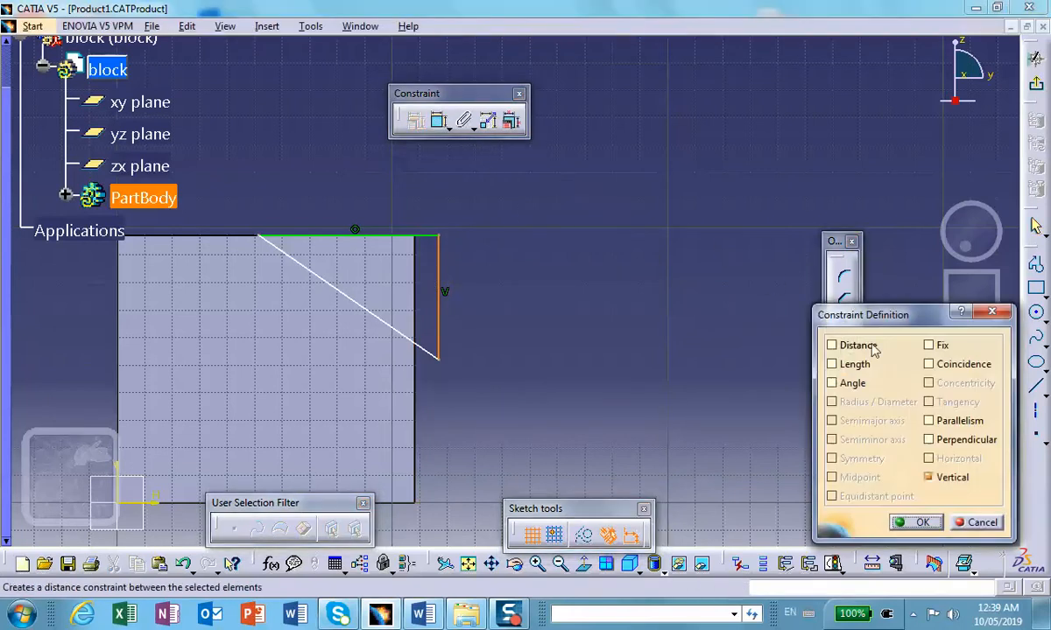
click(928, 364)
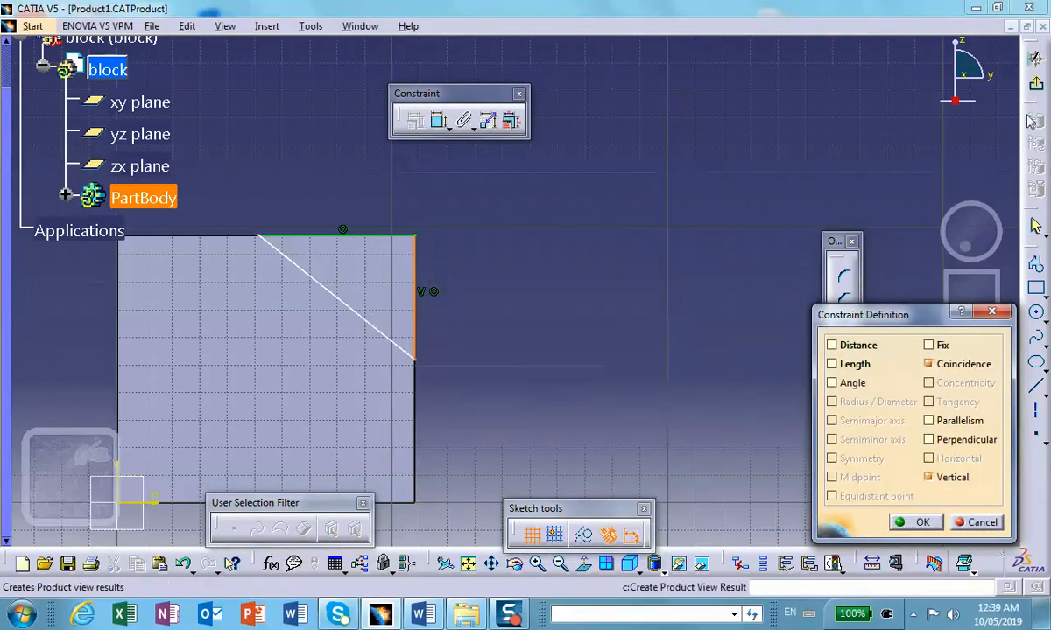
click(1036, 57)
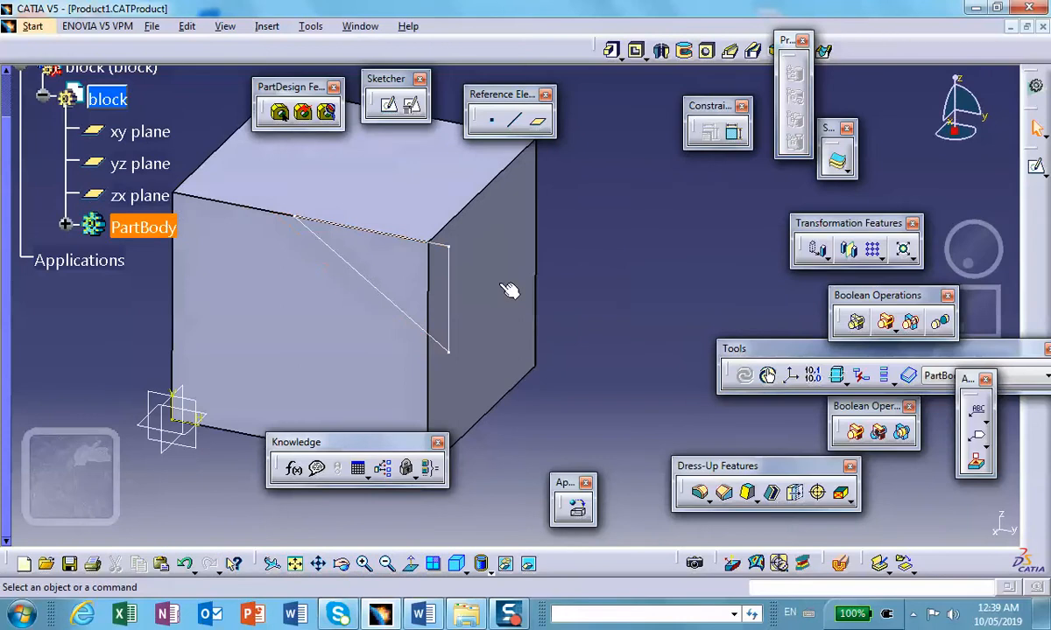
double_click(446, 313)
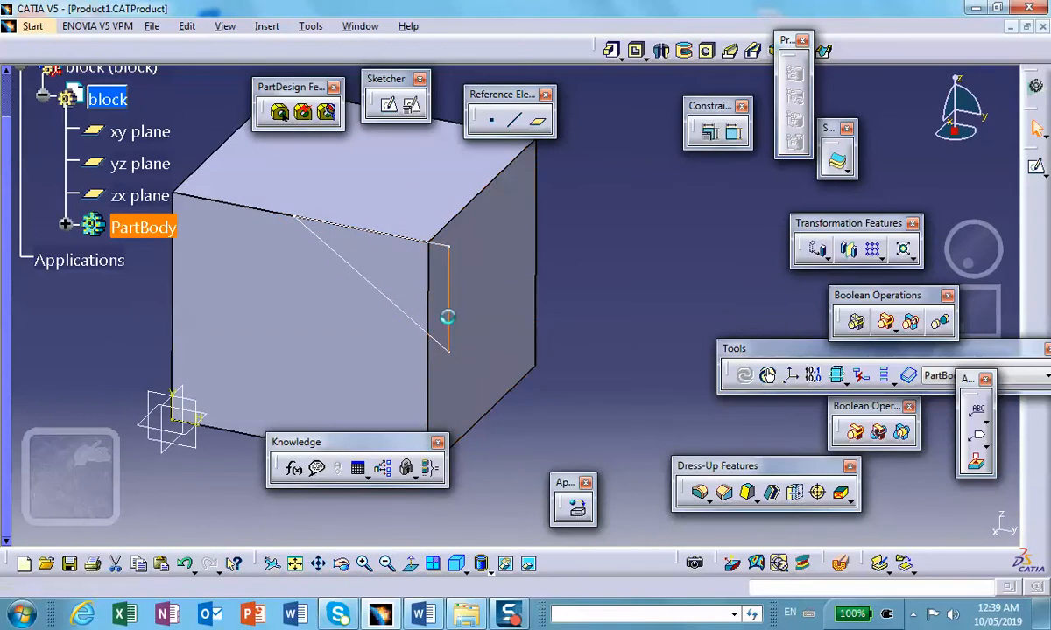
Step: Constrain the triangle's vertical side to be coincident with the right edge of the block's front face
click(443, 270)
ctrl+click(414, 412)
click(415, 122)
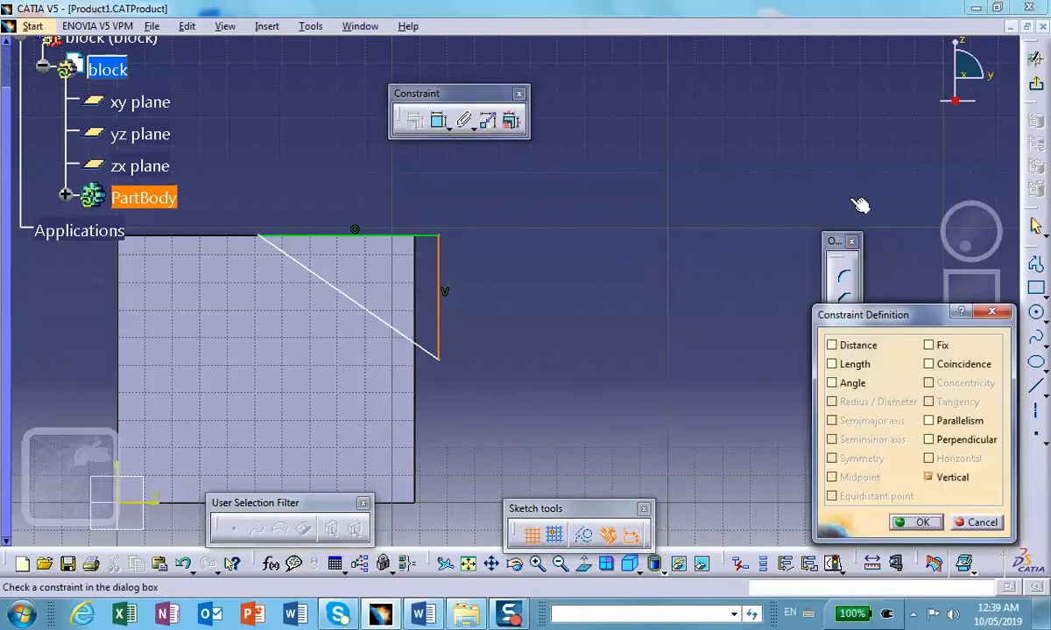
click(928, 364)
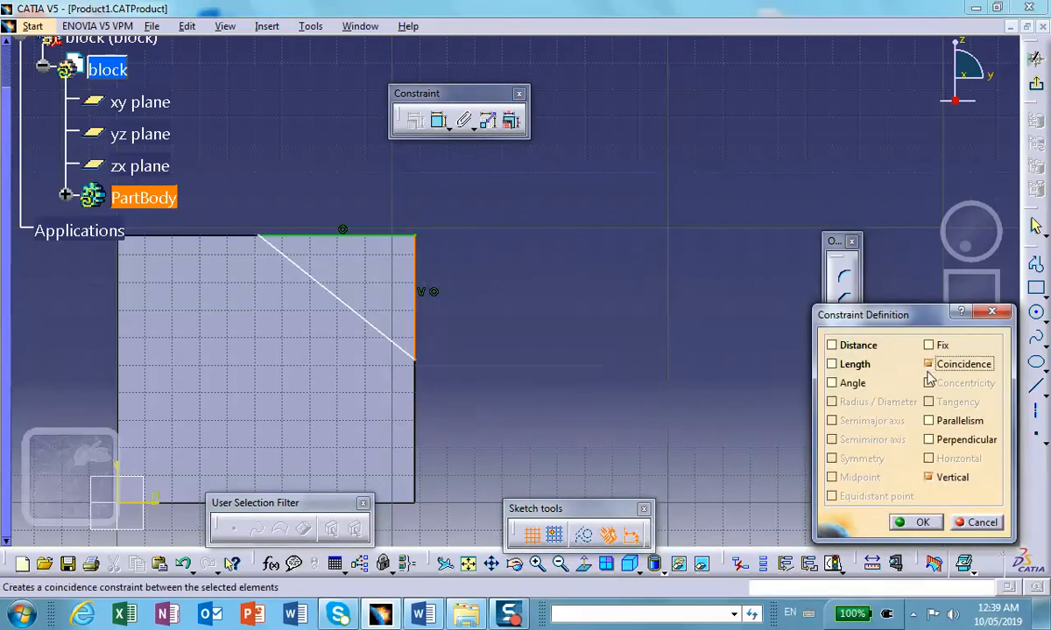
click(915, 521)
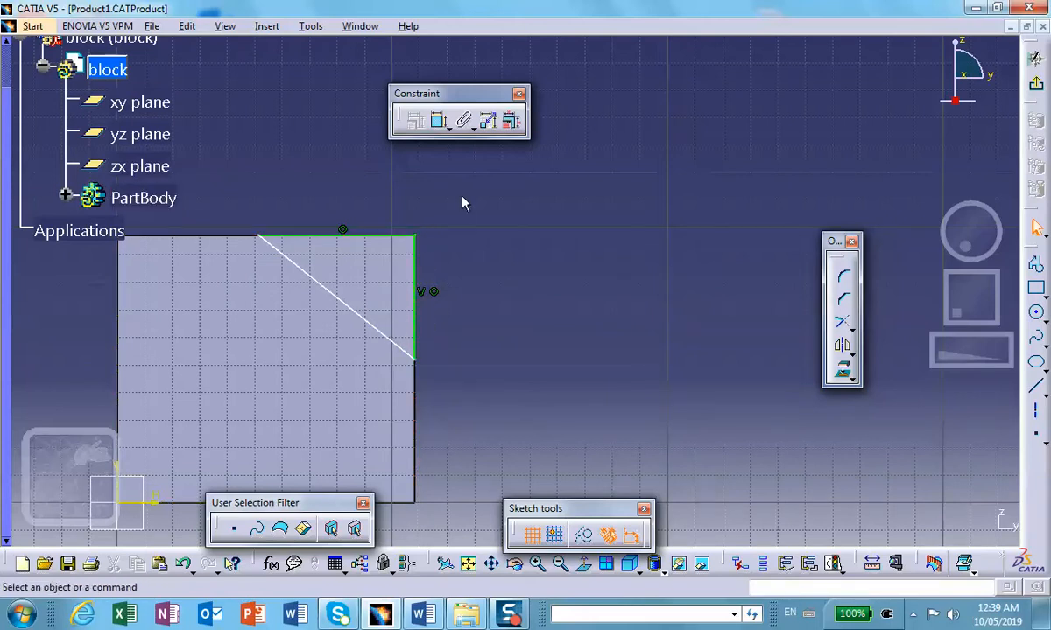
Step: Dimension the triangle's vertical side and the angle between it and the slanted side, then exit the sketch
click(438, 120)
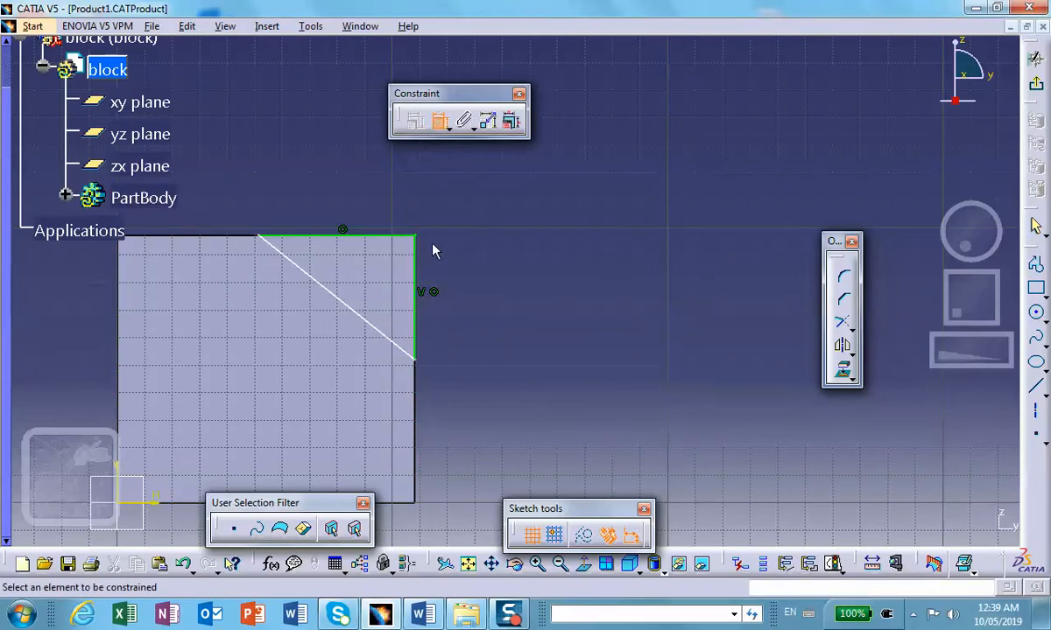
click(417, 276)
click(478, 255)
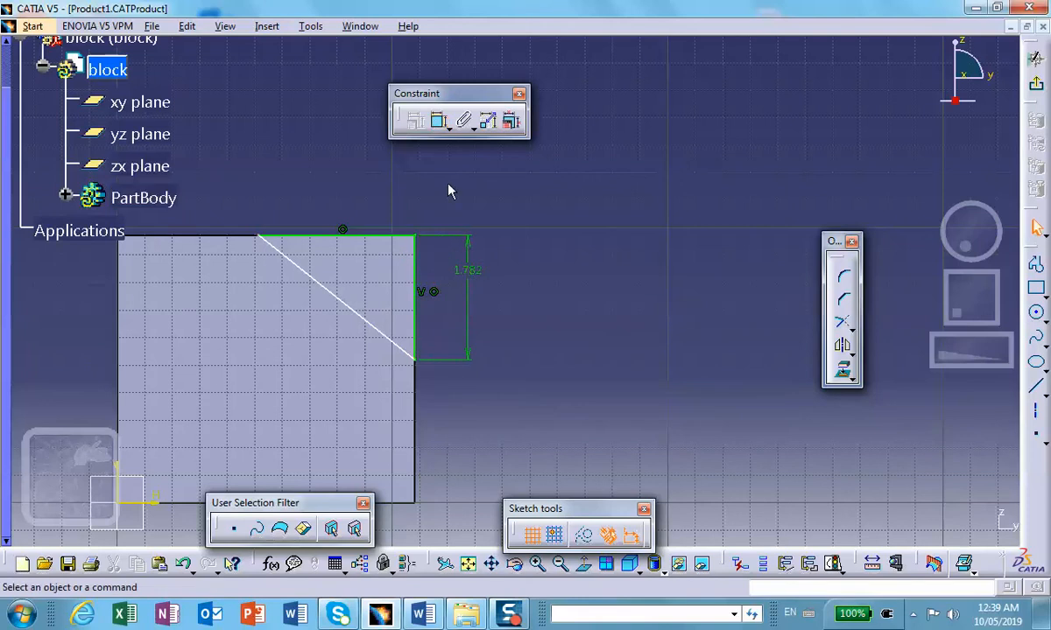
click(407, 302)
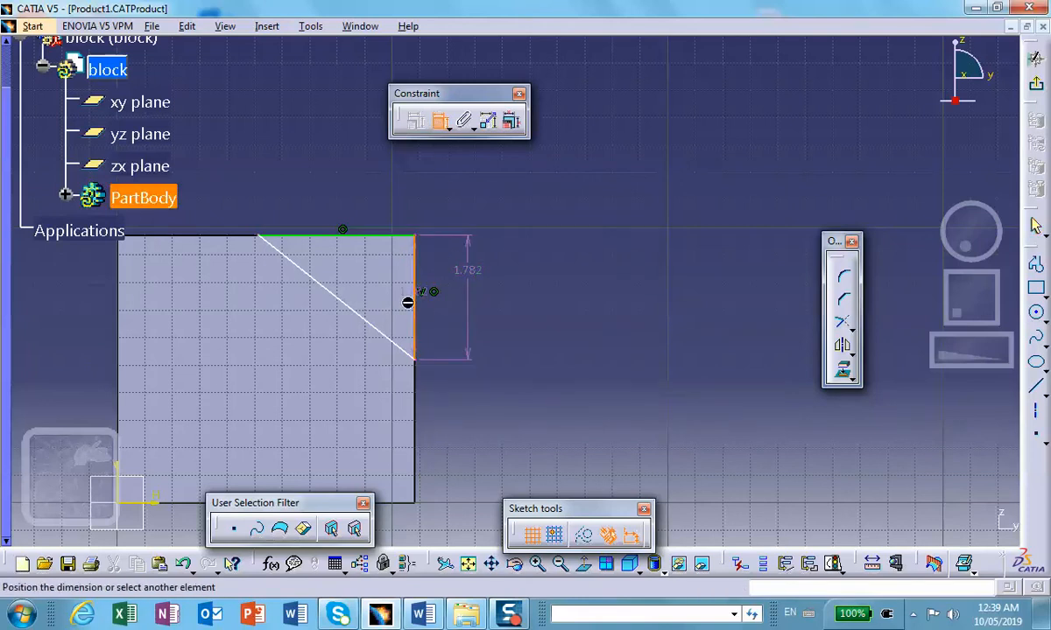
click(399, 344)
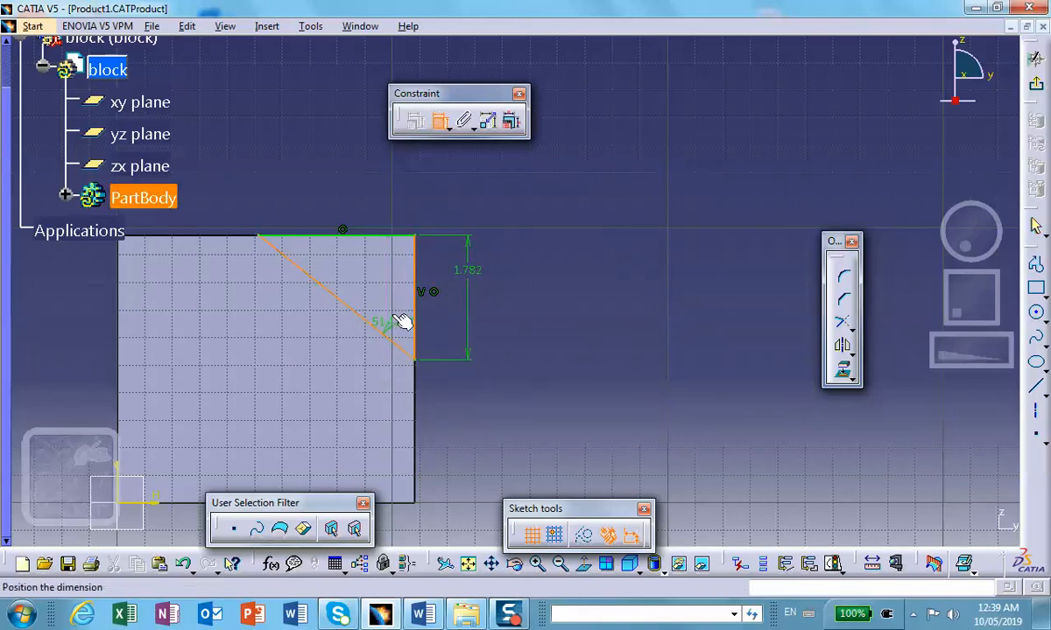
click(400, 300)
click(1036, 84)
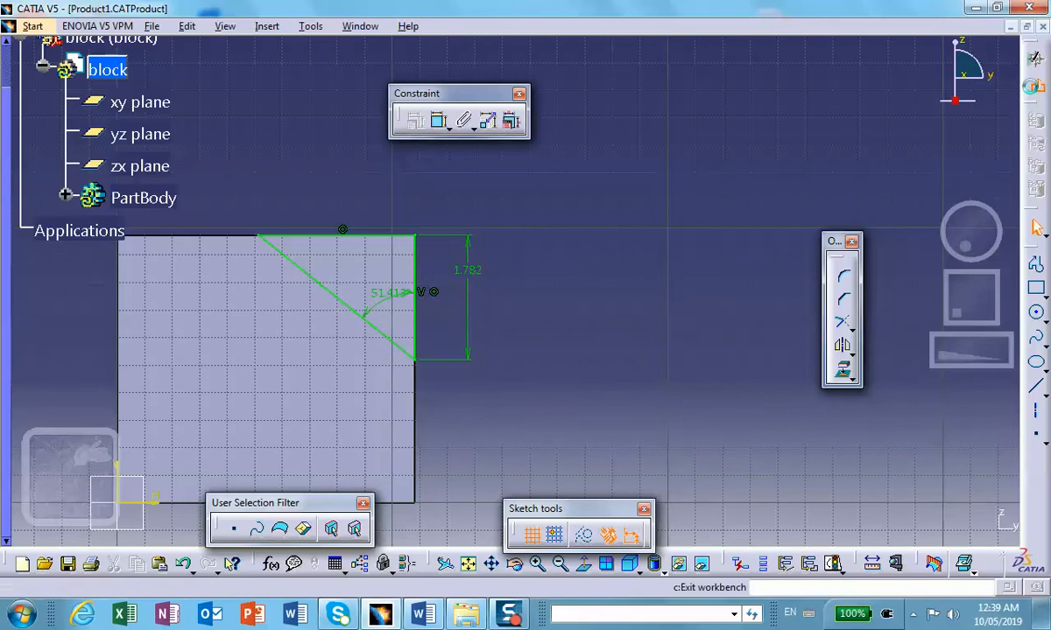
Step: Create an on-curve reference point along the block's upper right edge, about 2.32 in from the front corner
mouse_move(610, 224)
middle_down()
mouse_move(612, 241)
mouse_move(599, 248)
middle_up()
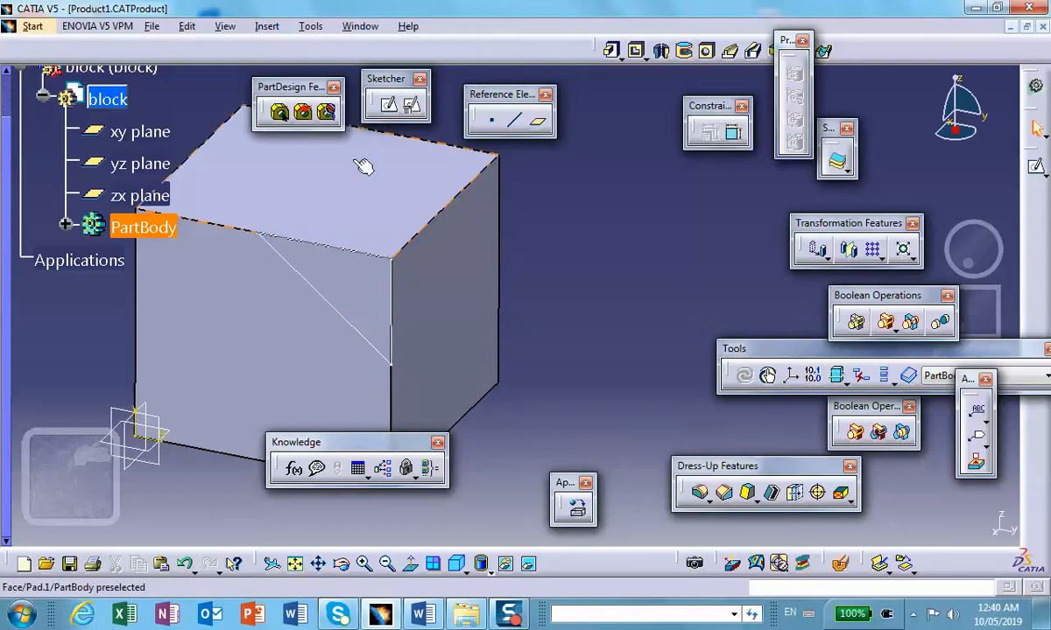
click(491, 126)
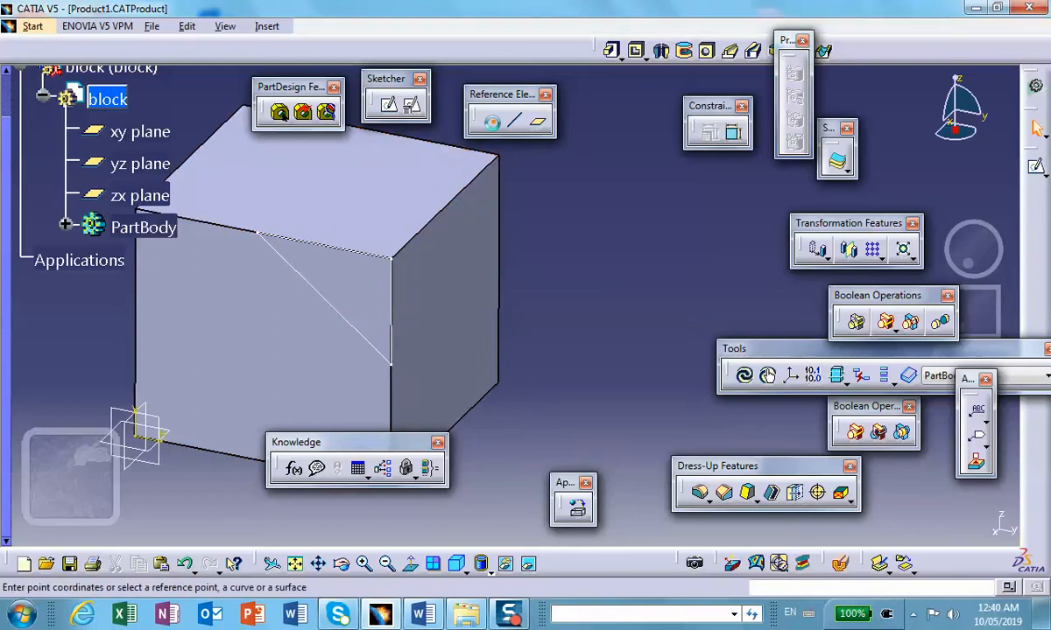
click(803, 123)
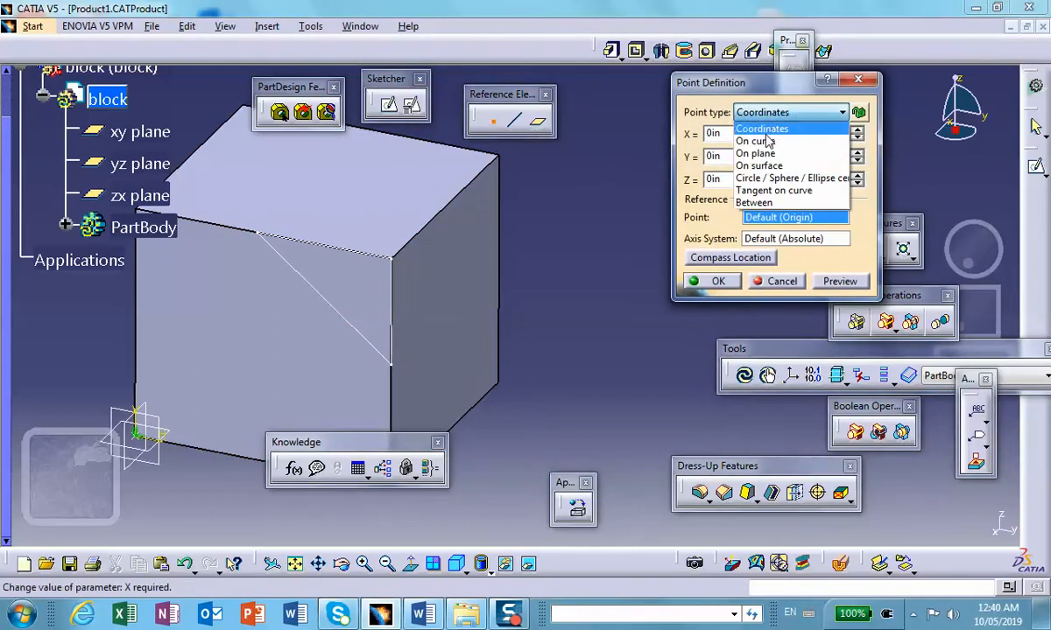
click(769, 139)
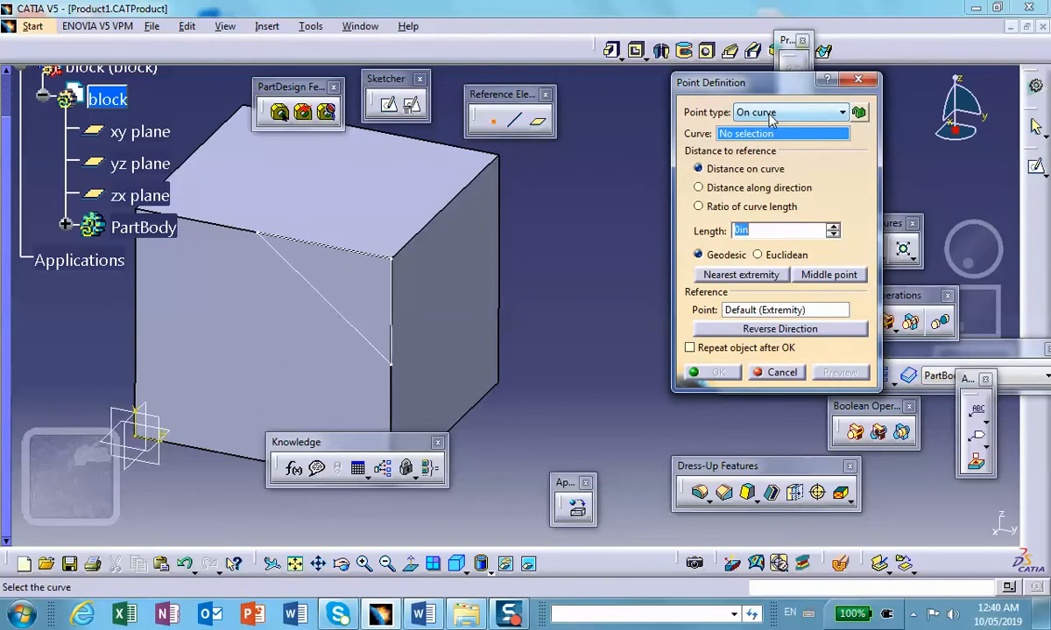
click(454, 205)
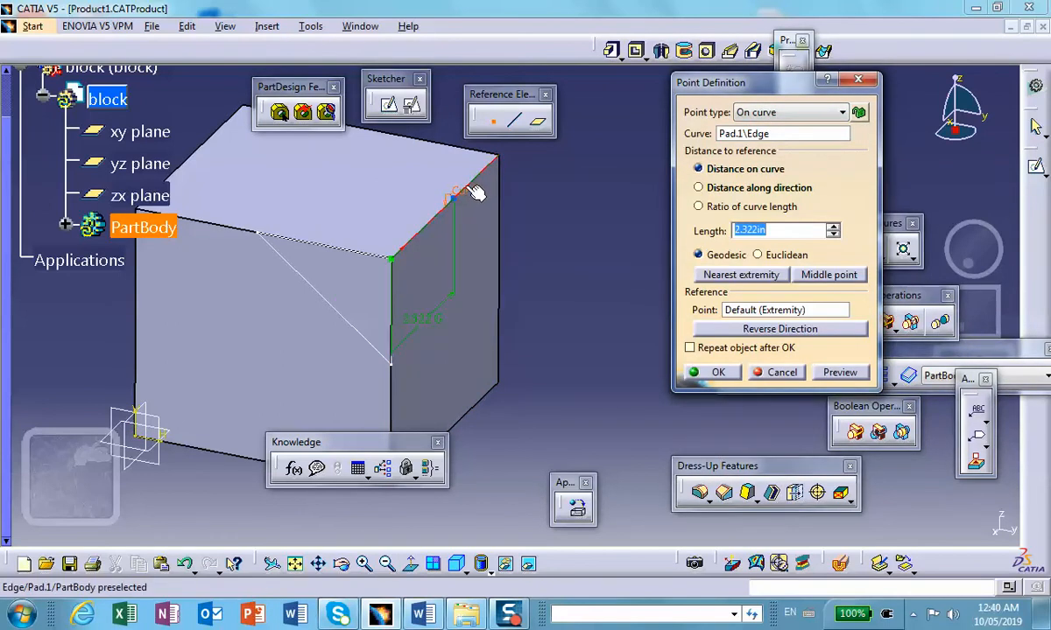
click(706, 371)
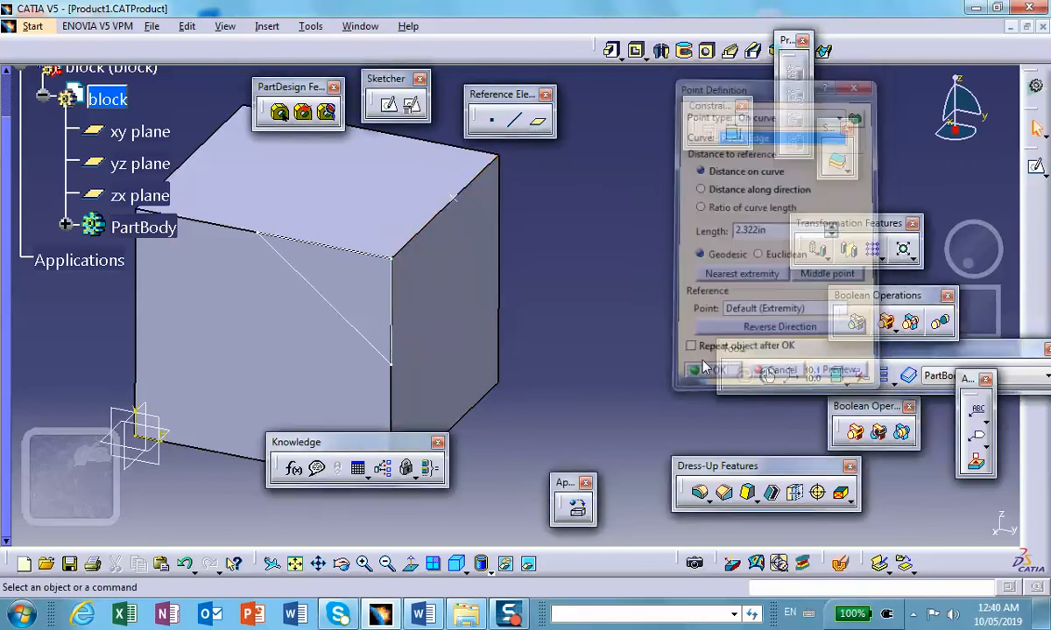
Step: Create a reference plane through the new edge point and the triangle's slanted sketch line
click(540, 128)
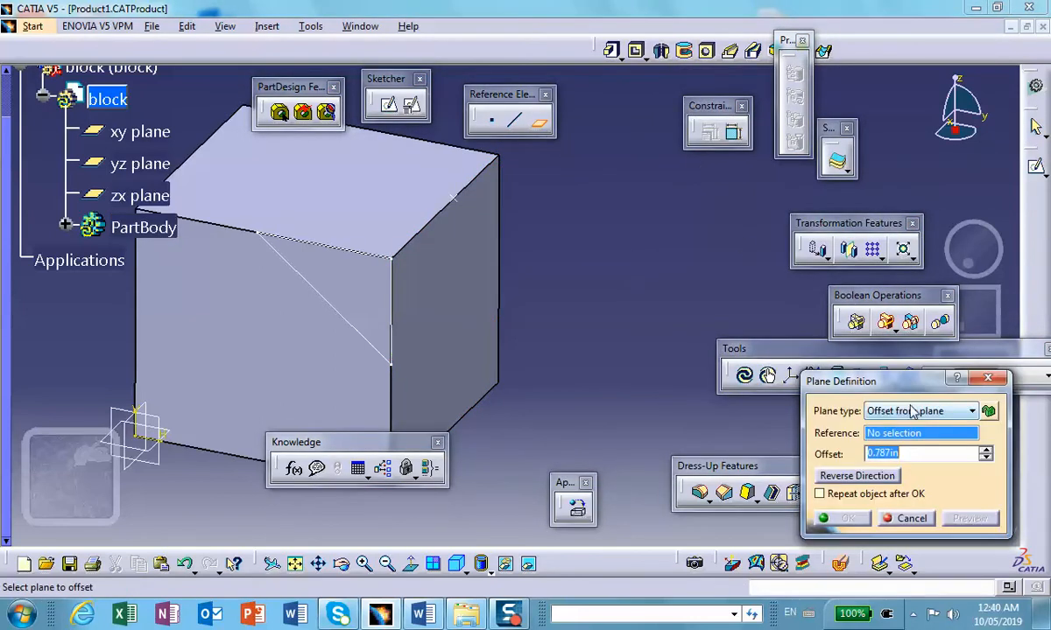
click(970, 415)
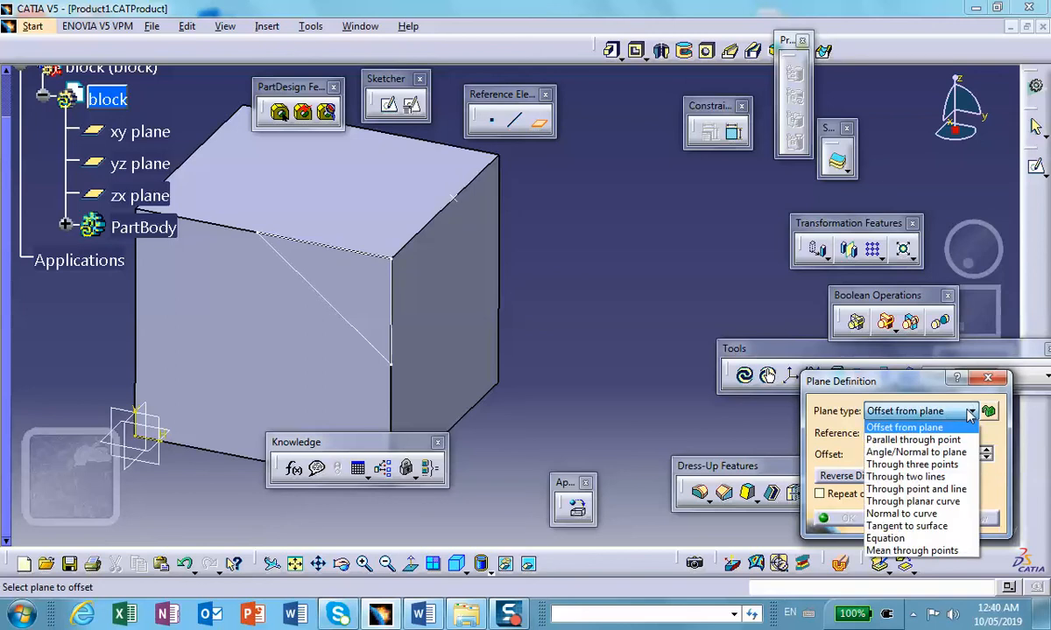
click(930, 489)
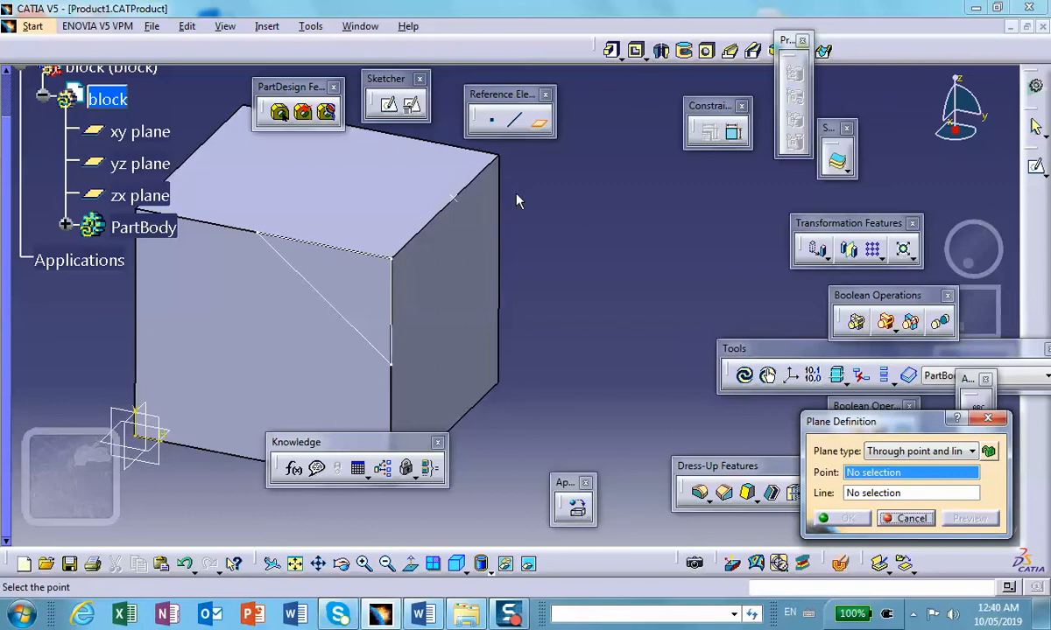
click(456, 191)
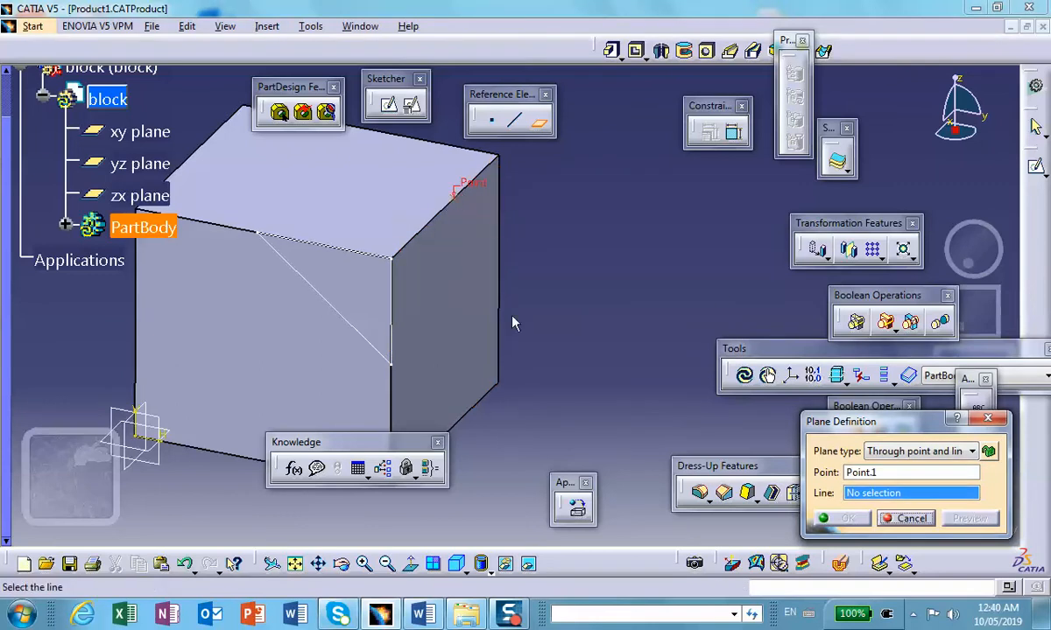
click(346, 312)
middle_drag(497, 202, 449, 250)
click(844, 518)
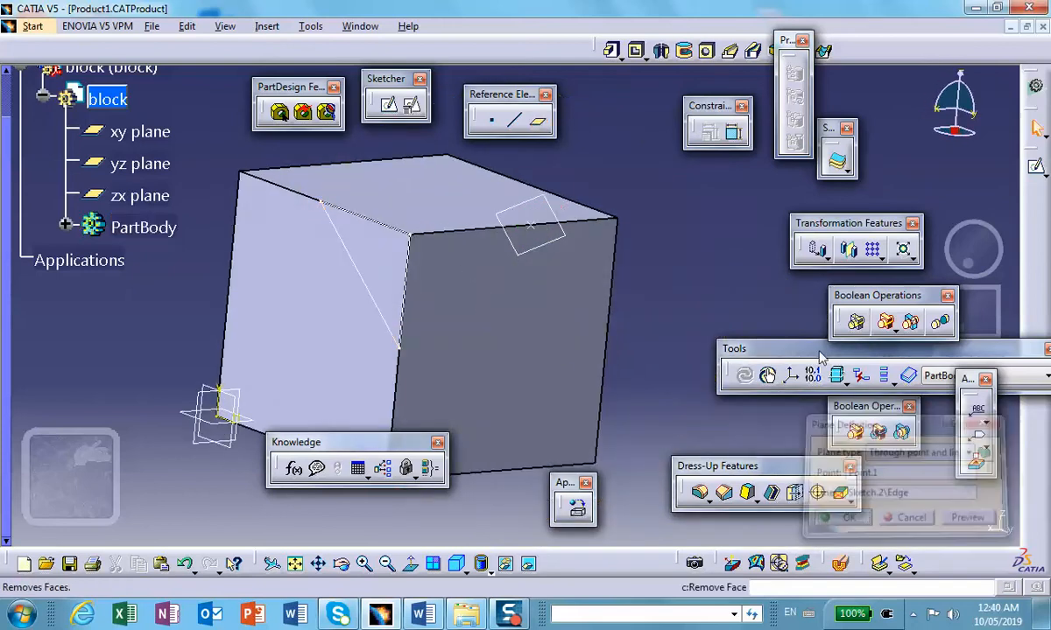
Step: Split the block with the new reference plane, reversing the direction so the small corner piece is removed
click(846, 171)
drag(853, 174, 692, 163)
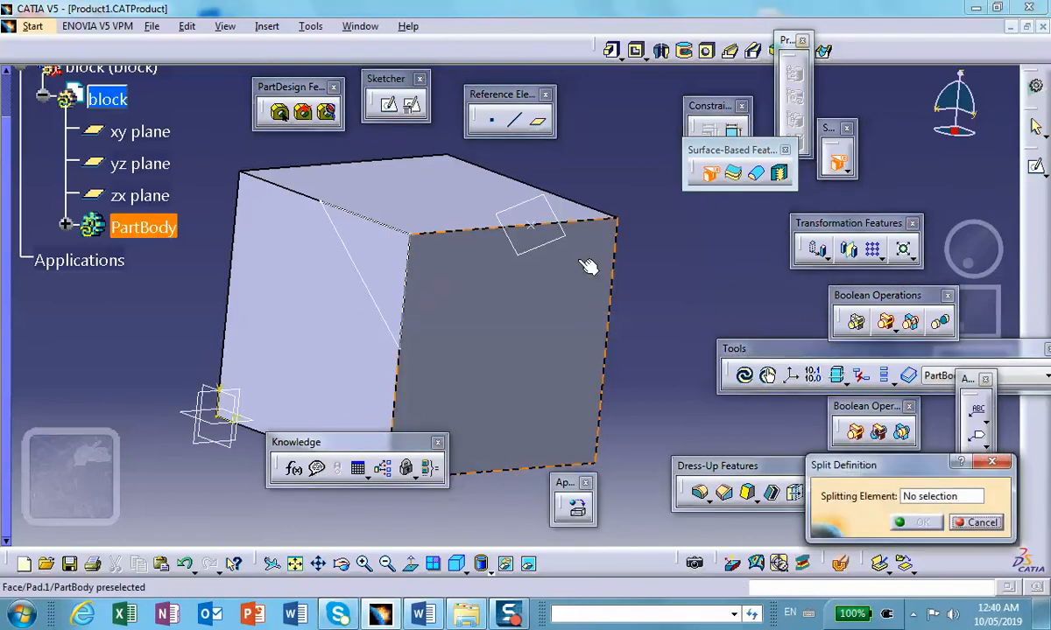
click(539, 244)
middle_drag(644, 245, 645, 176)
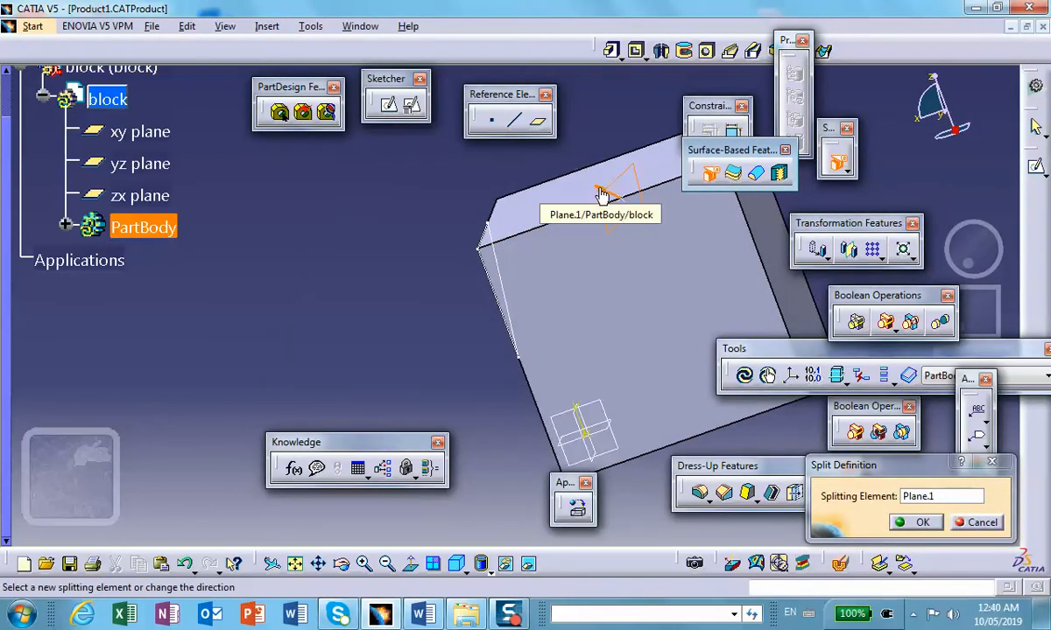
click(602, 192)
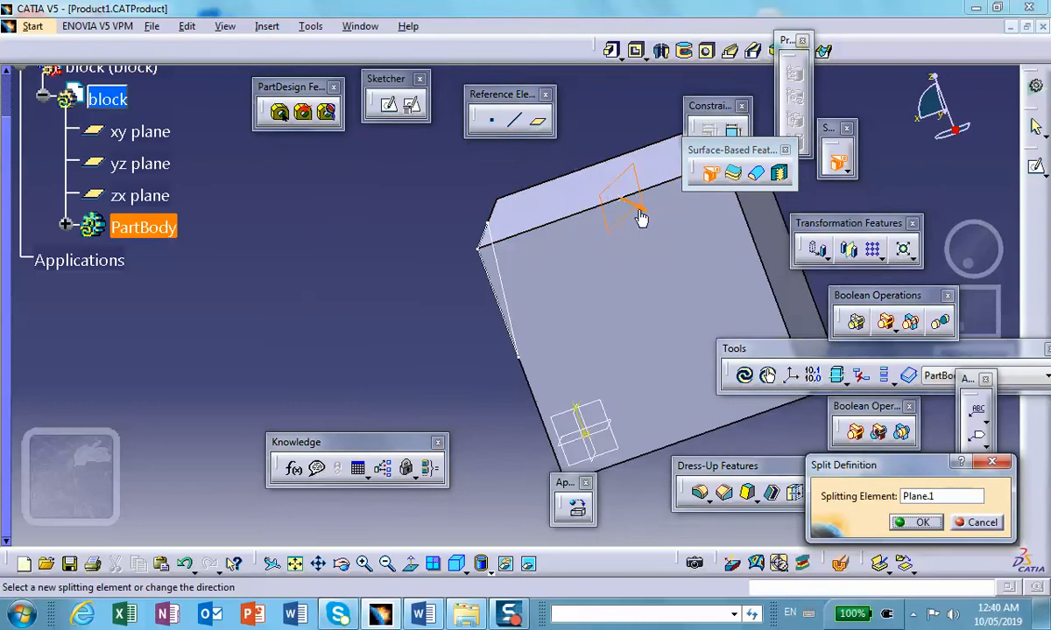
click(915, 521)
middle_drag(641, 284, 710, 344)
click(521, 267)
middle_drag(521, 267, 507, 254)
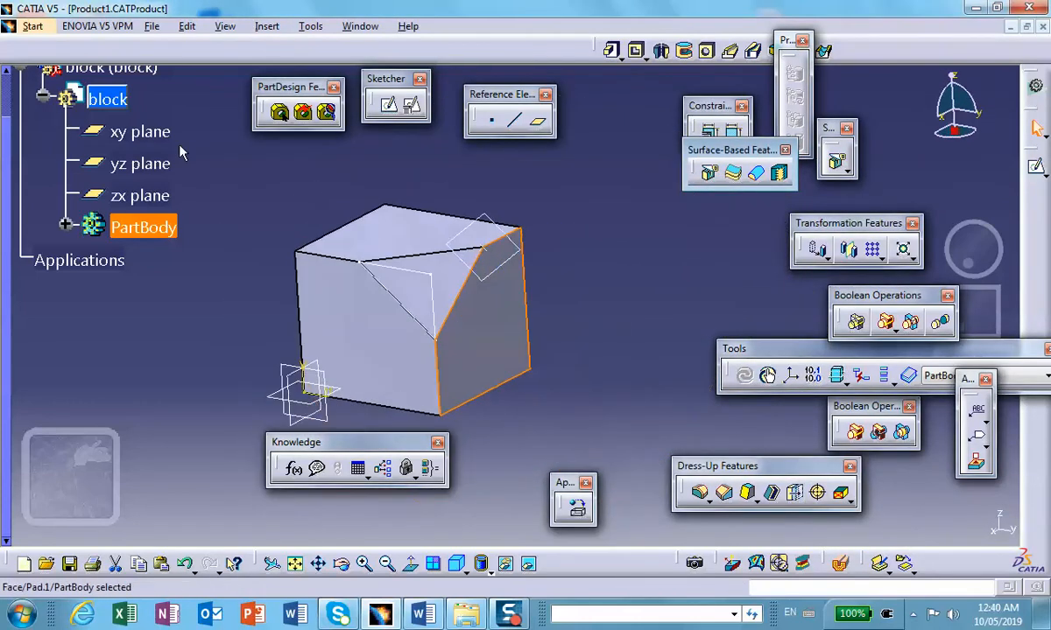
Step: Apply the Aluminium metal material to the block part and collapse the product's branch in the specification tree
scroll(244, 186, up, 2)
double_click(77, 85)
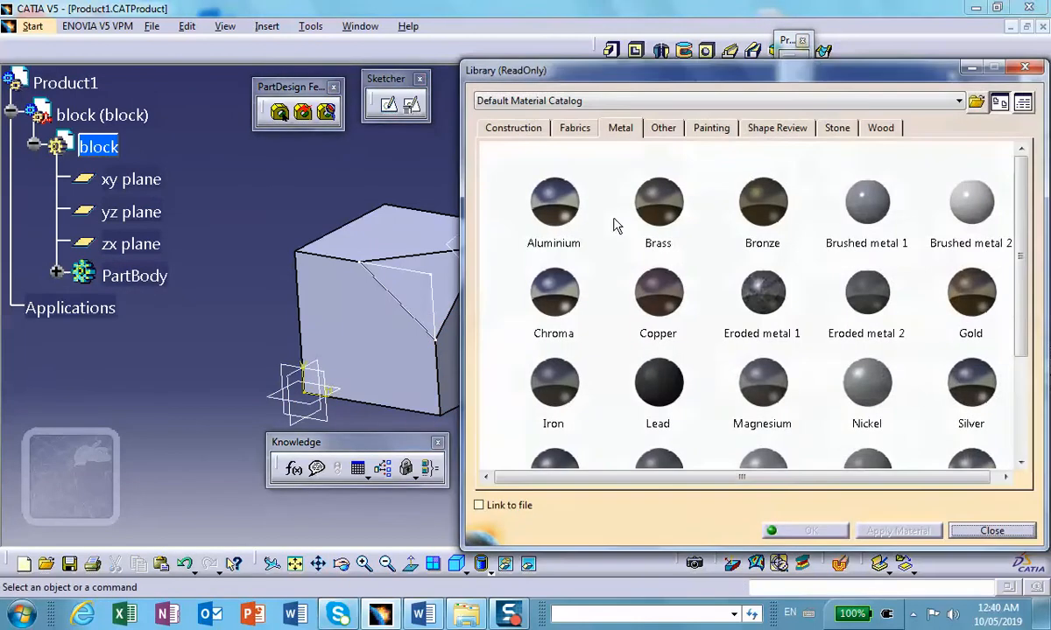
click(100, 146)
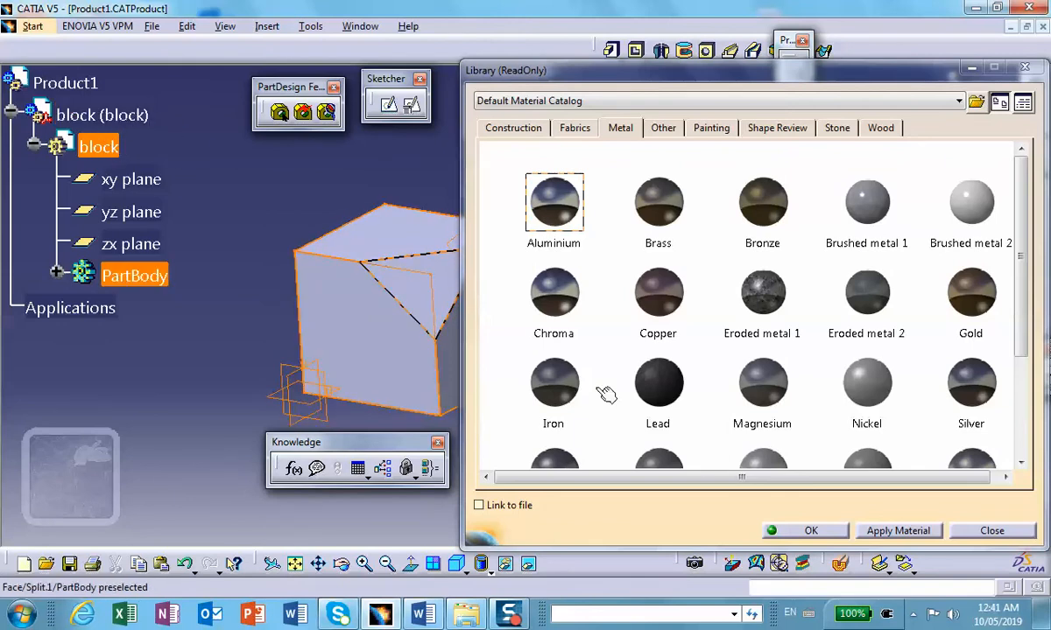
click(798, 530)
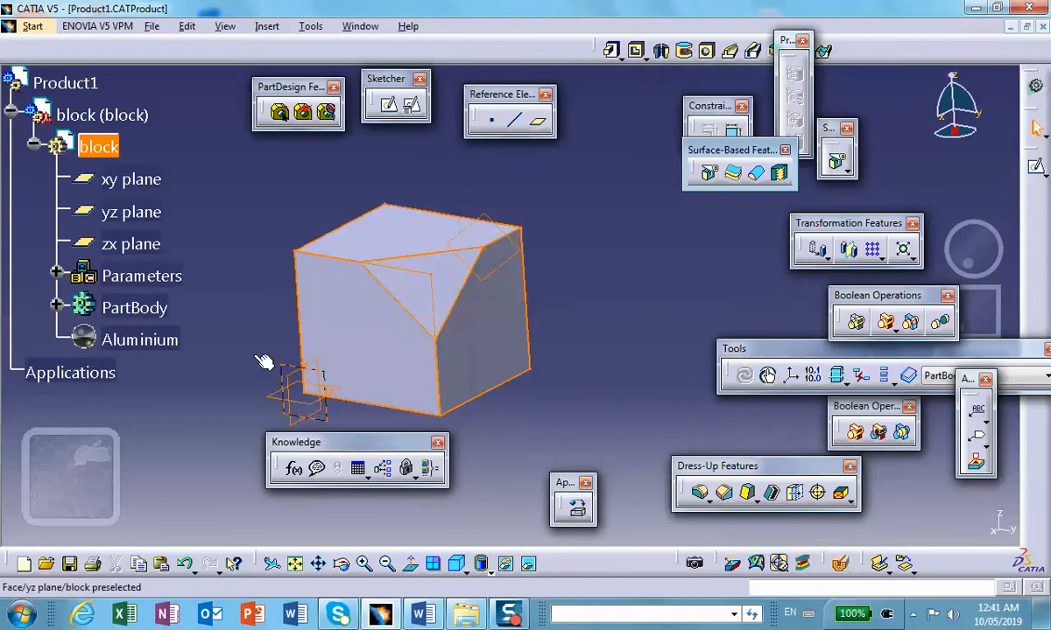
click(11, 111)
click(182, 201)
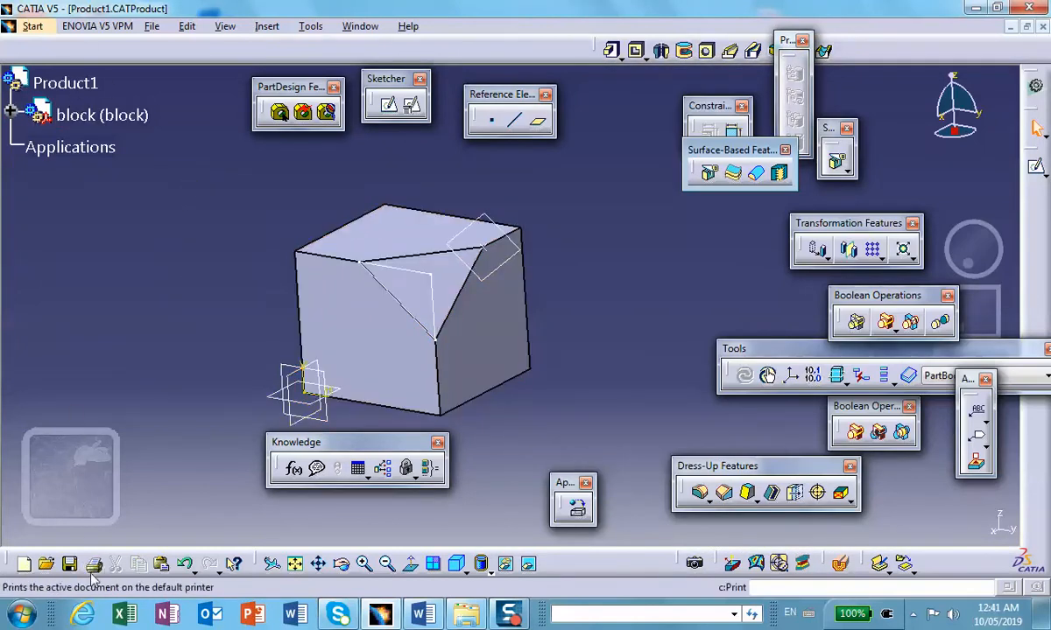
Step: Activate the top-level product and save it together with its dependent documents
double_click(81, 84)
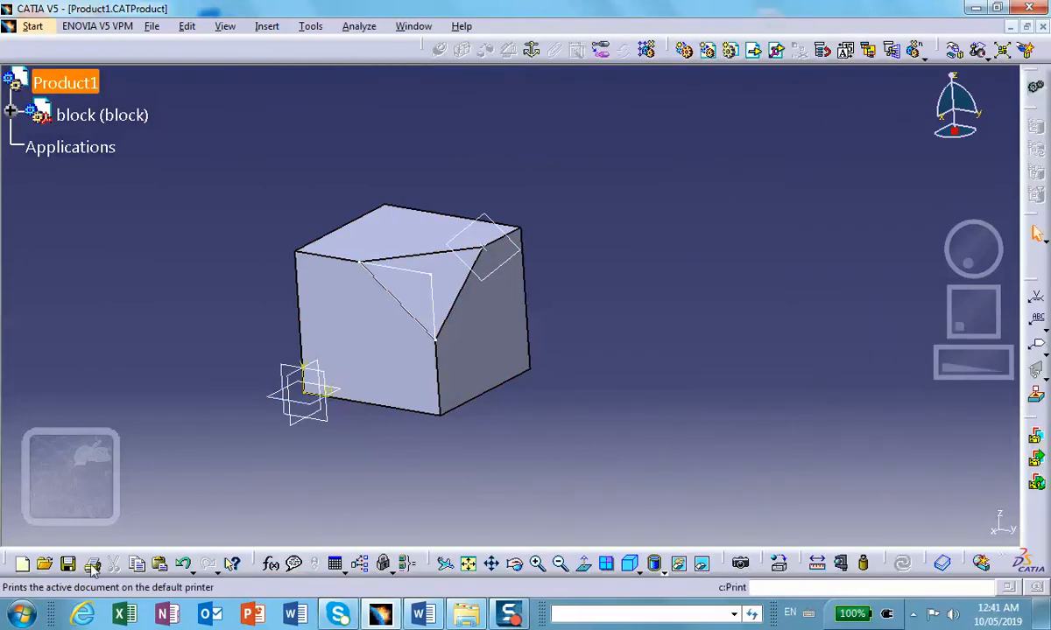
click(68, 563)
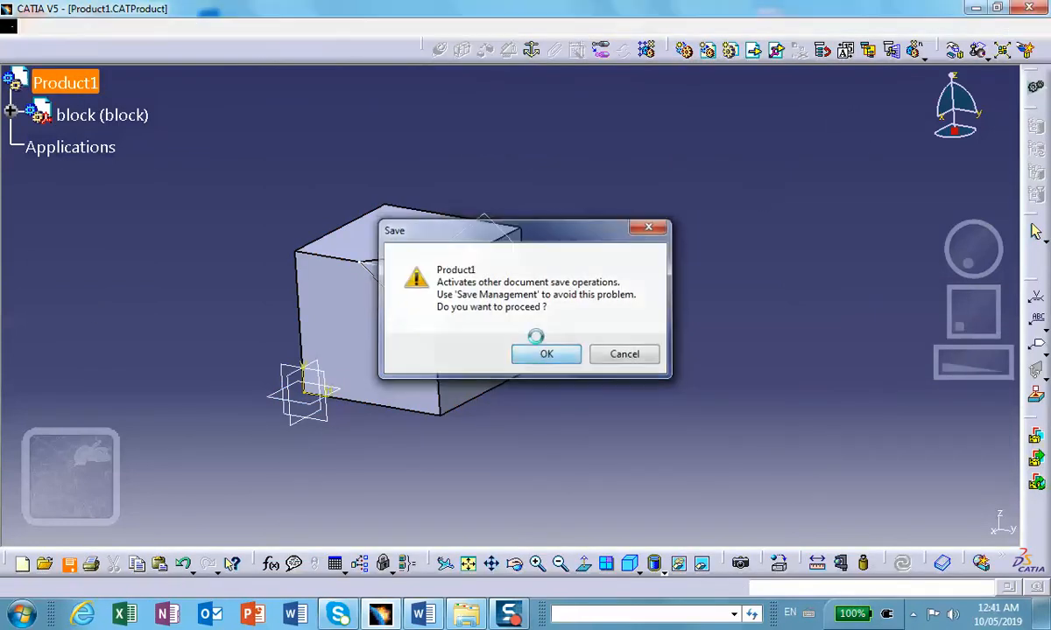
click(540, 355)
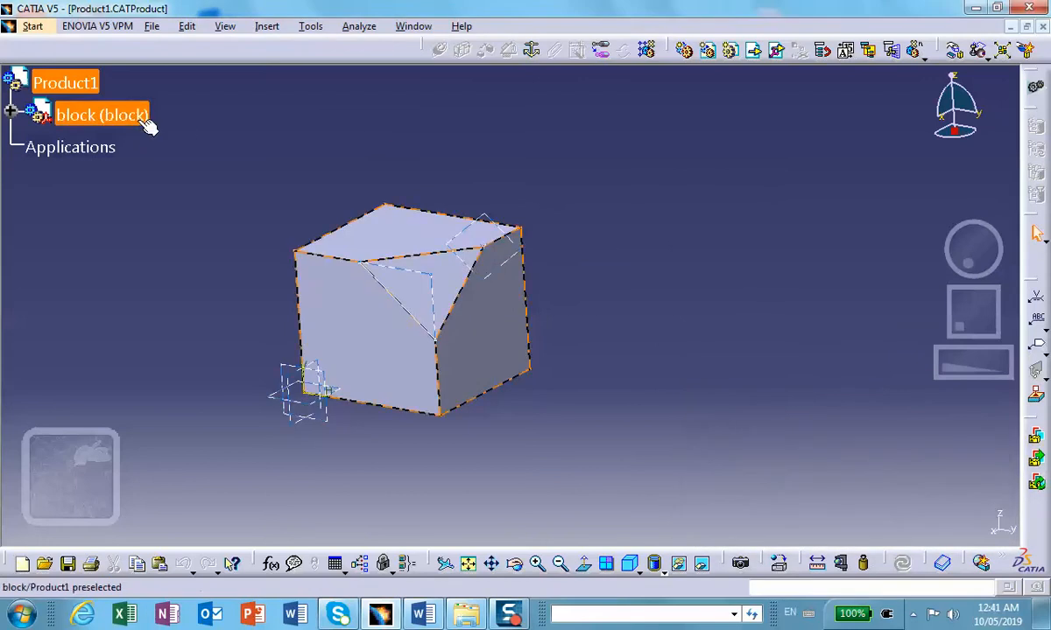
Step: Insert a new part into the top-level product Product1
click(269, 27)
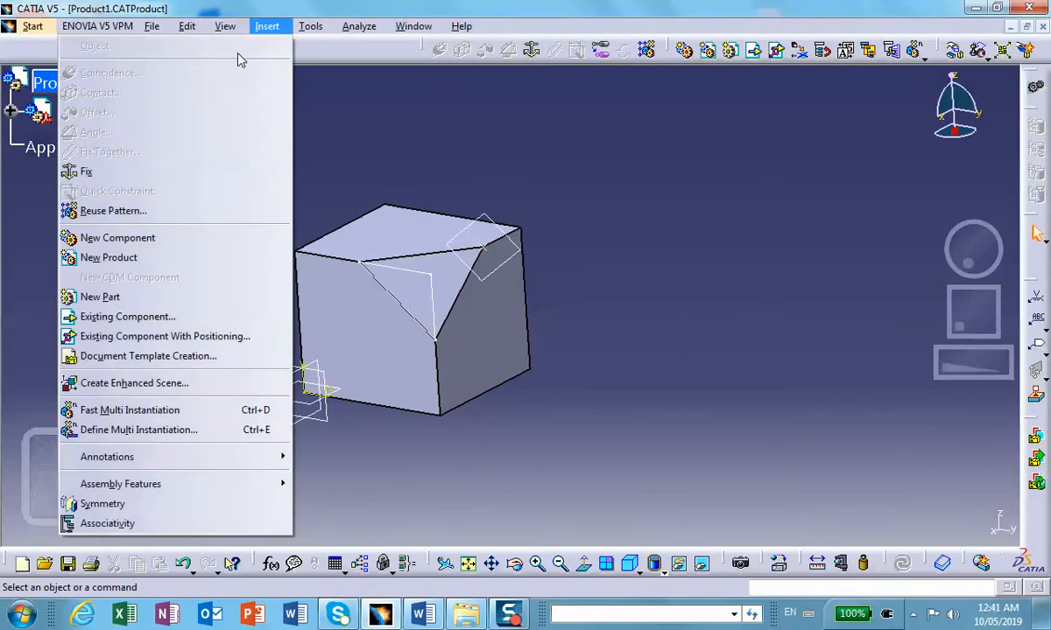
click(123, 279)
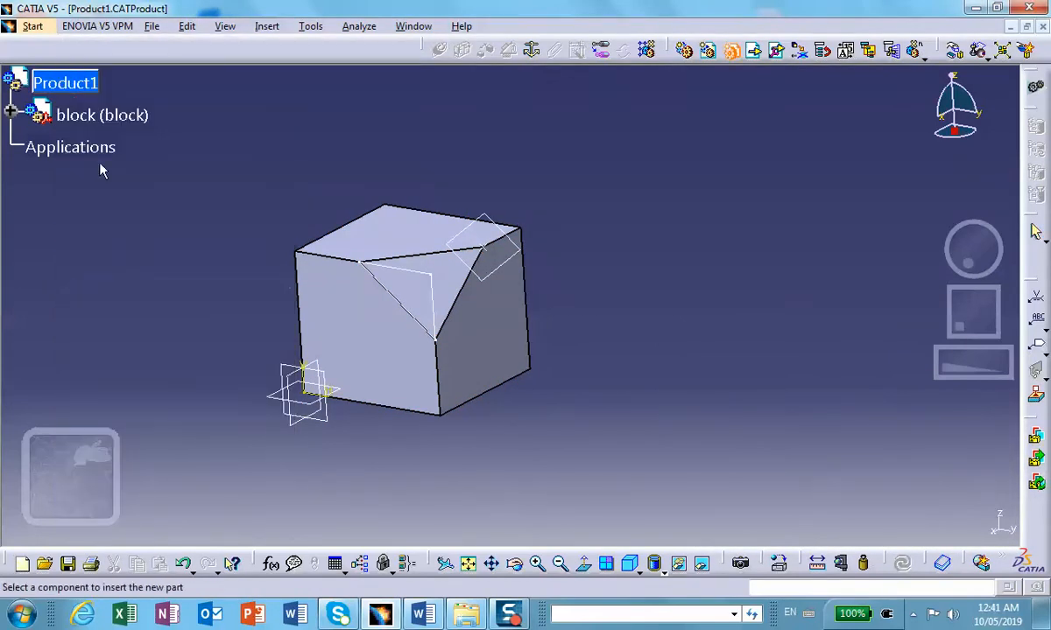
click(63, 83)
click(652, 374)
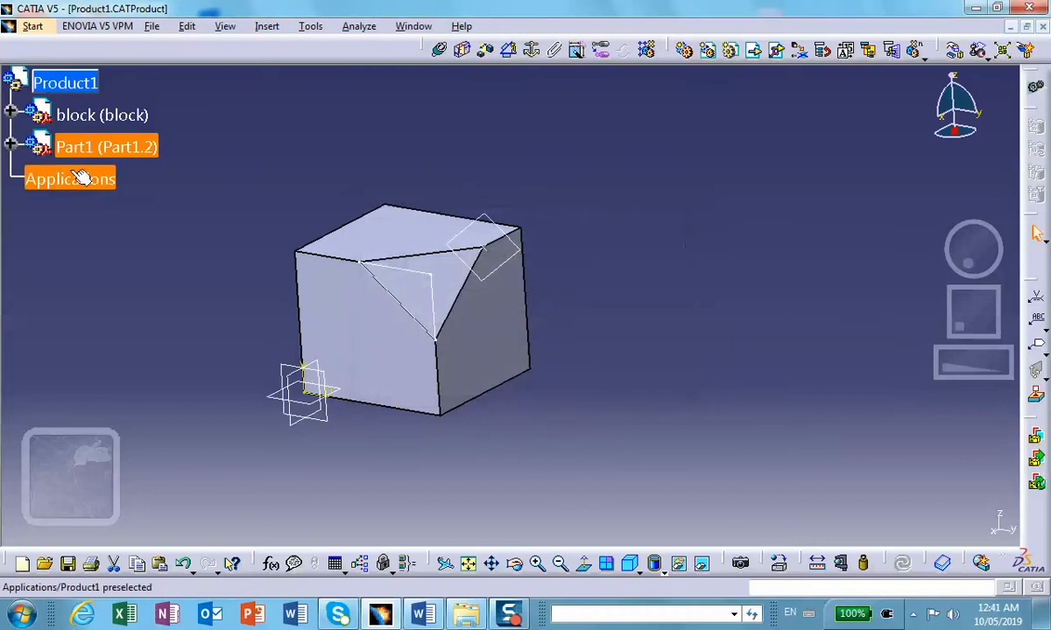
Step: Set both the part number and the instance name of the newly inserted part to wedge
right_click(77, 147)
click(105, 199)
click(375, 331)
drag(375, 331, 371, 315)
text(wedge)
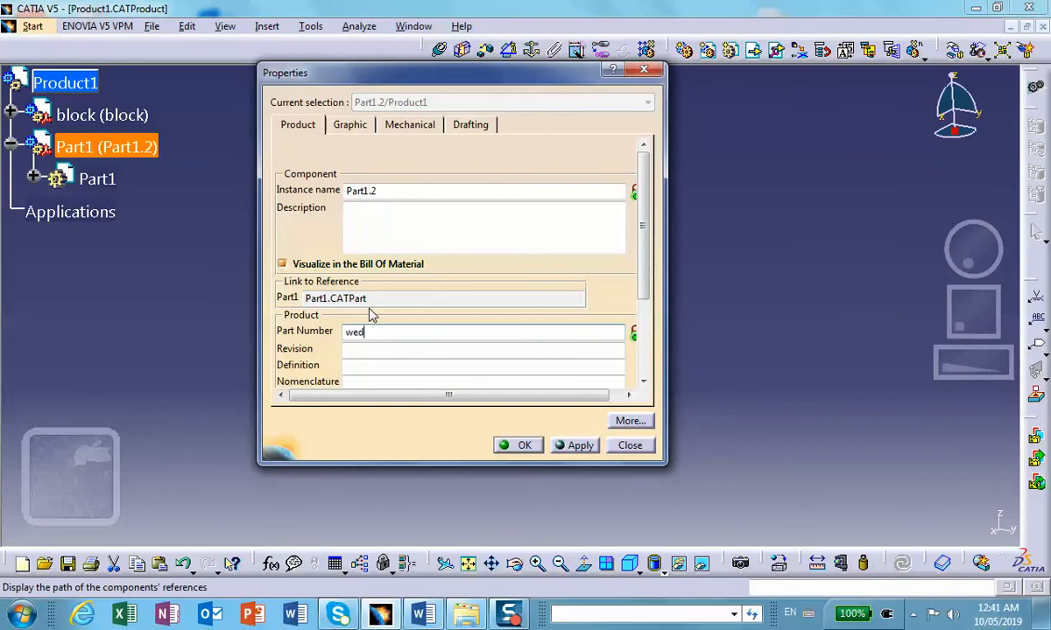
click(381, 190)
drag(381, 190, 350, 178)
text(wedge)
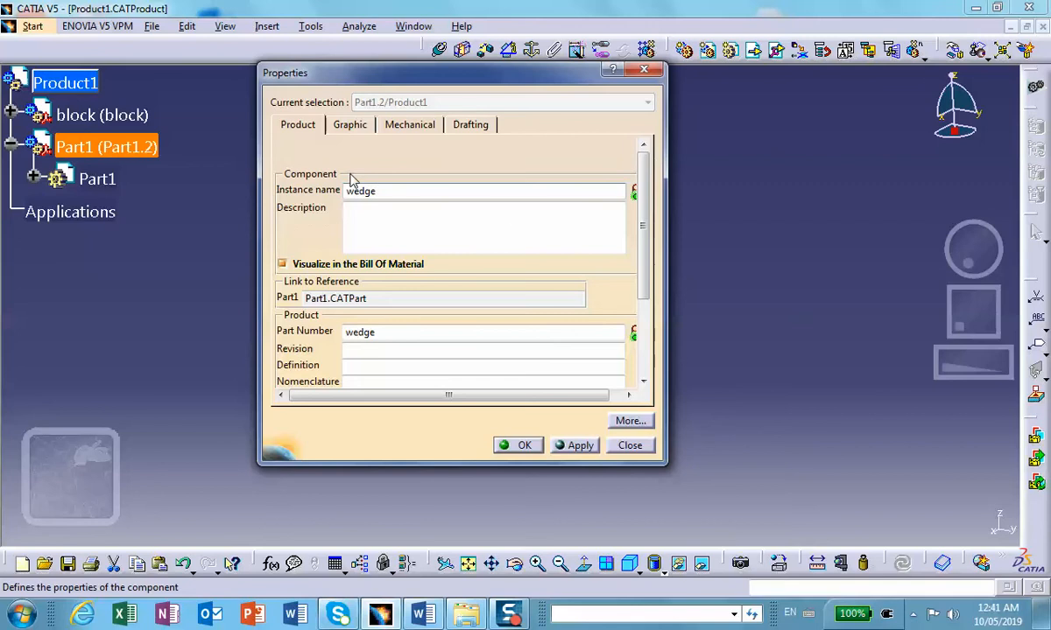
click(515, 444)
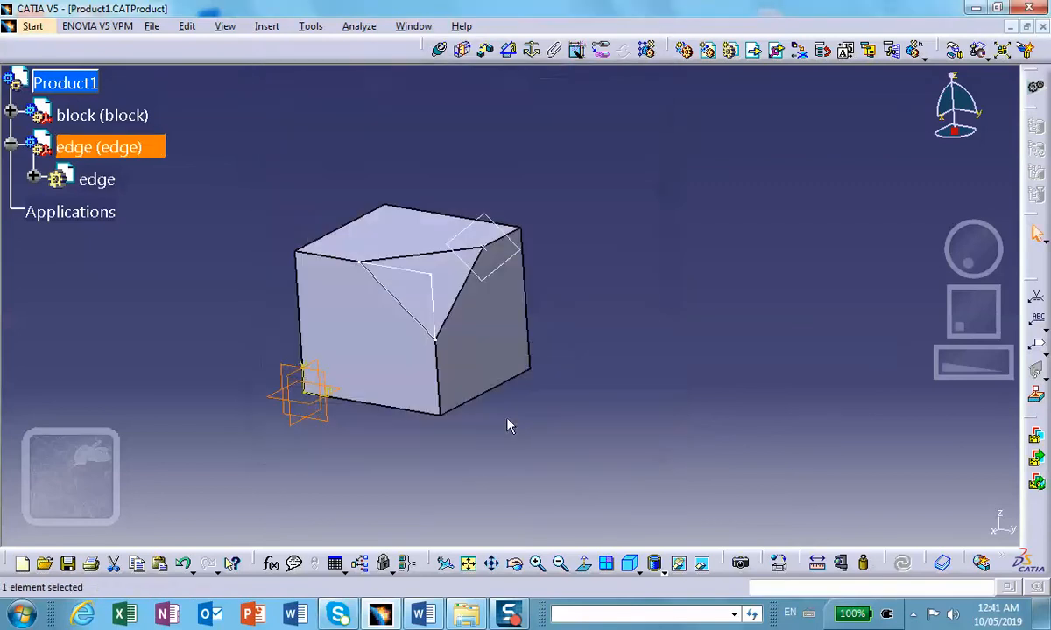
Step: Open the wedge part for editing in Part Design and review its name properties
double_click(105, 181)
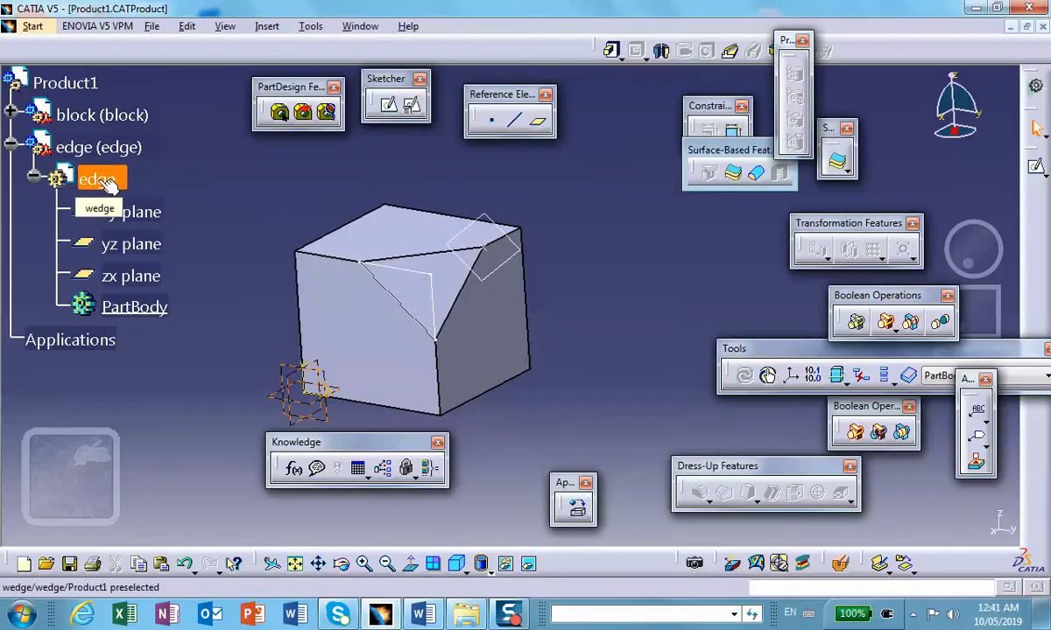
click(104, 179)
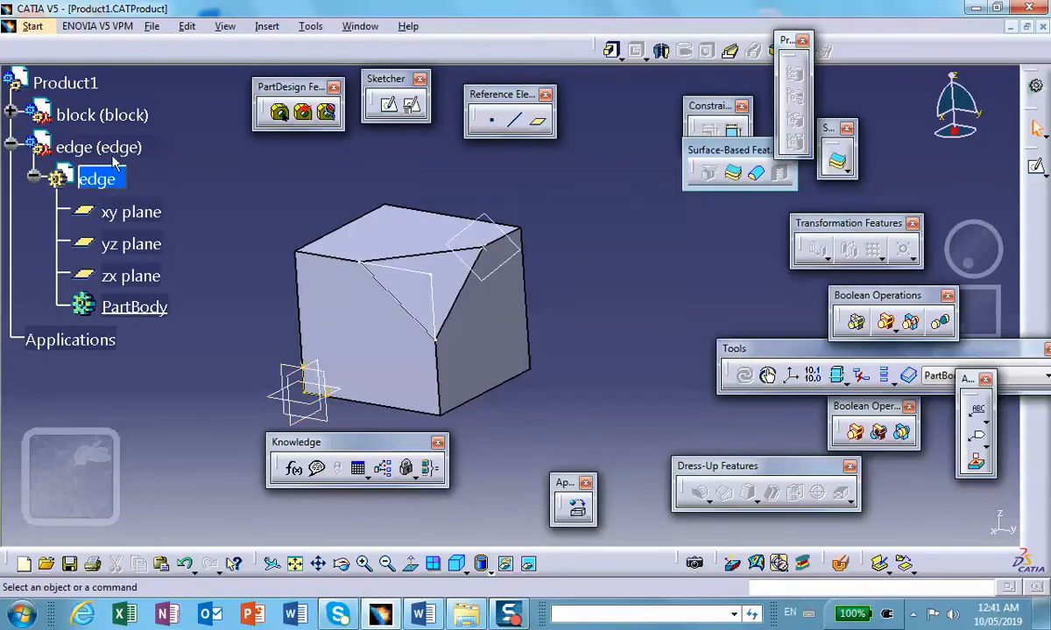
right_click(114, 175)
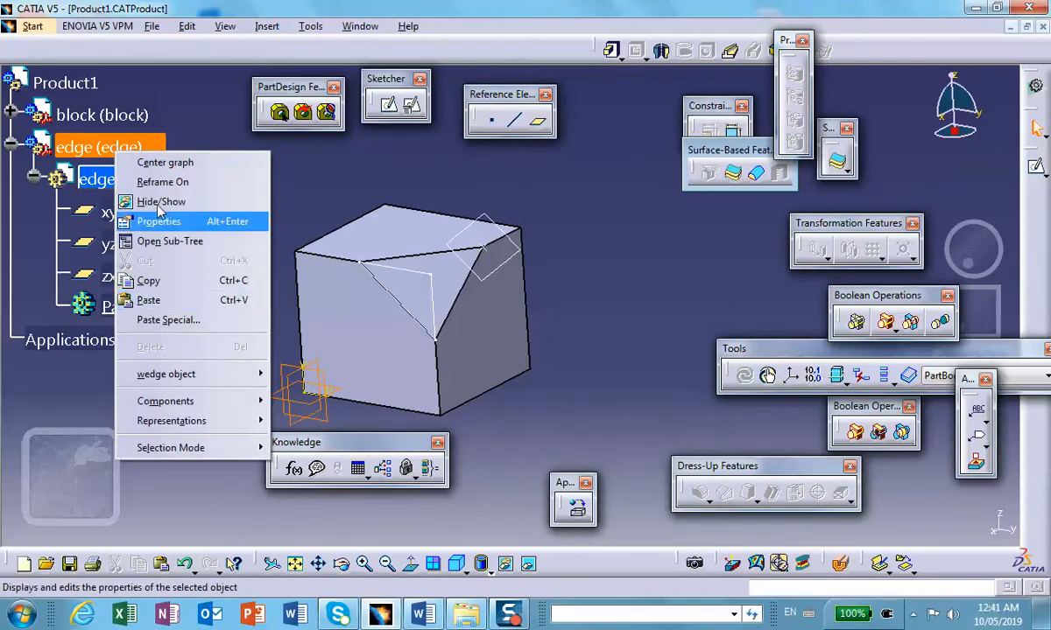
click(261, 222)
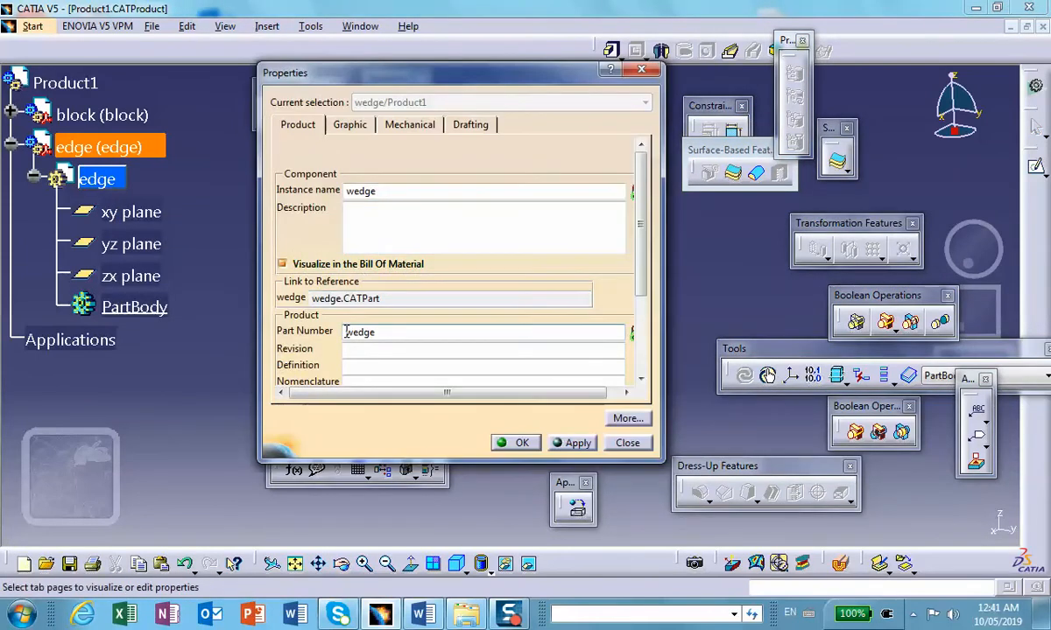
click(521, 443)
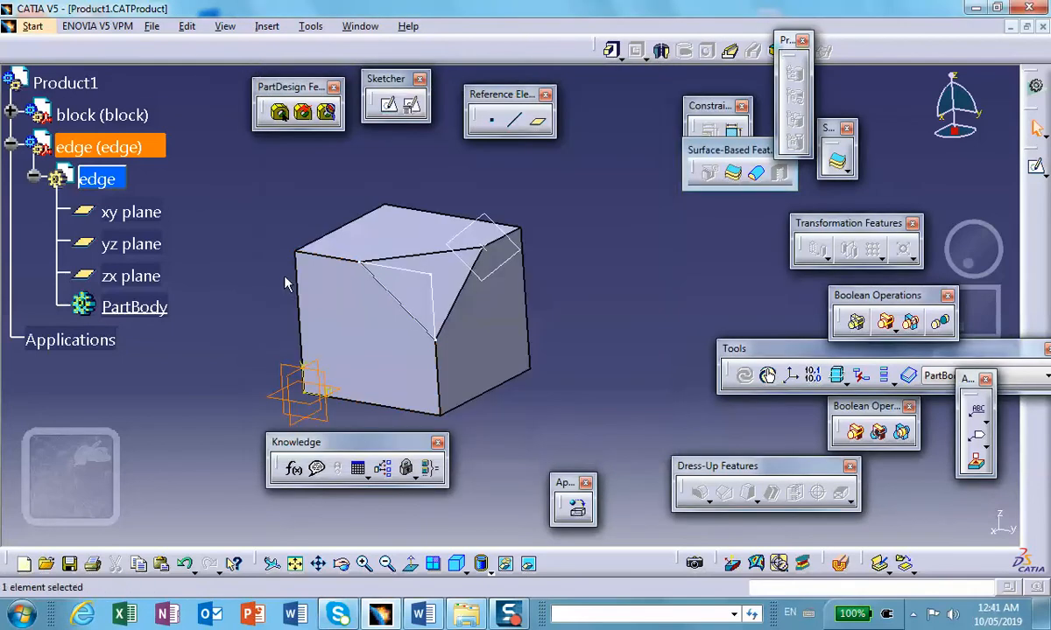
click(193, 223)
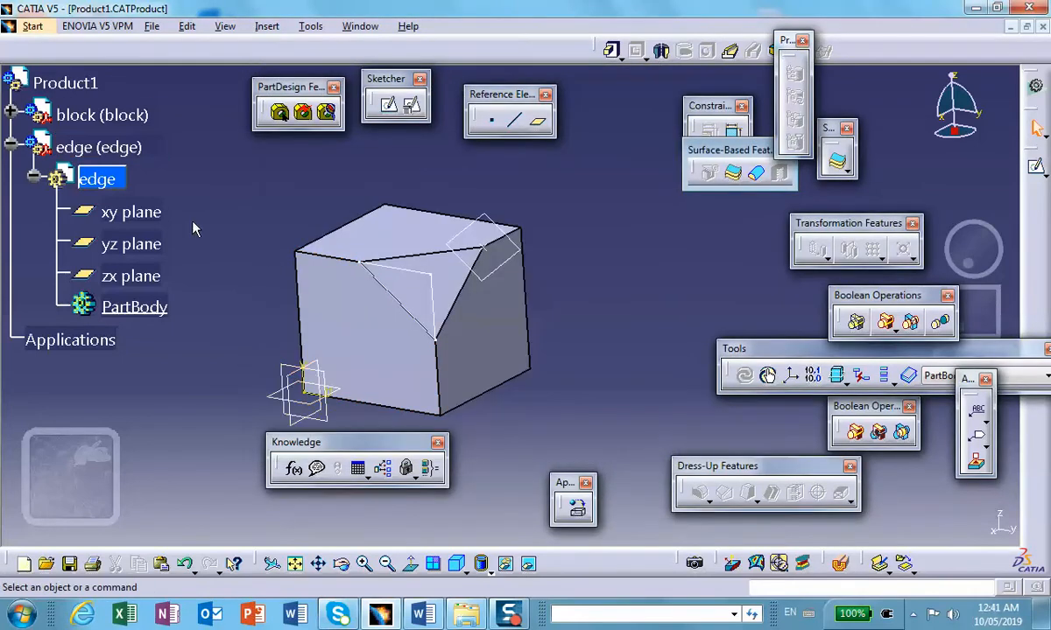
Step: Re-enter wedge as the instance name in the new part's properties
double_click(118, 180)
right_click(114, 153)
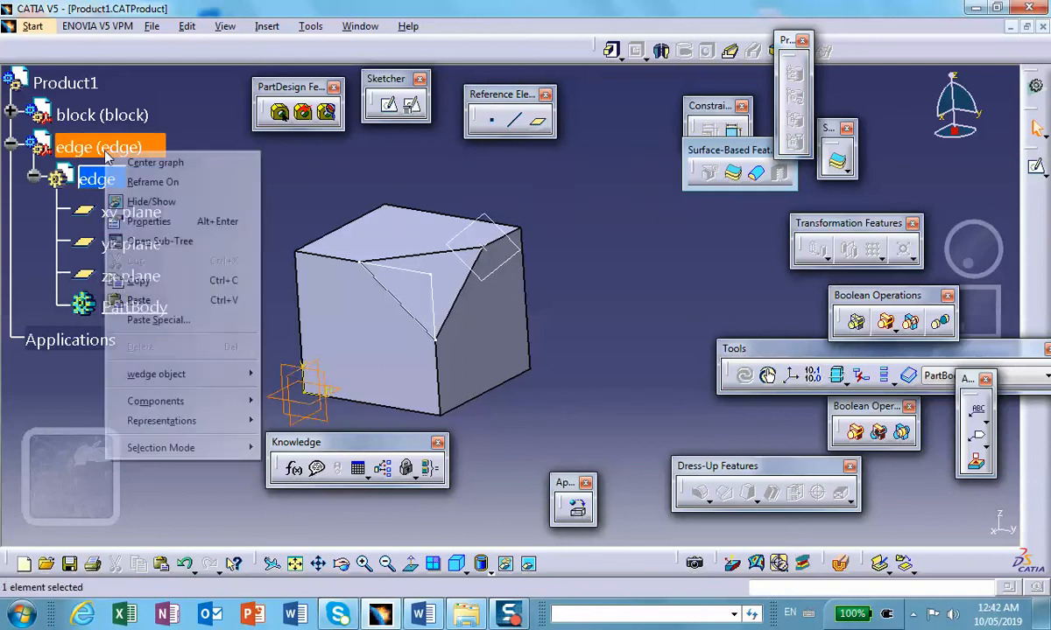
click(140, 220)
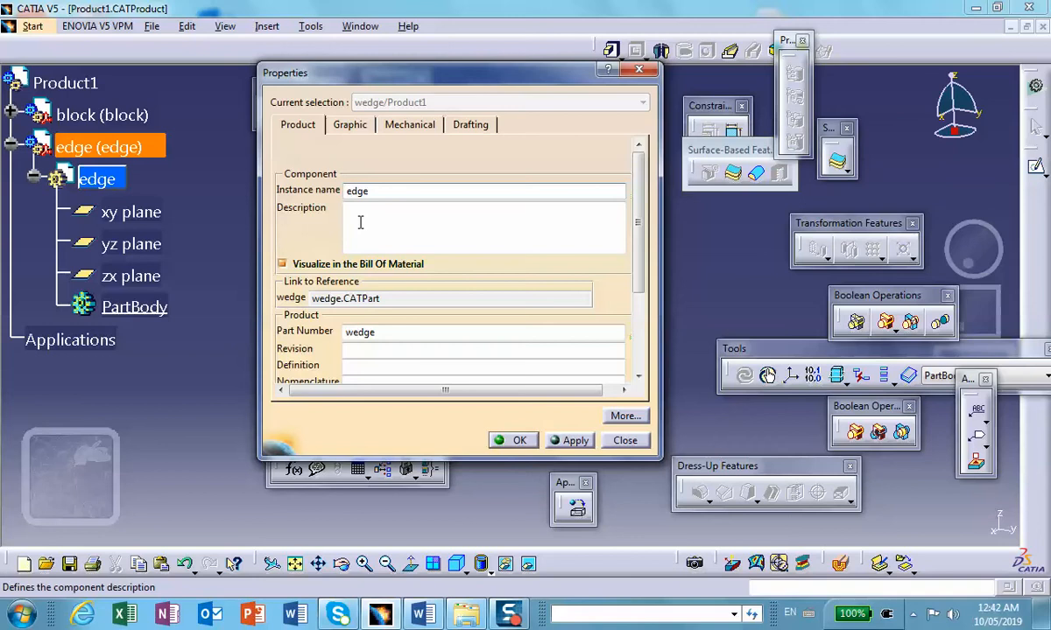
double_click(374, 333)
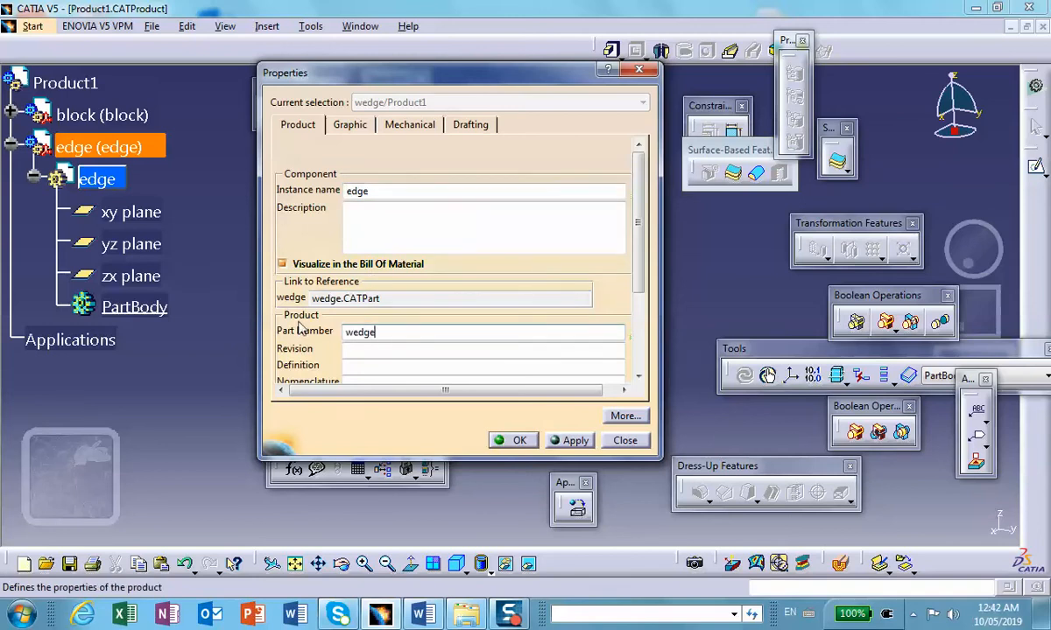
double_click(357, 191)
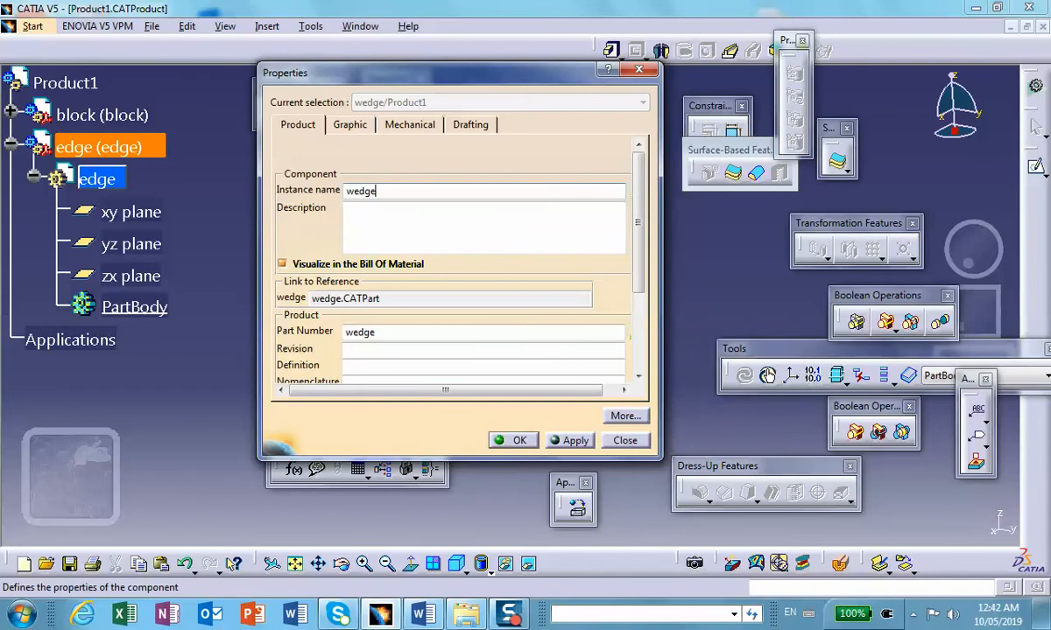
click(512, 440)
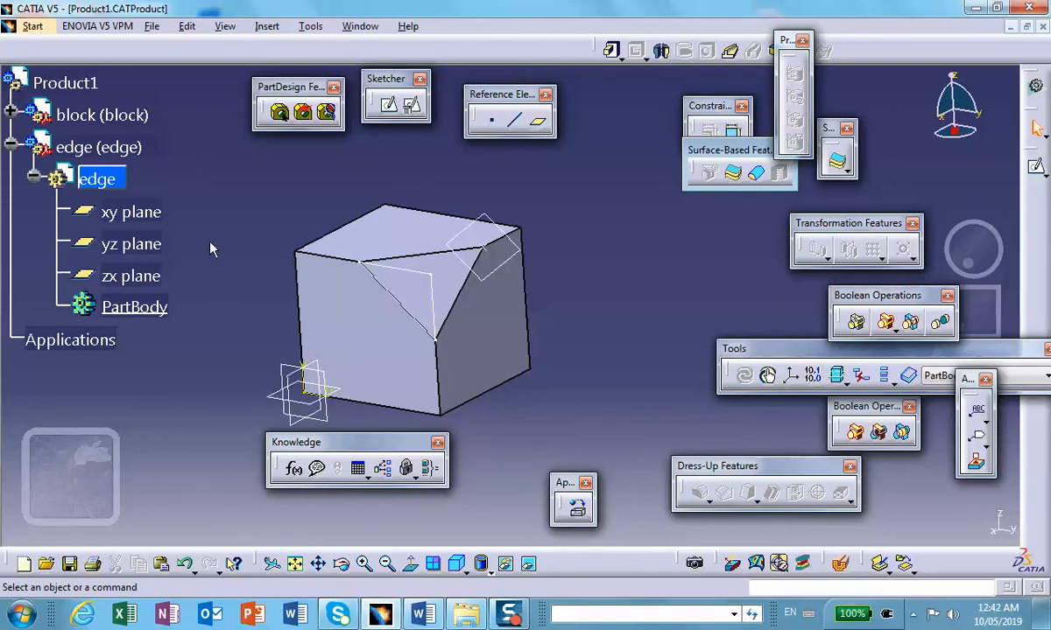
Step: Sketch a closed right triangle on the wedge part's yz plane beside the block, with a vertical leg about 1.91 in and slanted side about 2.72 in
double_click(101, 180)
click(289, 375)
click(1034, 170)
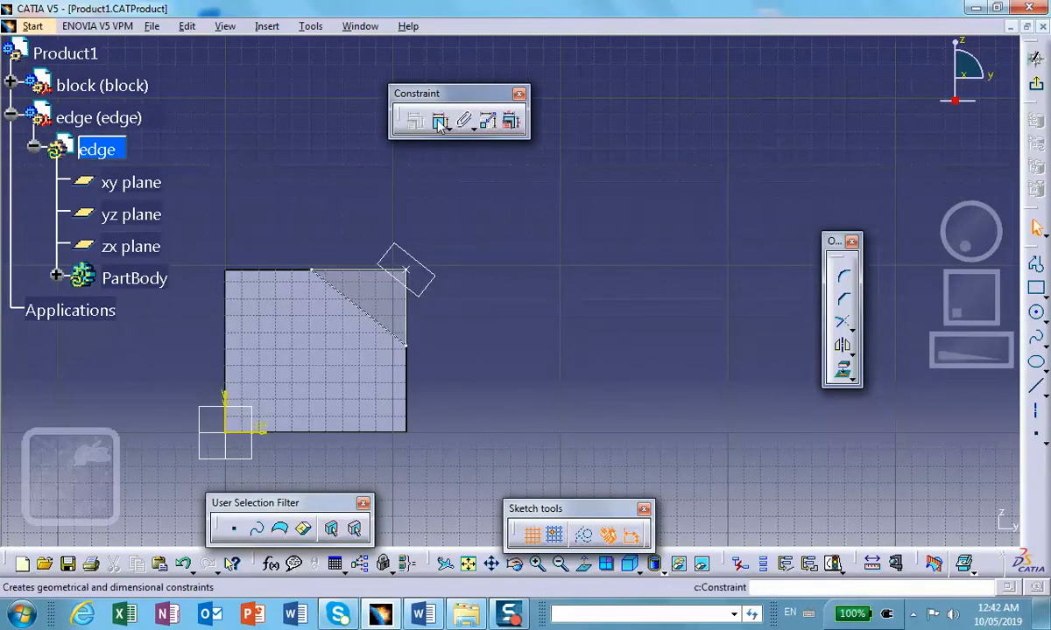
click(1036, 267)
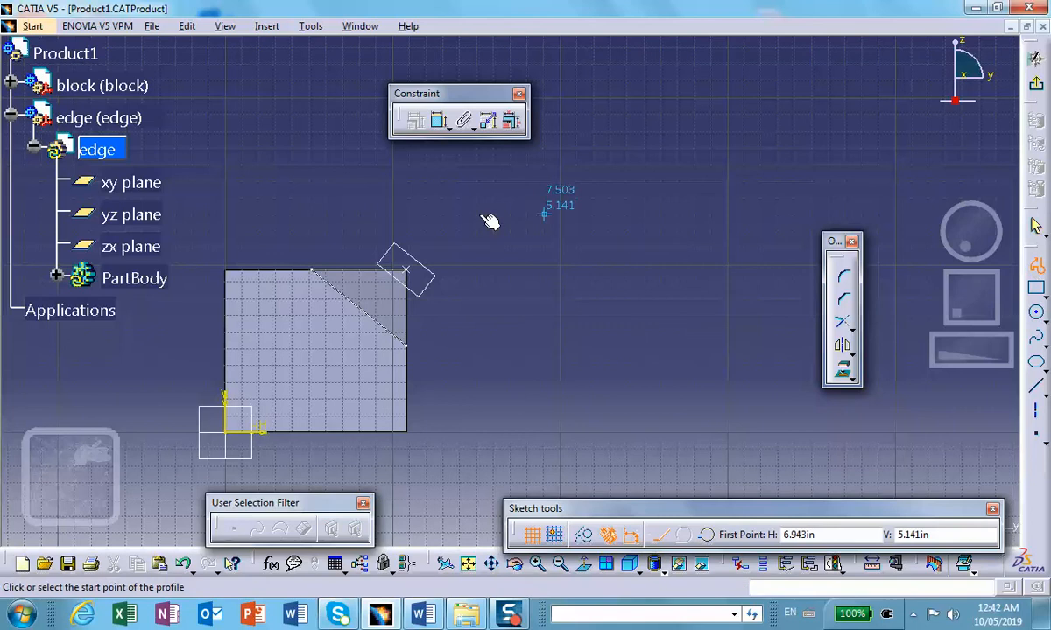
click(509, 254)
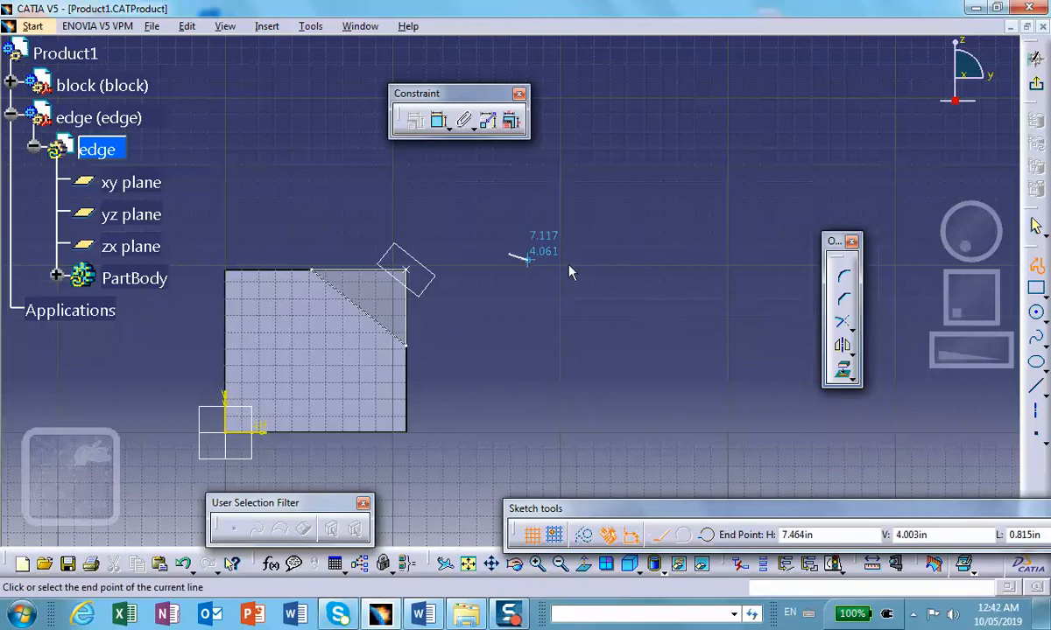
click(603, 254)
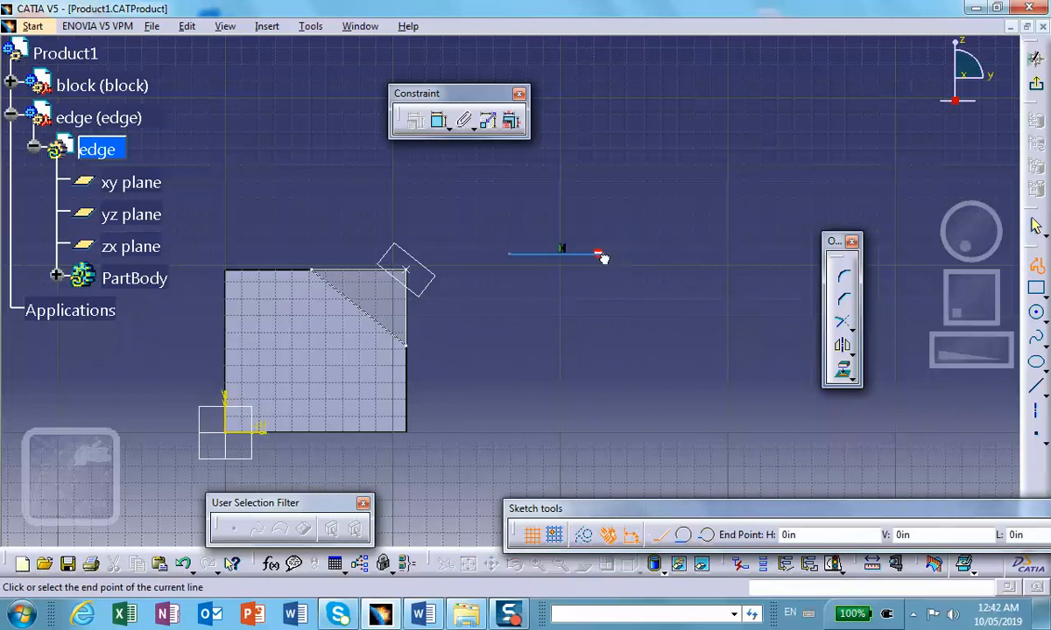
click(602, 336)
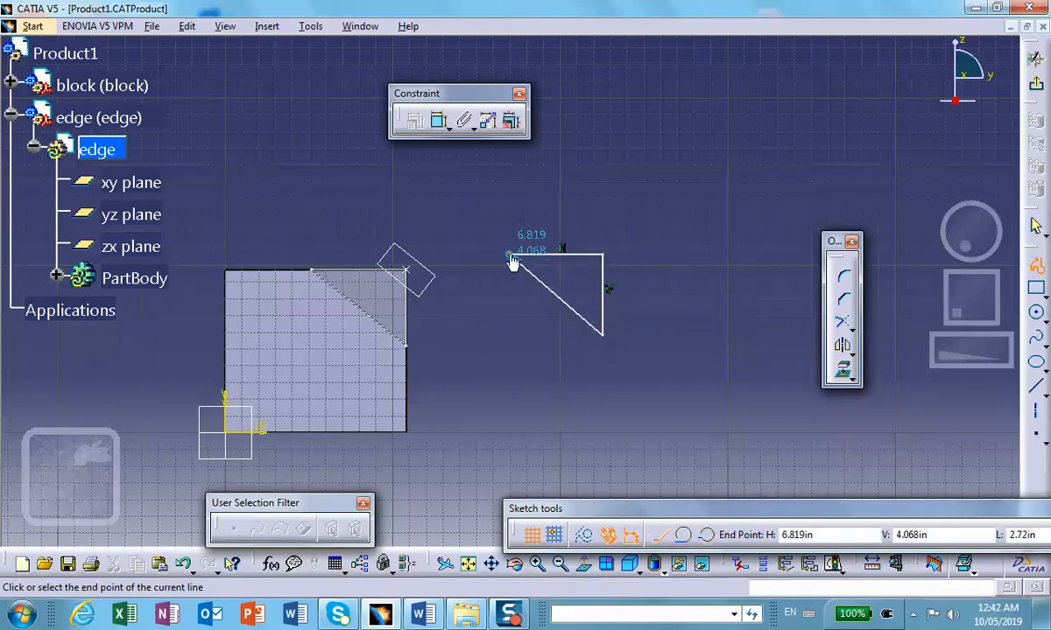
click(510, 257)
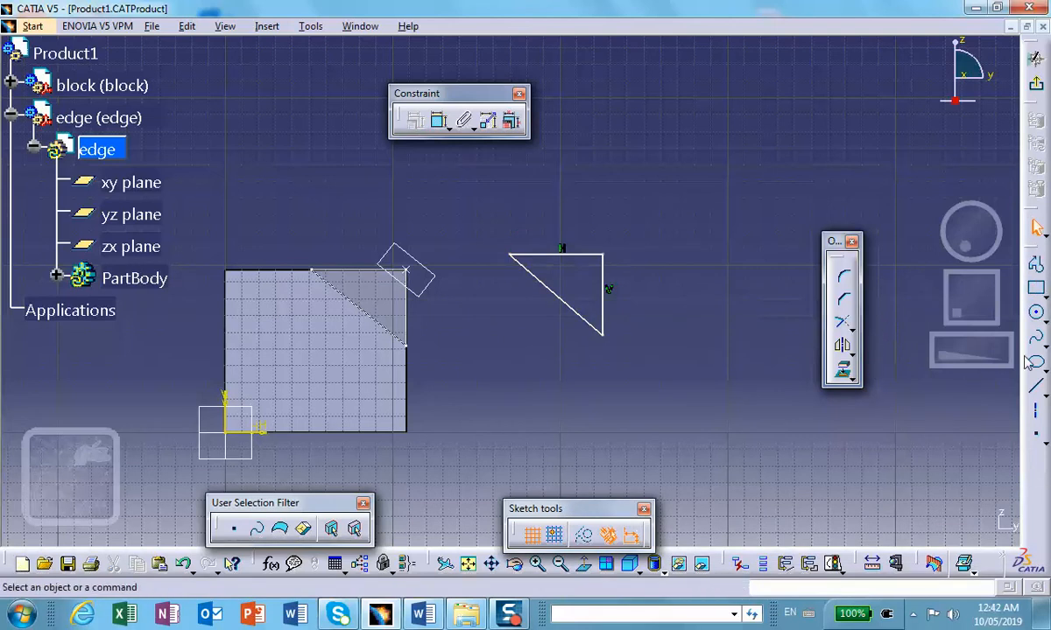
Step: Dimension the triangle's vertical side and the angle between that side and the slanted side
click(438, 121)
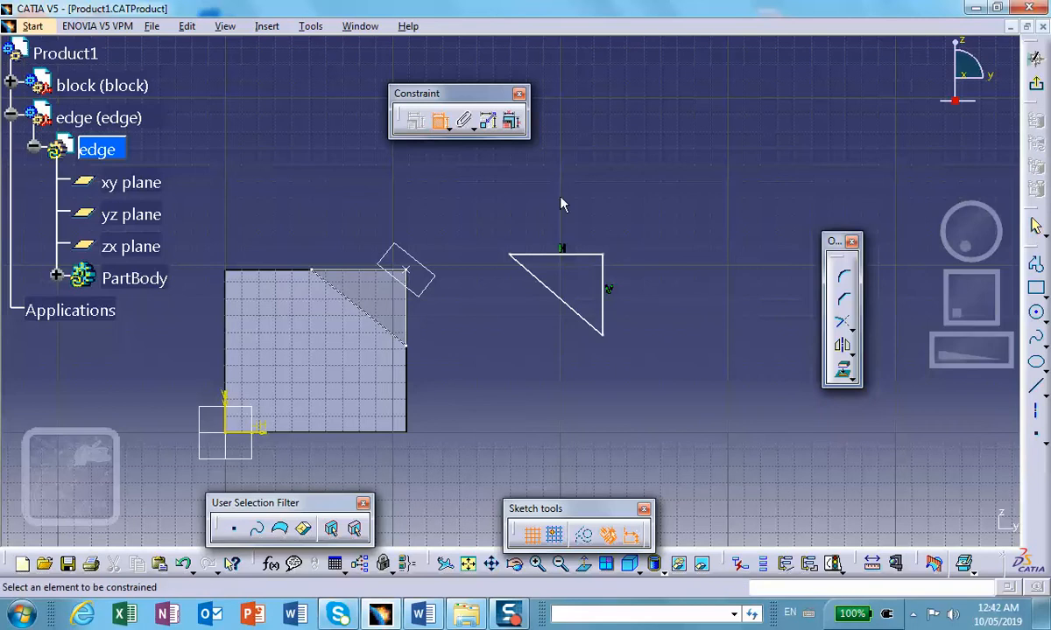
click(604, 280)
click(649, 284)
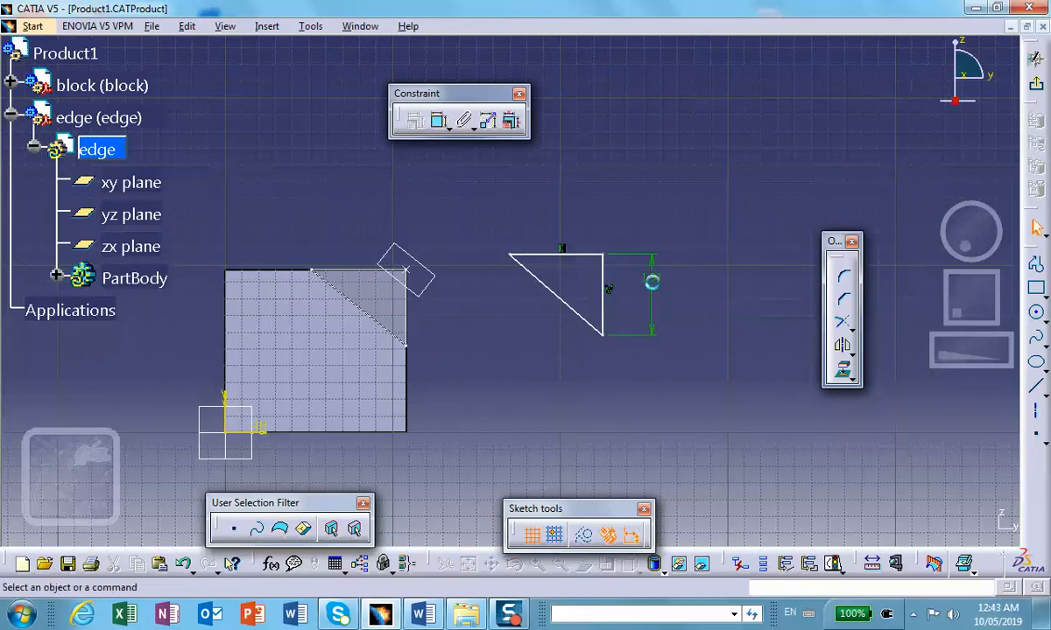
click(439, 121)
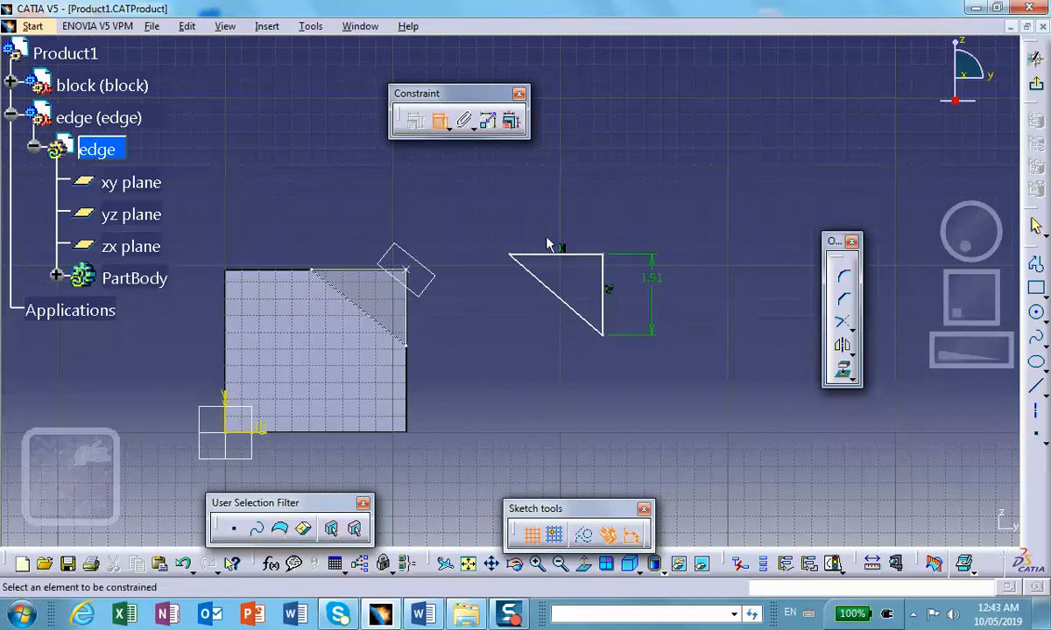
click(603, 291)
click(580, 315)
click(576, 284)
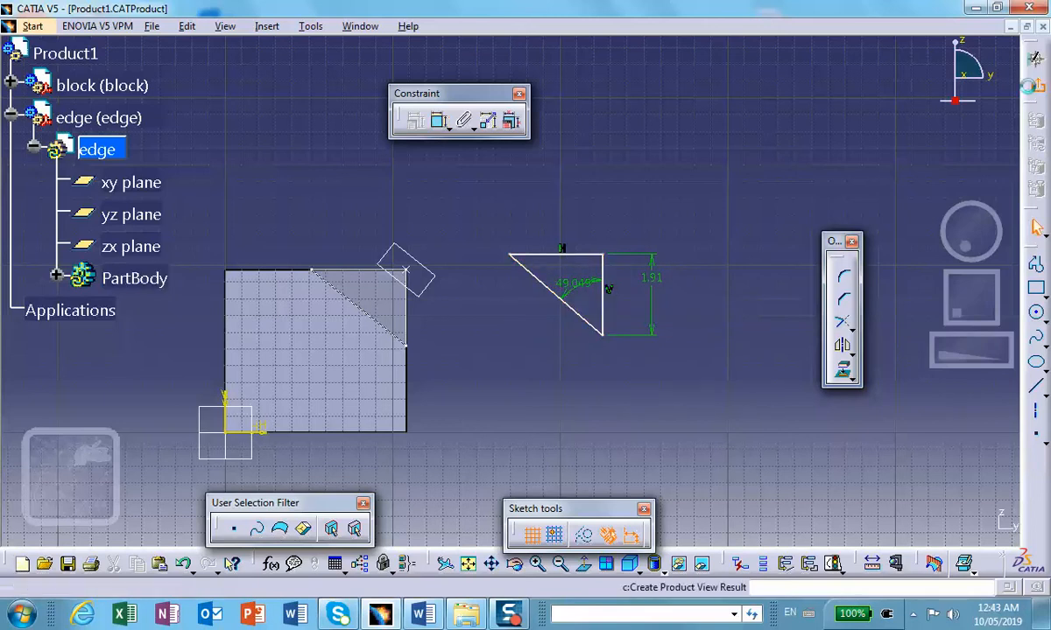
Step: Exit the triangle sketch and pad it to a length of 2.787 in
click(1037, 89)
click(612, 50)
click(895, 302)
click(905, 303)
click(905, 305)
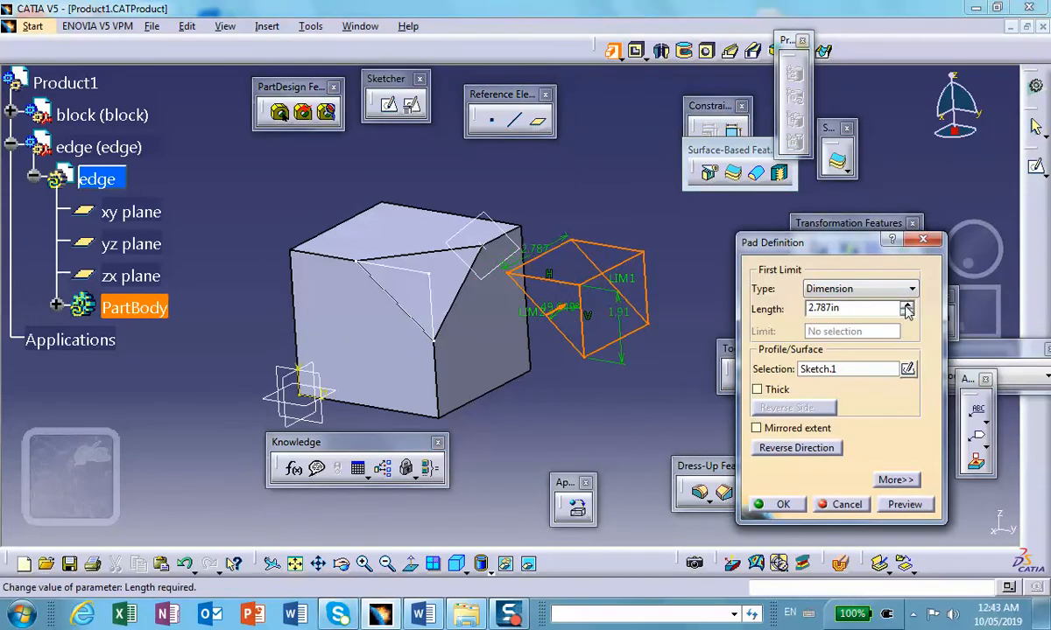
click(782, 505)
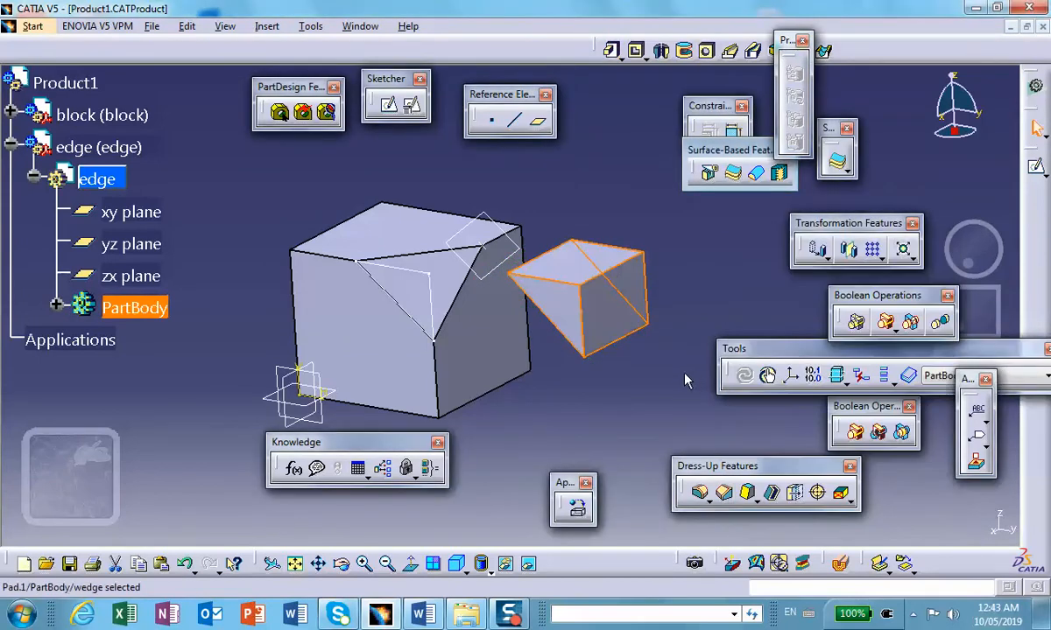
middle_drag(638, 357, 623, 305)
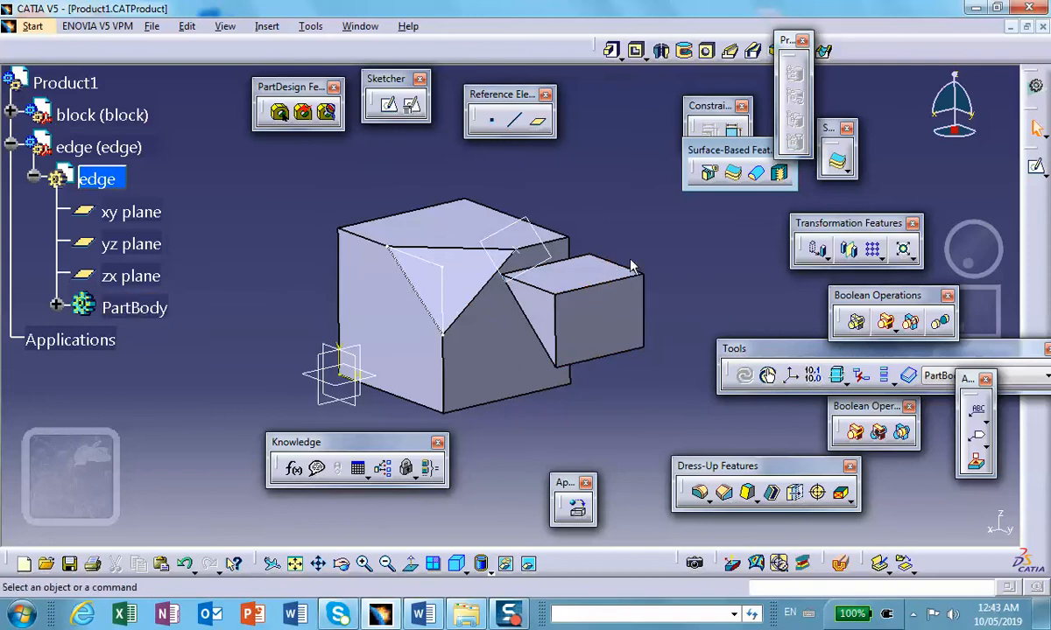
Step: Create a reference point on the wedge's upper front edge at a distance on curve of 3 in
click(491, 119)
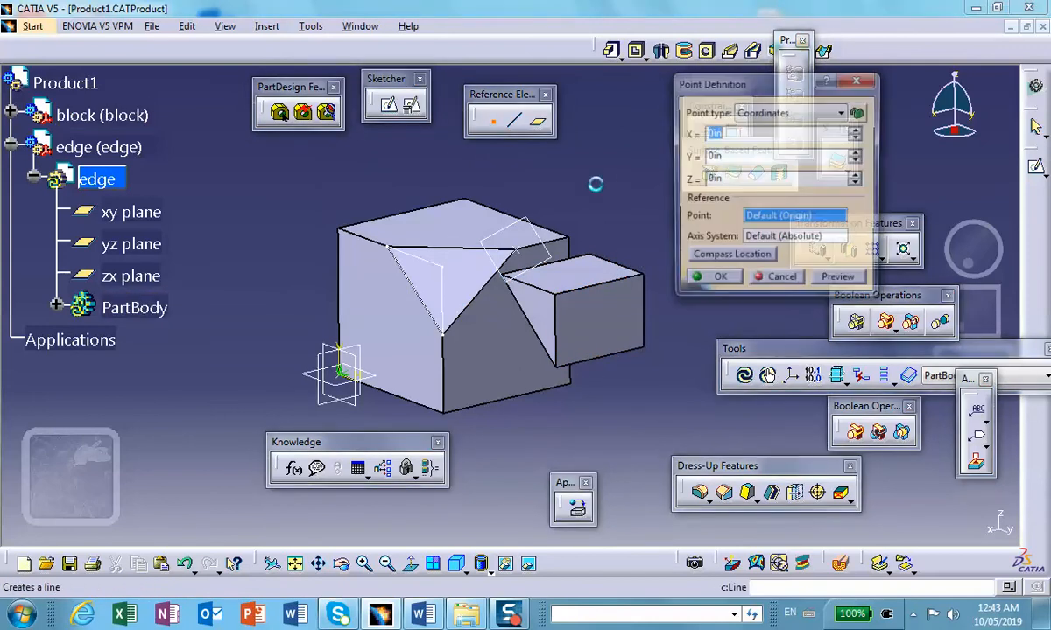
click(782, 113)
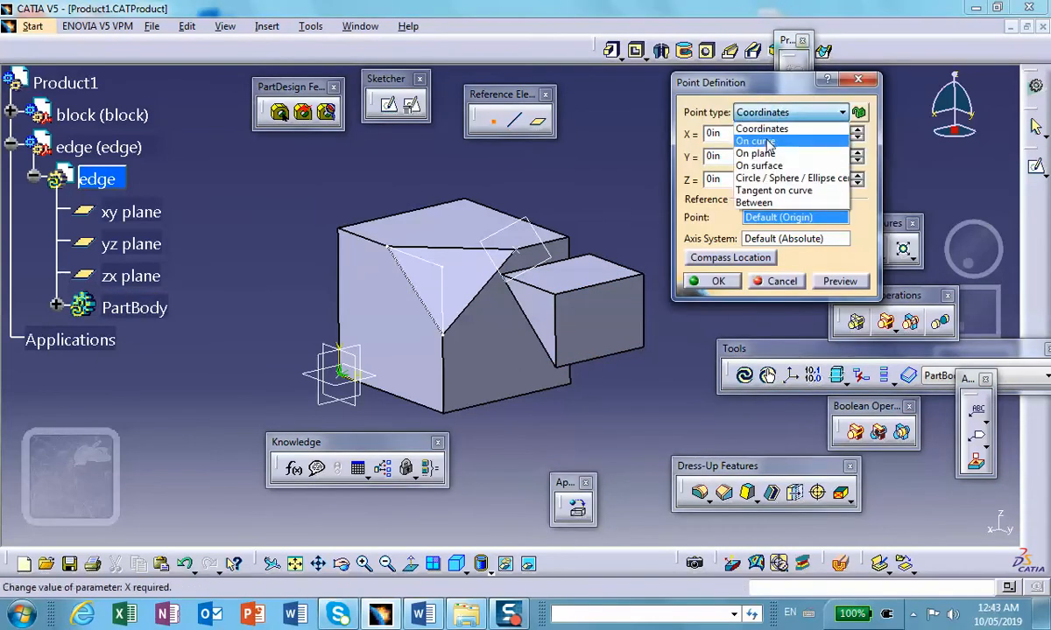
click(769, 143)
click(617, 285)
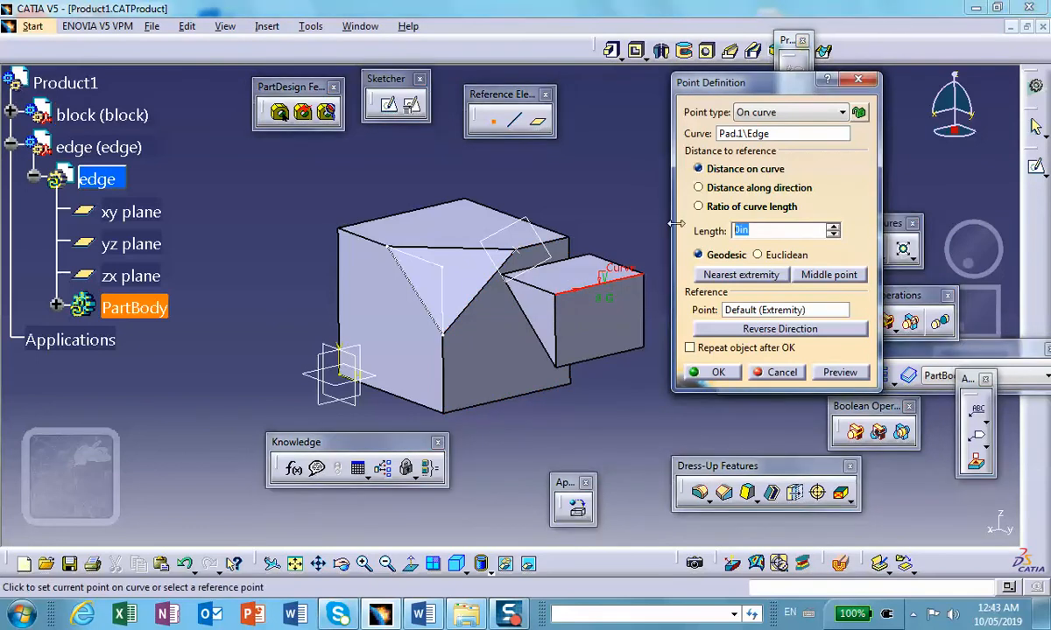
click(711, 373)
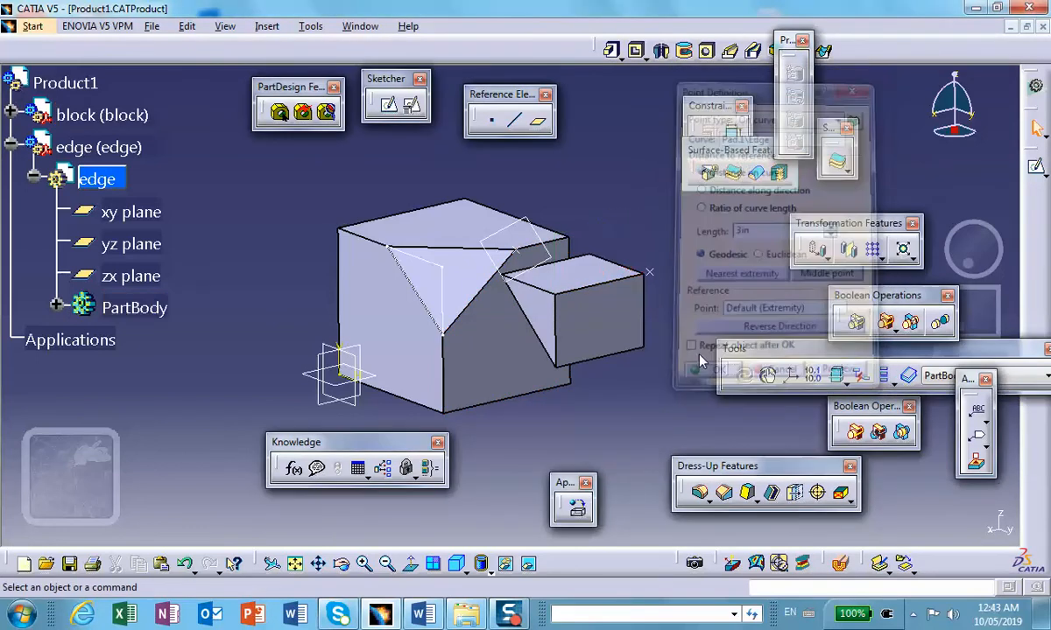
Step: Edit the reference point on the wedge's upper front edge, setting its distance along the curve to 2 in
click(651, 278)
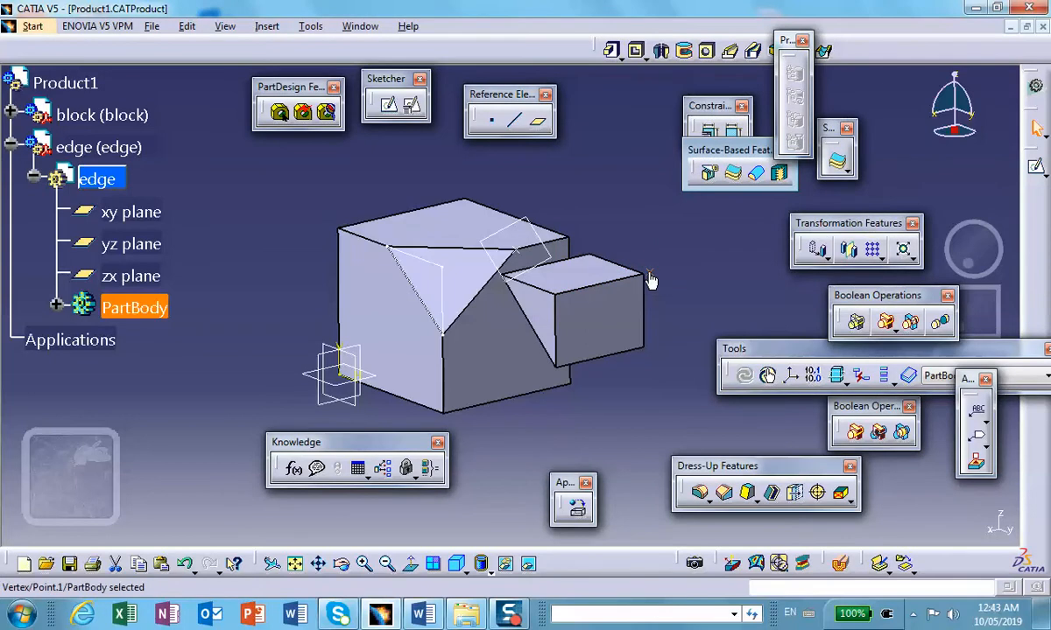
click(57, 307)
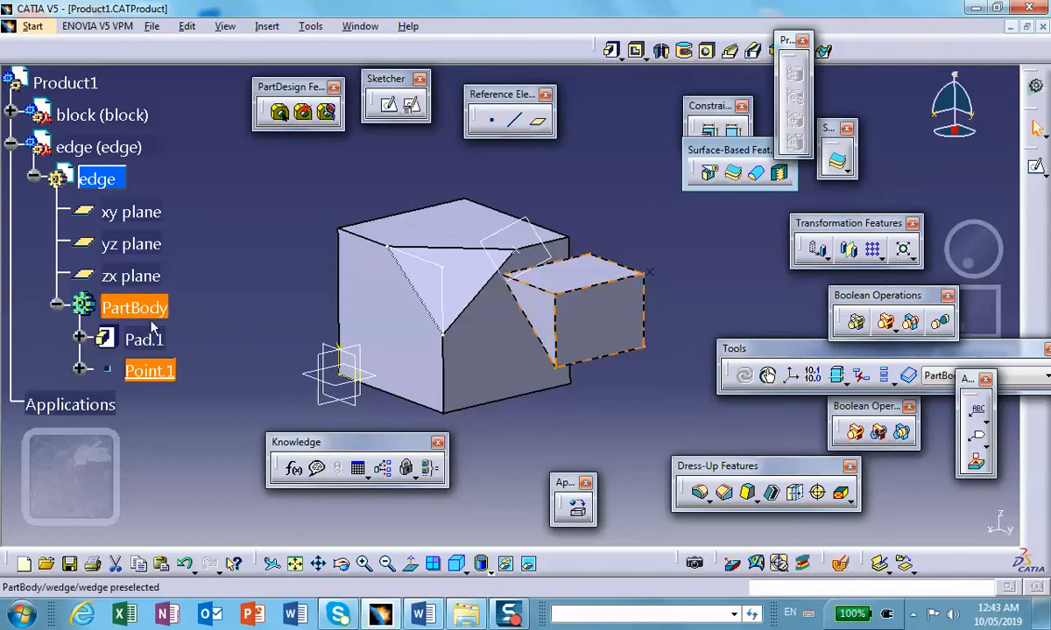
double_click(149, 370)
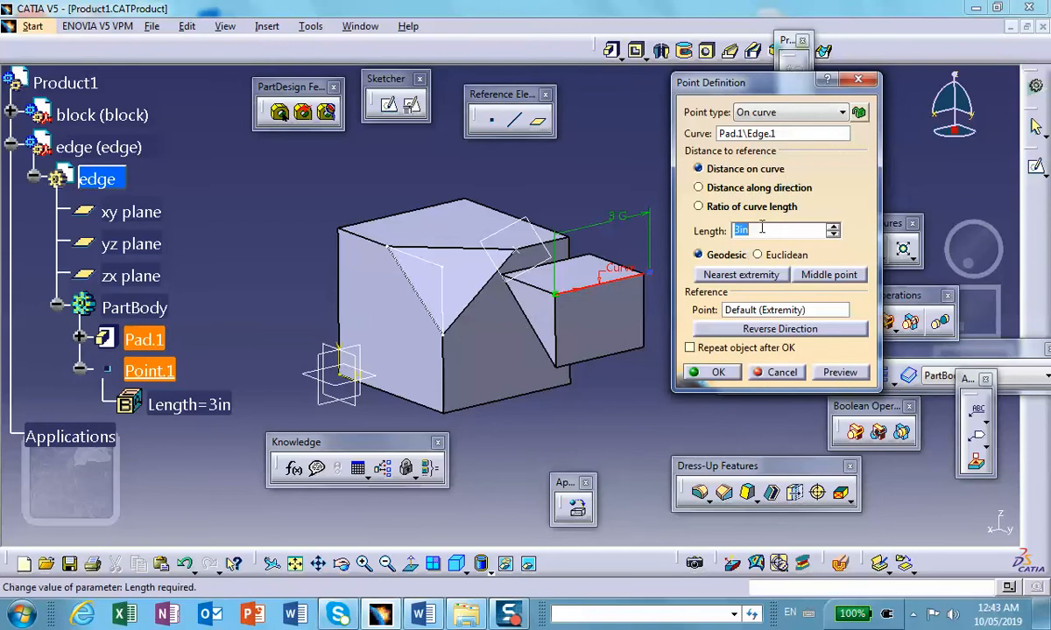
text(2)
click(712, 372)
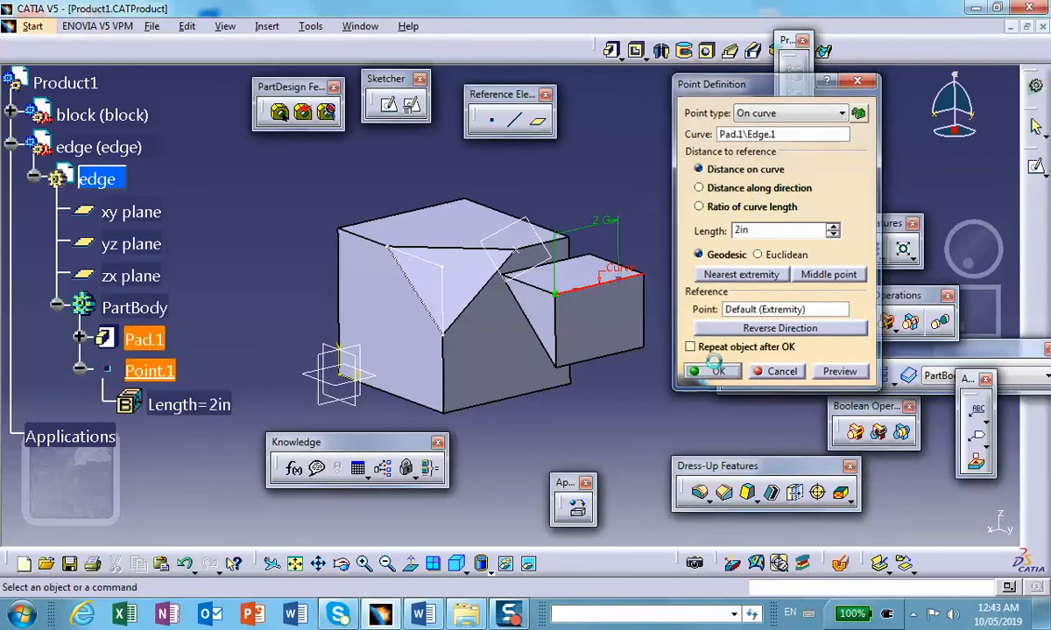
click(538, 121)
click(909, 411)
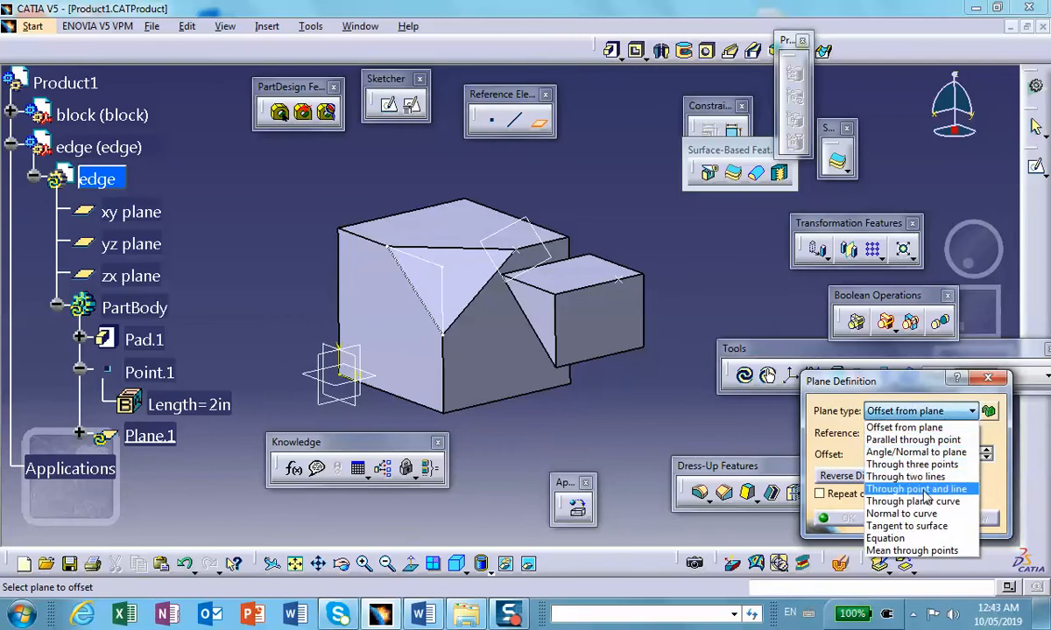
click(919, 488)
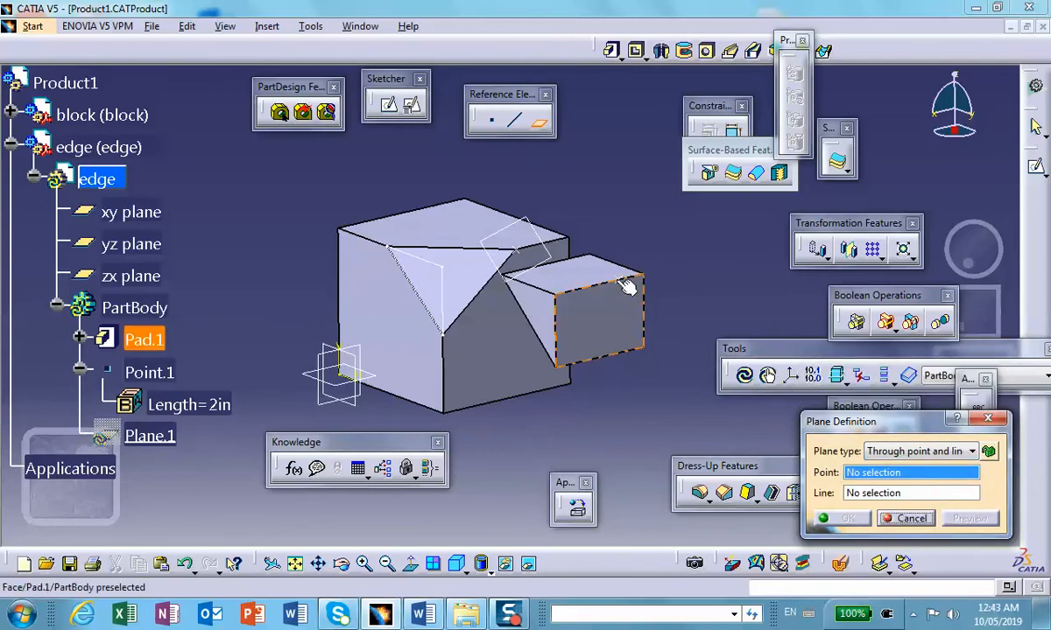
click(626, 282)
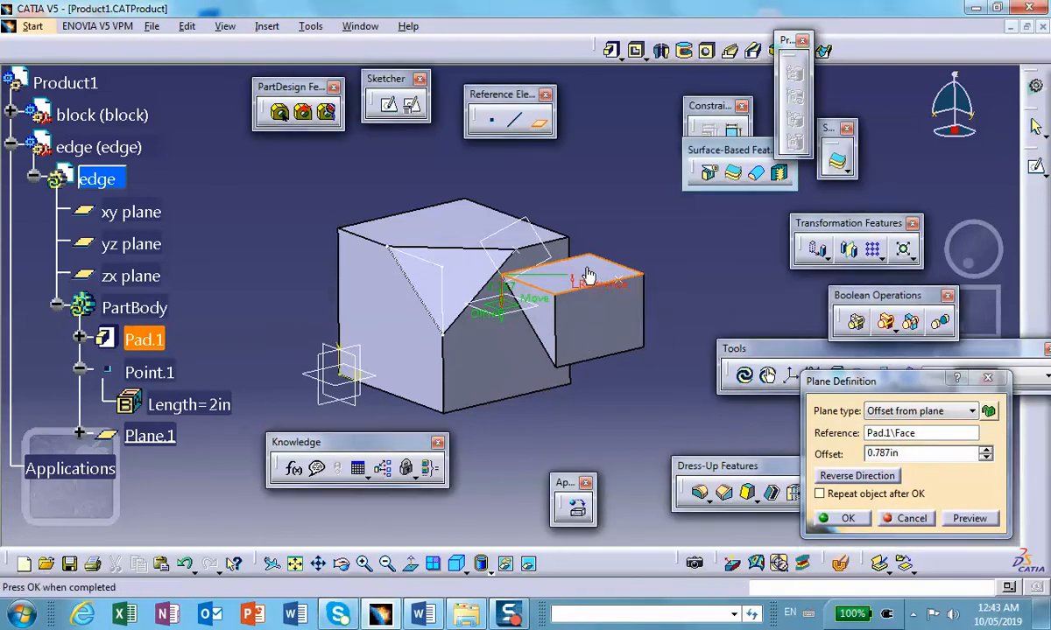
click(906, 518)
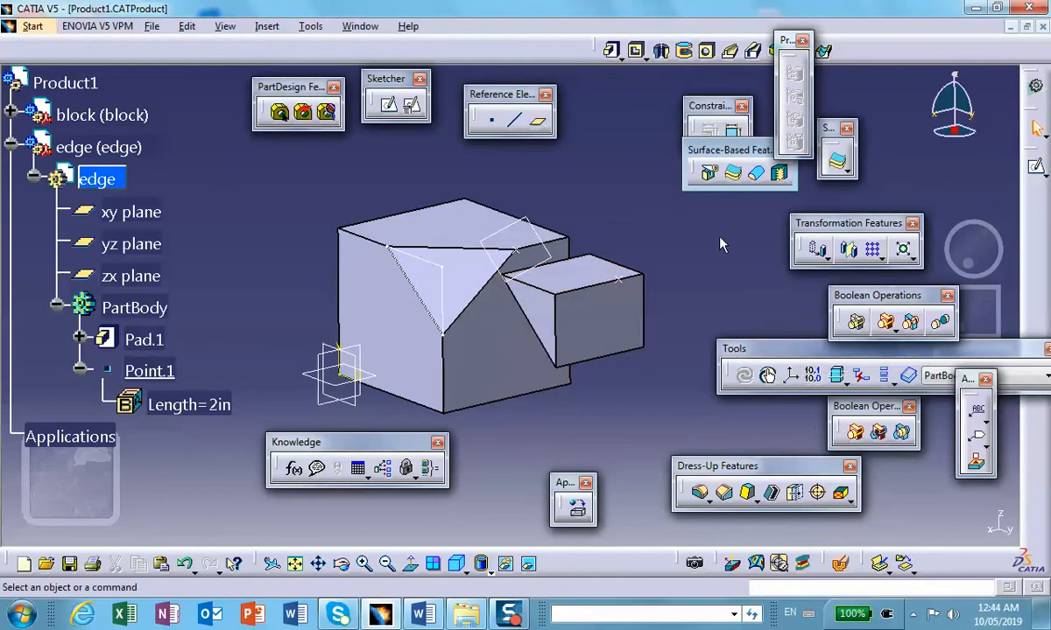
click(495, 124)
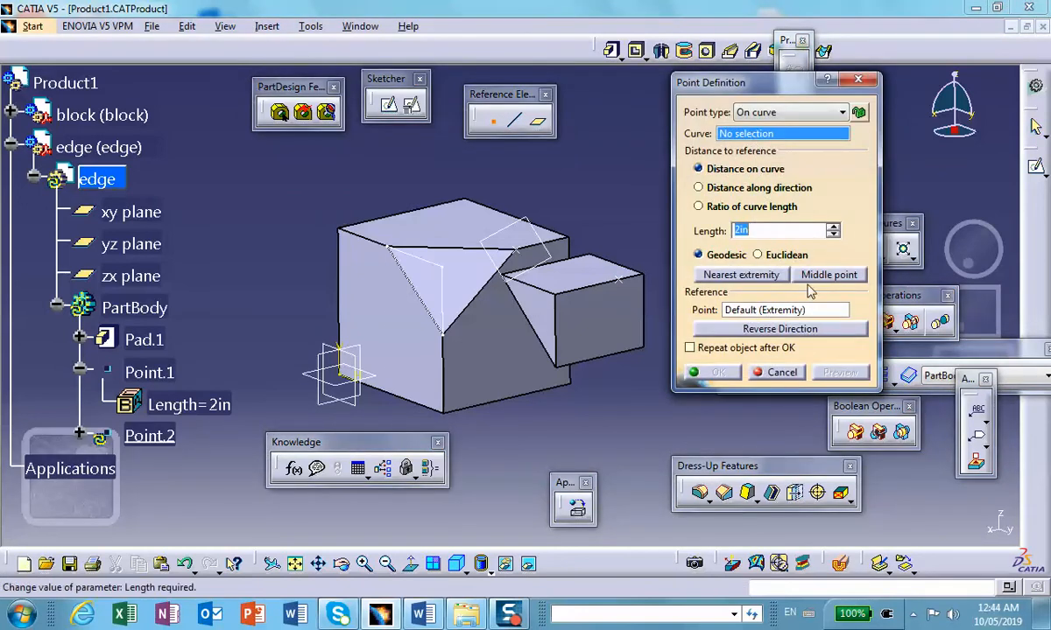
click(775, 373)
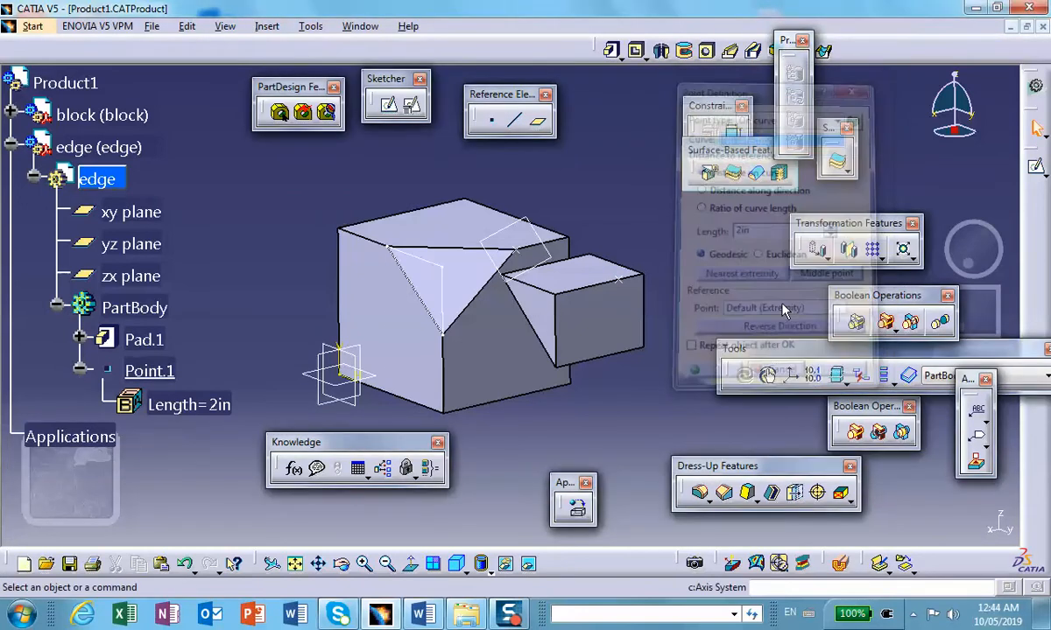
Step: Create a plane of type Through point and line, using the edge point and the slanted edge of the wedge's triangular face
click(537, 120)
click(904, 418)
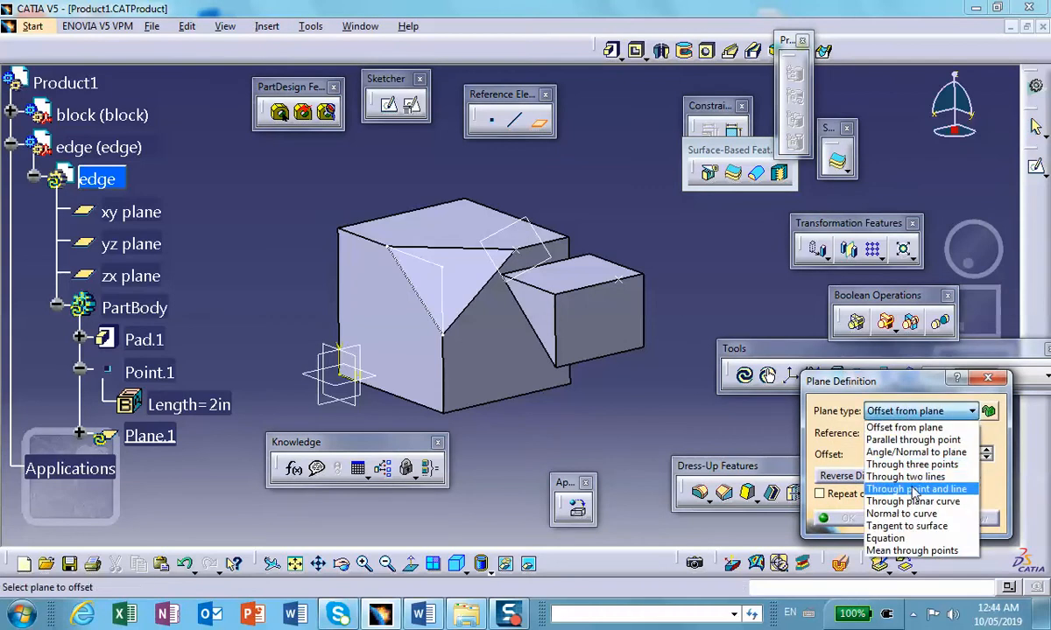
click(914, 489)
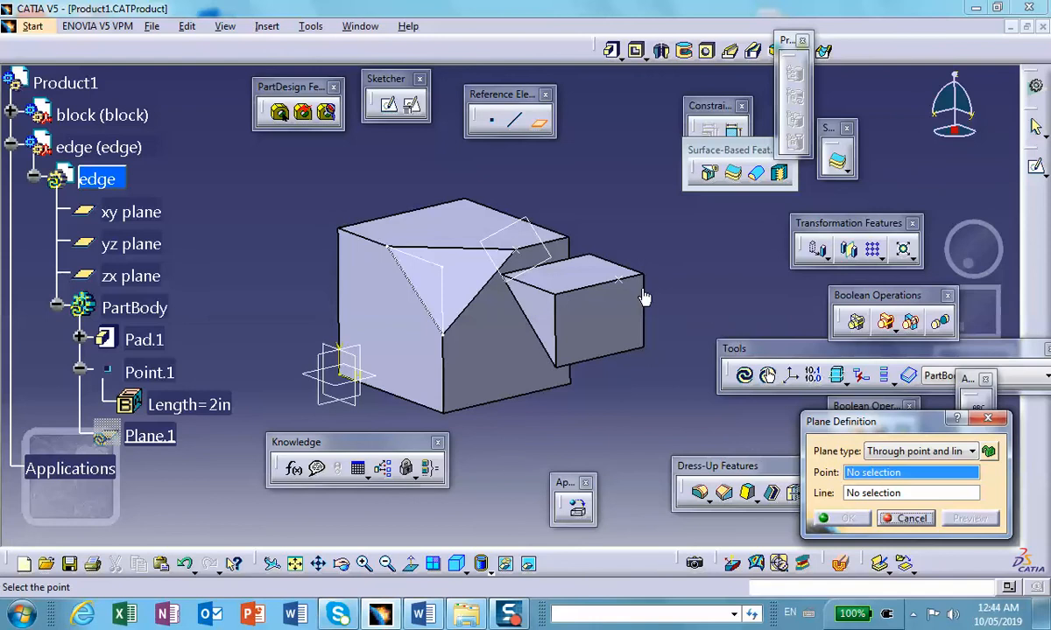
click(618, 284)
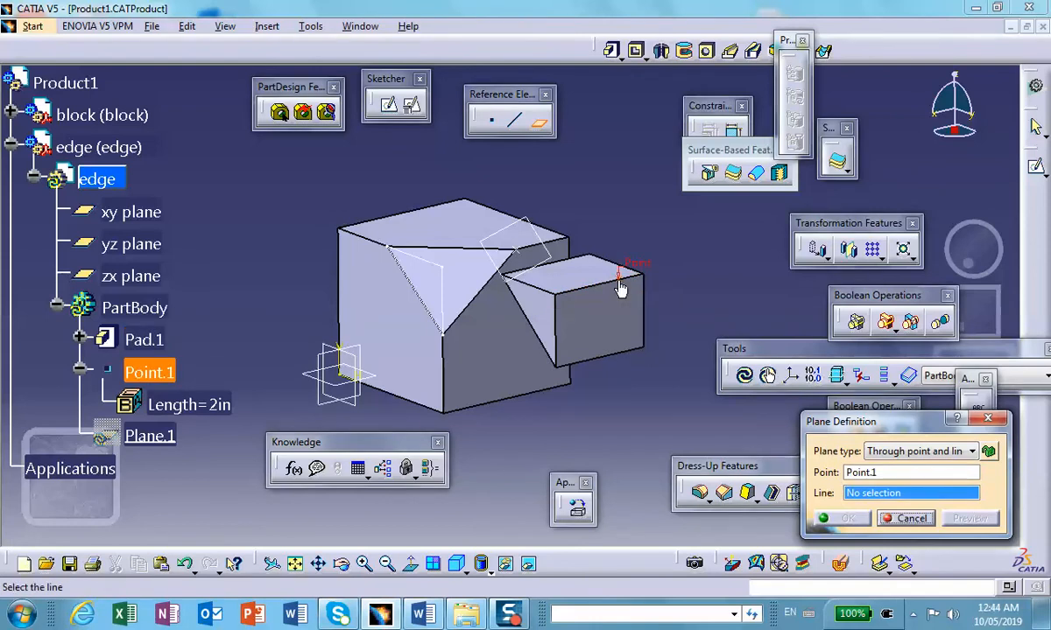
click(536, 340)
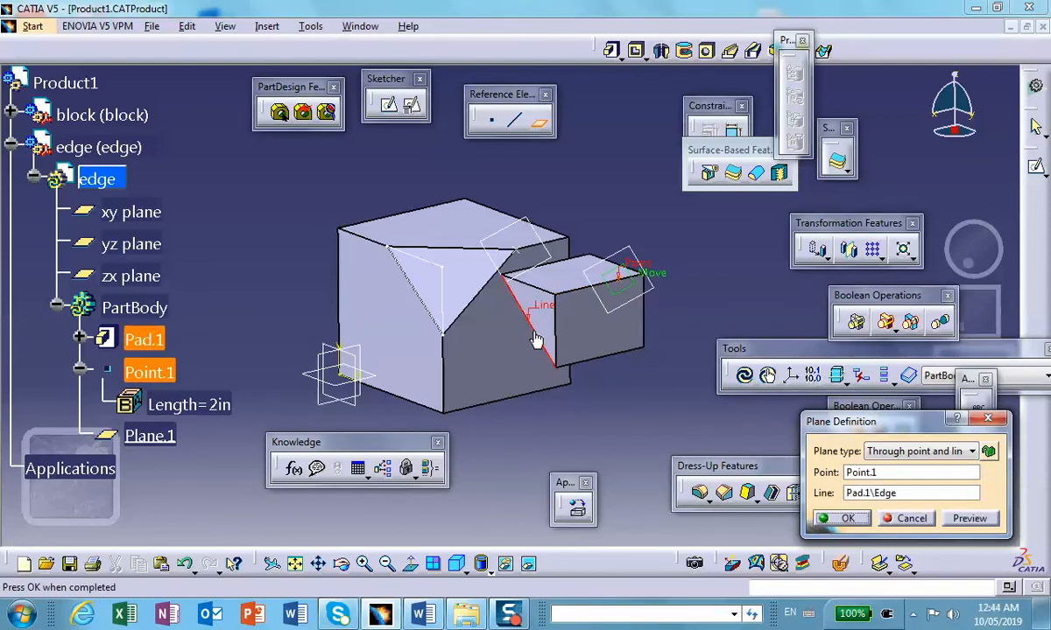
click(849, 519)
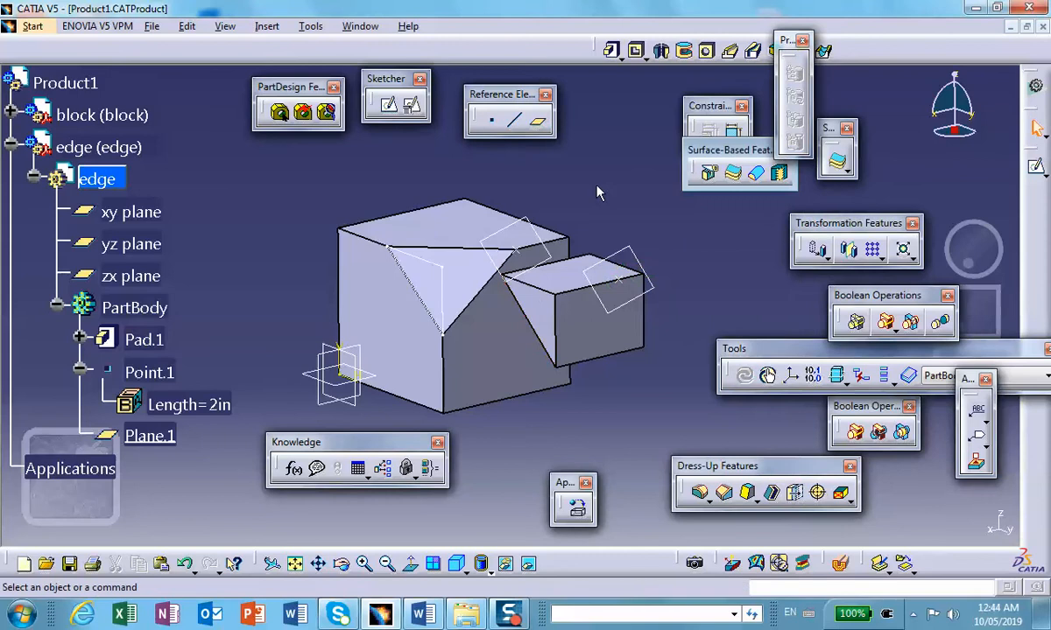
Step: Split the wedge body with the new plane through the edge point and slanted edge
click(709, 175)
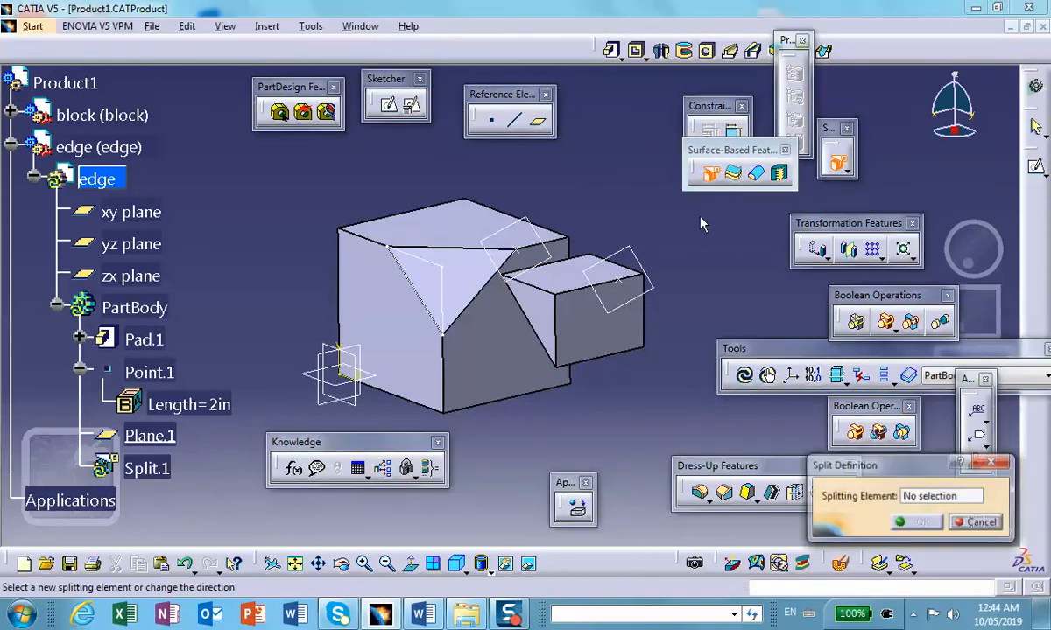
click(647, 285)
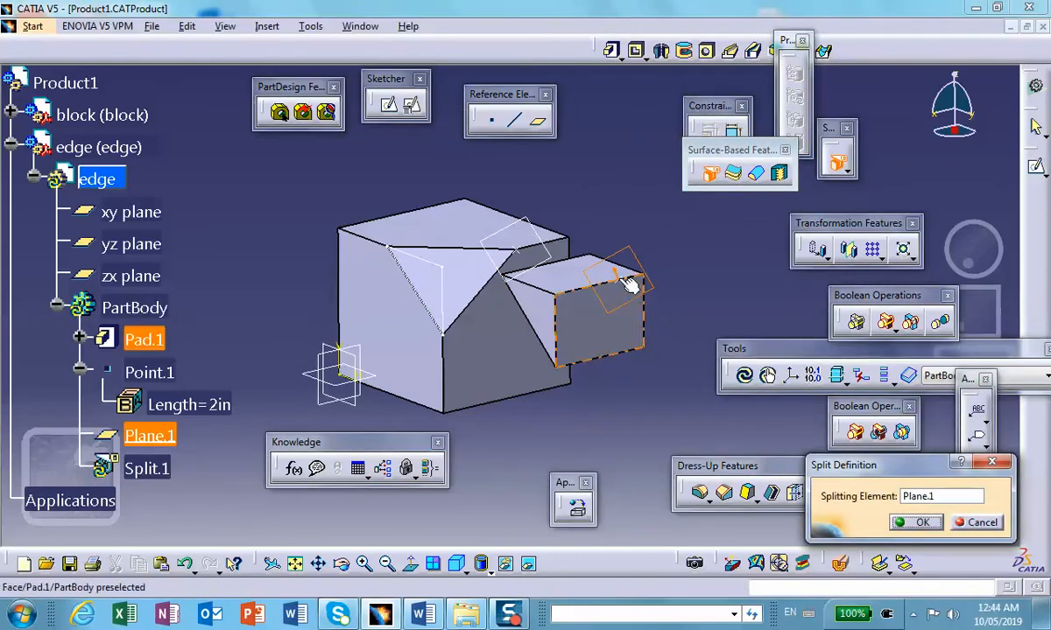
click(919, 522)
Step: Apply the Brass material from the metal catalog to the wedge part
middle_drag(633, 359, 455, 276)
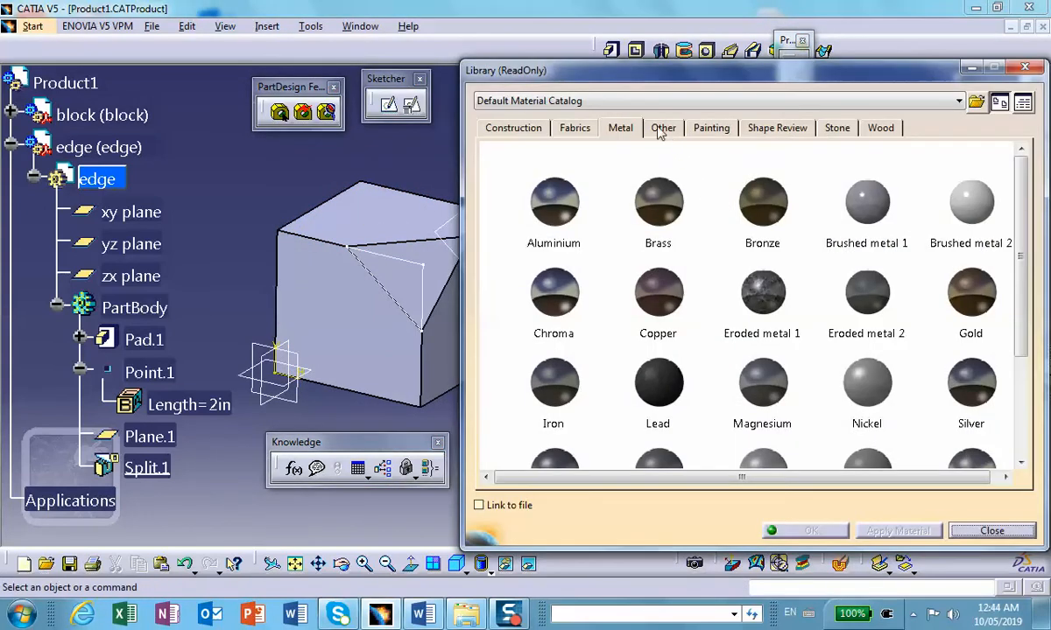
click(560, 197)
click(664, 214)
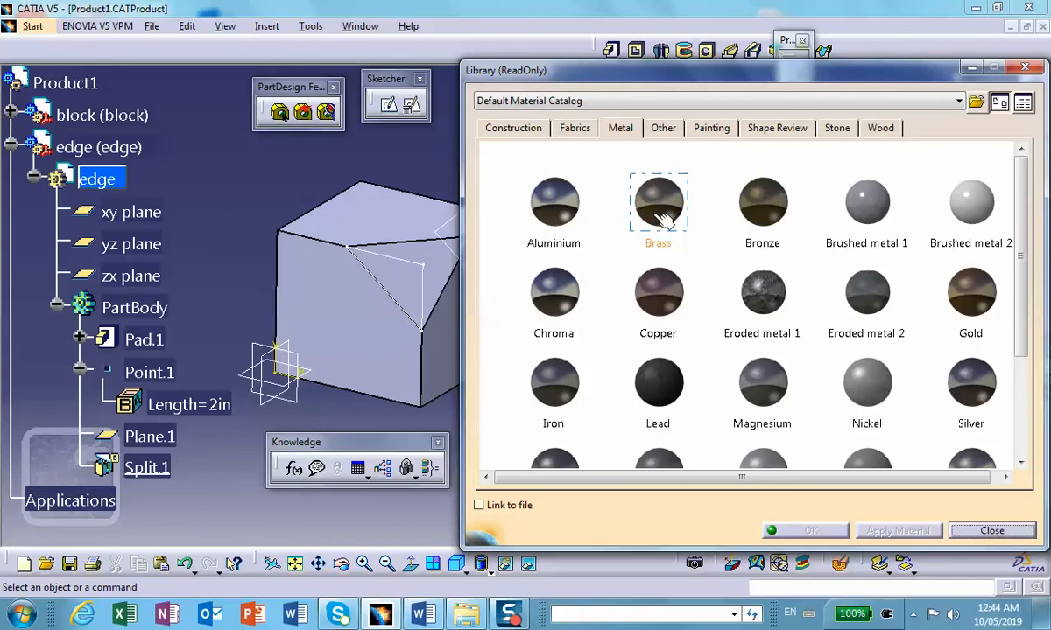
click(103, 175)
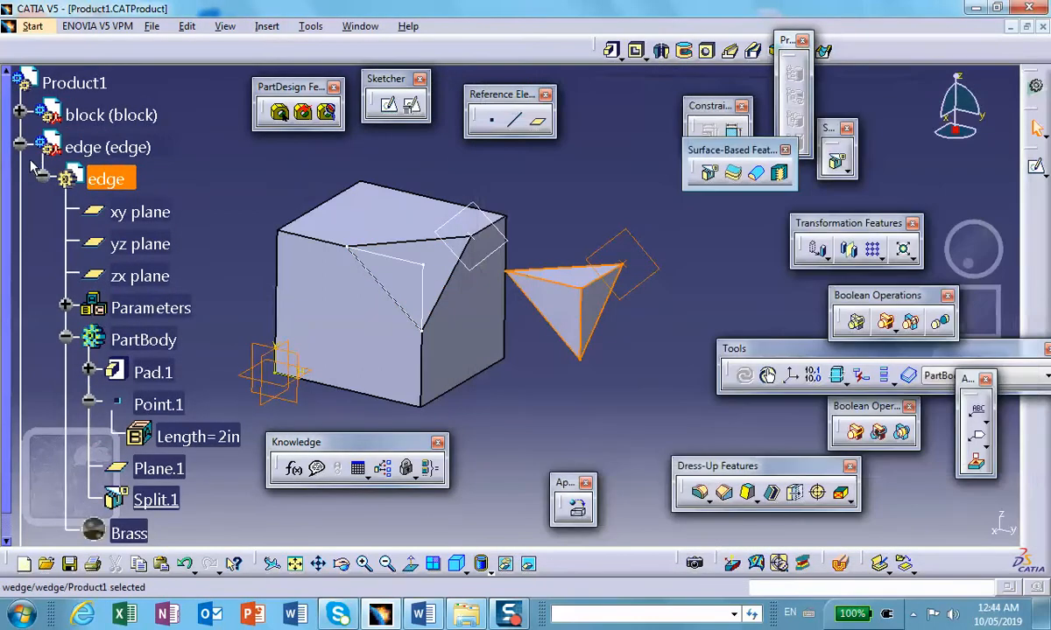
Step: Collapse the wedge part's branches in the specification tree
click(35, 175)
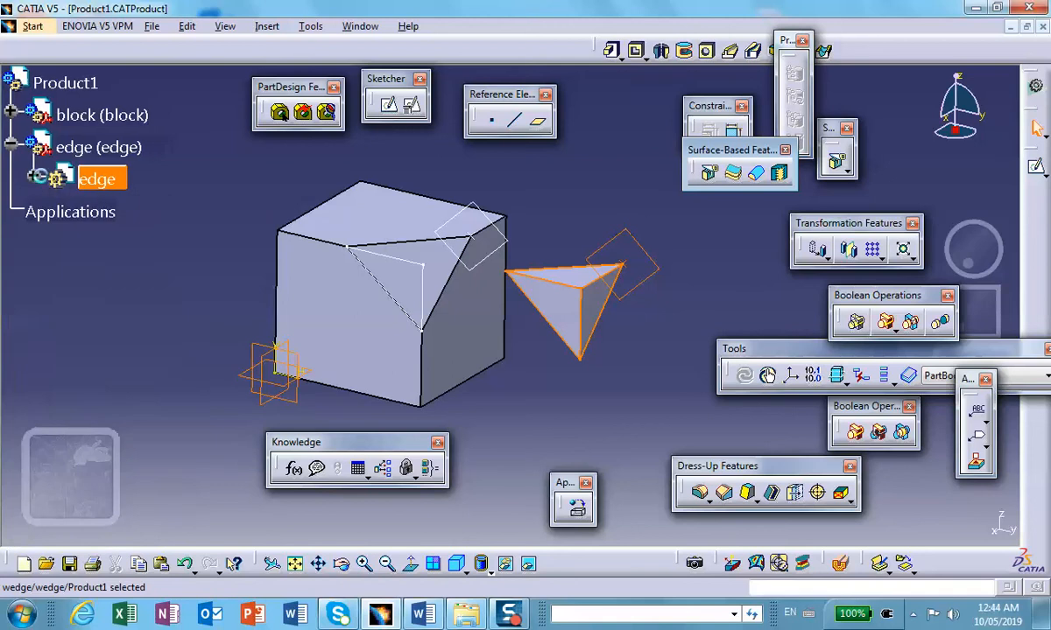
click(35, 177)
click(30, 179)
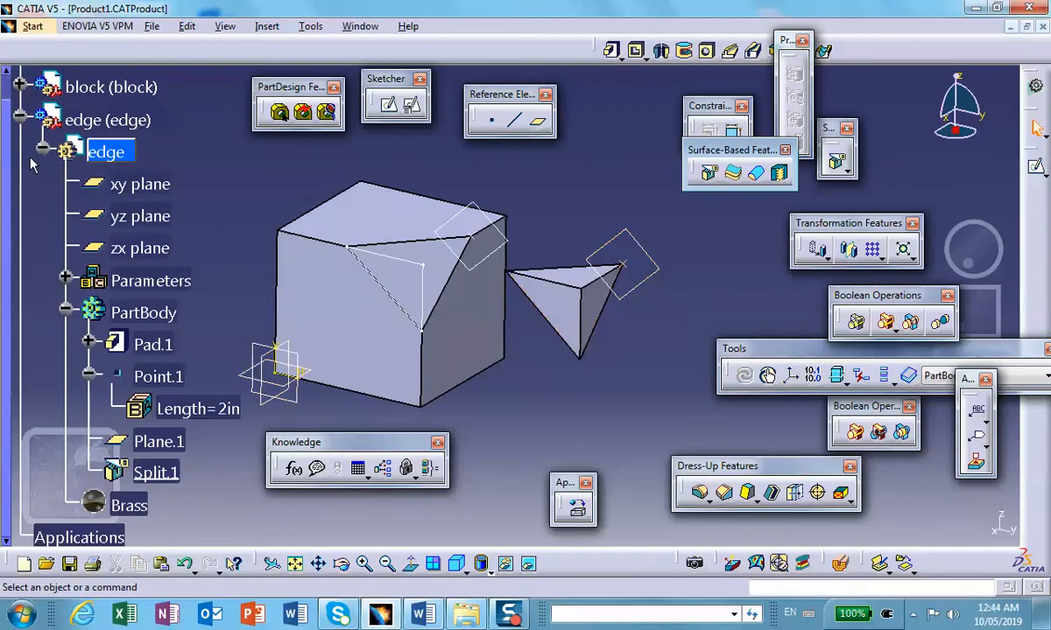
click(41, 148)
click(20, 117)
middle_drag(199, 201, 227, 220)
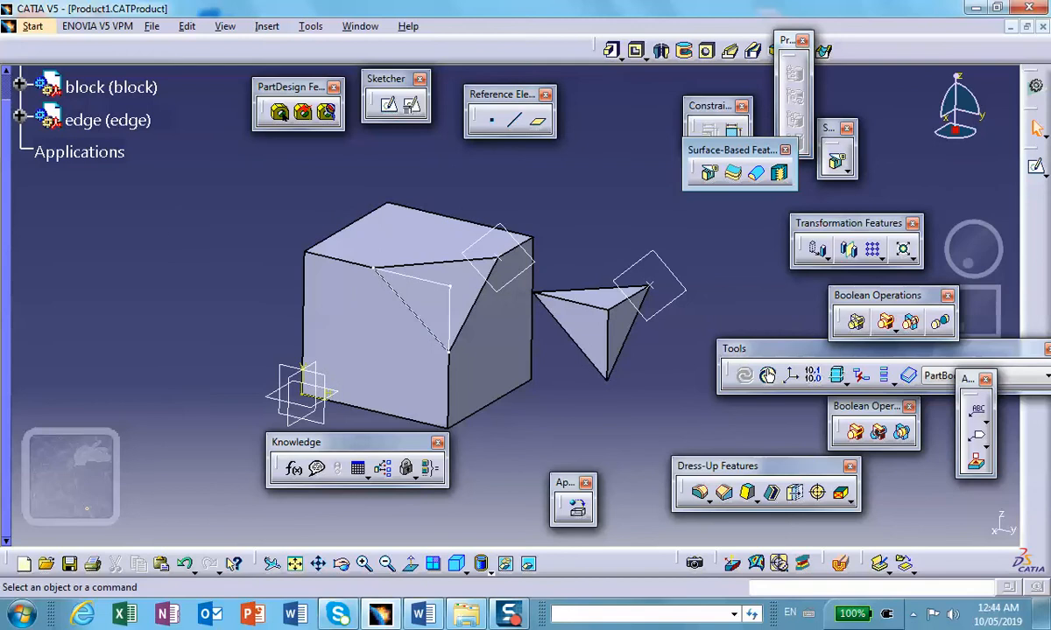
Step: Activate the top-level Product1 and save the assembly, accepting the saving of its related documents
double_click(56, 104)
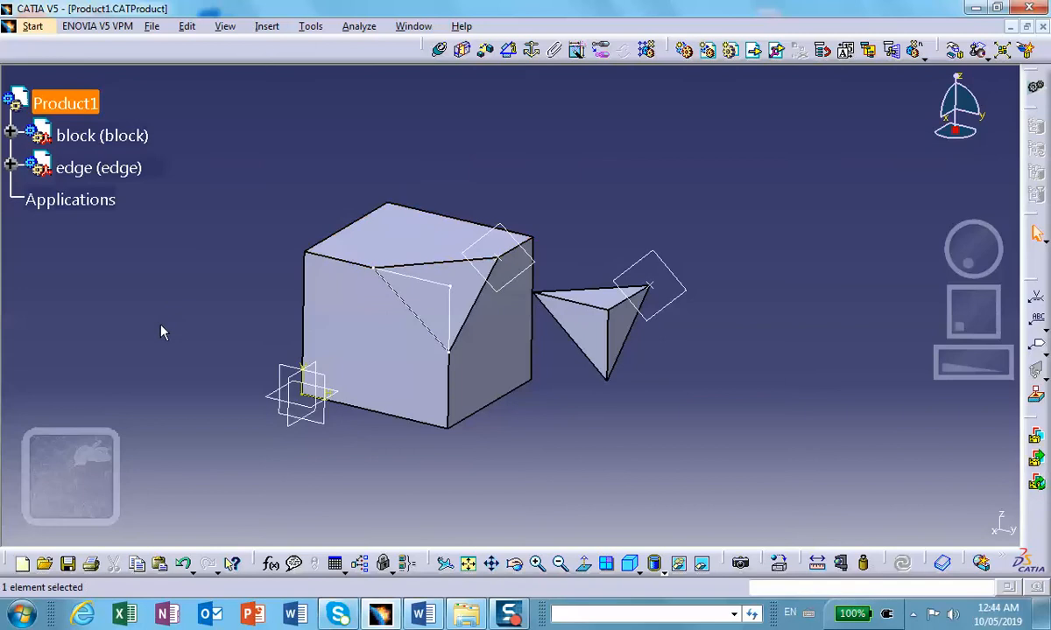
click(68, 564)
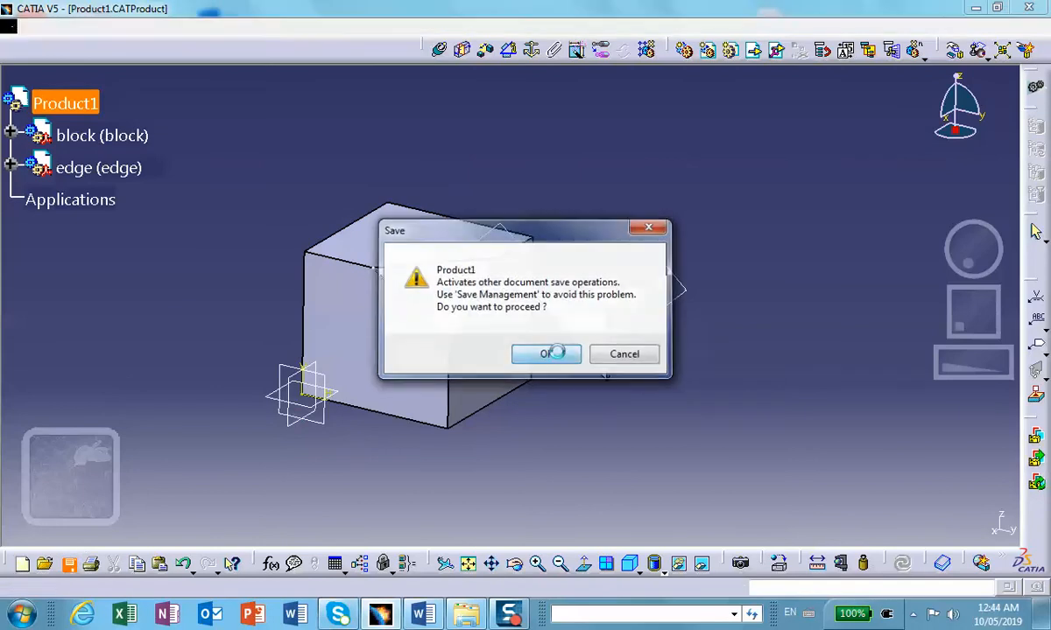
click(546, 355)
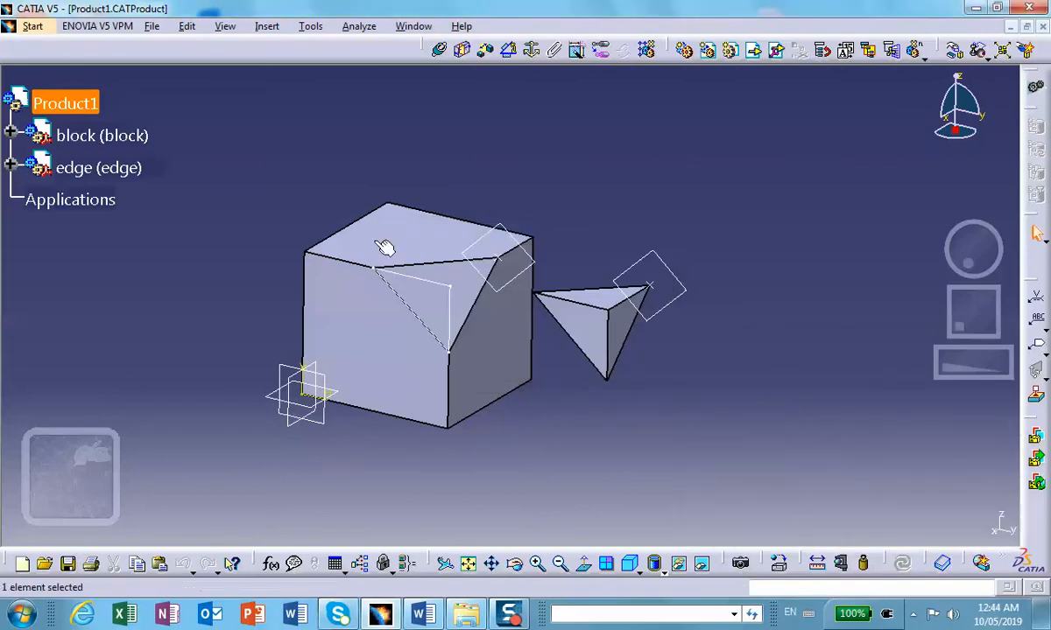
Step: Open the Formulas for Product1 and display the dimensions of both parts in the model
middle_drag(530, 188, 412, 162)
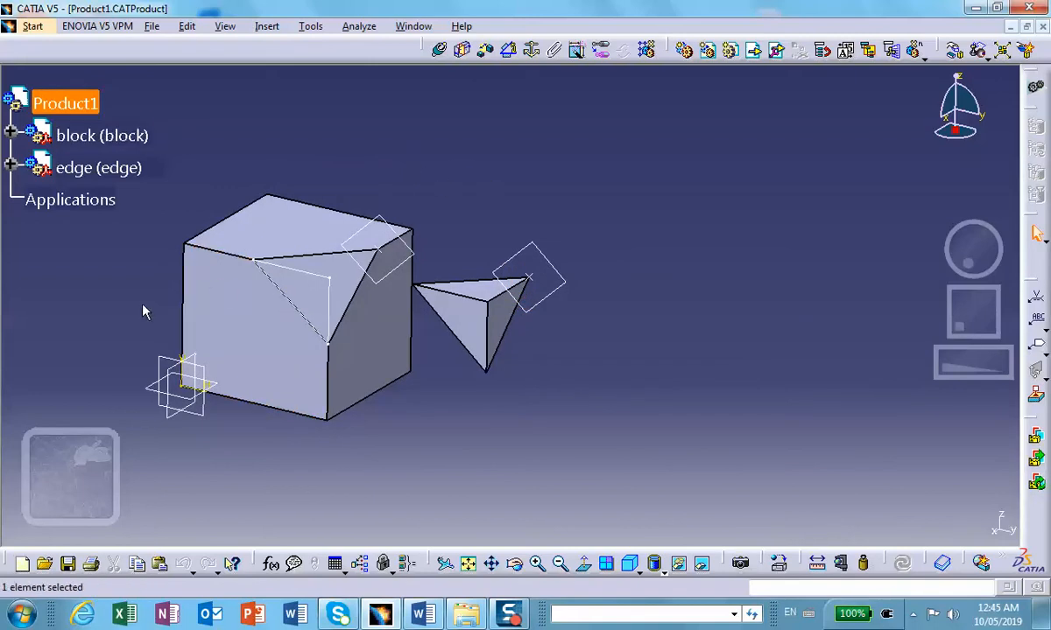
middle_drag(148, 281, 144, 259)
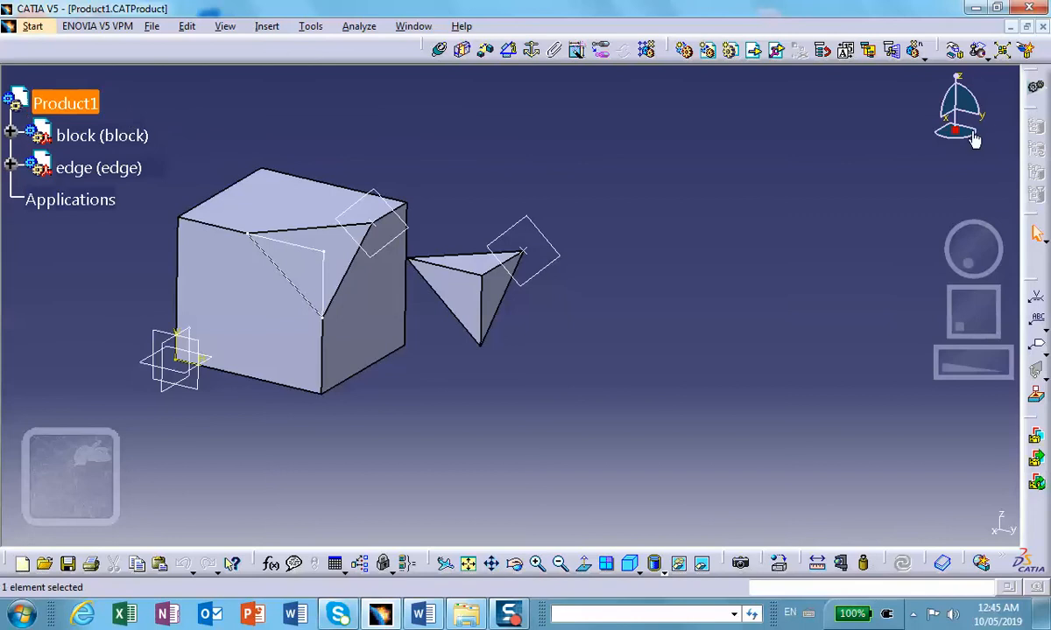
click(272, 567)
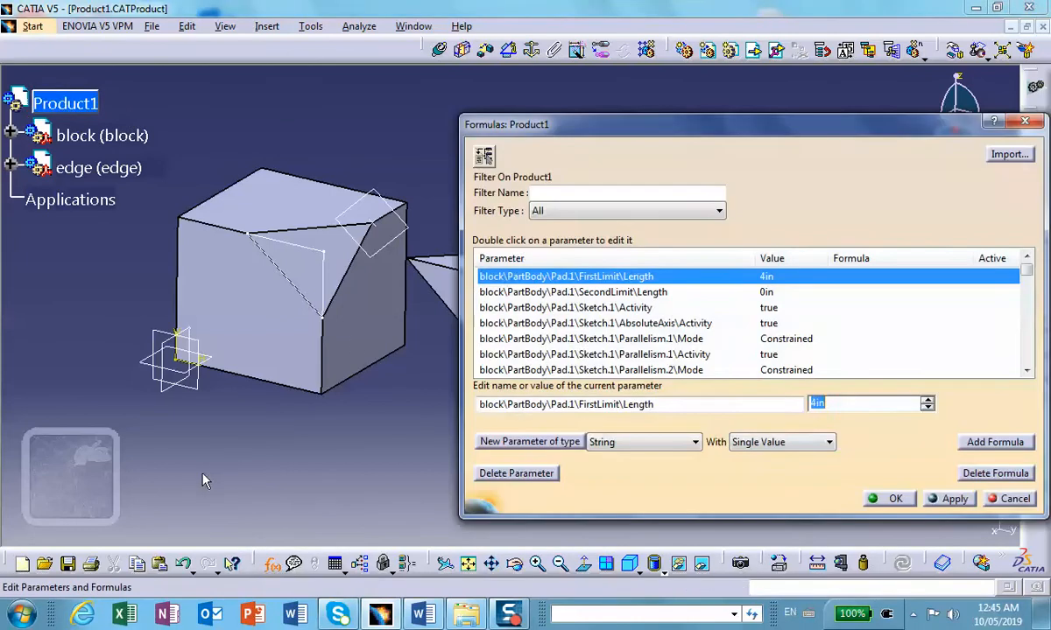
middle_drag(306, 482, 237, 476)
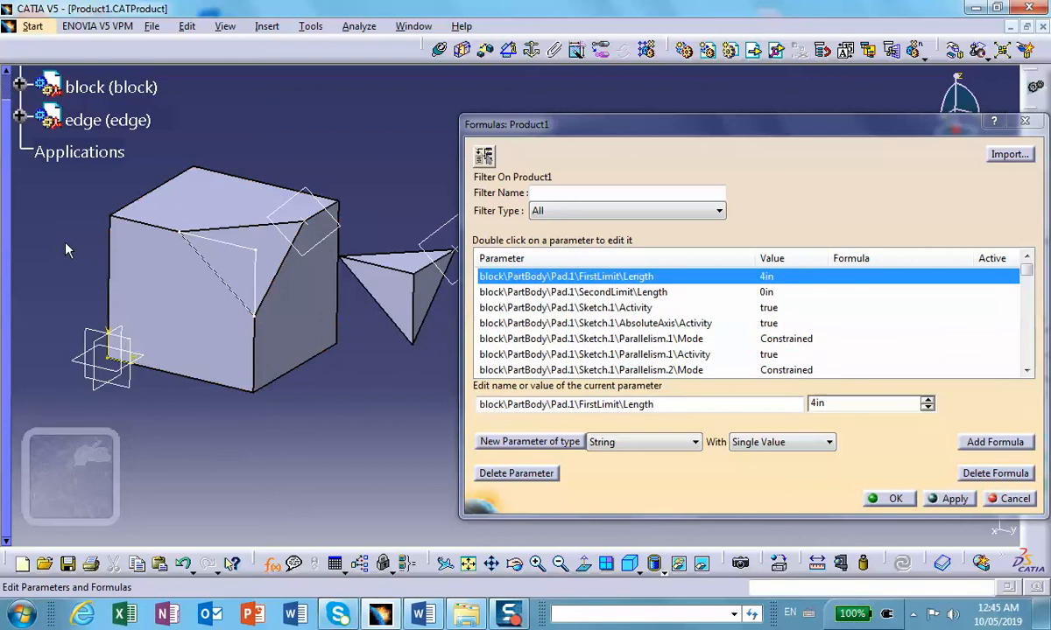
click(78, 103)
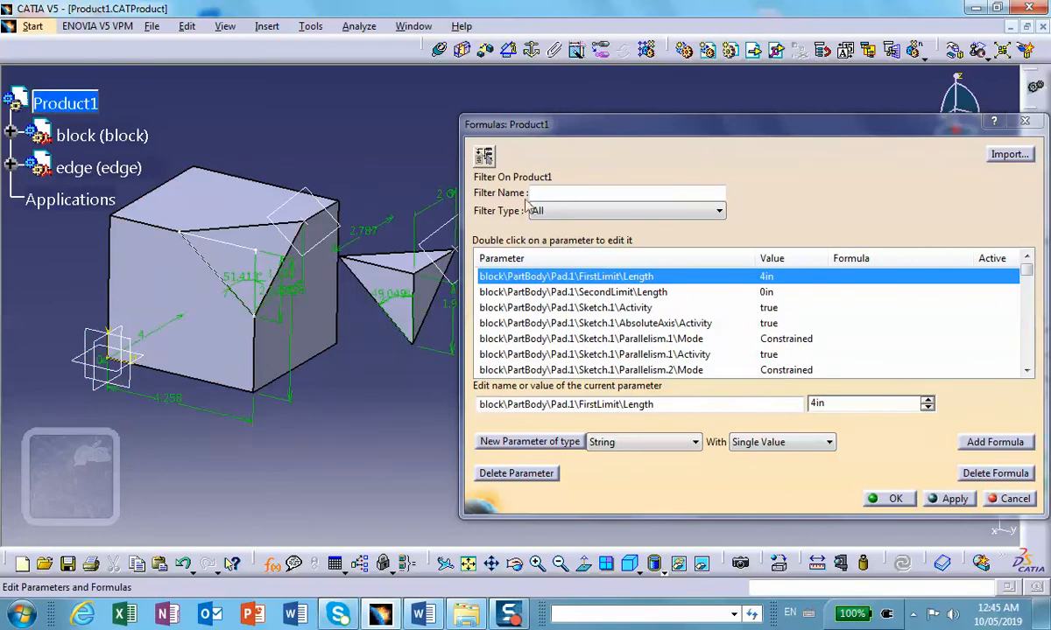
drag(604, 132, 640, 111)
middle_drag(357, 400, 358, 410)
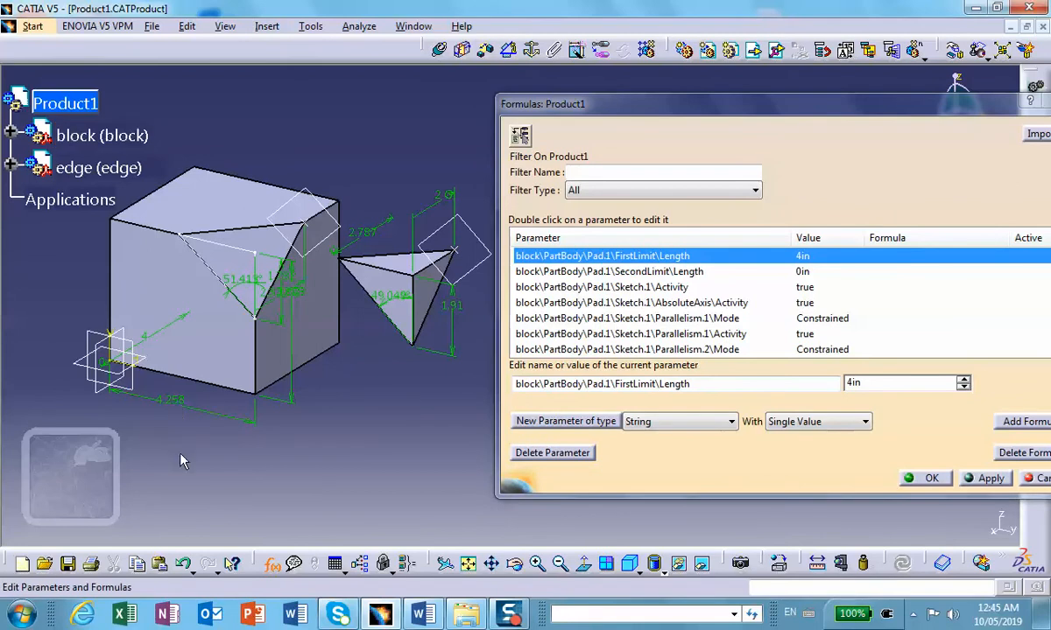
Step: Rename the parameter of the block's horizontal base-sketch length as L and apply it
click(173, 403)
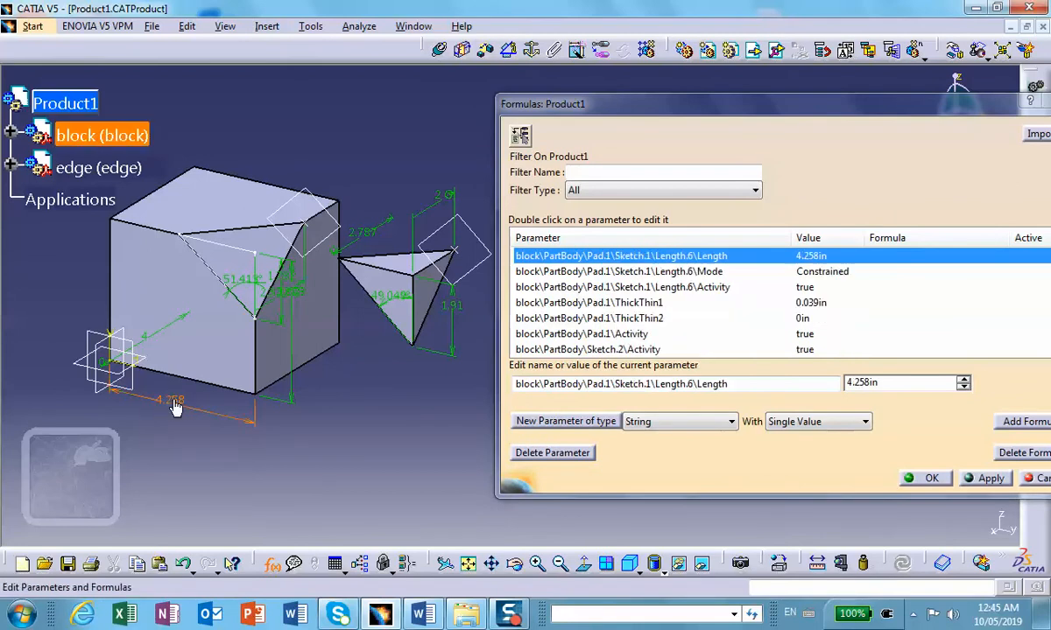
drag(727, 386, 496, 382)
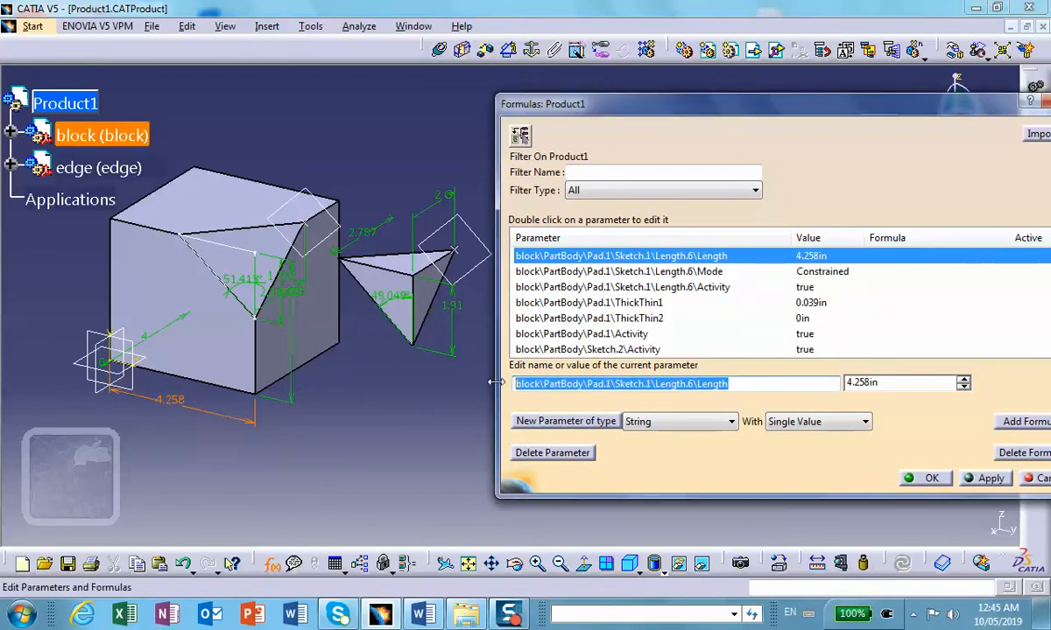
text(L)
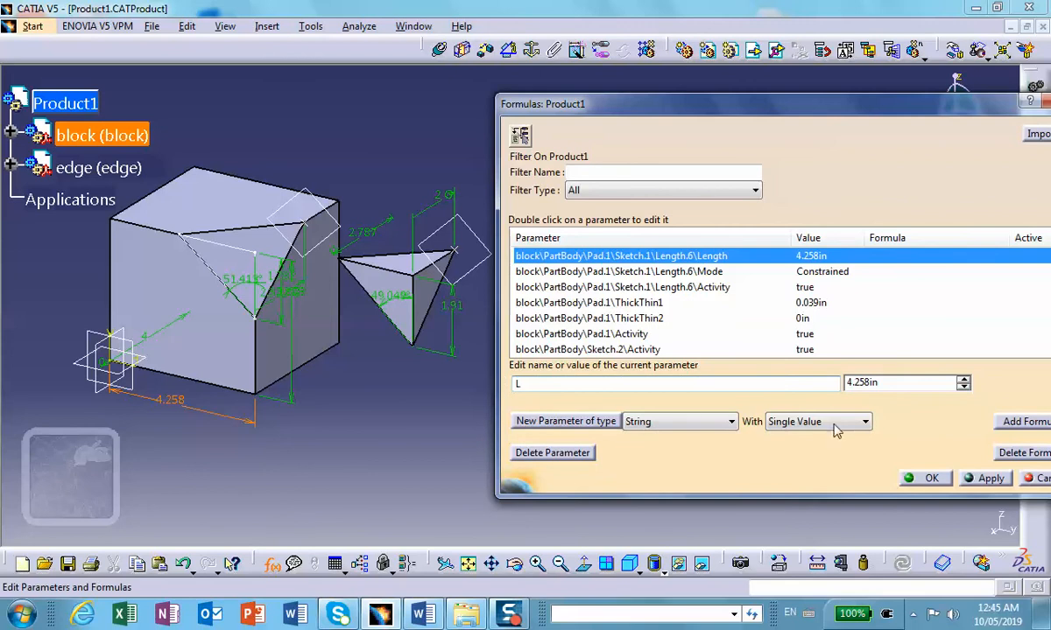
click(989, 478)
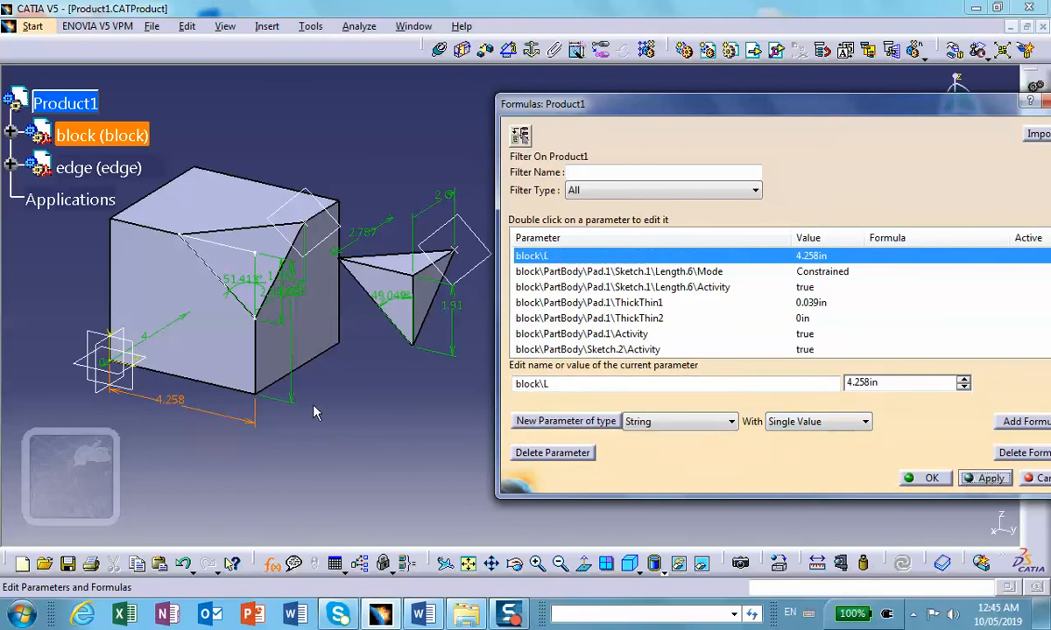
Step: Add a formula setting the block's vertical base-sketch length equal to the renamed parameter block\L
click(290, 370)
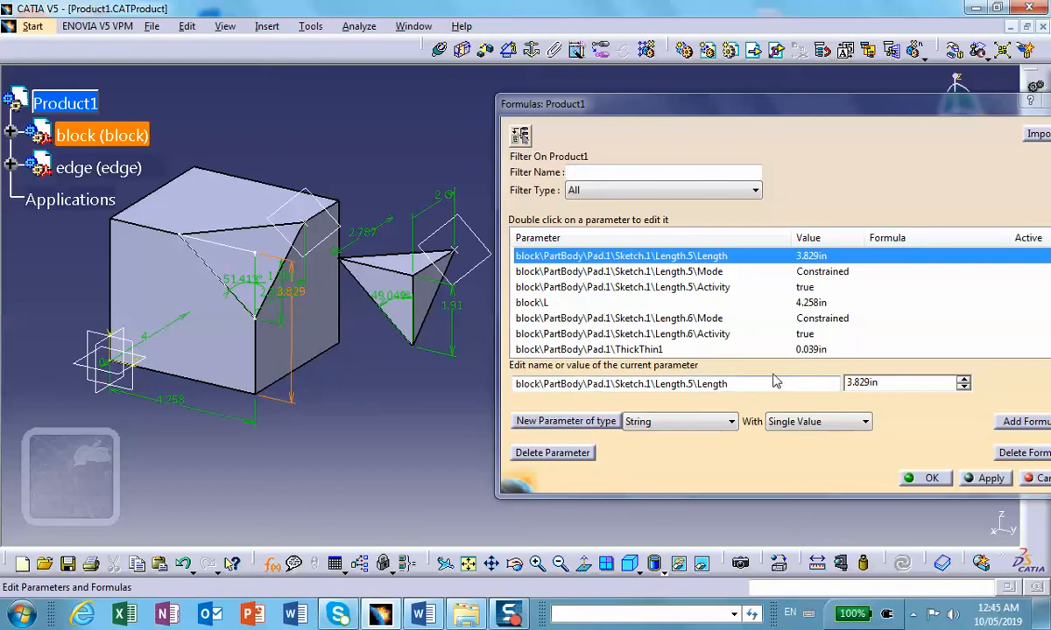
click(1026, 421)
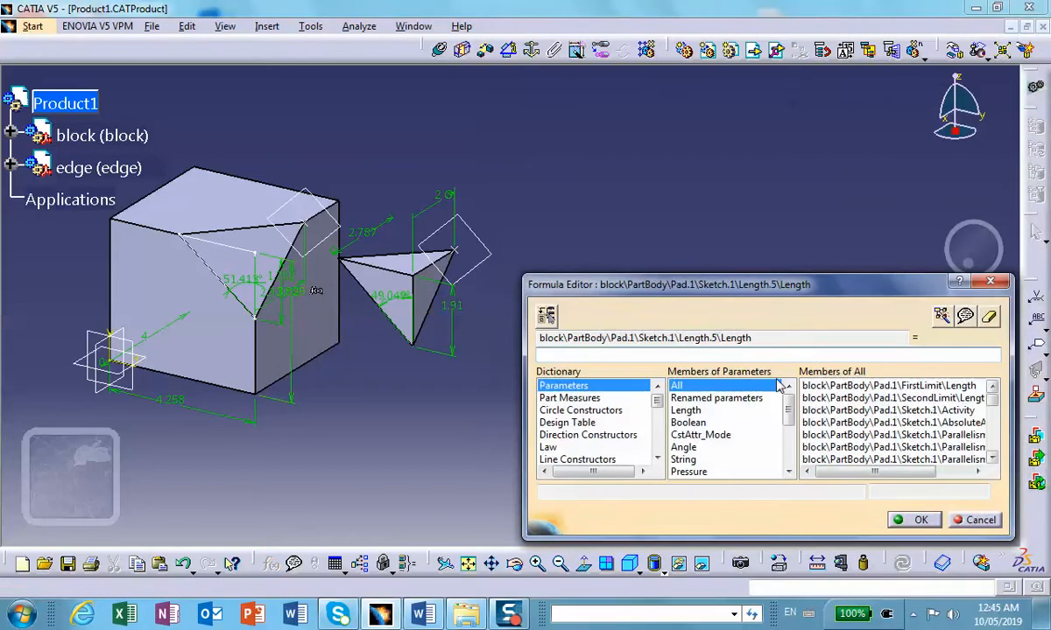
click(745, 399)
double_click(817, 391)
click(915, 523)
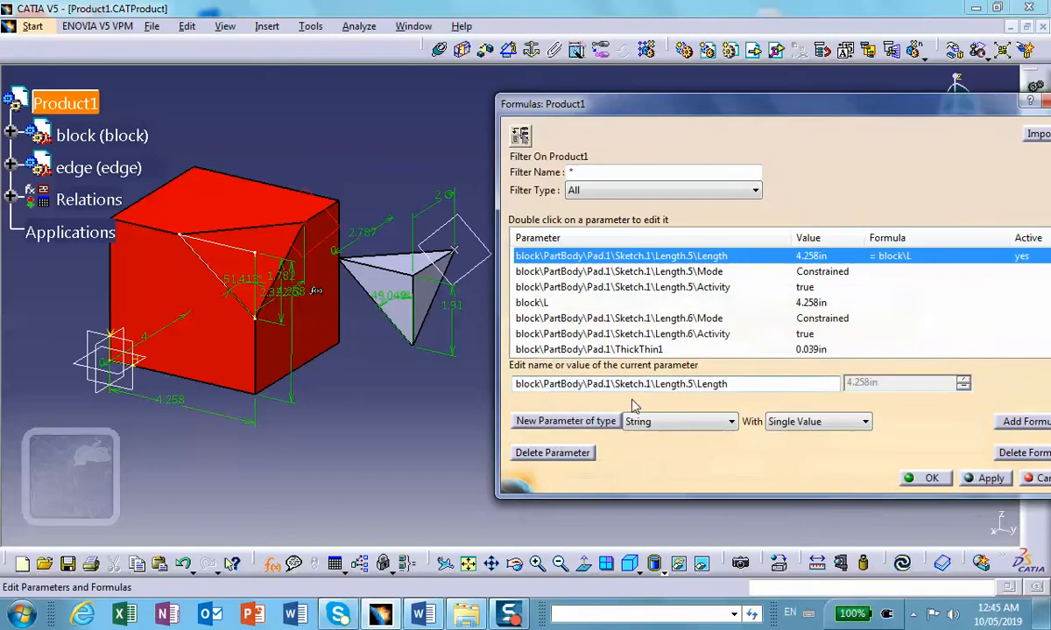
Step: Add a formula setting the block's pad length equal to block\L and update the assembly
click(149, 343)
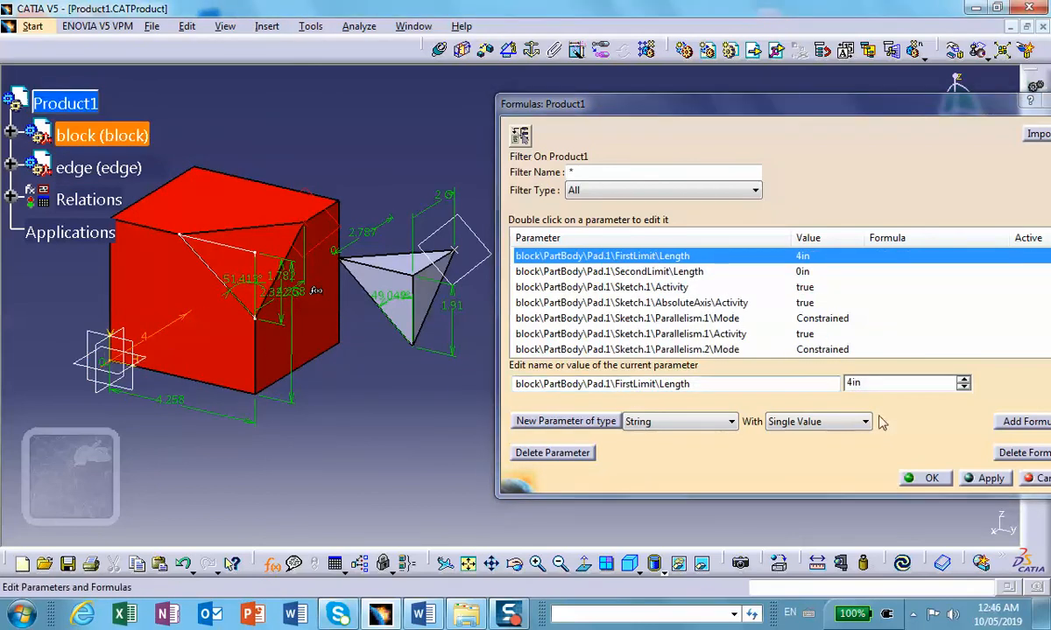
click(1016, 422)
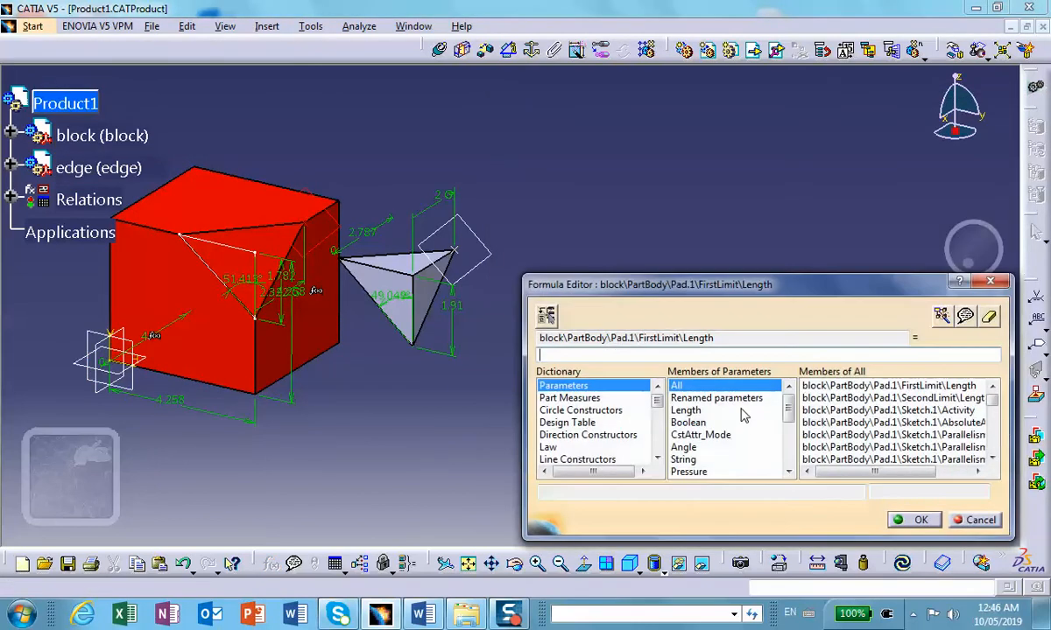
click(740, 399)
double_click(816, 386)
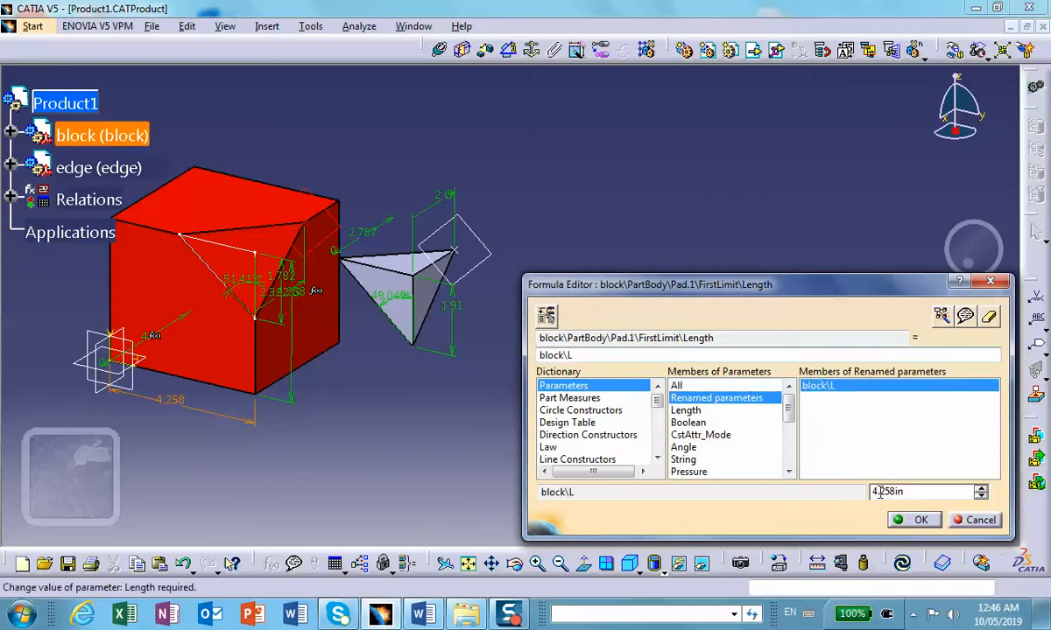
click(913, 527)
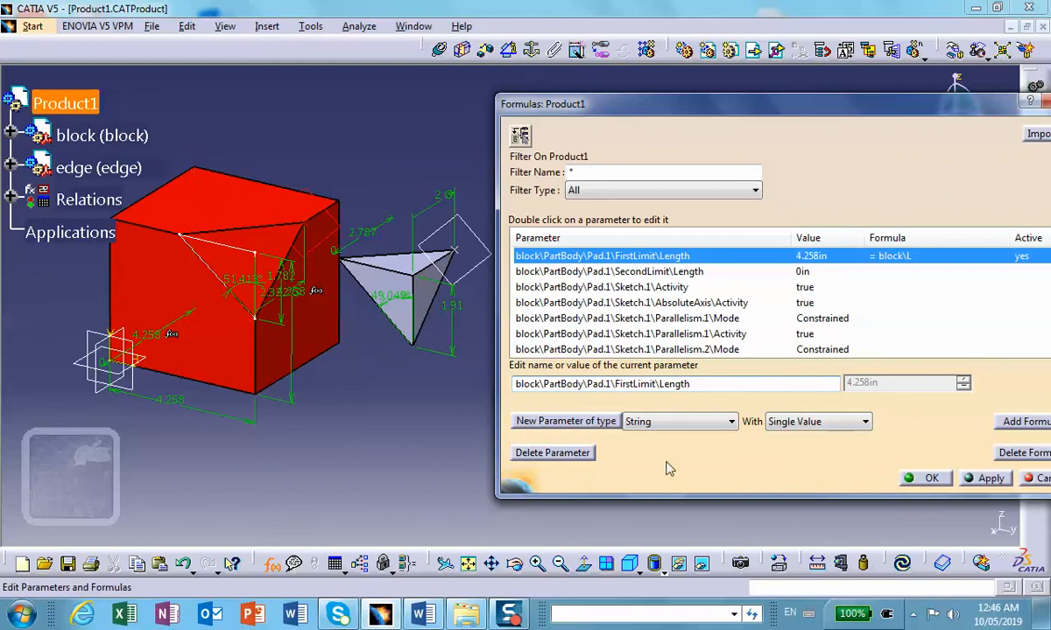
click(903, 566)
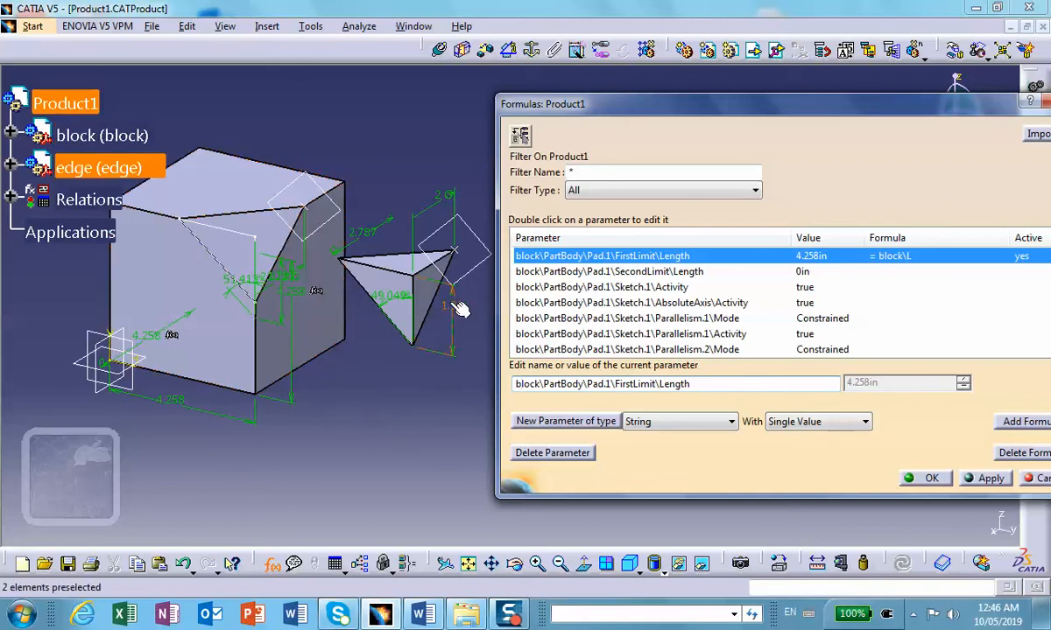
Step: Rename the vertical length parameter of the block's triangular cut sketch as W and apply it
ctrl+middle_drag(295, 364, 277, 276)
mouse_move(191, 375)
middle_down()
mouse_move(227, 320)
mouse_move(363, 312)
middle_up()
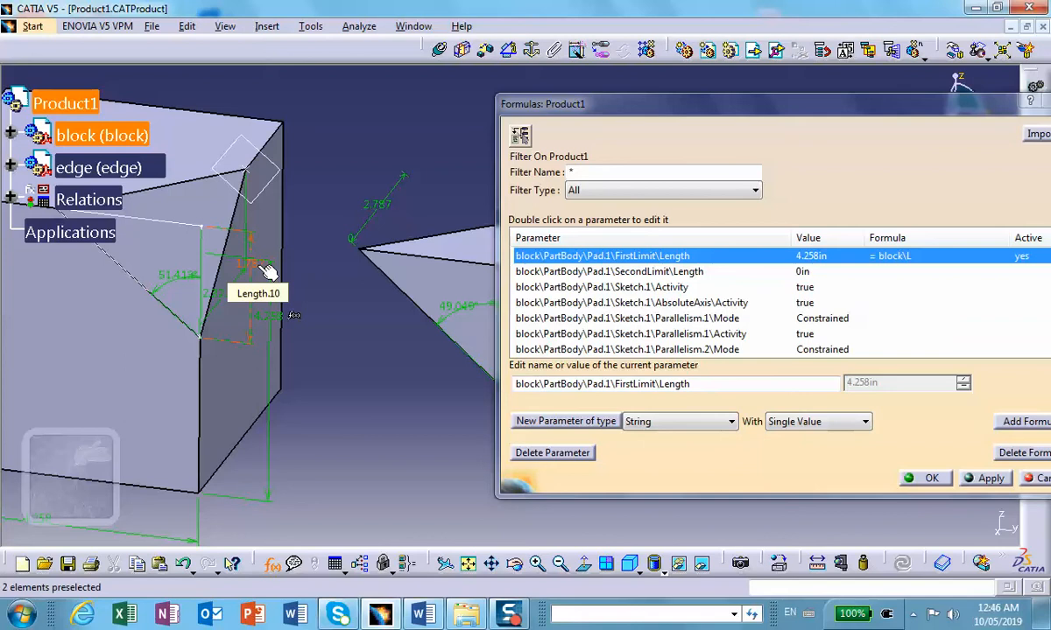
click(252, 305)
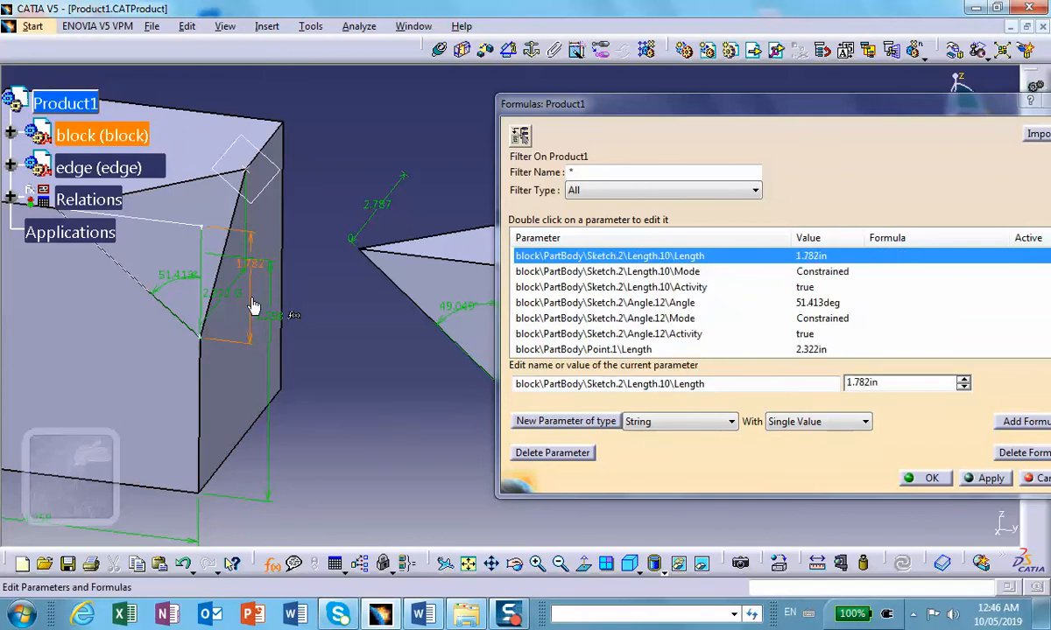
drag(713, 383, 504, 380)
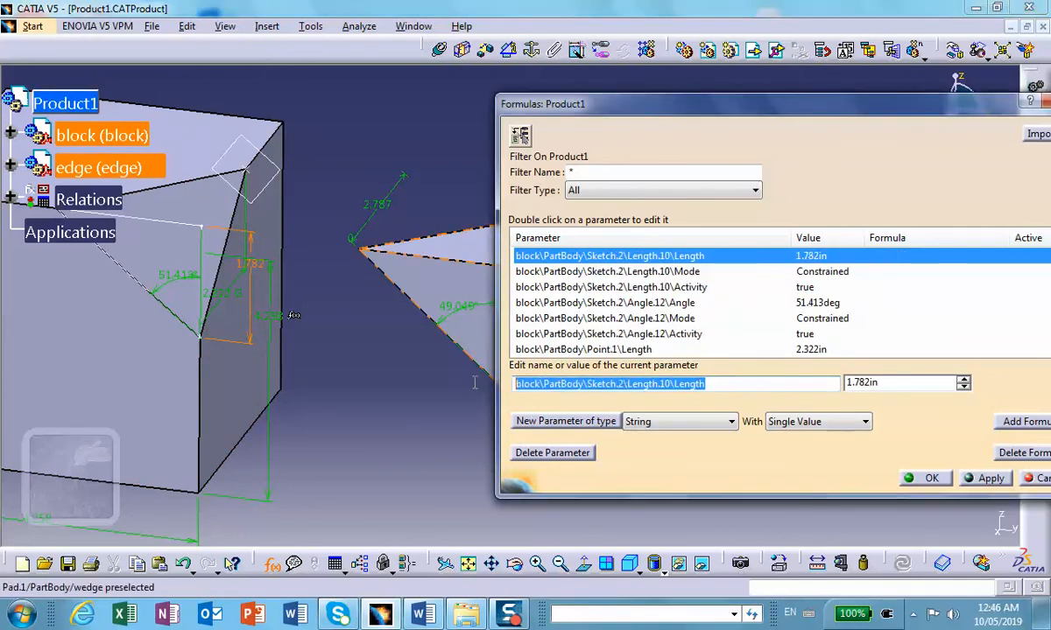
text(W)
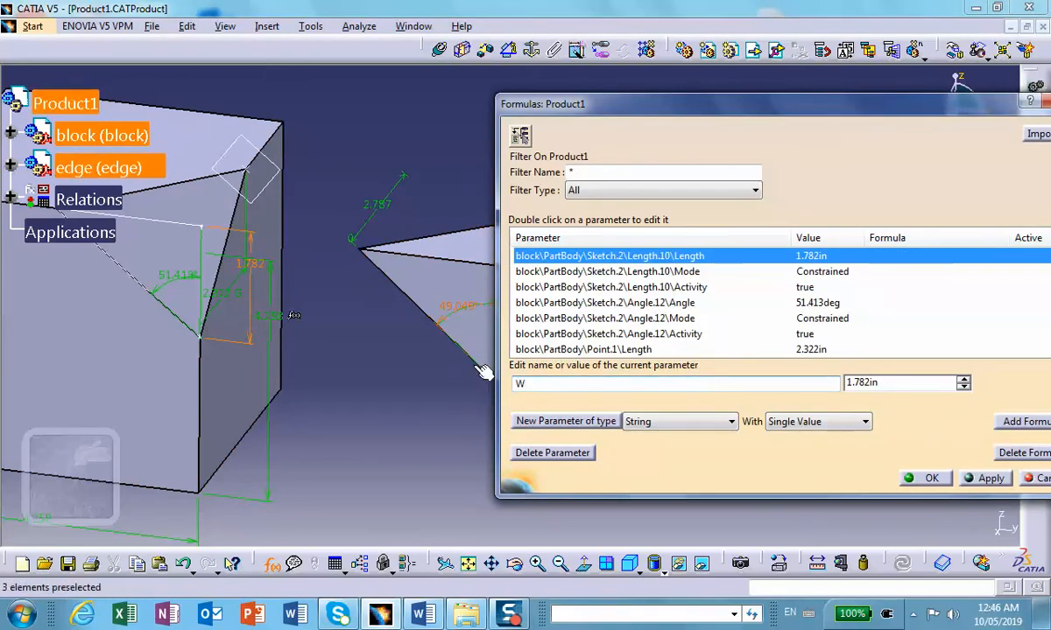
click(976, 481)
Step: Add a formula setting the wedge's vertical sketch length equal to block\W and update the assembly
middle_drag(398, 336, 245, 288)
click(429, 269)
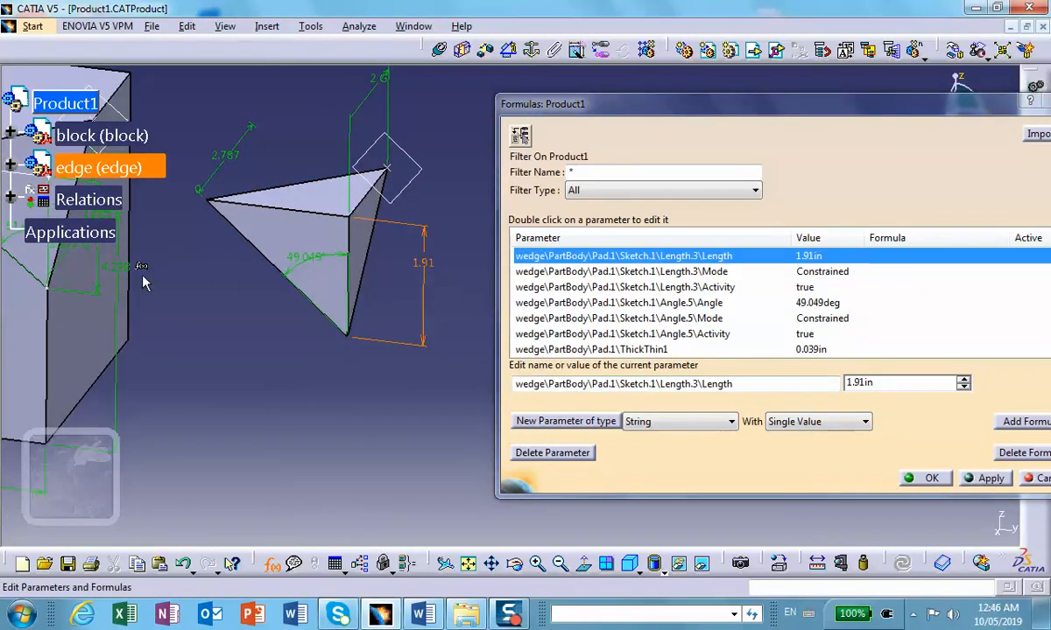
middle_drag(251, 328, 366, 362)
click(1023, 421)
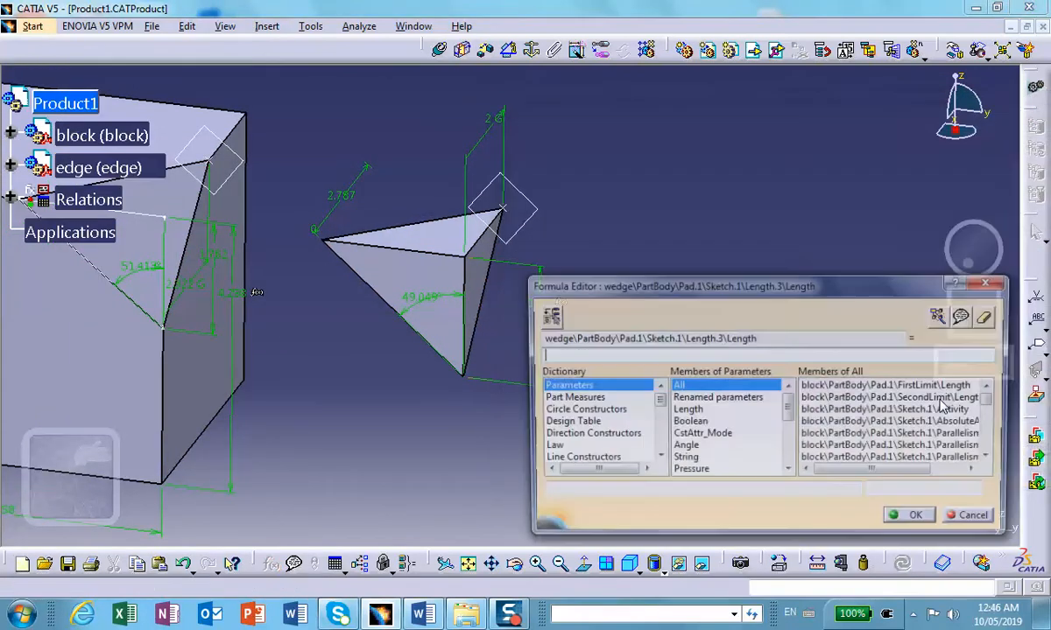
click(727, 399)
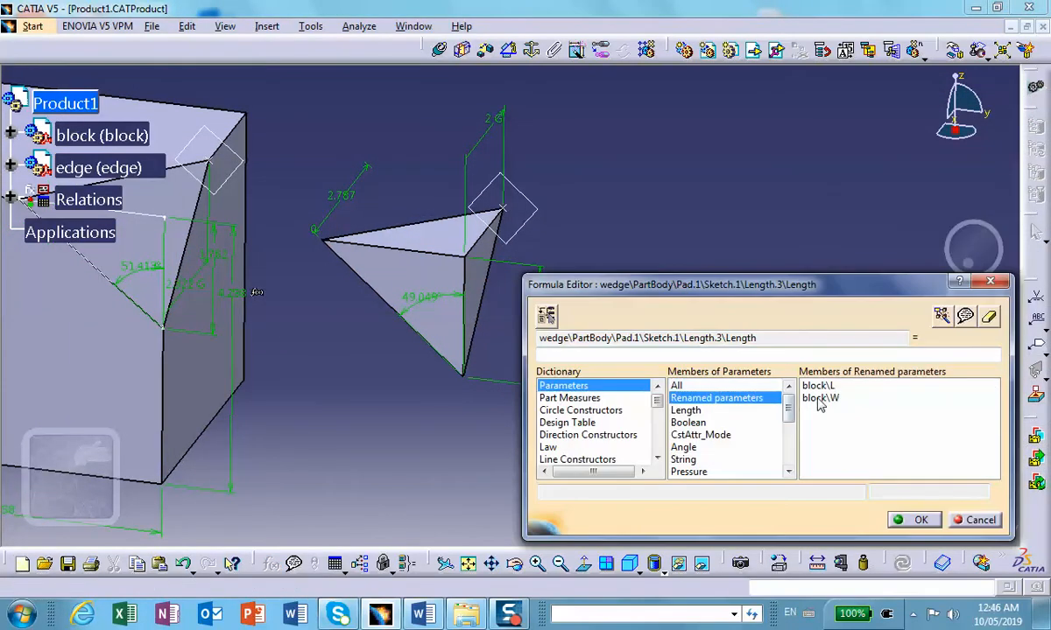
double_click(819, 399)
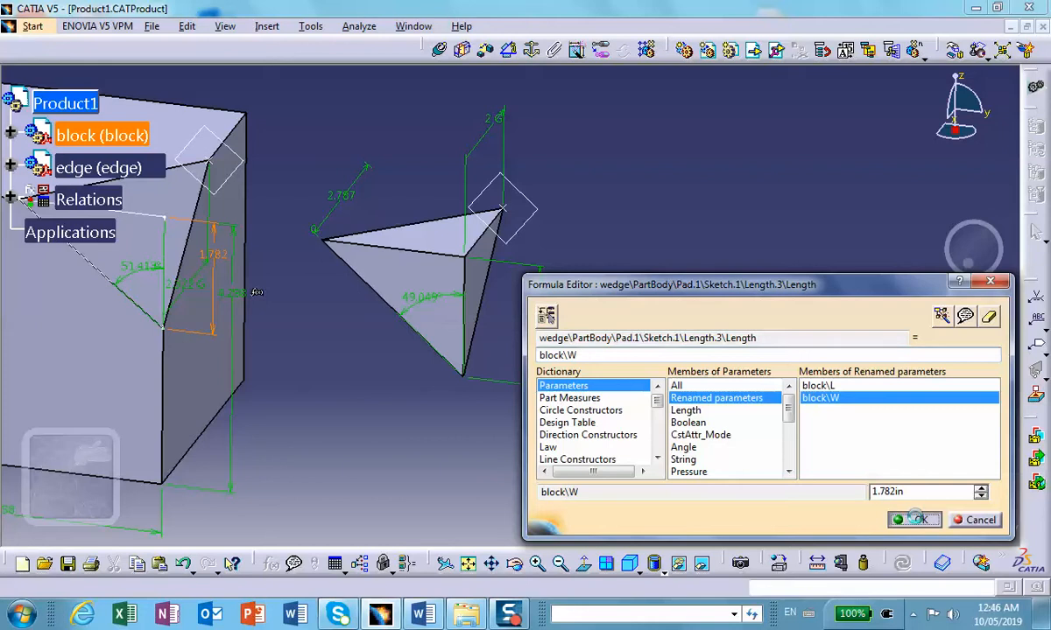
click(911, 521)
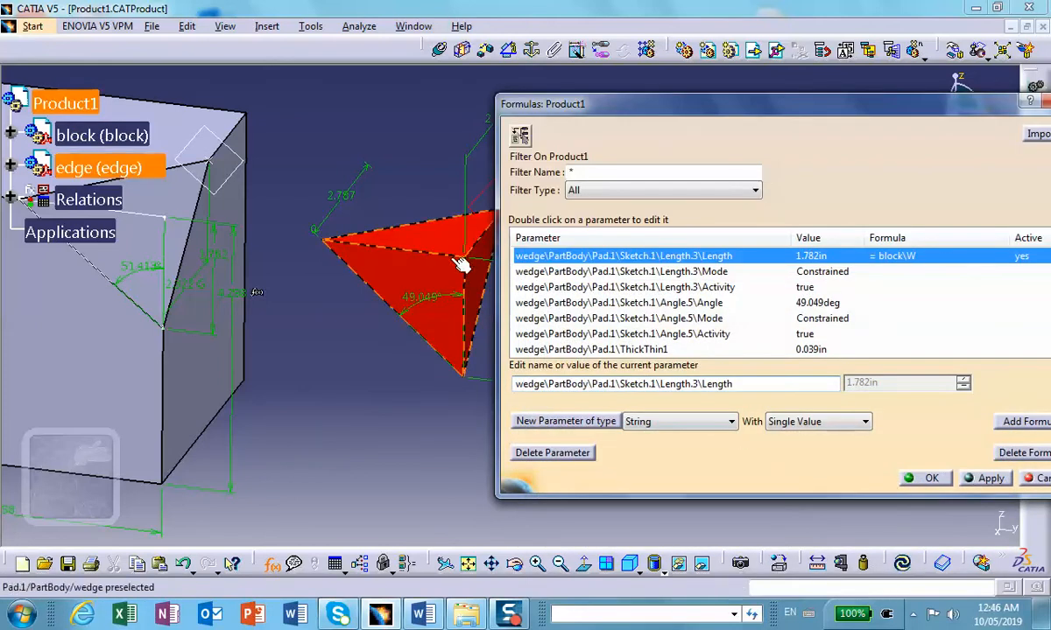
click(904, 562)
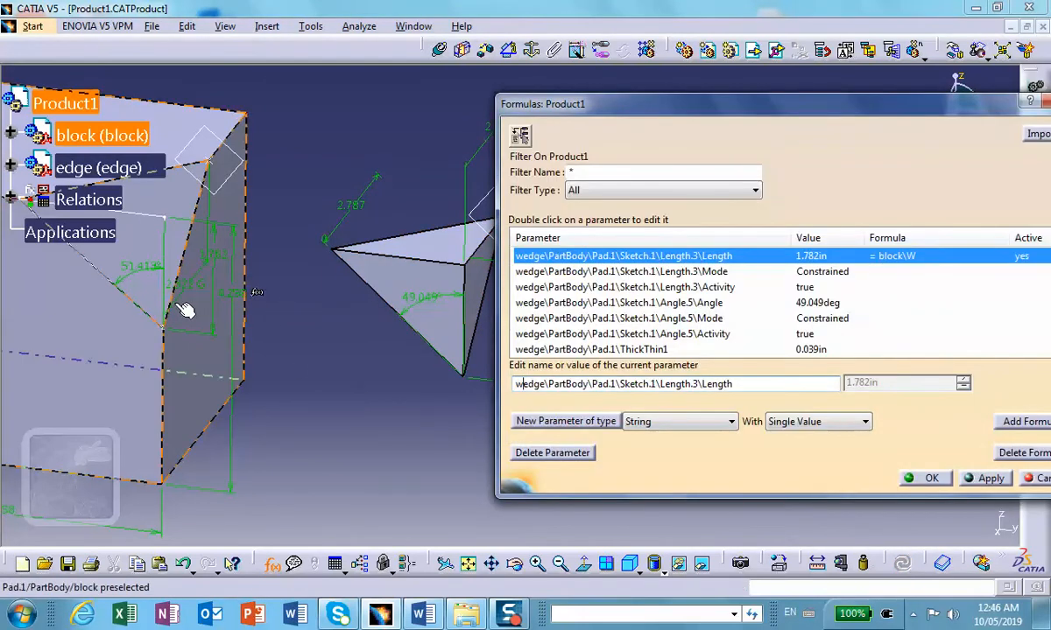
Step: Rename the angle parameter of the block's triangular cut sketch as beta and apply it
click(137, 272)
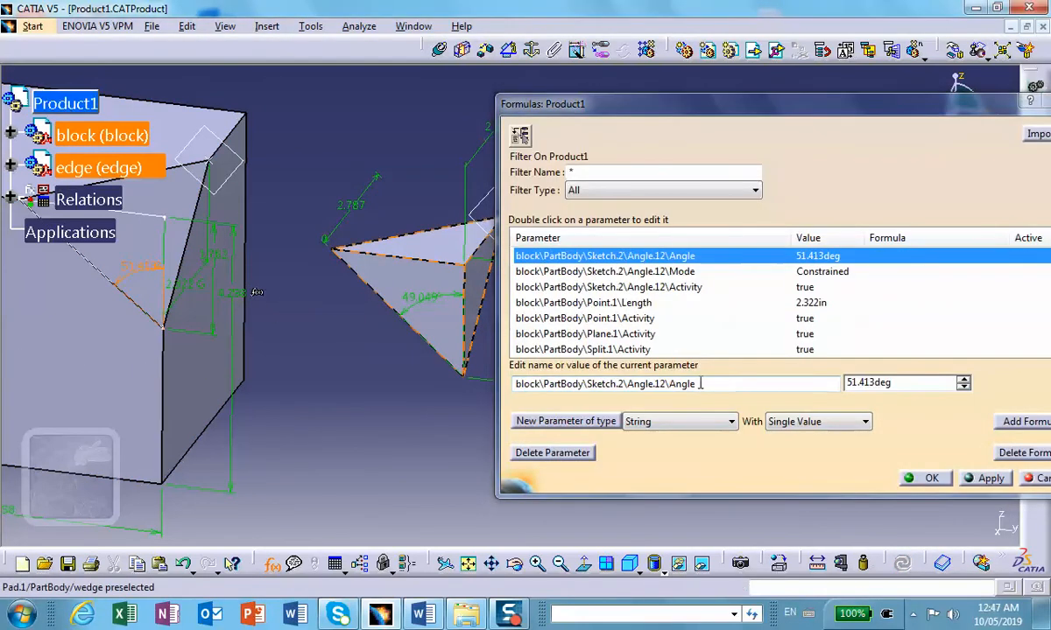
drag(741, 387, 497, 383)
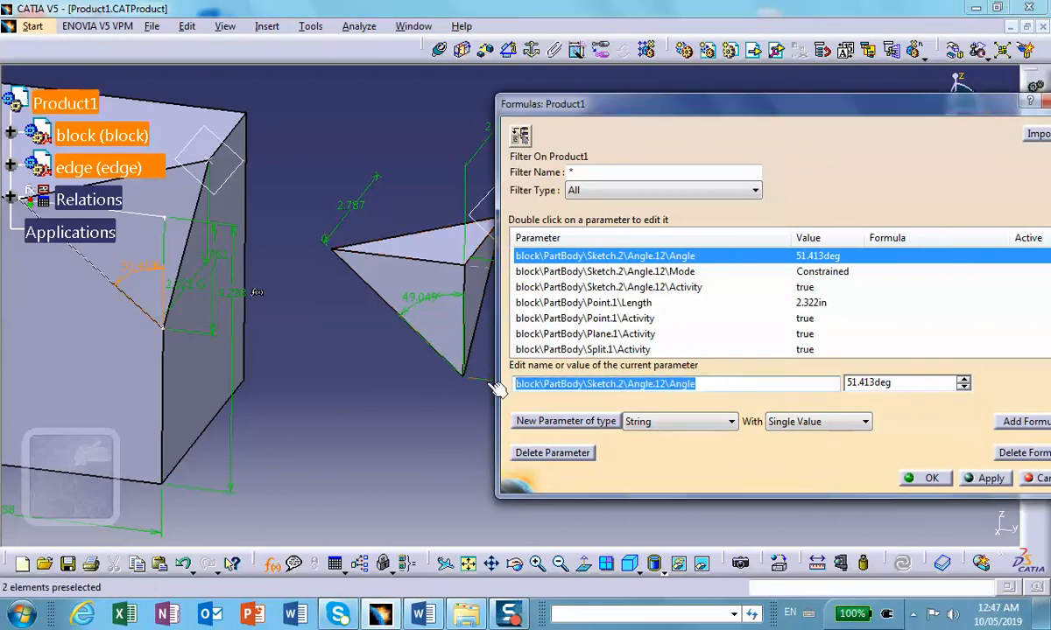
text(bet)
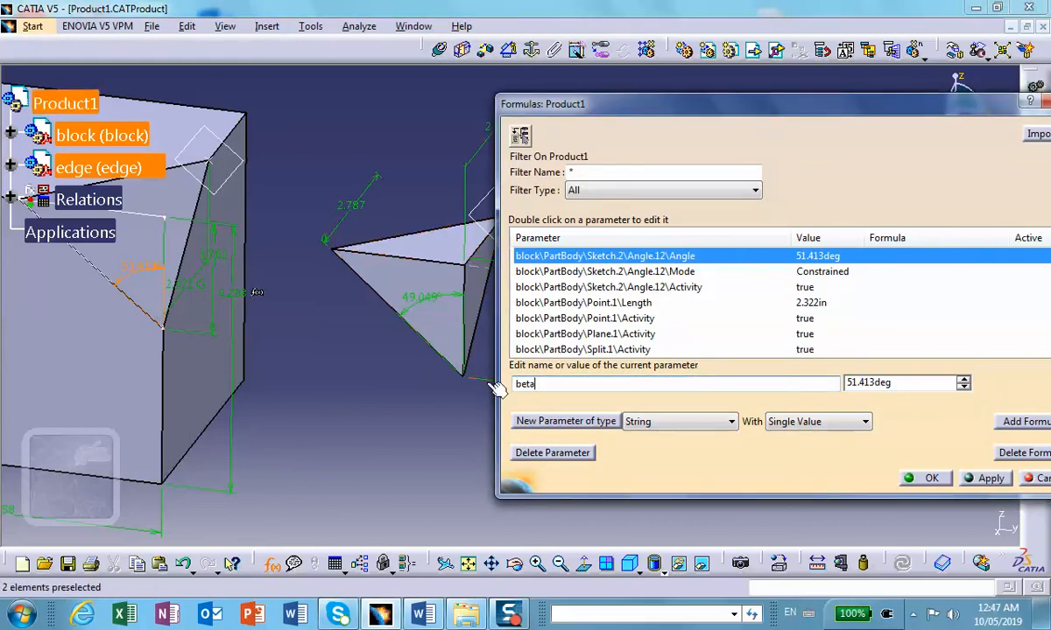
text(a)
click(981, 479)
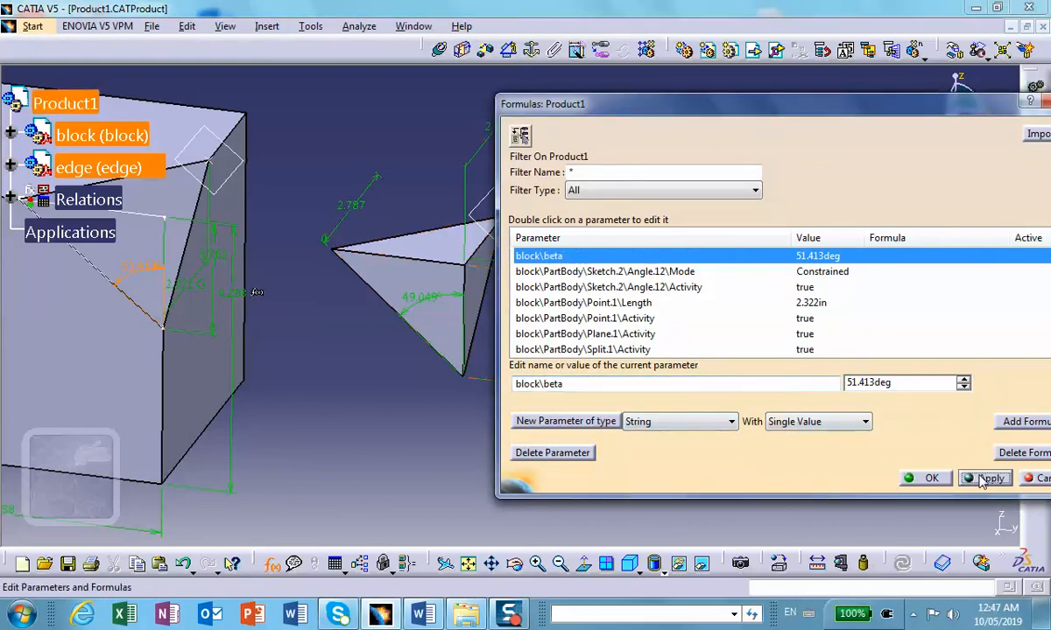
Step: Add a formula setting the wedge's sketch angle equal to block\beta and update the assembly
click(424, 302)
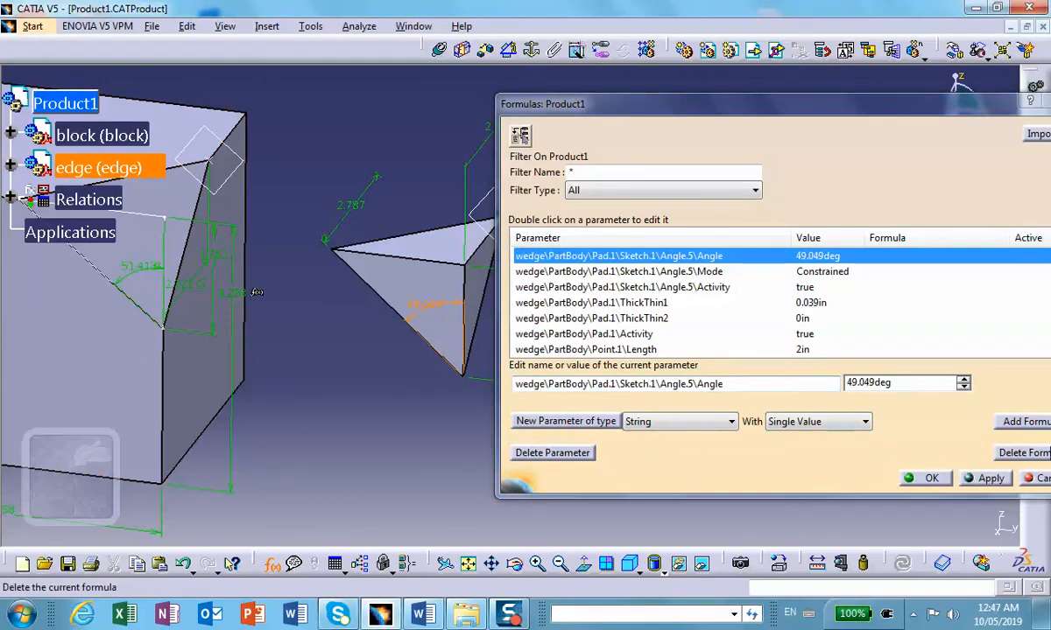
click(1016, 422)
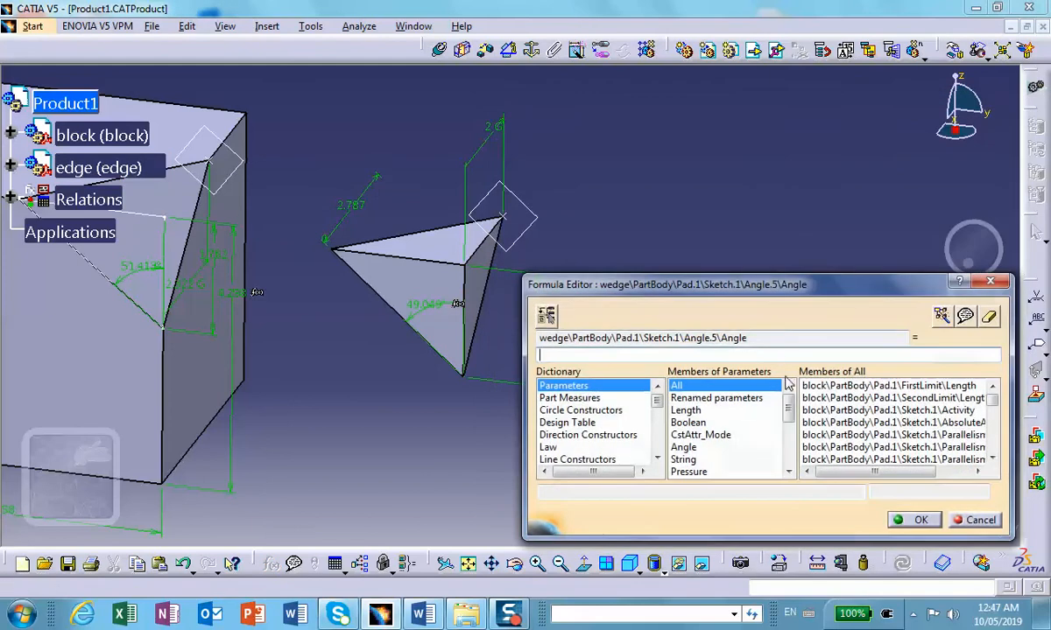
click(731, 398)
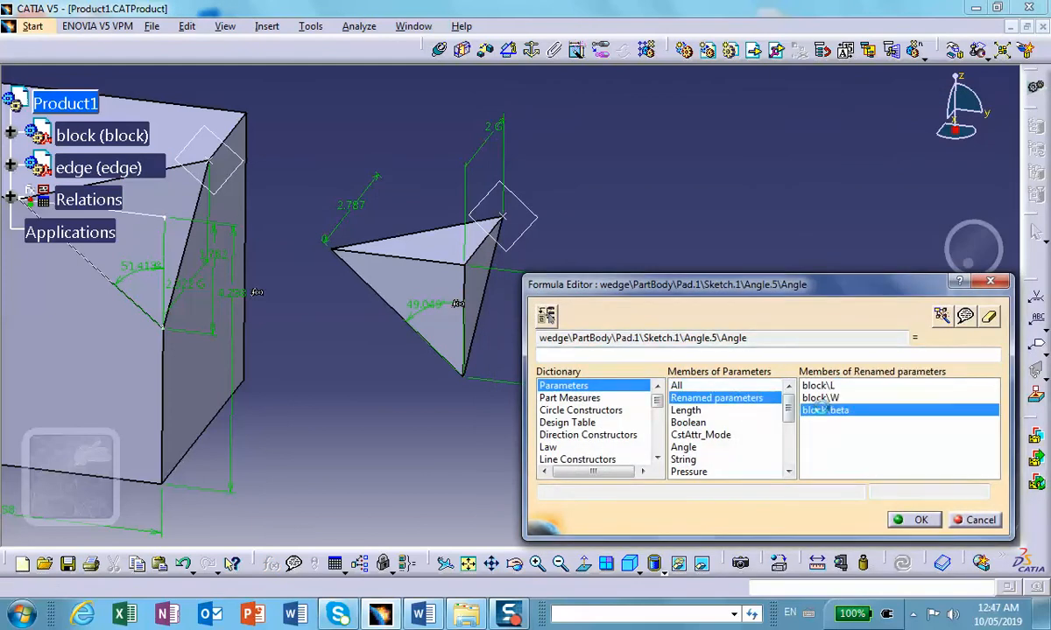
double_click(825, 411)
click(913, 520)
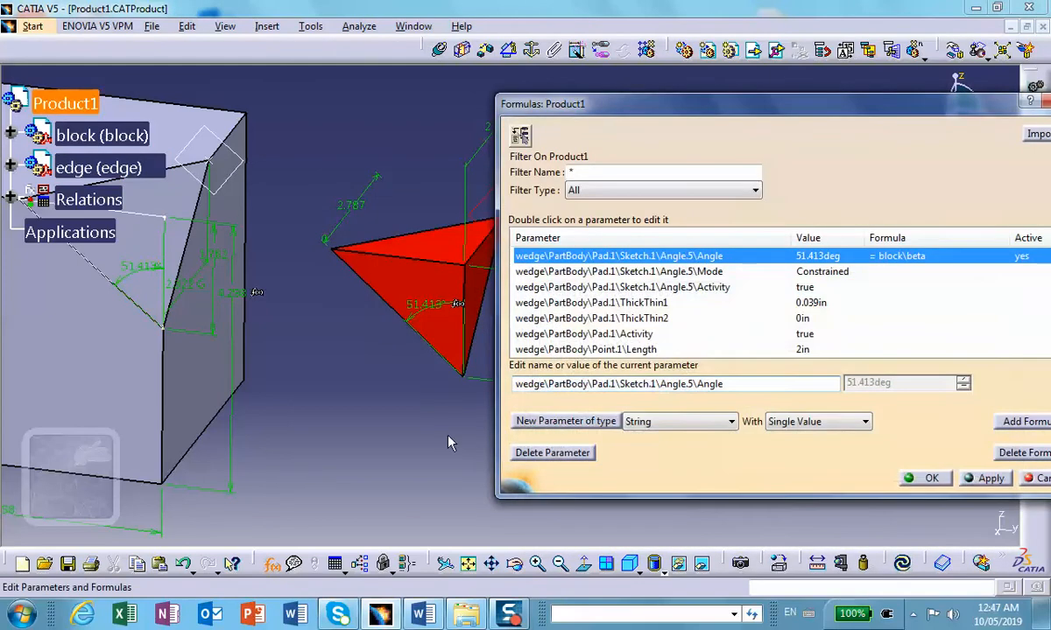
click(902, 564)
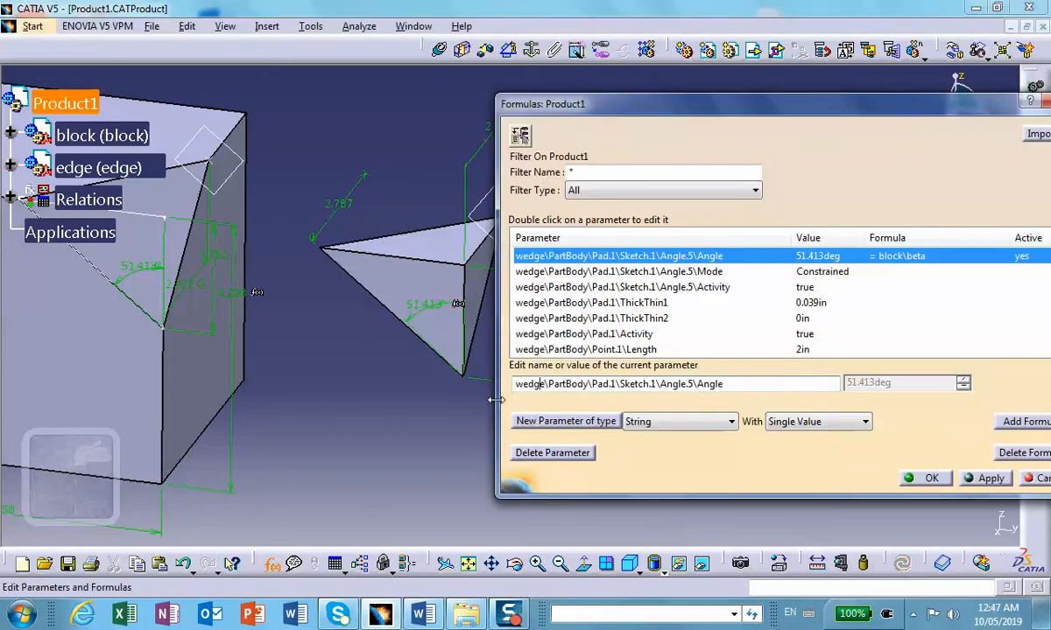
Step: Rename the length parameter of the block's Point.1 as H, following the Word assignment drawing, and apply it
middle_drag(333, 367, 341, 256)
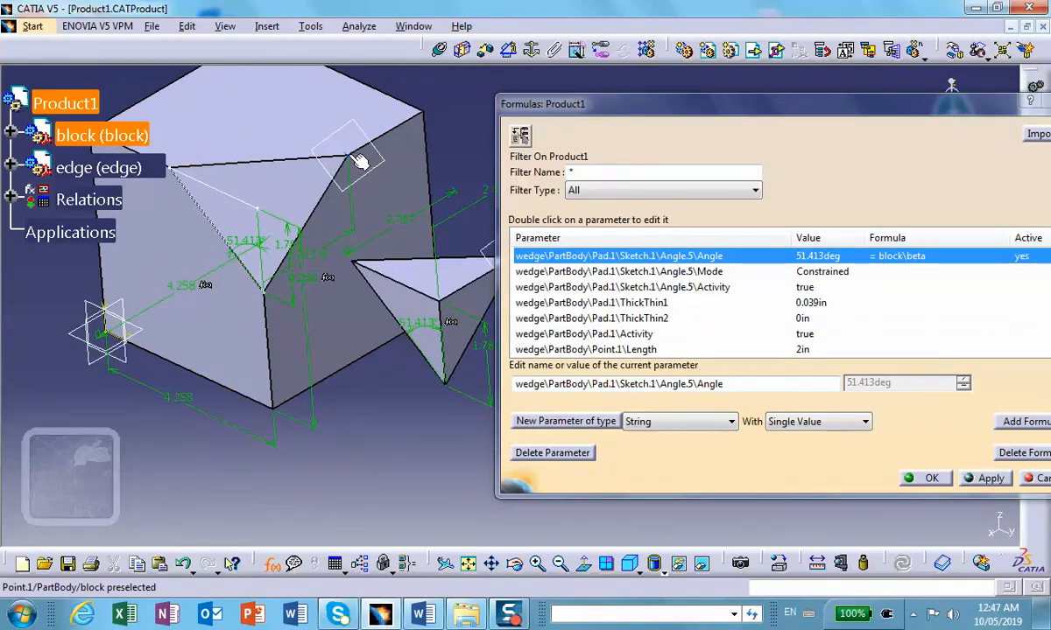
click(327, 254)
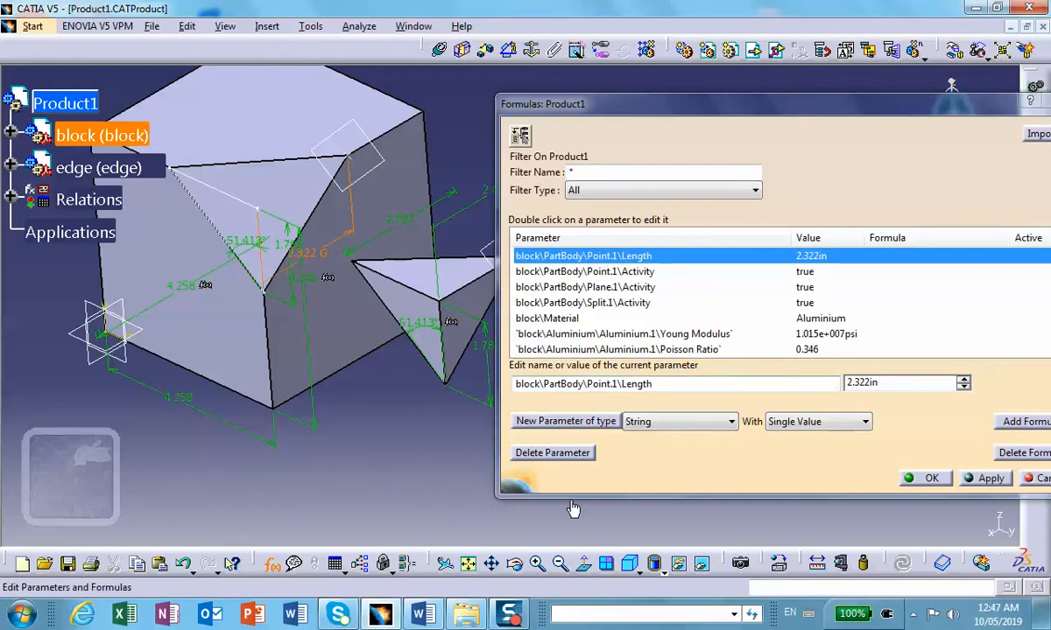
click(421, 613)
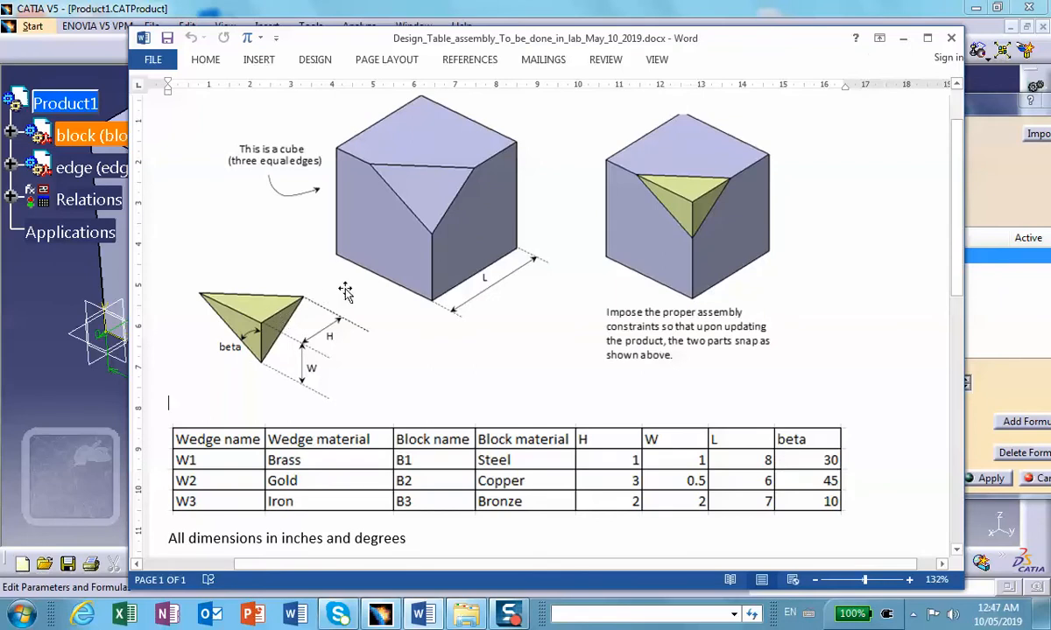
click(902, 38)
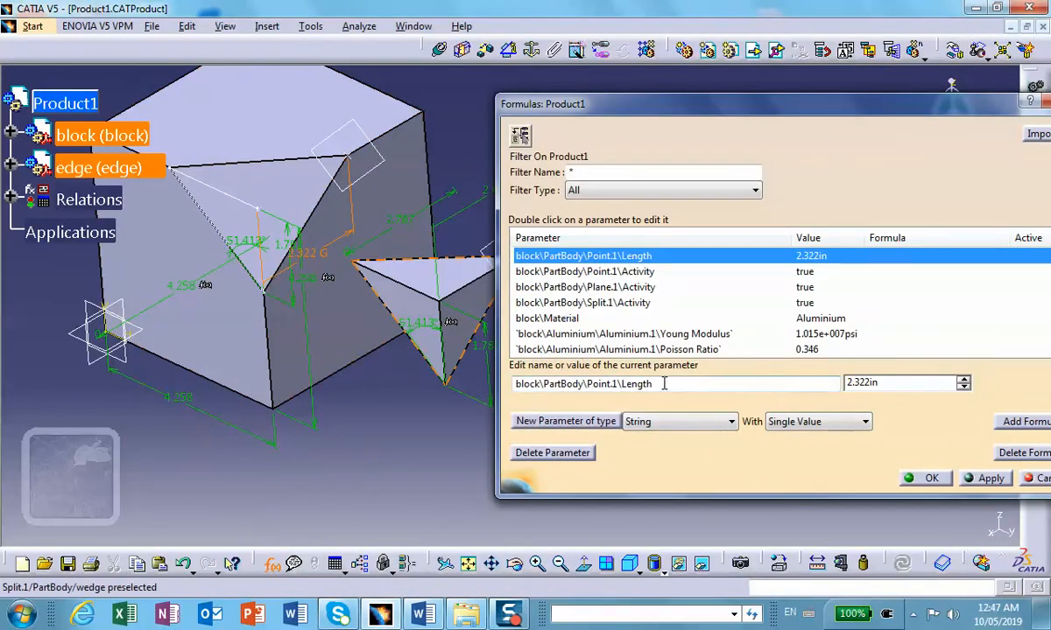
drag(665, 385, 517, 386)
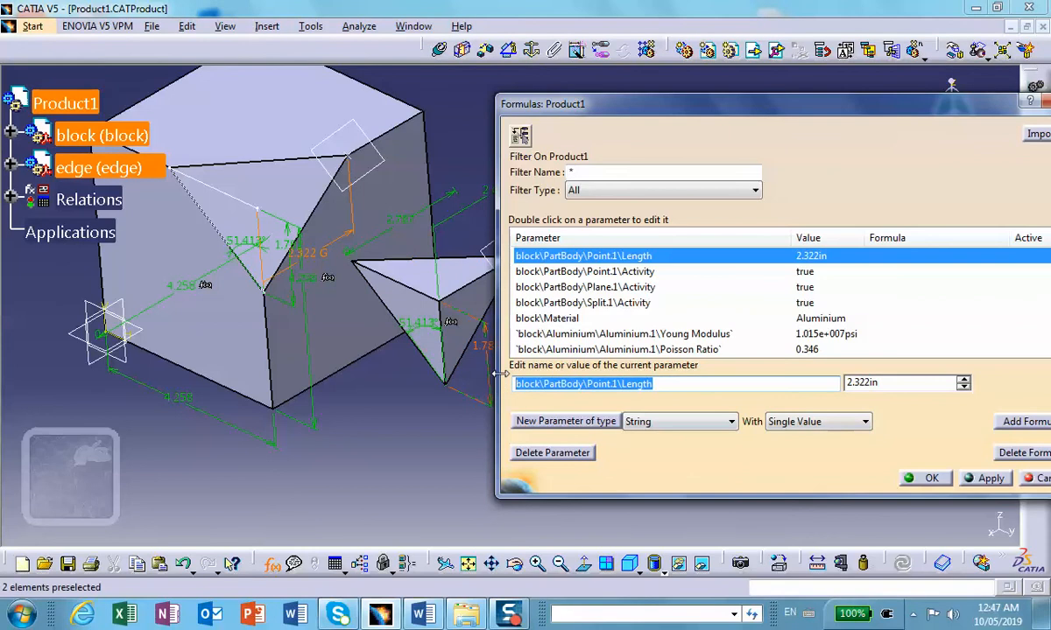
text(H)
click(988, 478)
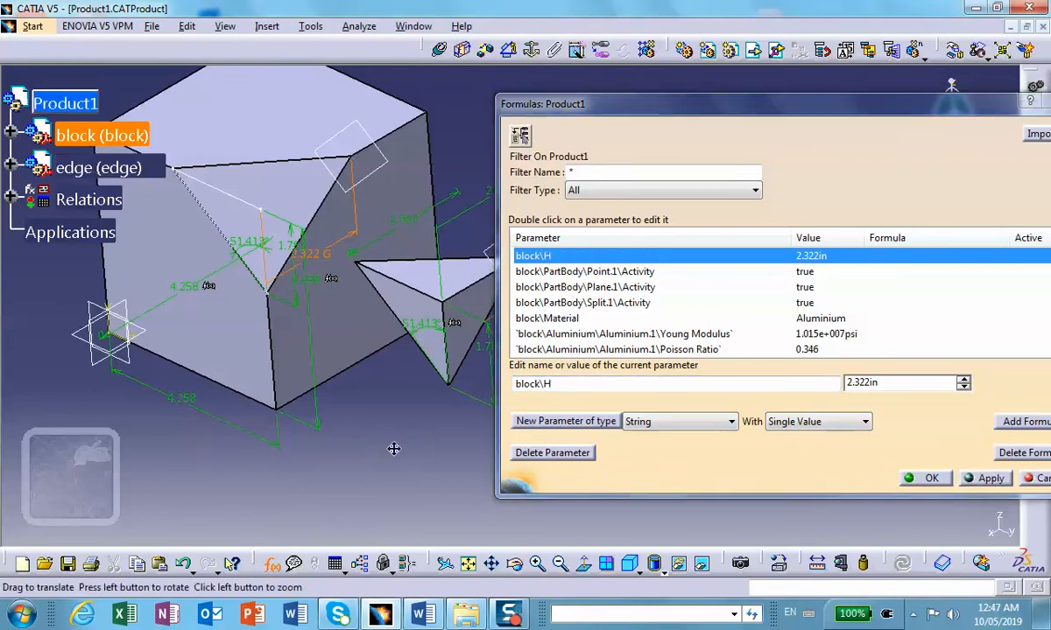
Step: Add a formula setting the length of the wedge's Point.1 equal to block\H, update the assembly and finish editing formulas
middle_drag(419, 447, 292, 431)
click(382, 217)
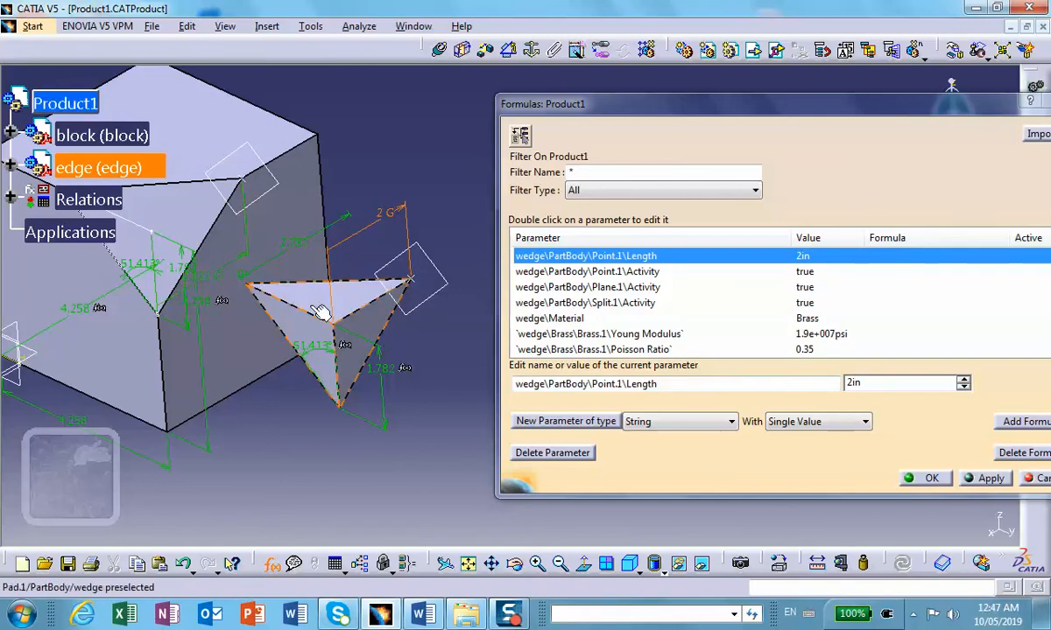
click(1023, 422)
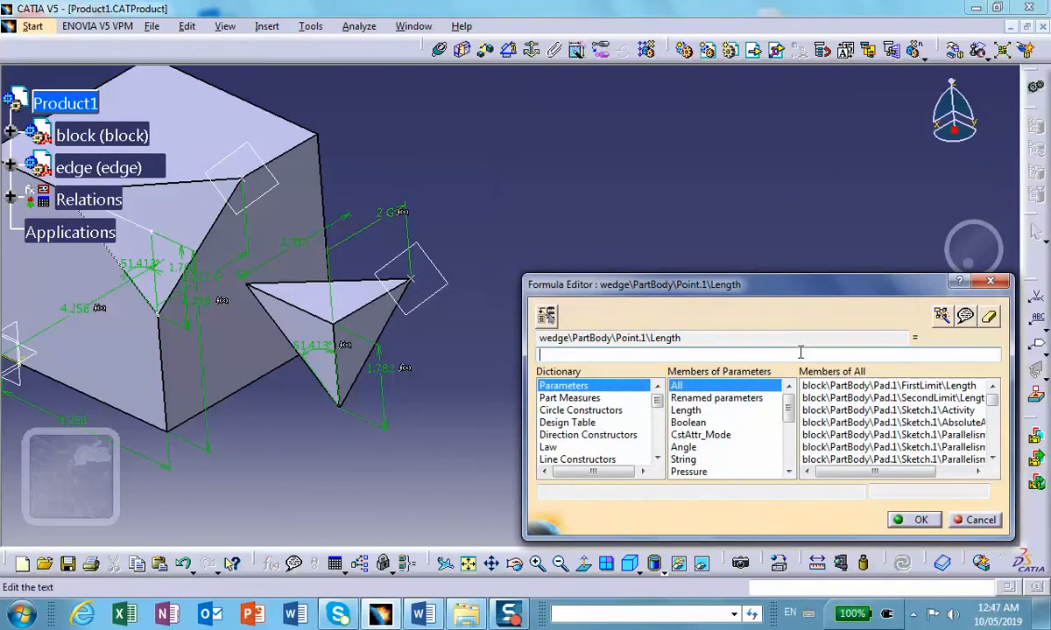
click(716, 399)
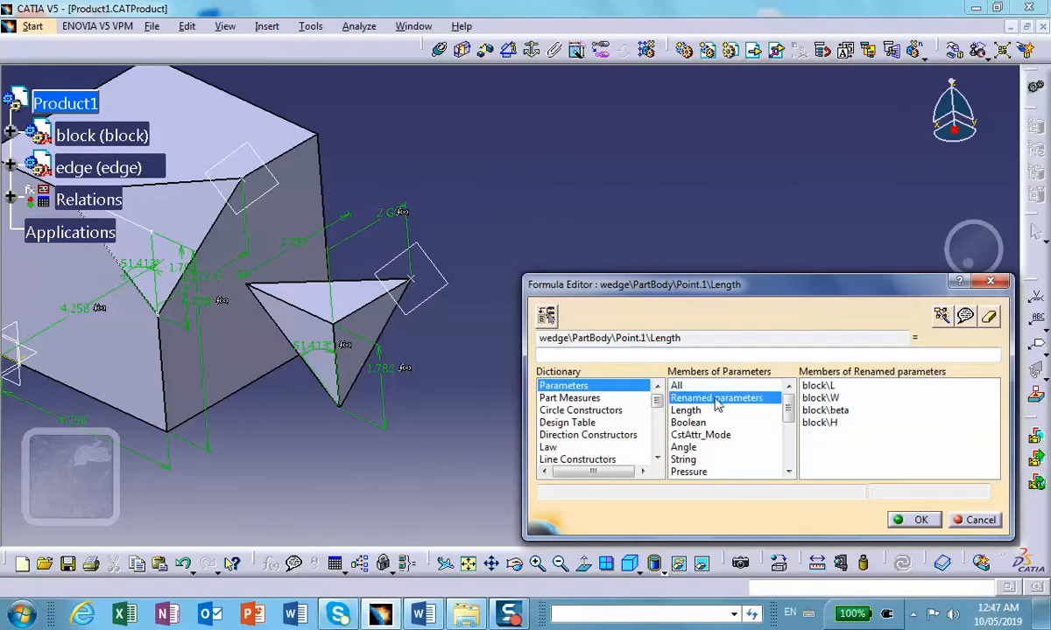
double_click(819, 422)
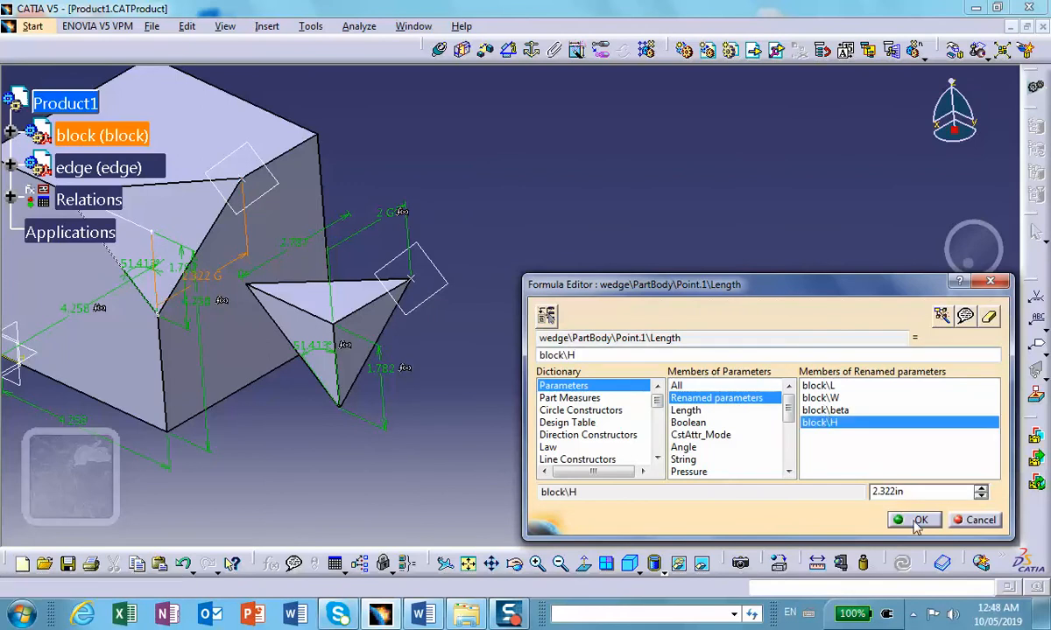
click(912, 520)
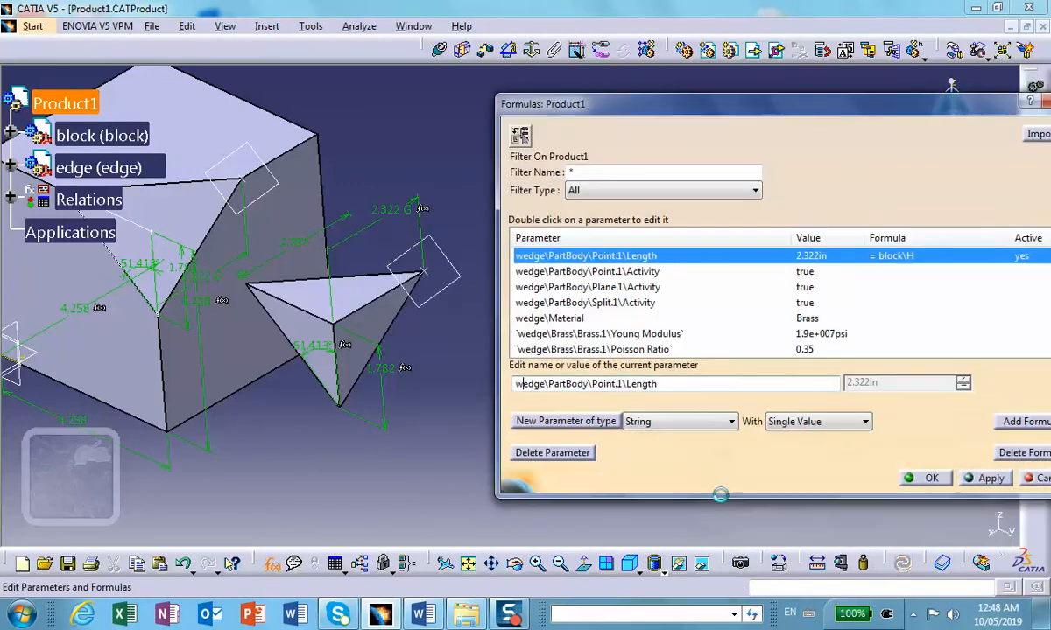
middle_drag(381, 181, 363, 306)
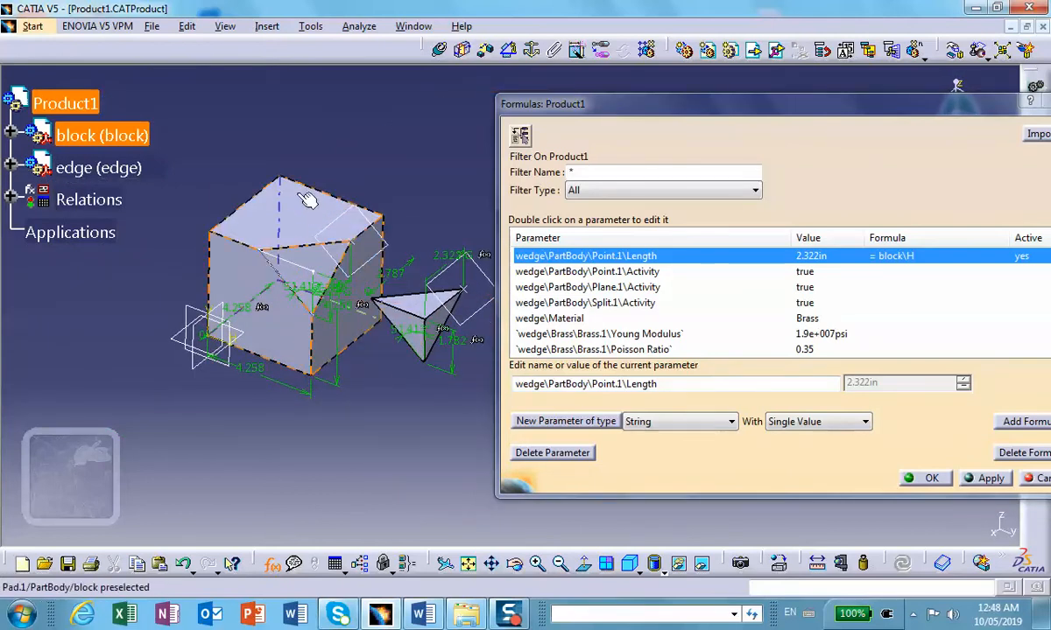
middle_drag(352, 154, 297, 158)
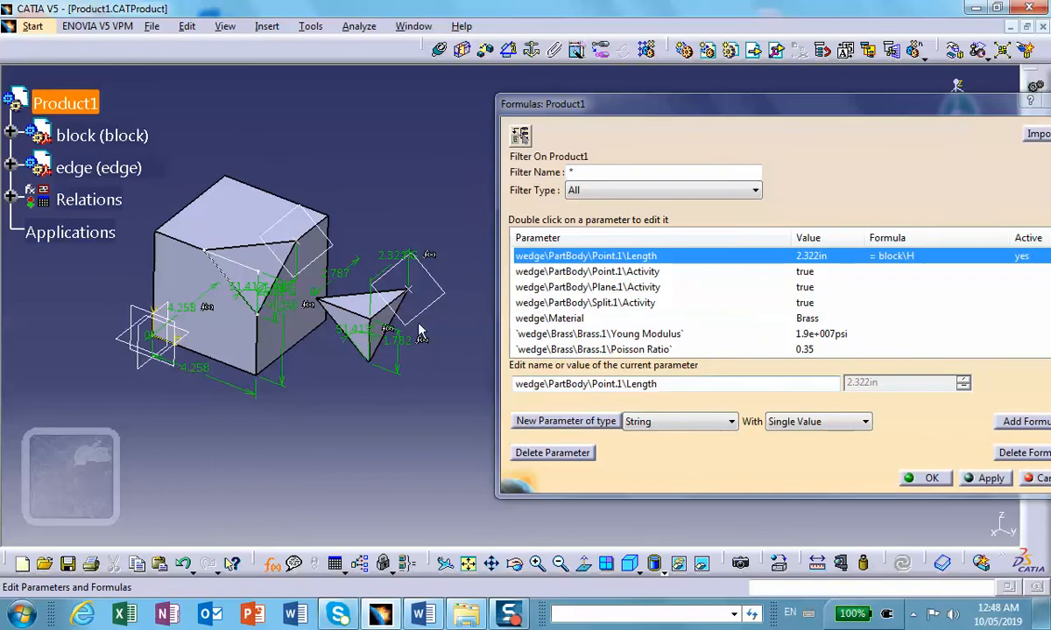
middle_drag(356, 393, 317, 387)
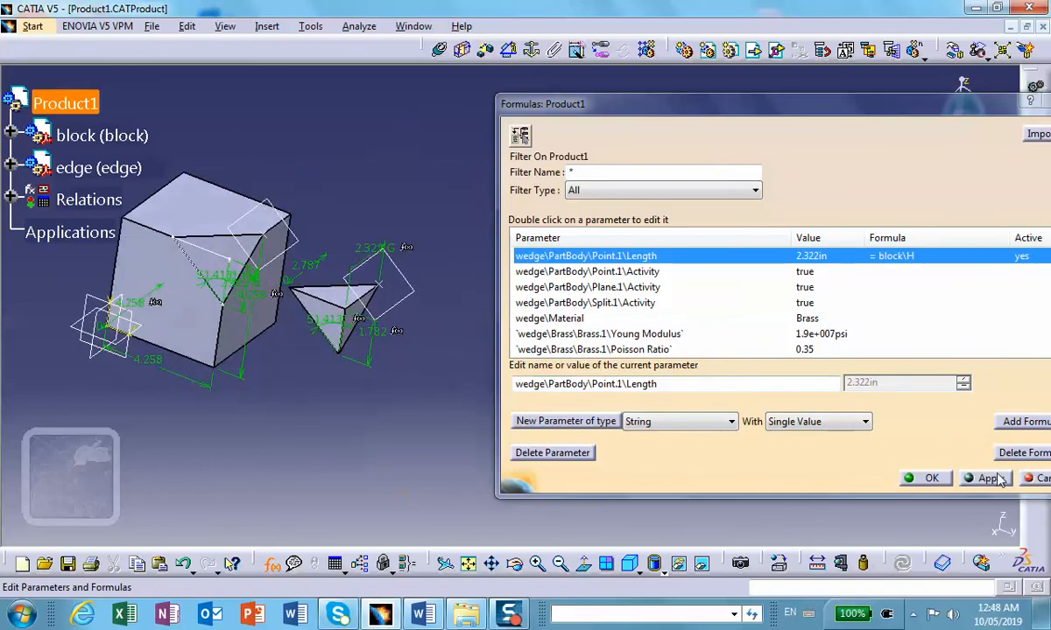
click(932, 478)
Step: Start a vertical design table for Product1 using the current parameter values
middle_drag(692, 364, 592, 361)
middle_drag(46, 223, 307, 362)
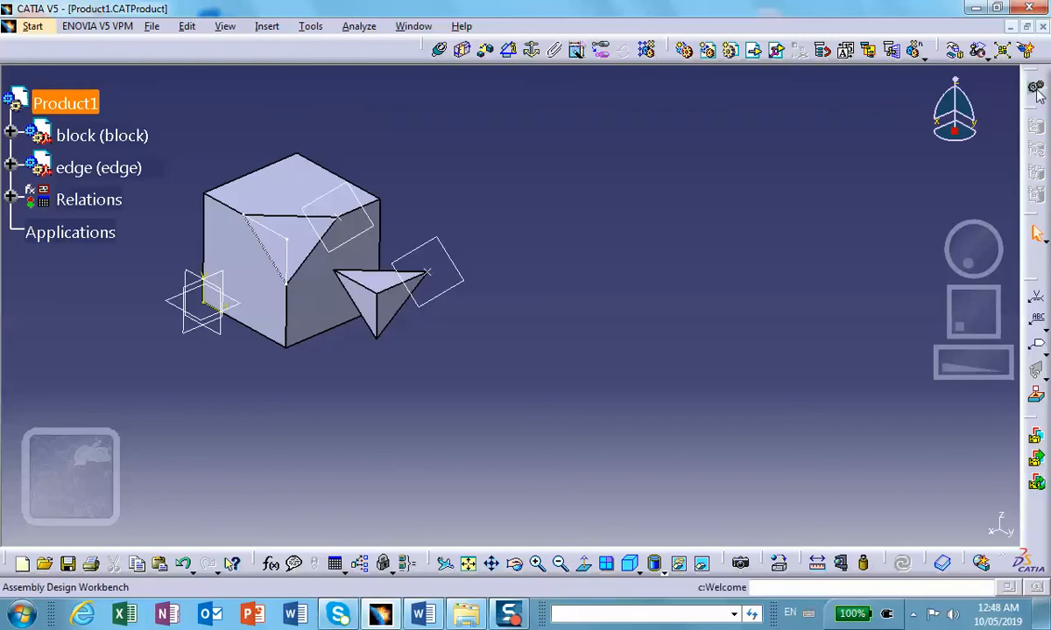
click(337, 563)
middle_drag(523, 268, 497, 238)
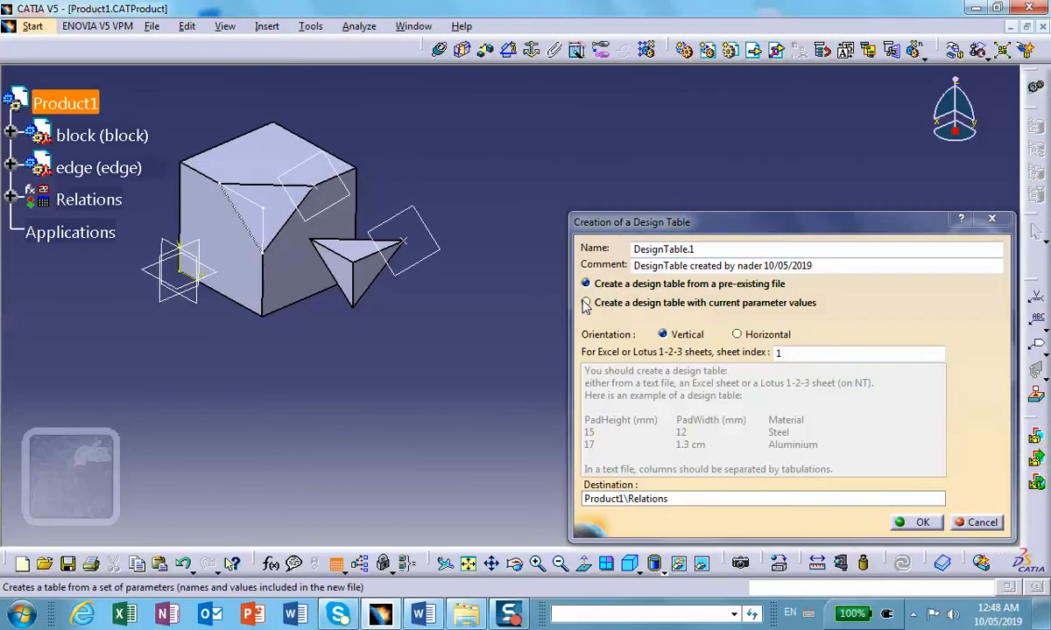
click(586, 303)
click(915, 523)
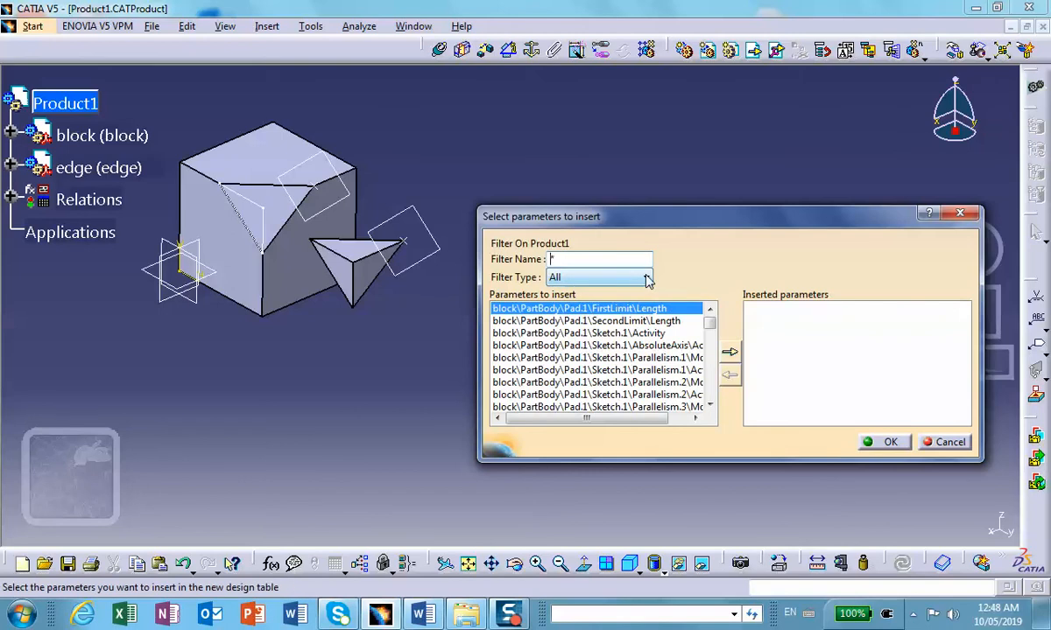
Step: Filter the parameters to the renamed ones and insert block\L, block\W, block\beta and block\H into the design table
click(646, 278)
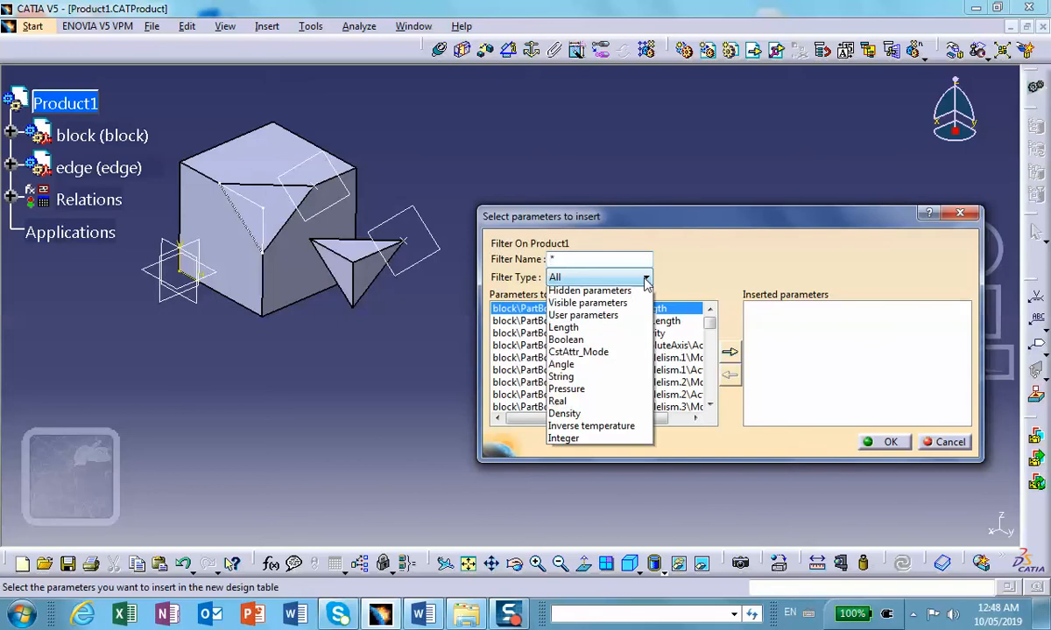
click(578, 304)
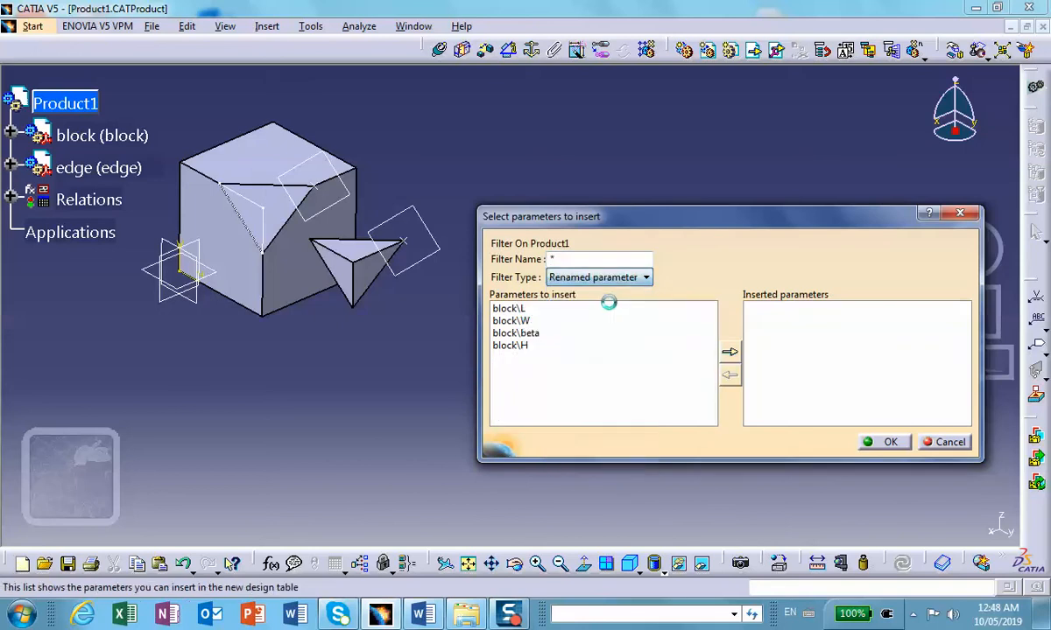
double_click(529, 311)
double_click(528, 312)
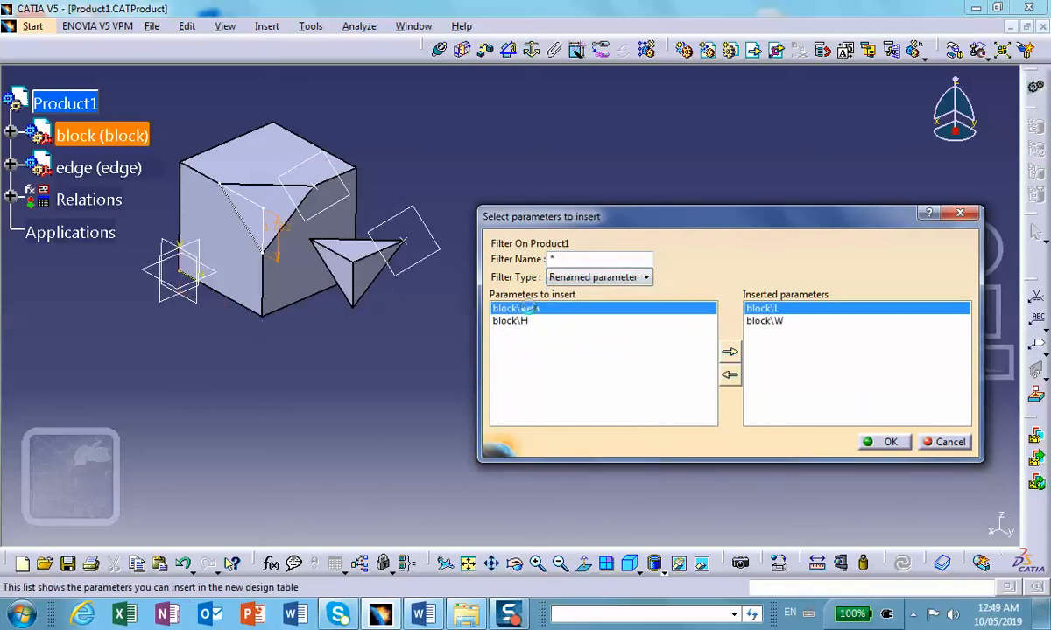
double_click(525, 309)
double_click(521, 308)
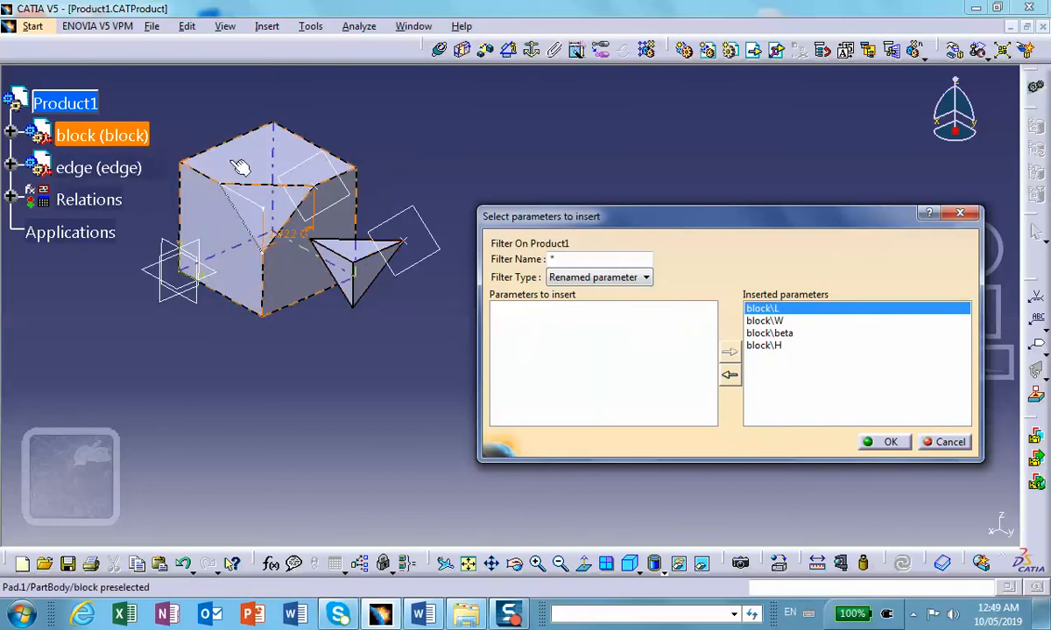
Step: Show all parameter types and insert the block's Material and Part Number parameters into the design table
click(646, 278)
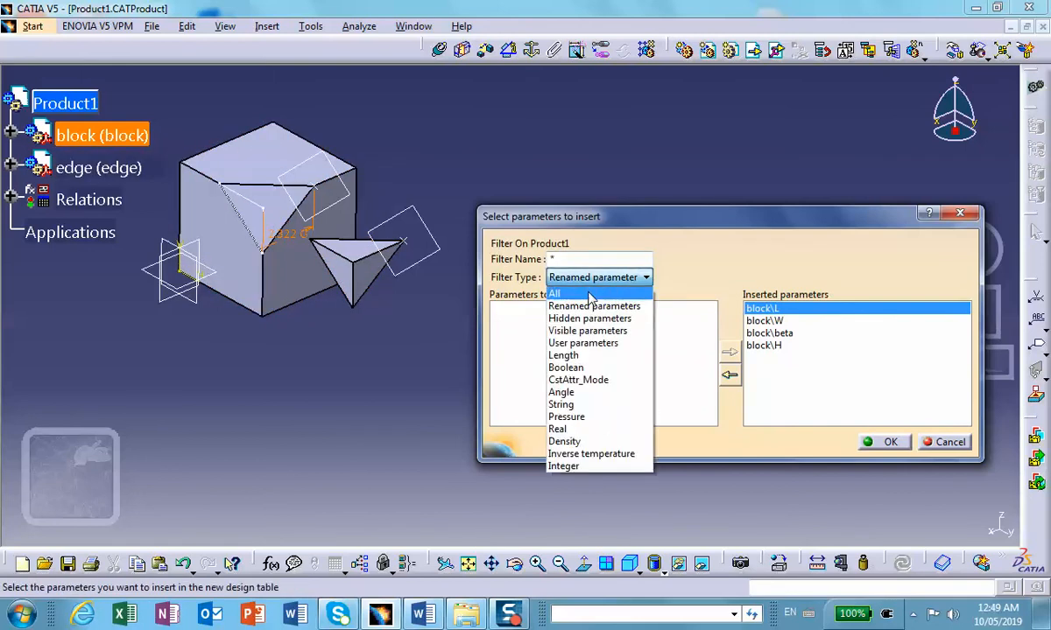
click(569, 289)
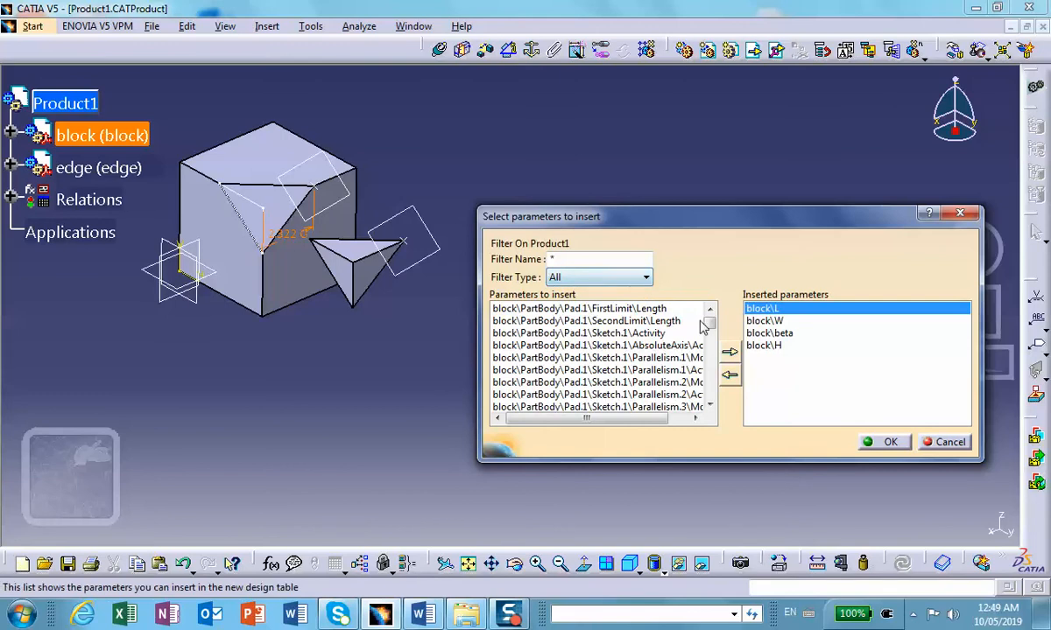
drag(710, 327, 710, 357)
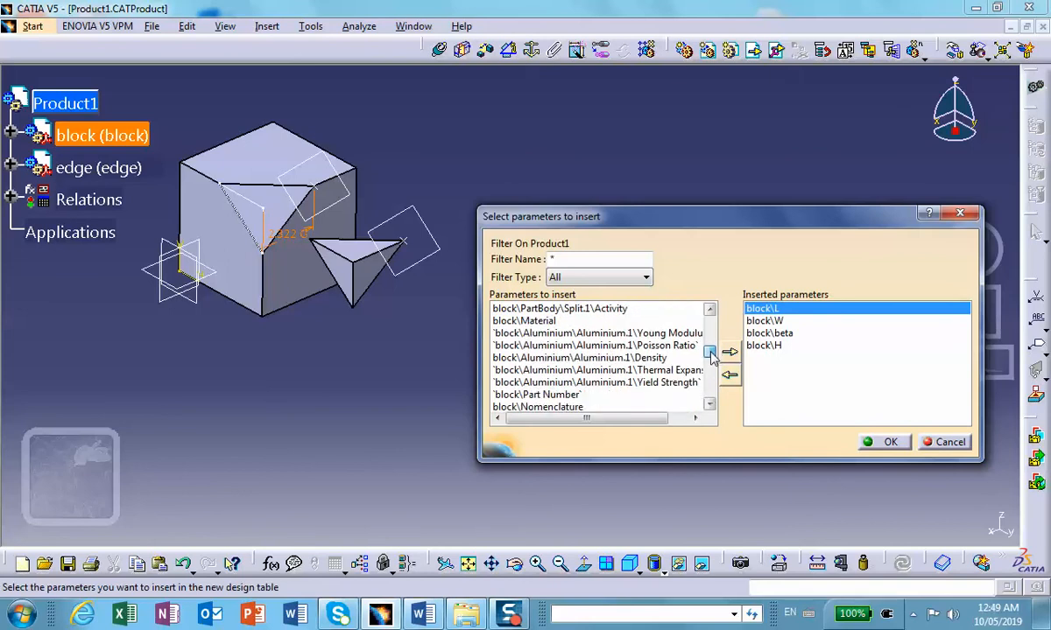
click(521, 322)
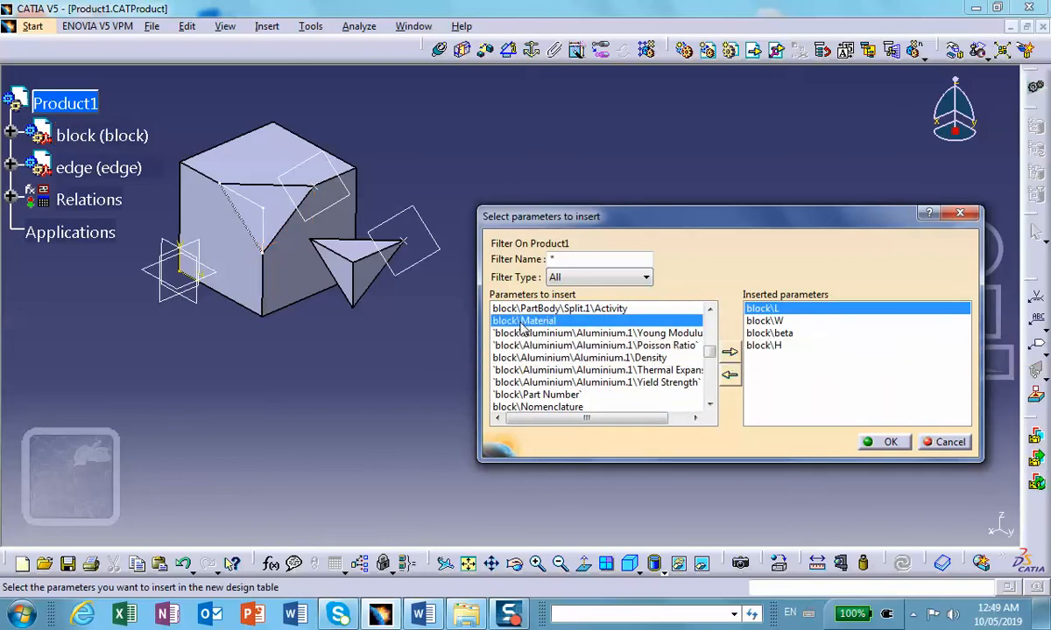
click(729, 353)
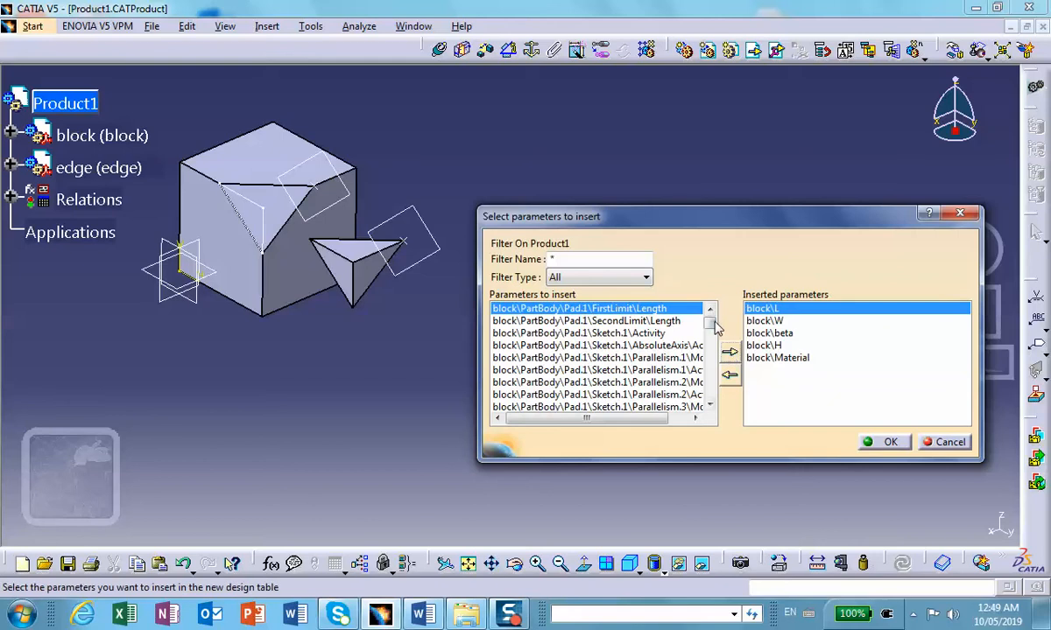
drag(711, 323, 711, 359)
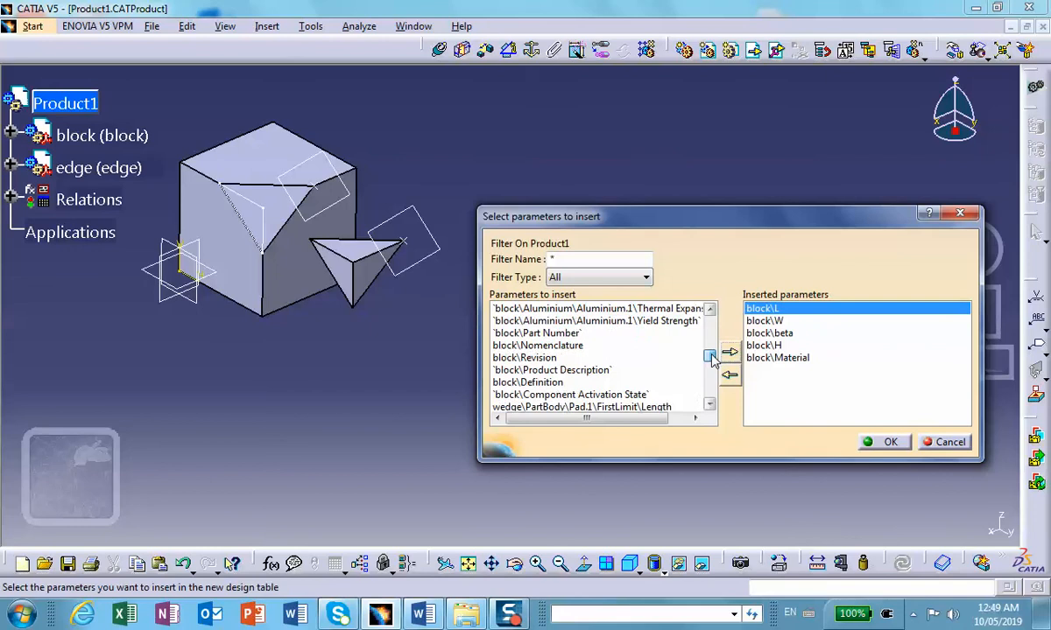
click(548, 335)
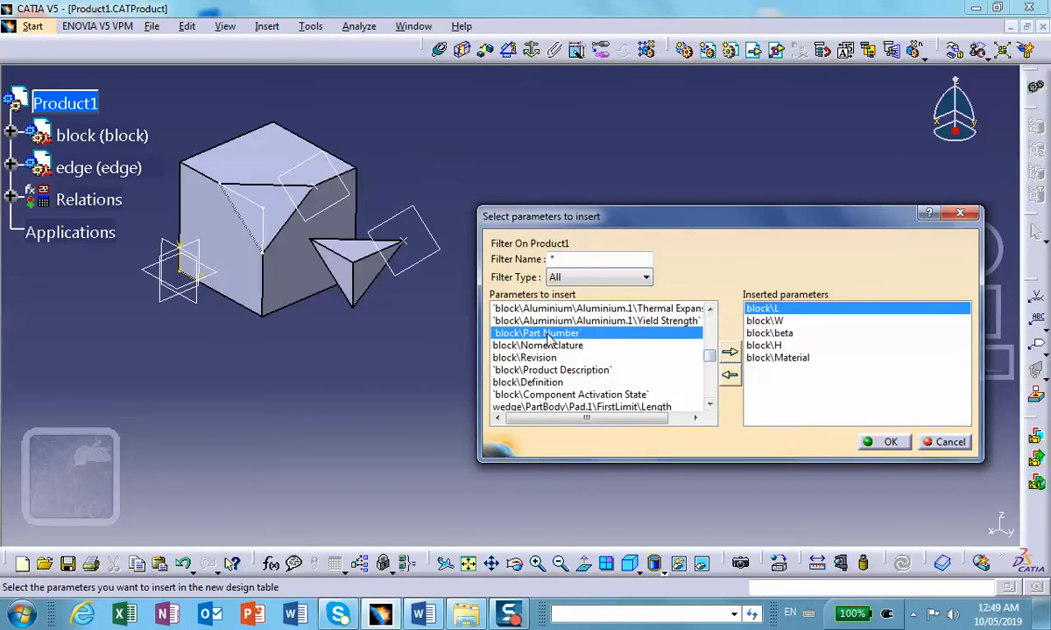
click(729, 352)
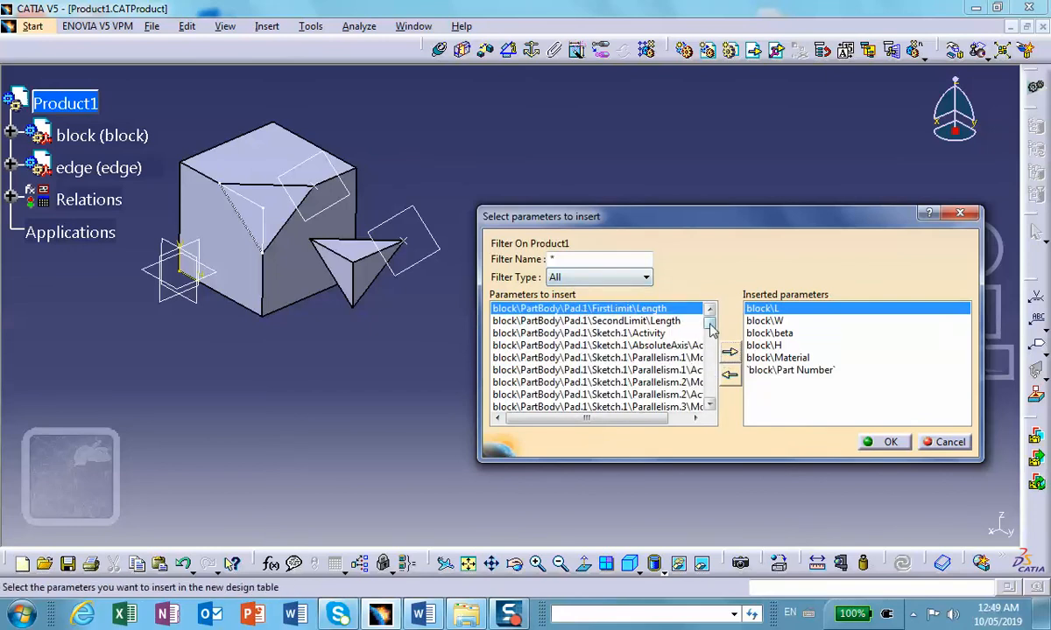
Step: Insert wedge\Material and wedge\Part Number into the design table and save it as the Excel worksheet DesignTable1
drag(710, 326, 708, 380)
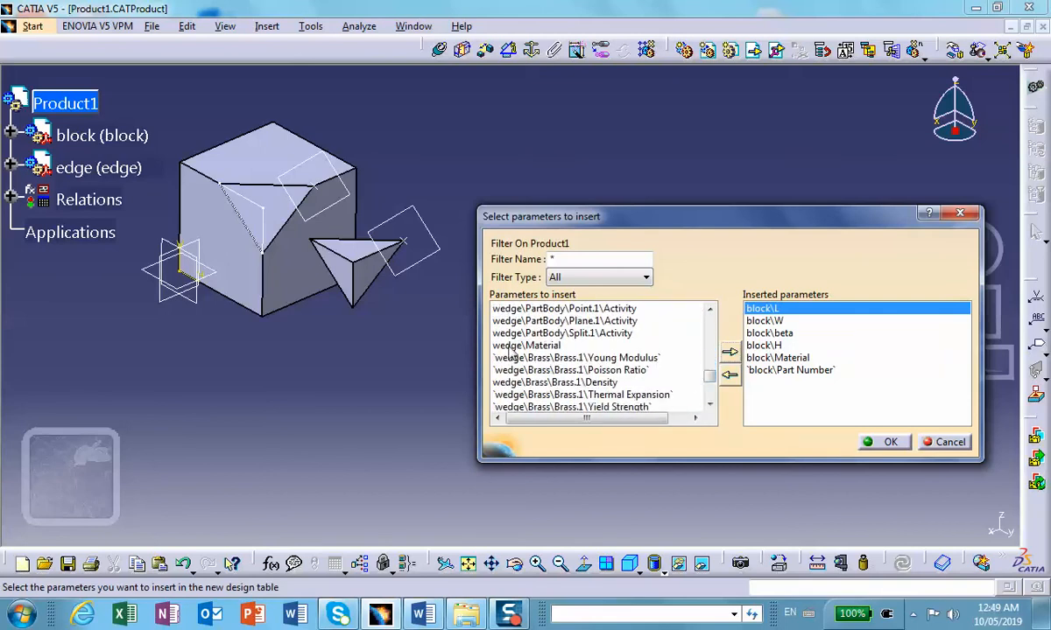
click(510, 346)
click(727, 351)
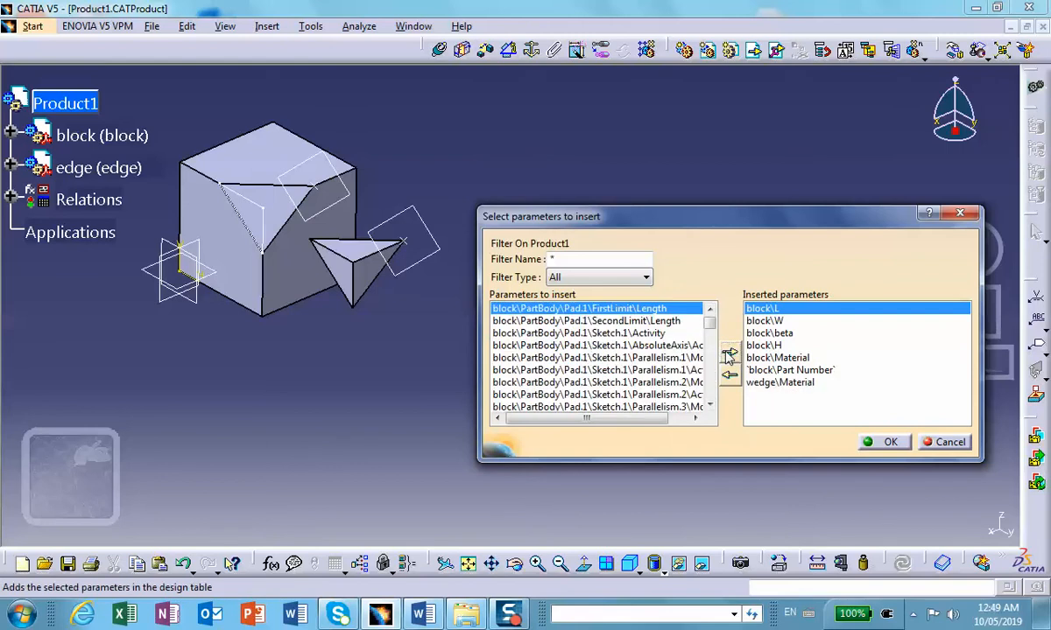
drag(709, 324, 709, 385)
click(560, 357)
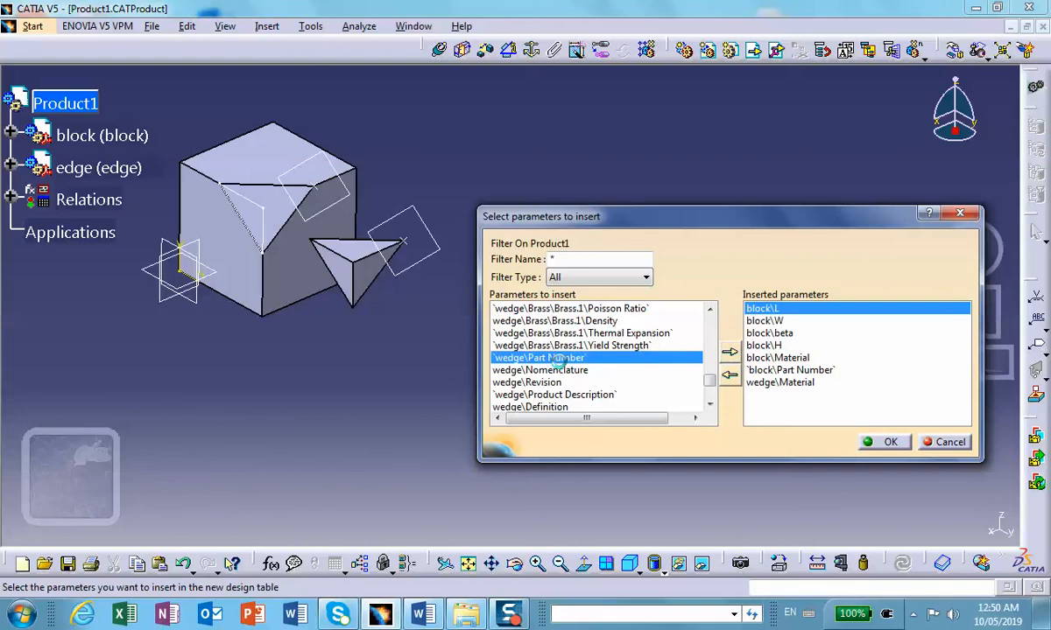
click(727, 354)
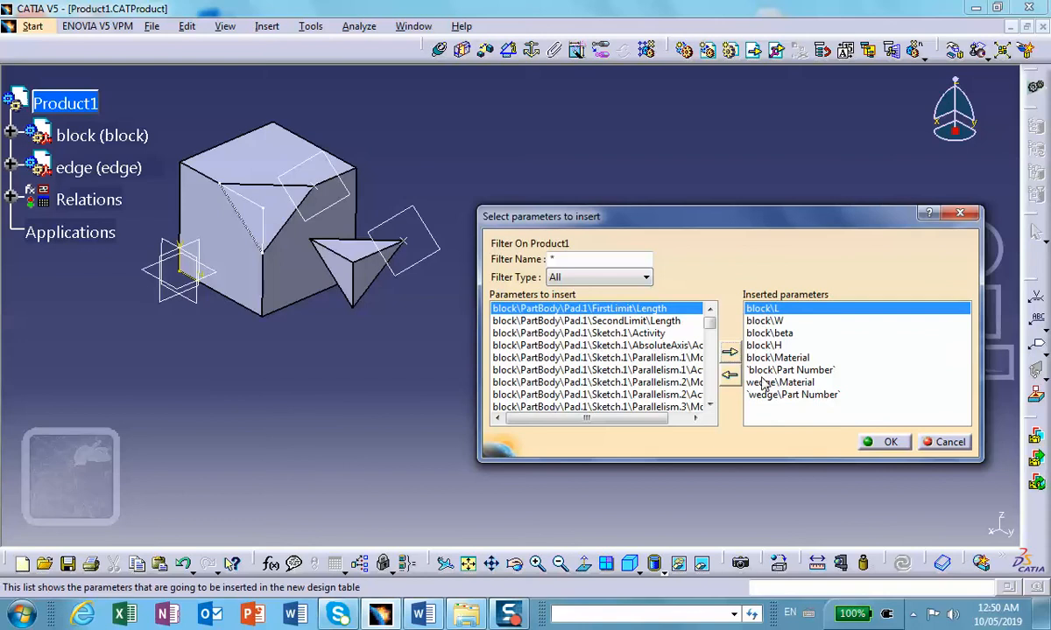
click(889, 443)
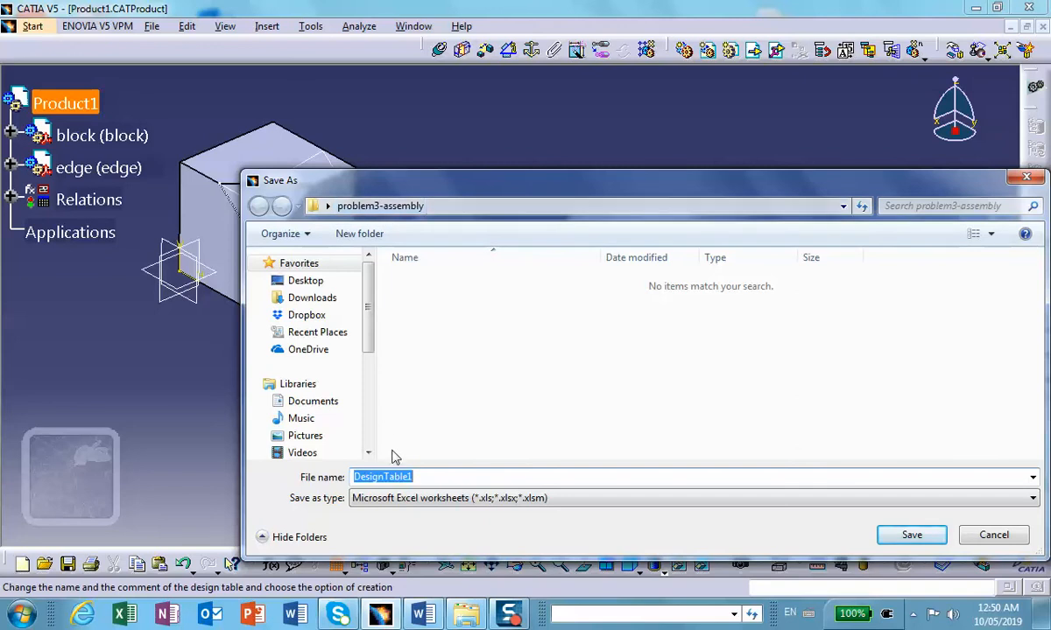
click(907, 537)
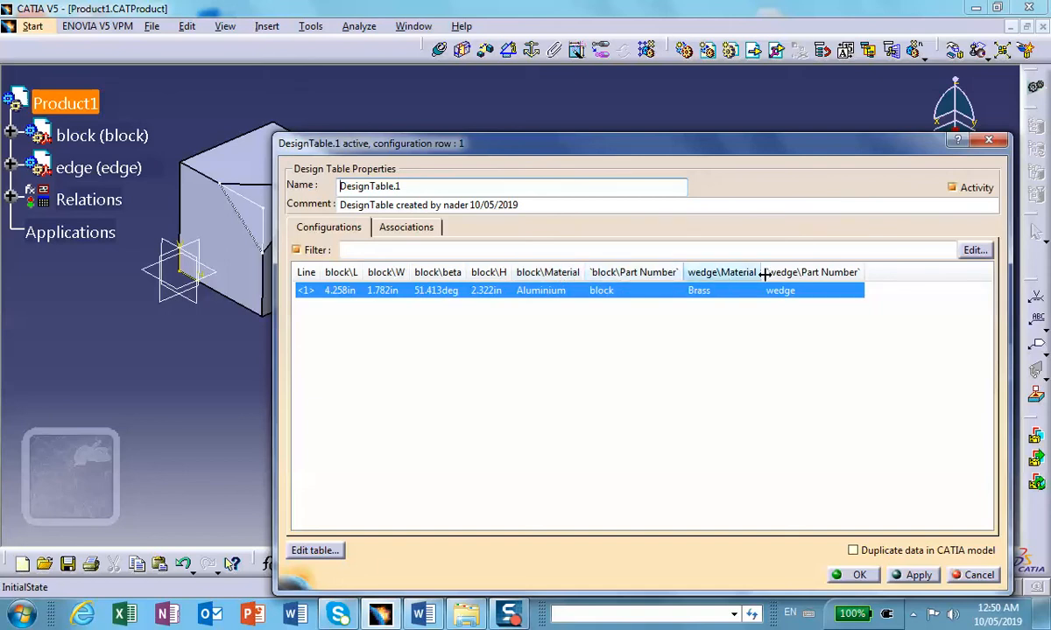
Step: Move block\Part Number to the first place in the design table's parameter associations
click(401, 230)
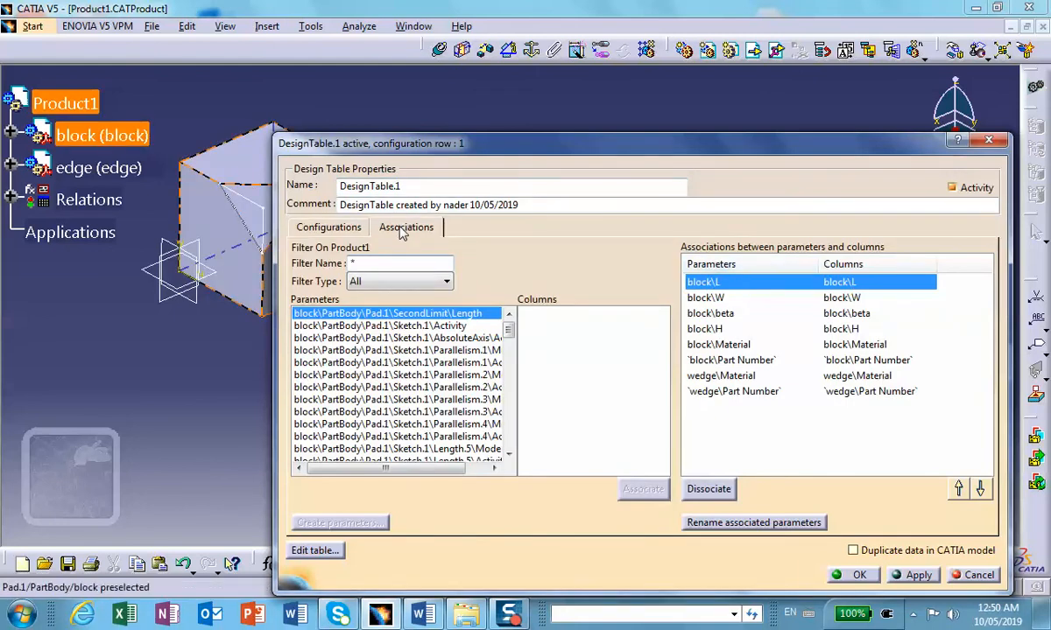
click(326, 227)
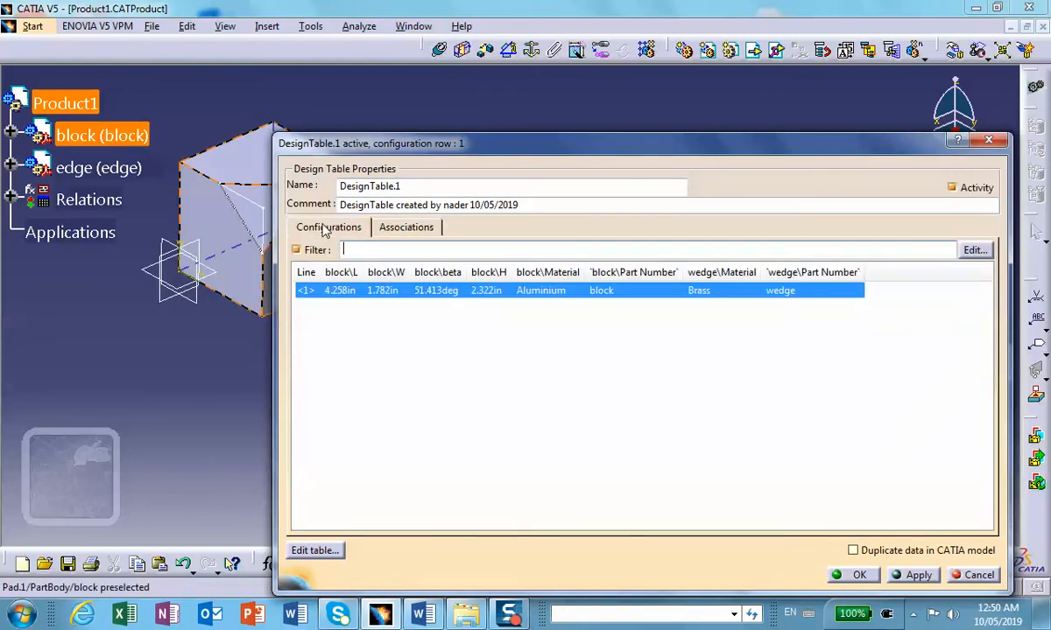
click(408, 227)
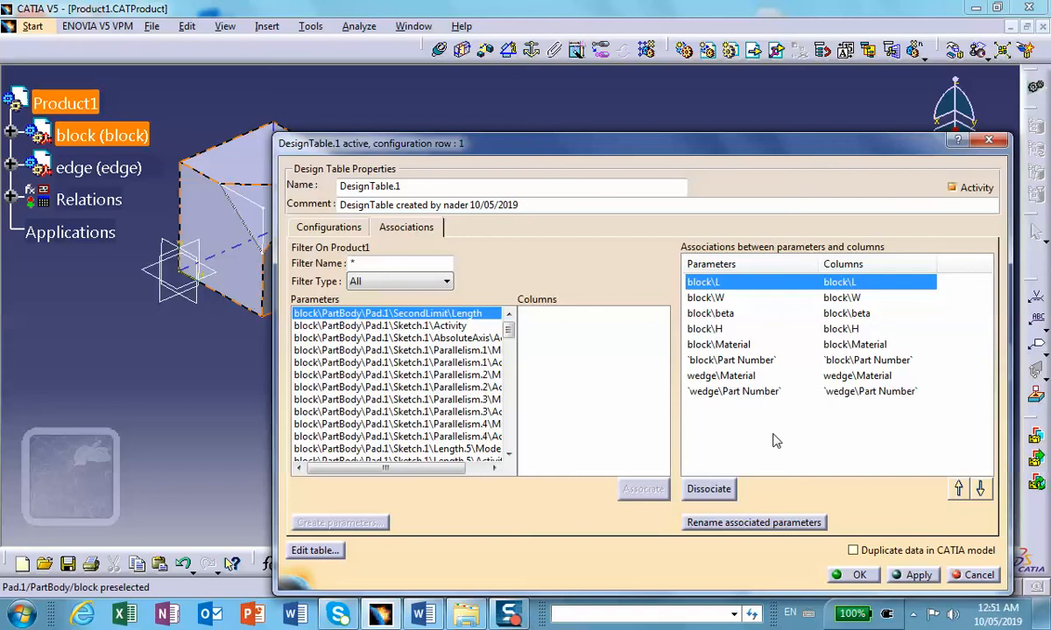
click(725, 360)
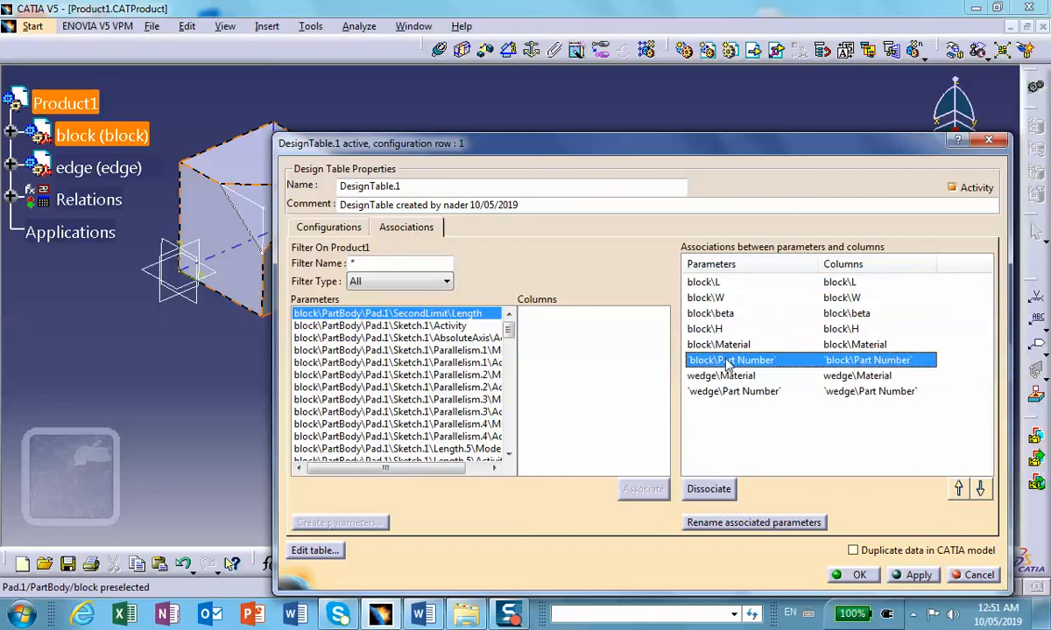
click(958, 490)
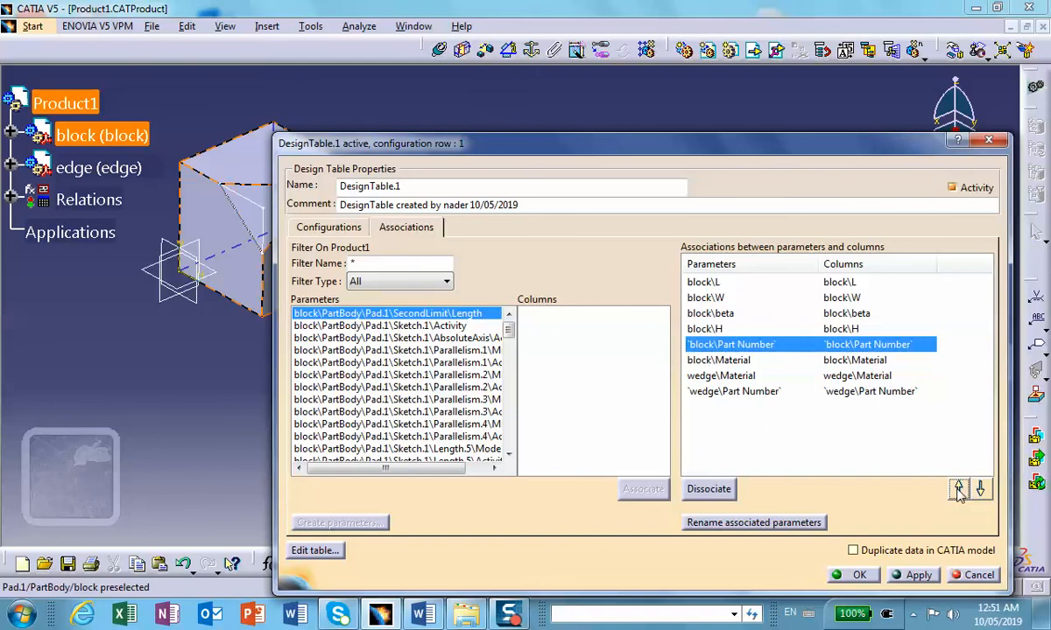
click(959, 491)
click(959, 490)
click(958, 490)
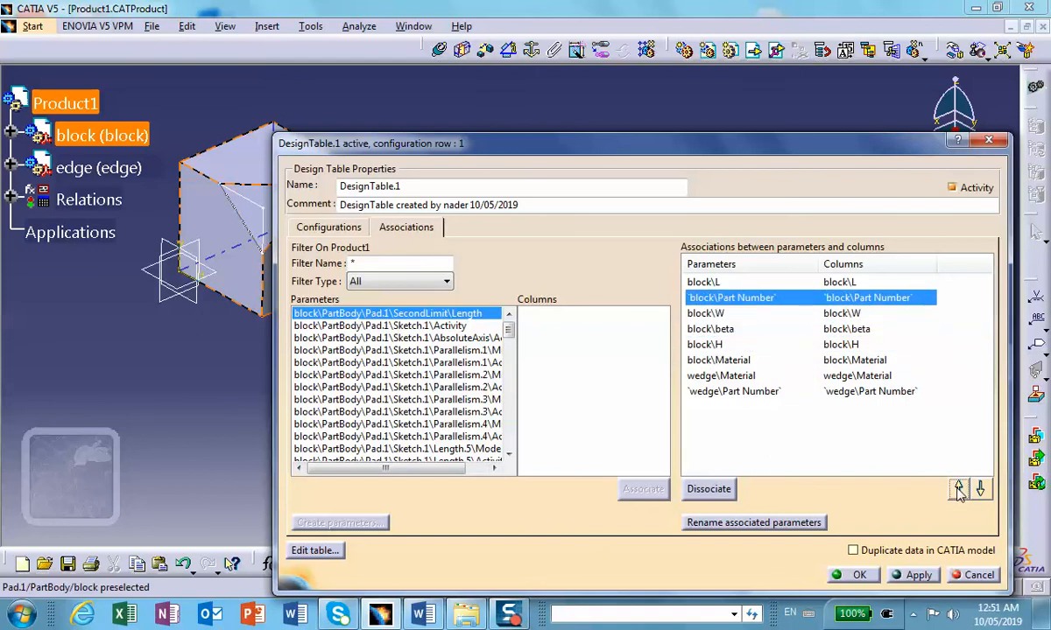
click(959, 490)
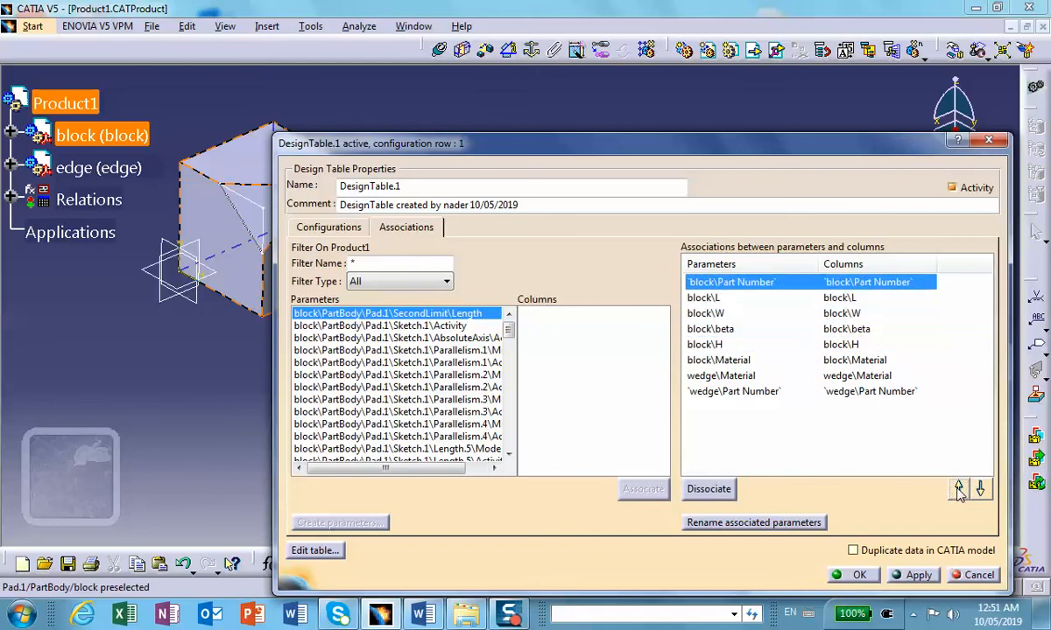
Step: Move block\Material directly below block\Part Number in the design table's associations
click(696, 360)
click(959, 490)
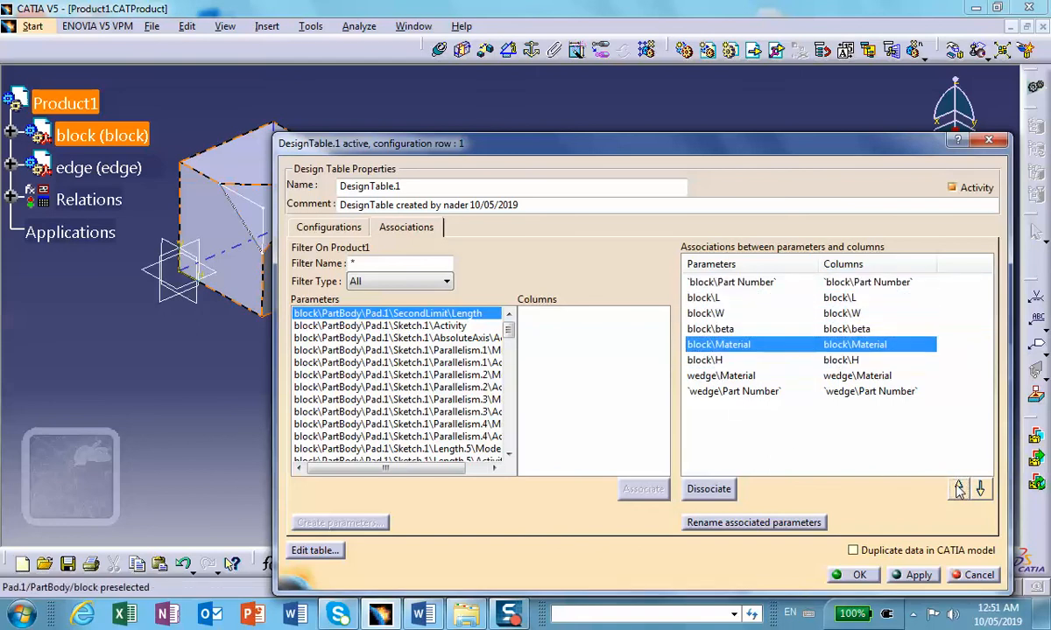
click(959, 490)
click(959, 490)
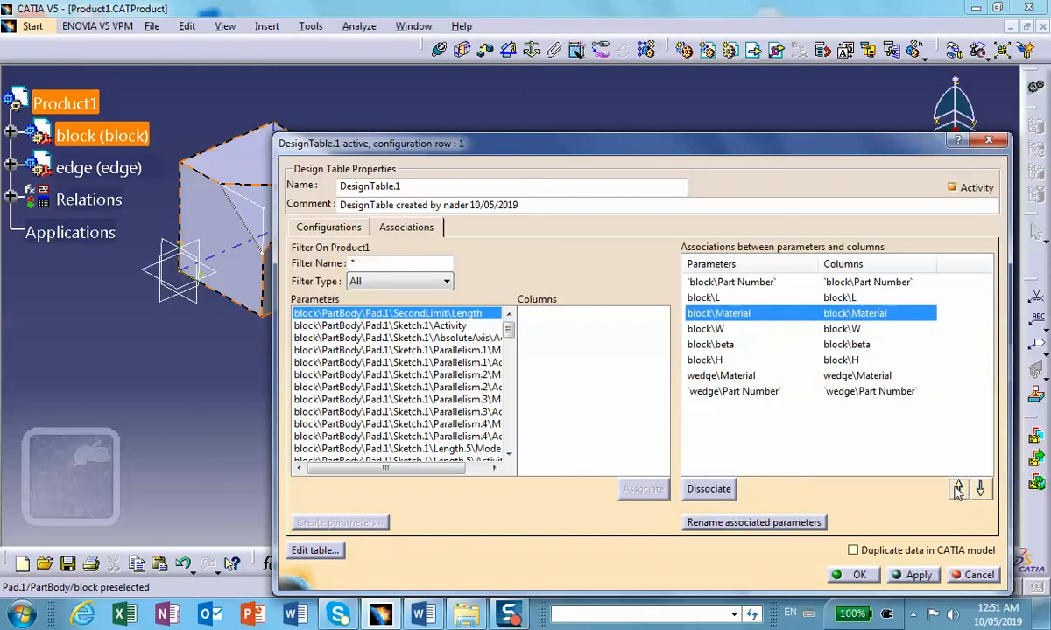
click(958, 491)
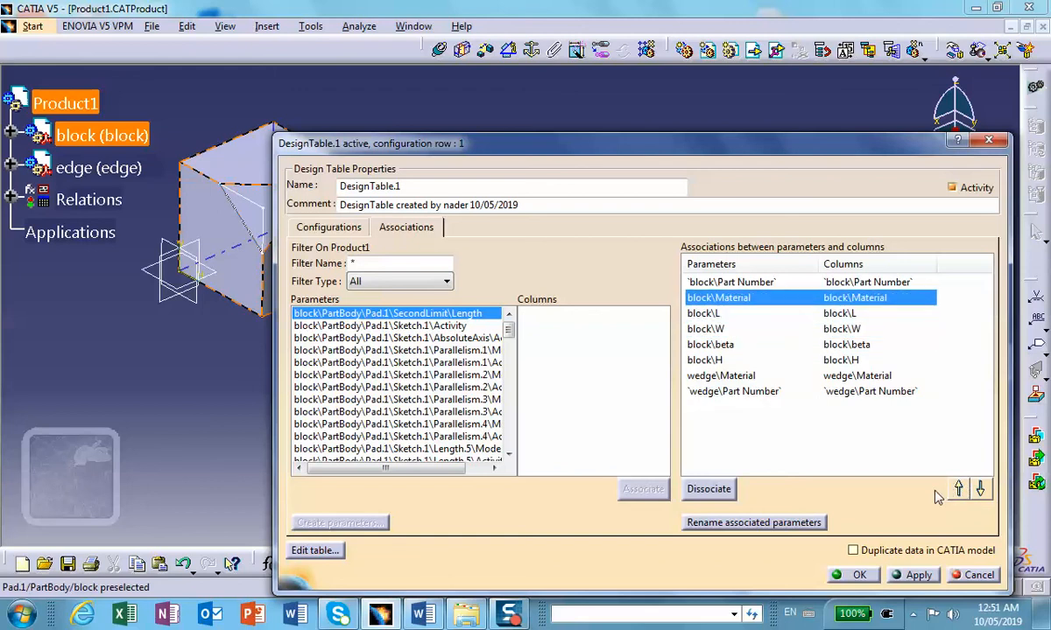
Step: Move wedge\Part Number directly below block\Material in the design table's associations
click(705, 377)
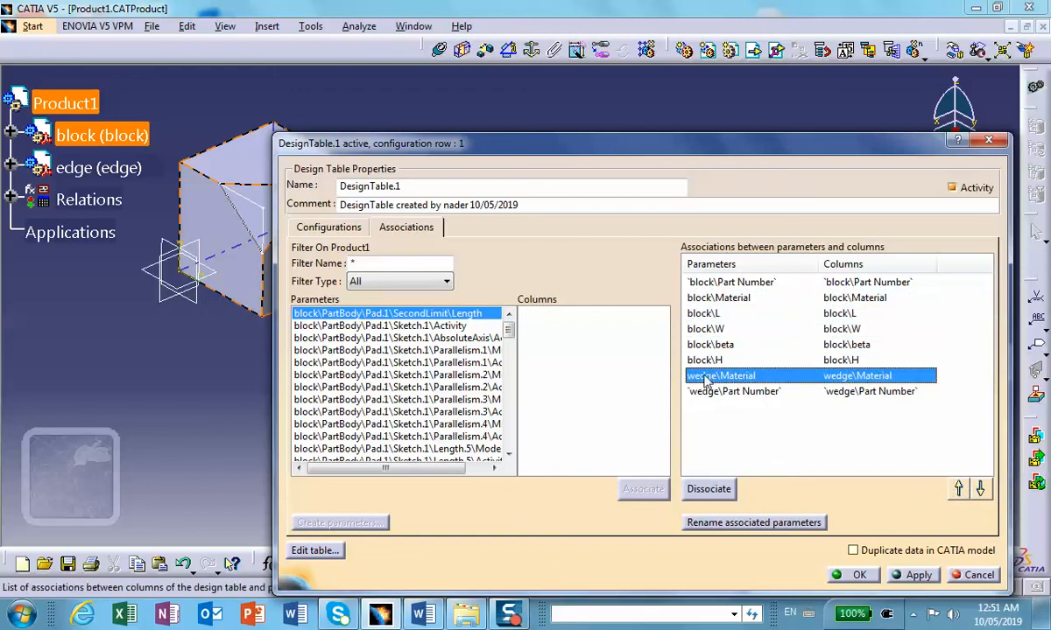
click(705, 391)
click(959, 488)
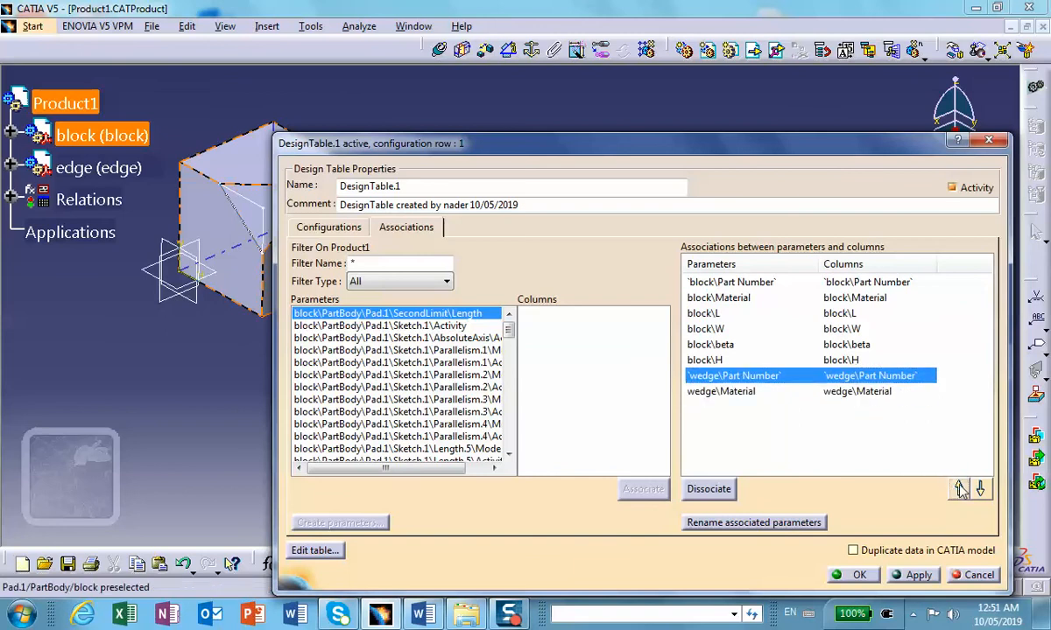
click(959, 488)
click(959, 488)
click(959, 490)
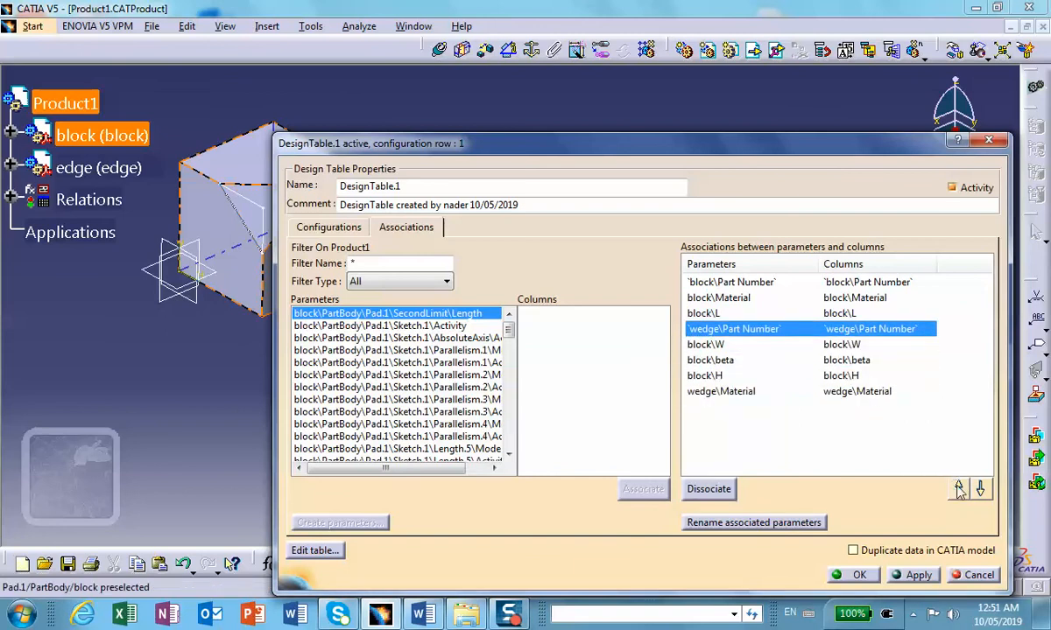
click(959, 491)
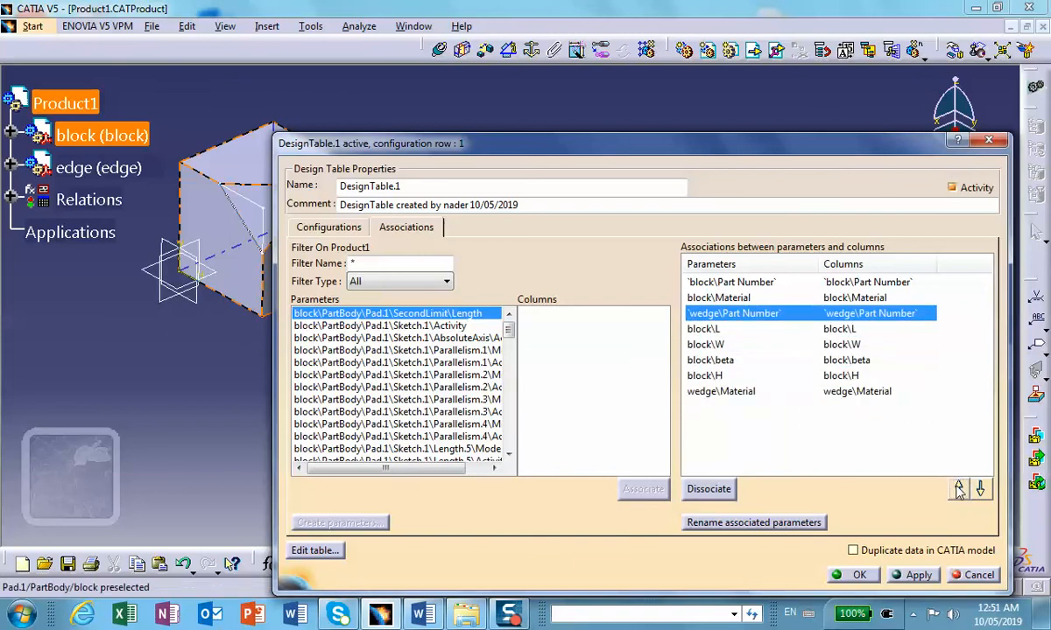
Step: Move wedge\Material directly below wedge\Part Number, ahead of the block's dimension parameters, in the design table's associations
click(718, 392)
click(959, 489)
click(958, 489)
click(959, 489)
click(959, 488)
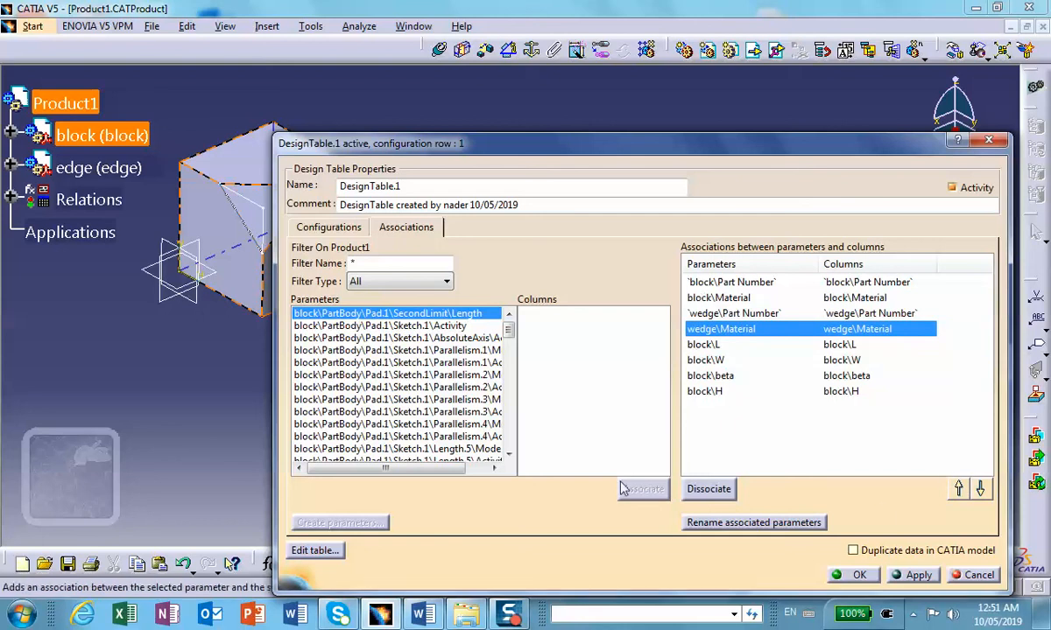
Step: Widen the dimension columns in the design table's configurations, and open the table in Excel with its columns widened for the parameter headings
click(317, 227)
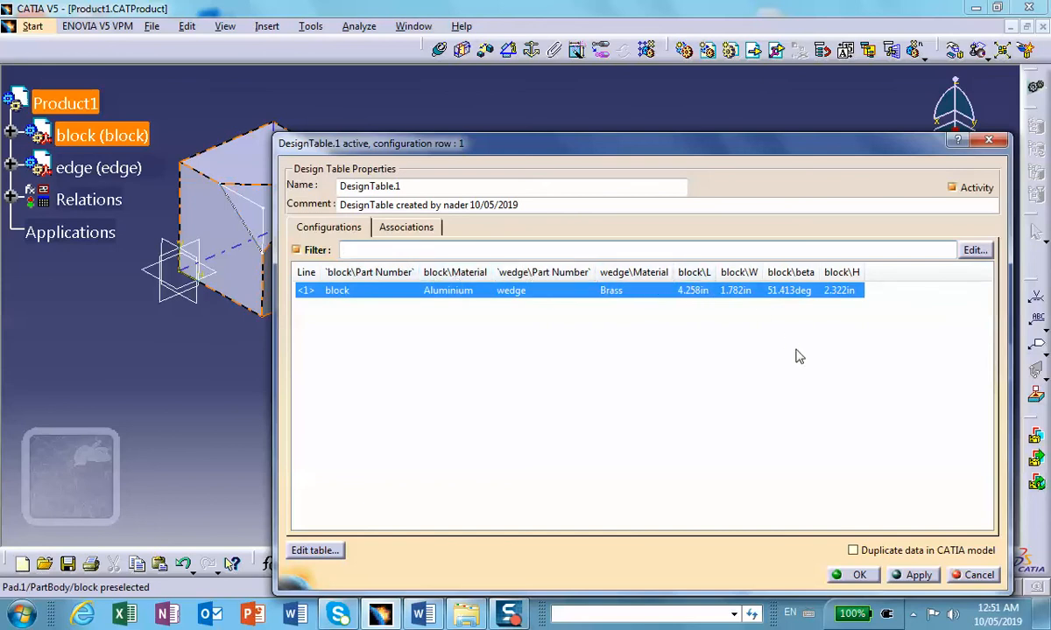
drag(719, 272, 862, 272)
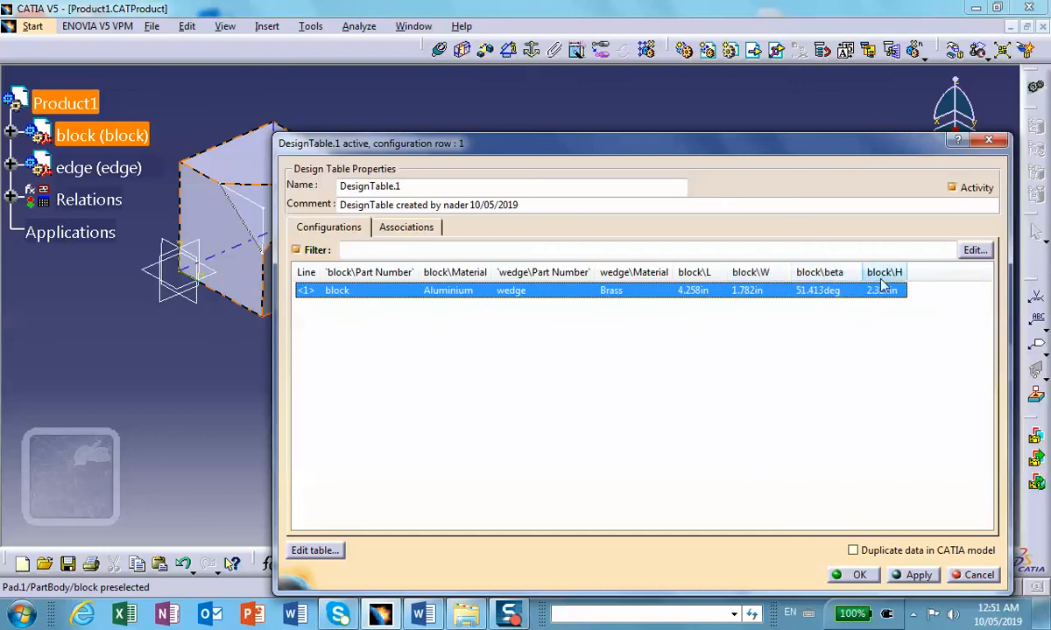
click(314, 552)
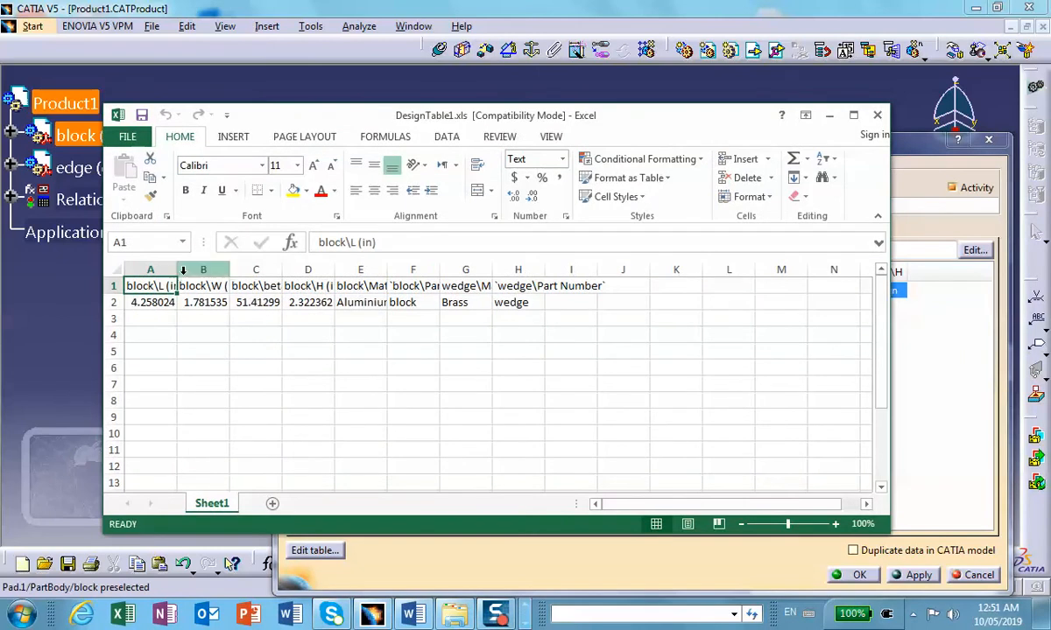
click(146, 315)
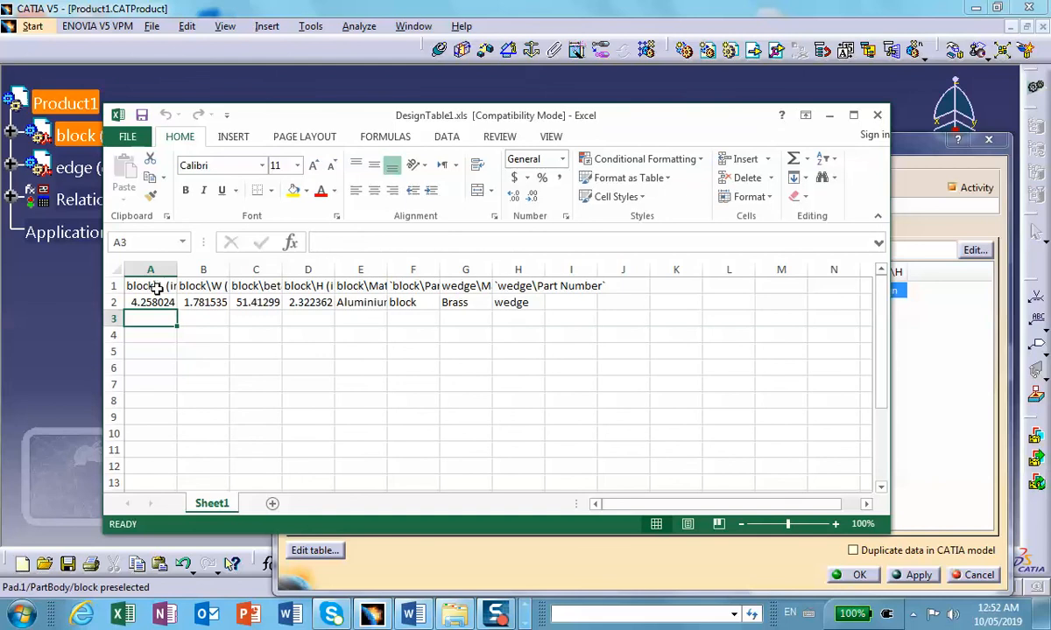
drag(176, 271, 797, 272)
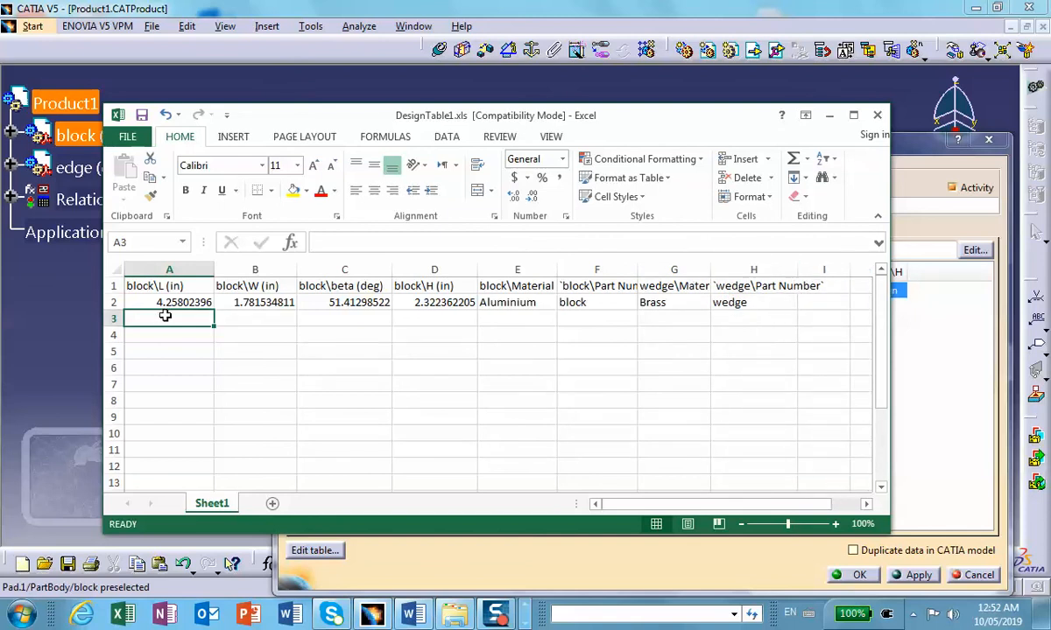
Step: Fill row 3 of the worksheet with block\L 6 in, block\W 3 in, block\beta 45 deg and block\H 2 in
text(6)
click(257, 317)
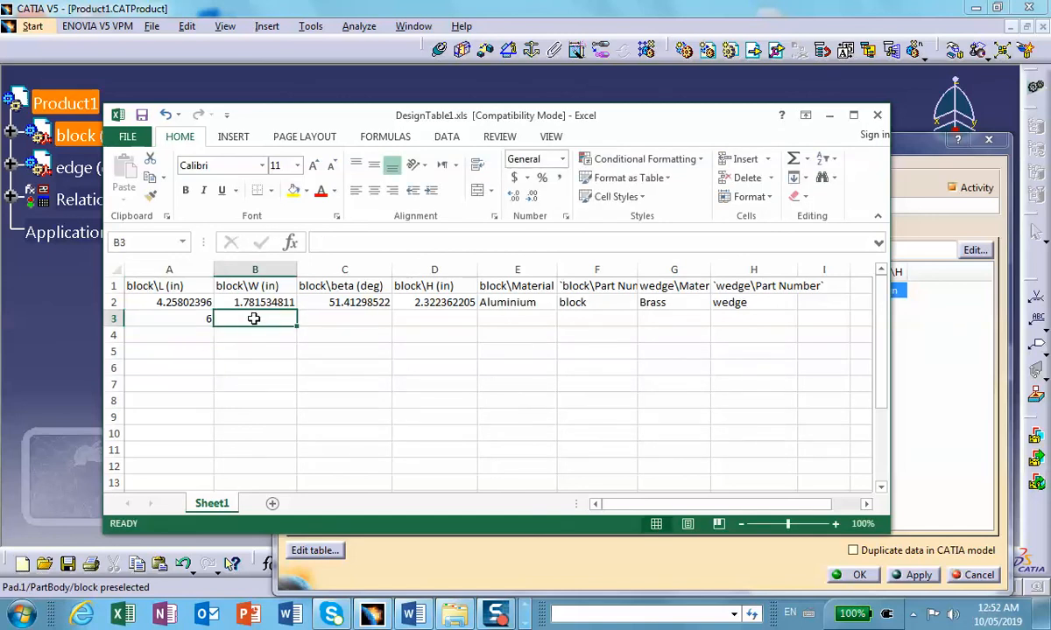
text(3)
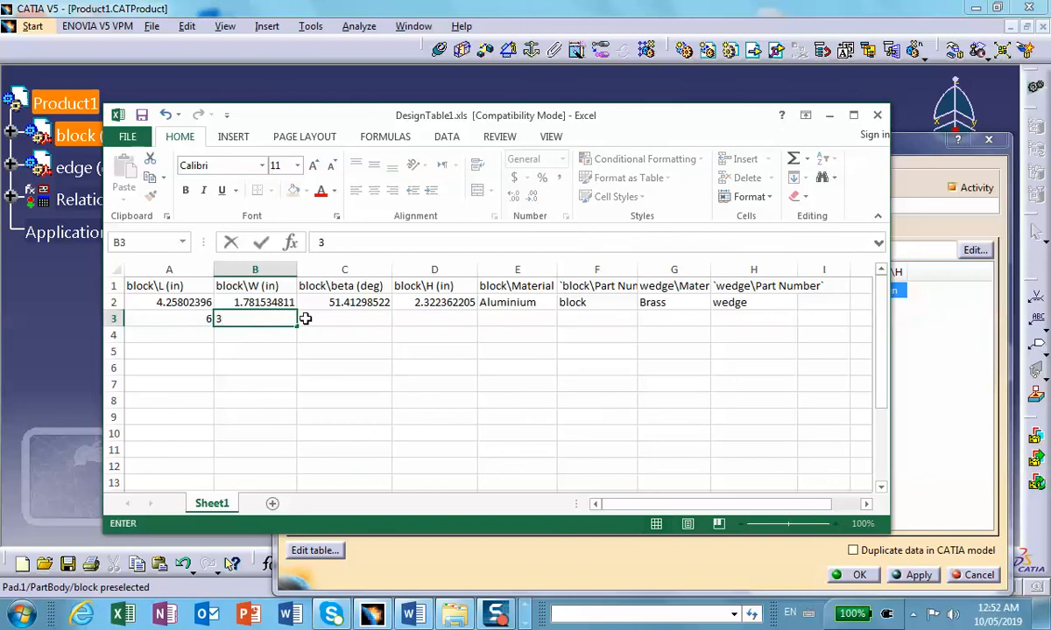
click(338, 318)
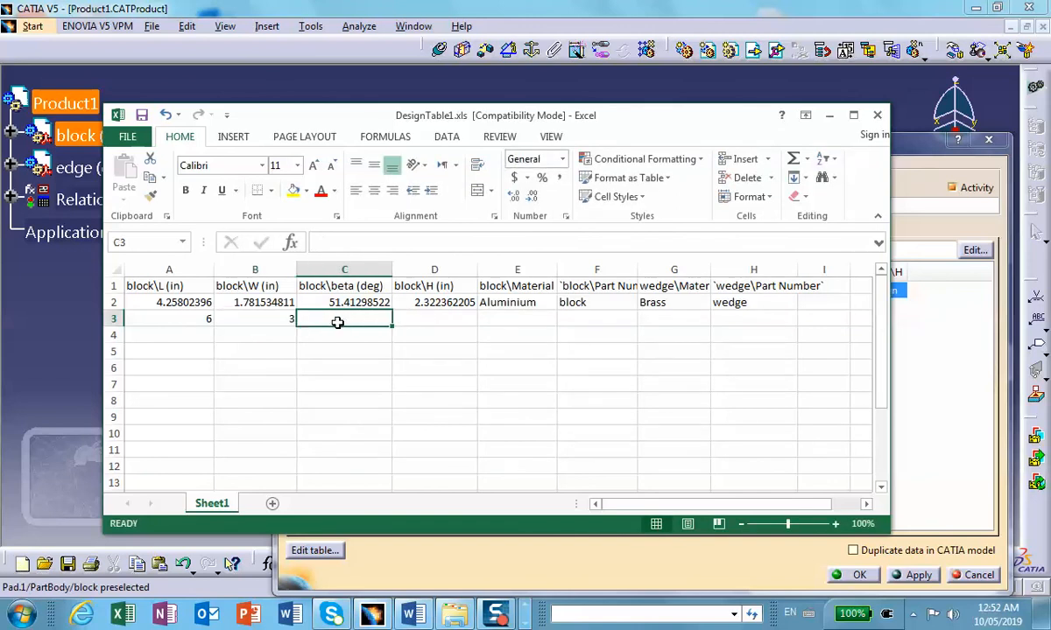
text(45)
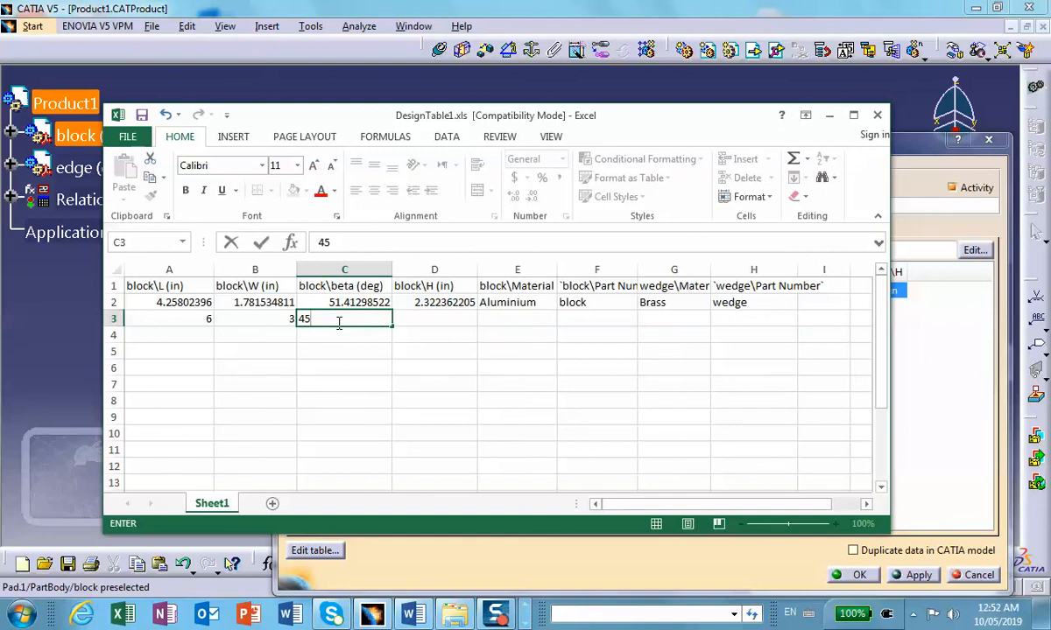
click(429, 321)
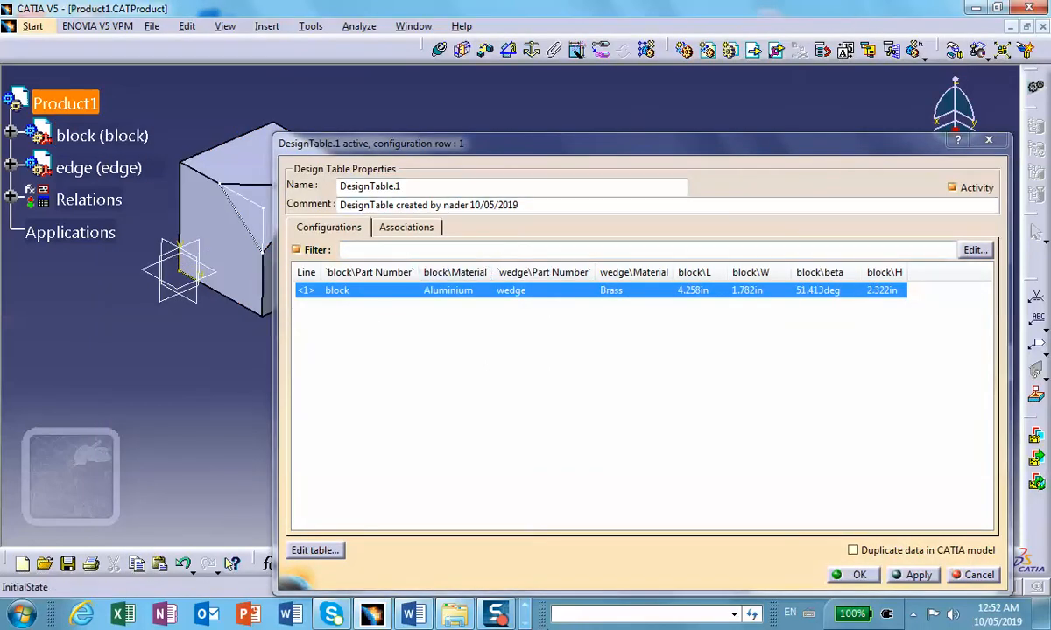
drag(540, 617, 608, 620)
click(533, 617)
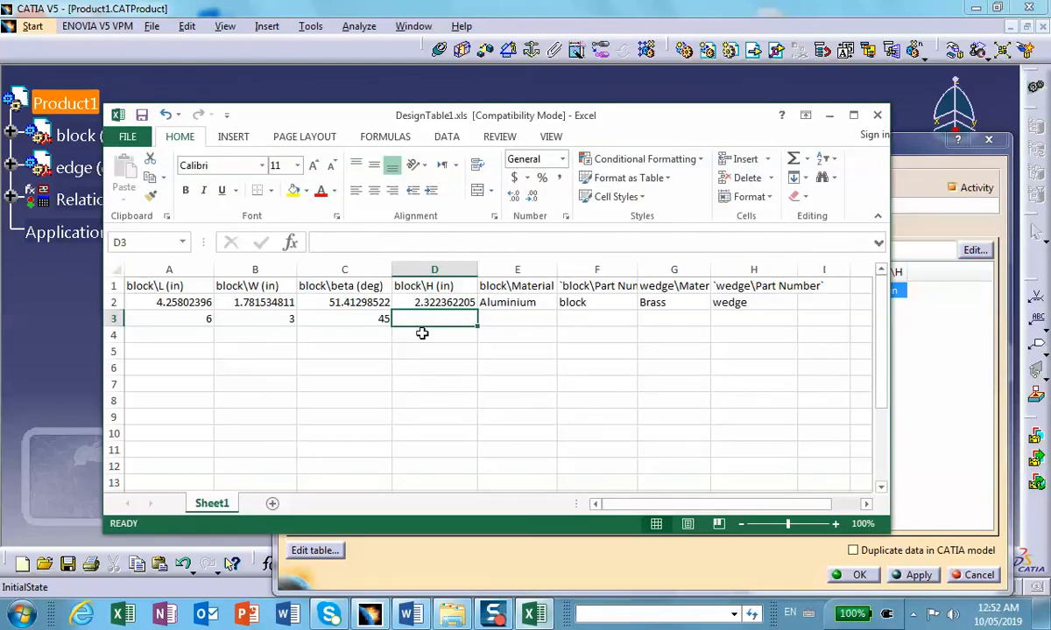
text(2)
Step: Enter Gold as the block\Material in row 3 and go to the row's block\Part Number cell
click(506, 317)
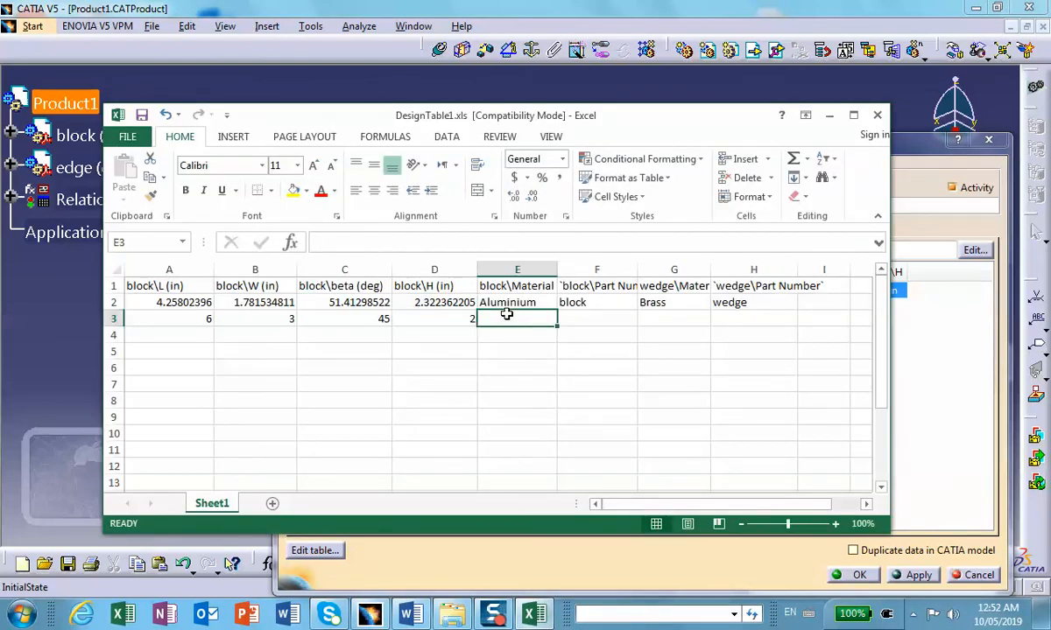
text(Gol)
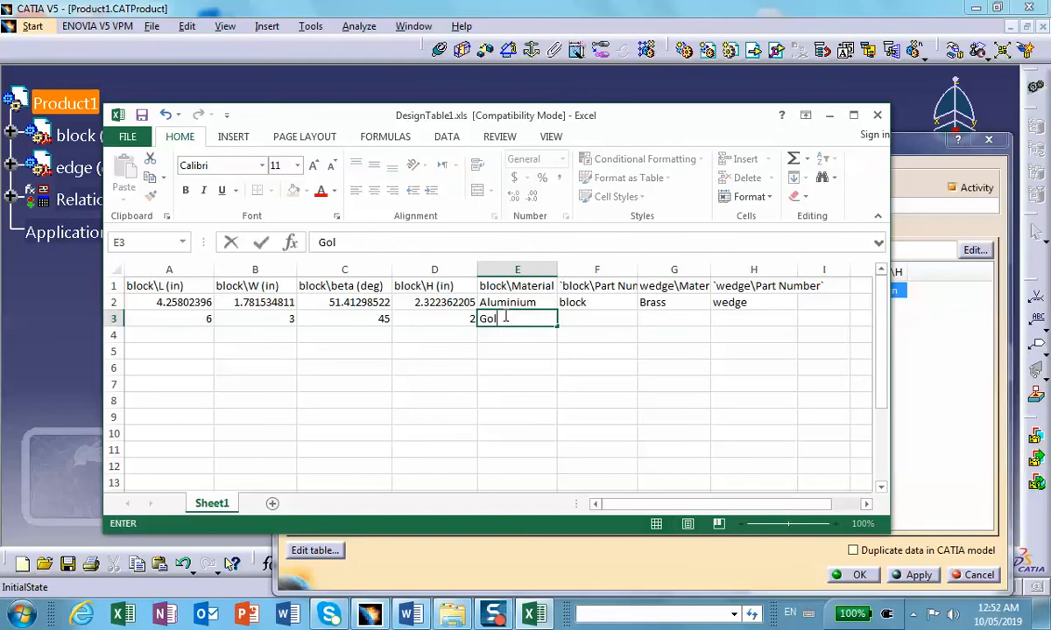
text(d)
click(579, 319)
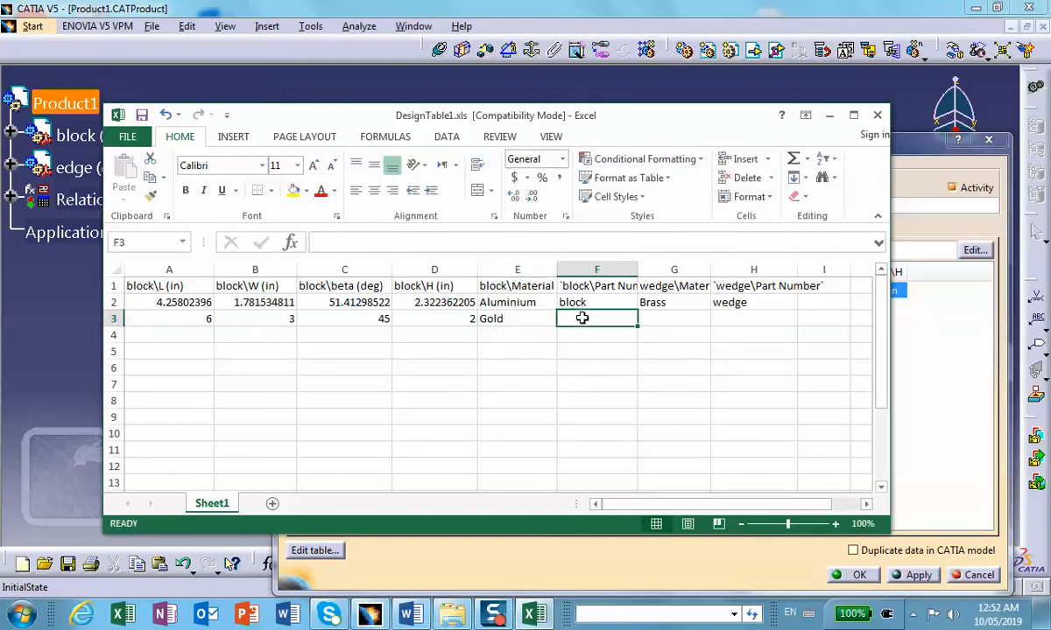
Step: Enter b001 as the block\Part Number in row 3 of the worksheet
text(myblo)
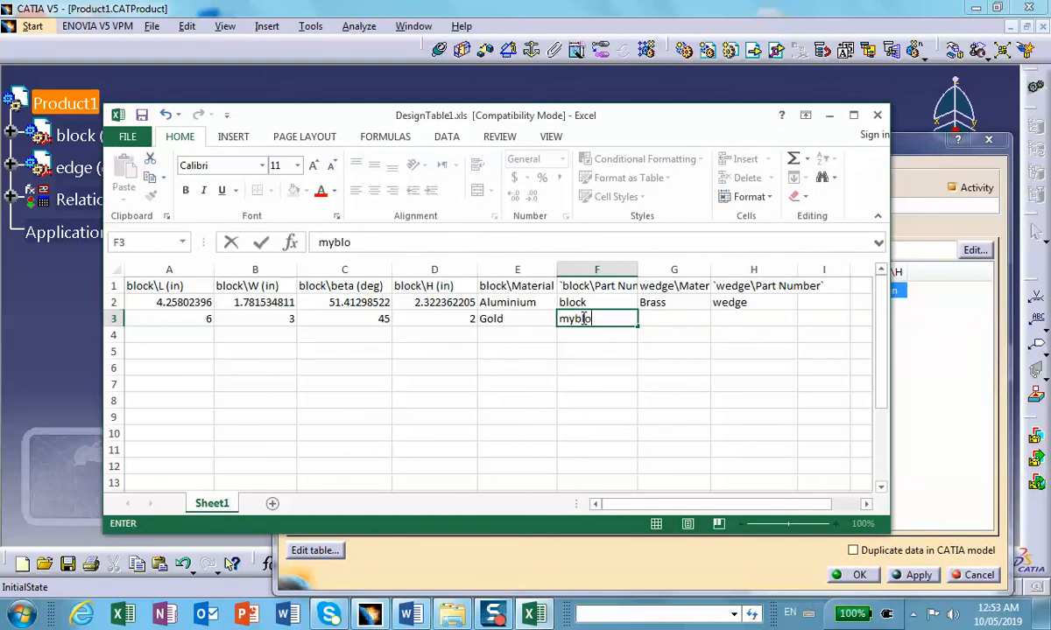
key(BackSpace)
key(BackSpace)
key(BackSpace)
text(b00)
Step: Complete row 3 with Iron as the wedge\Material and w001 as the wedge\Part Number
click(674, 319)
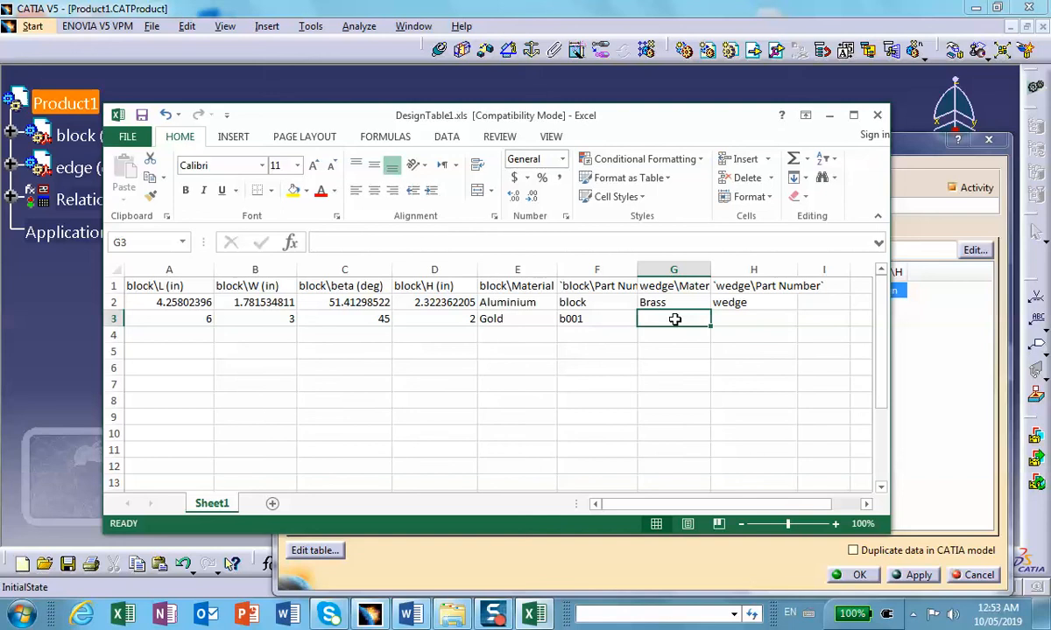
text(Iron)
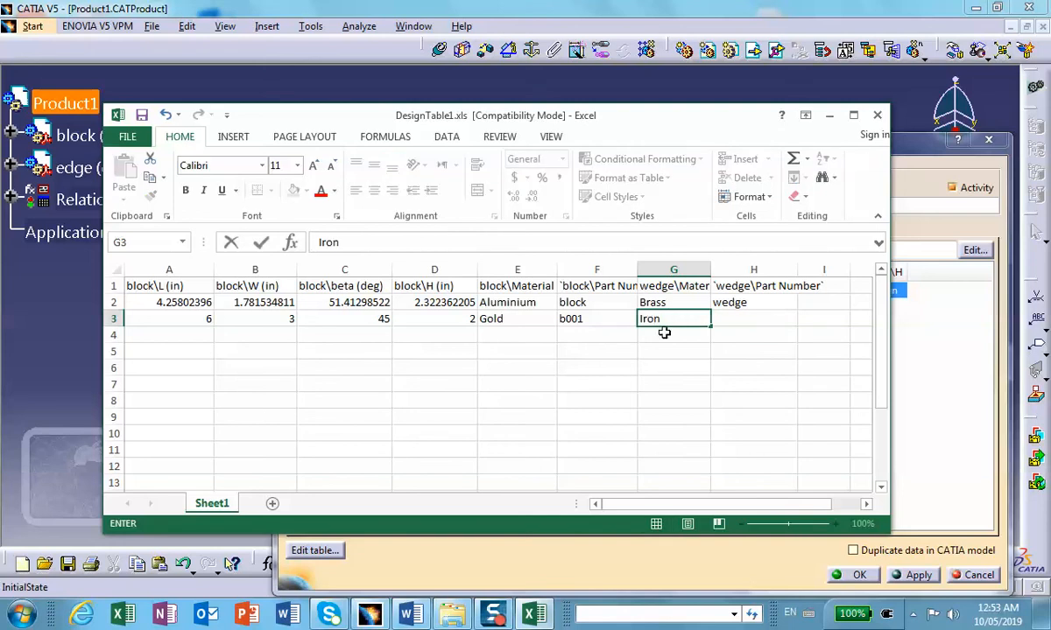
click(726, 319)
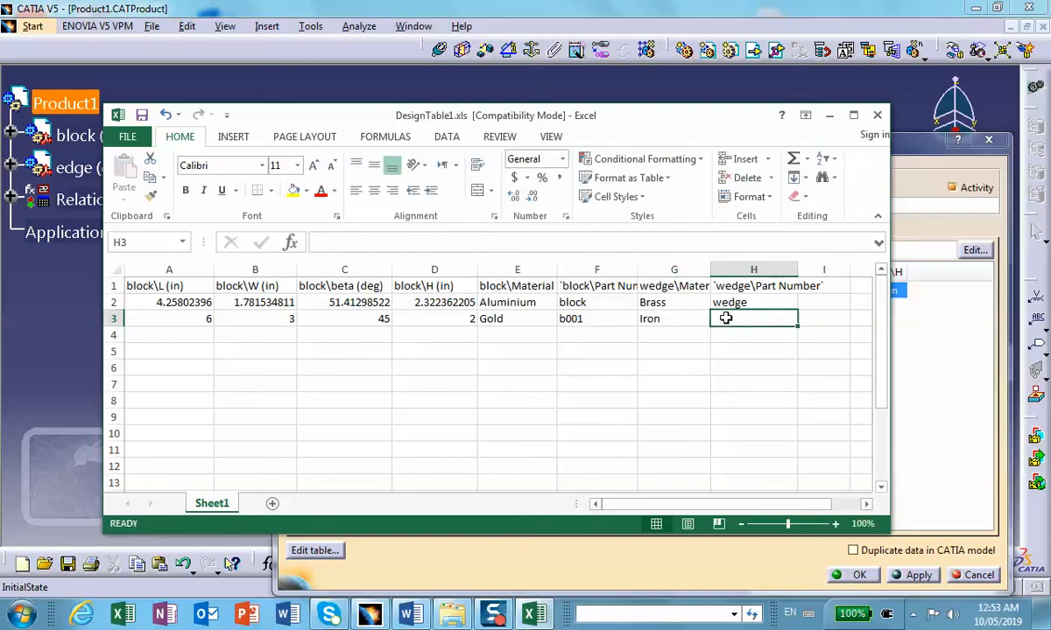
text(wedge)
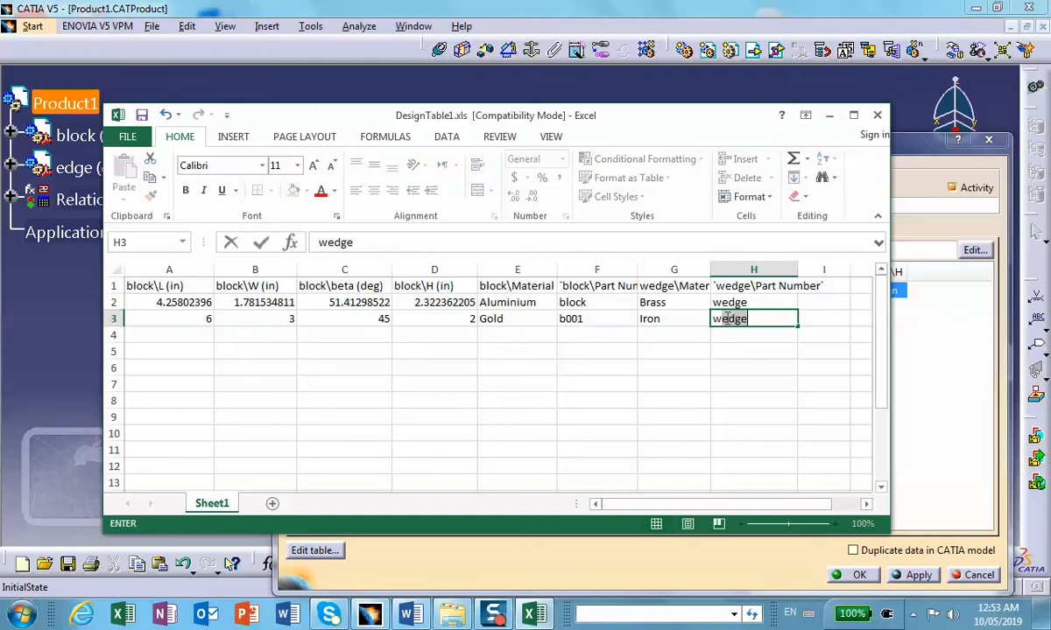
text(001)
Step: Fill row 4 of the worksheet with block\L 8 in, block\W 5 in, block\beta 20 deg and block\H 7 in
click(187, 335)
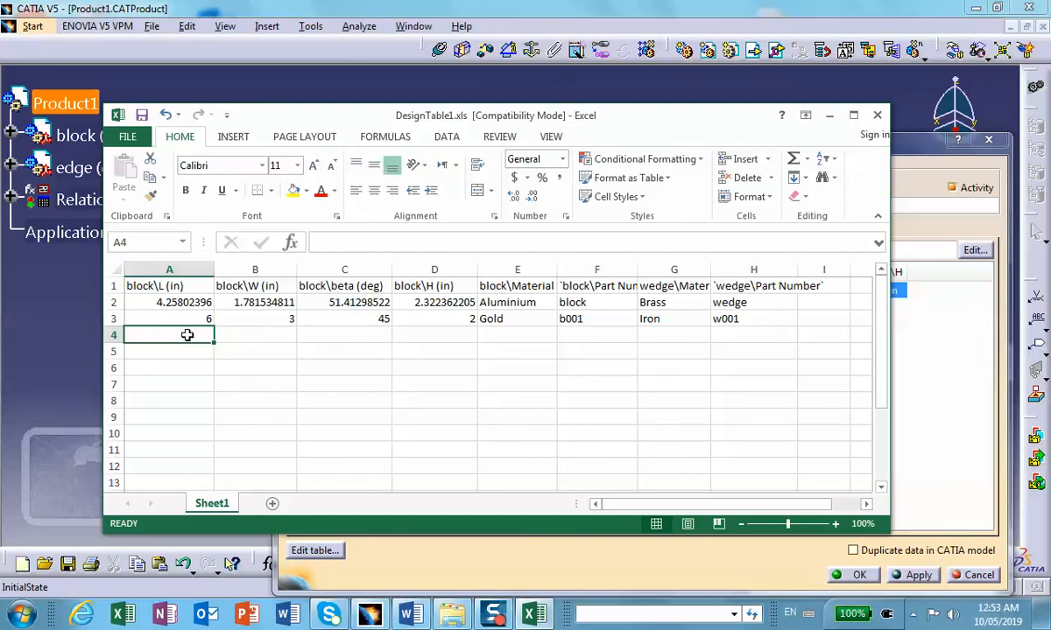
text(8)
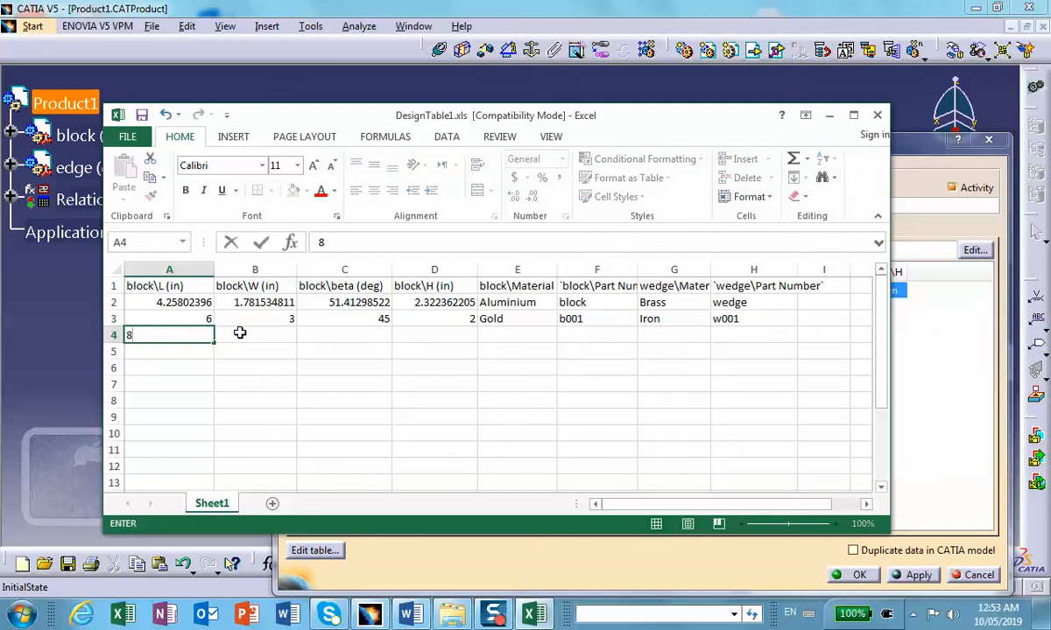
click(245, 334)
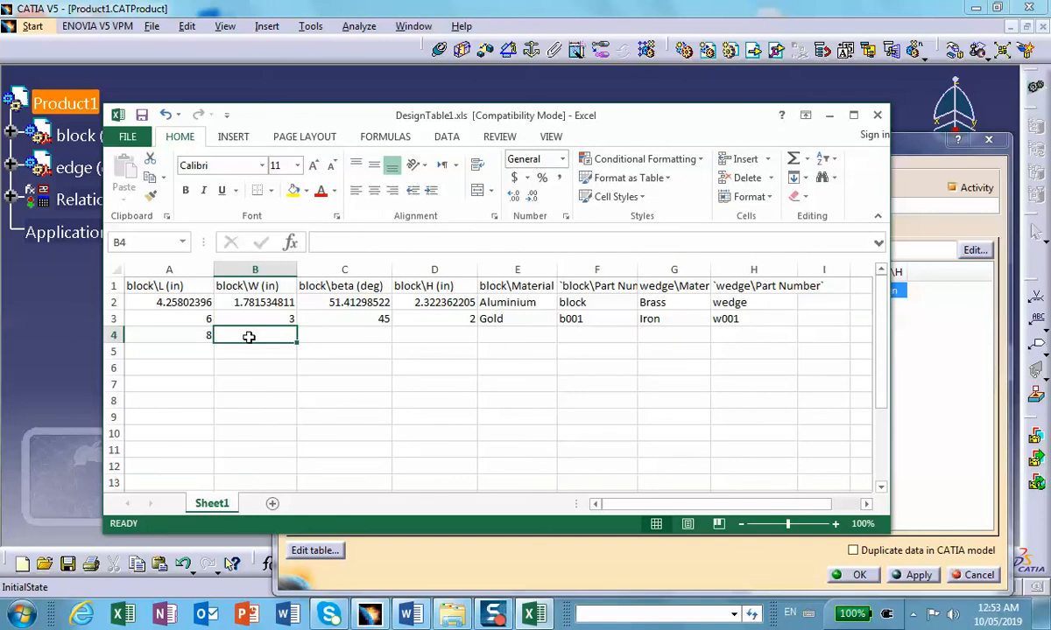
text(5)
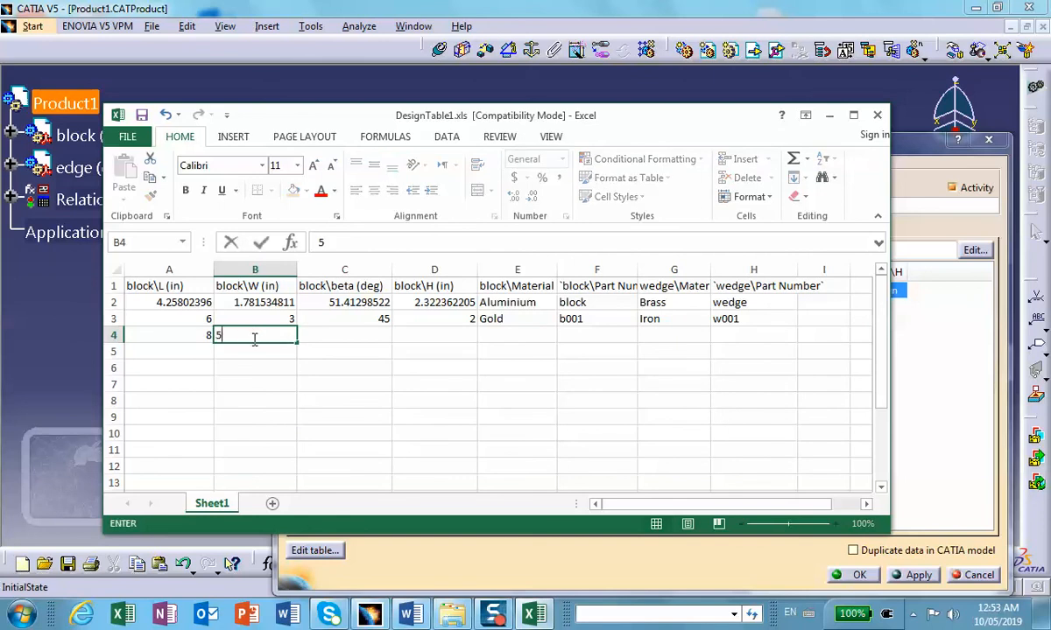
click(330, 337)
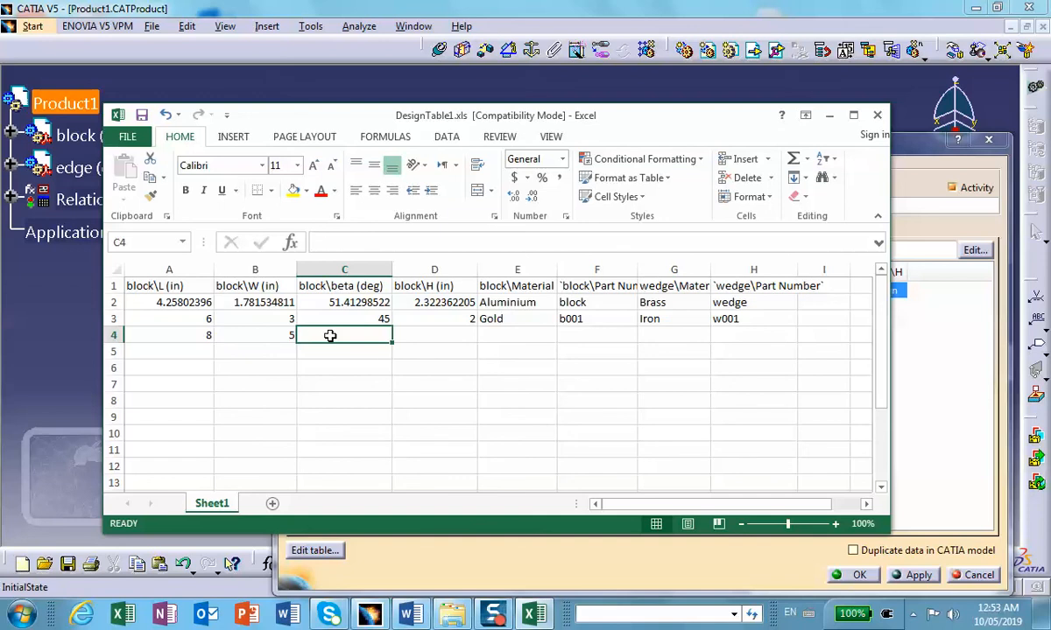
text(20)
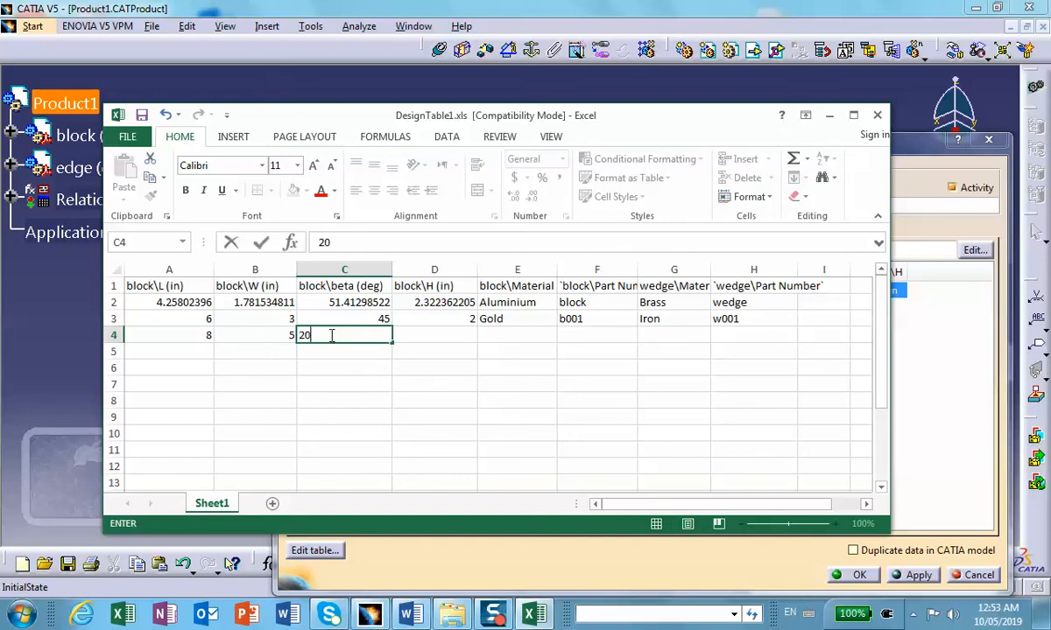
click(425, 334)
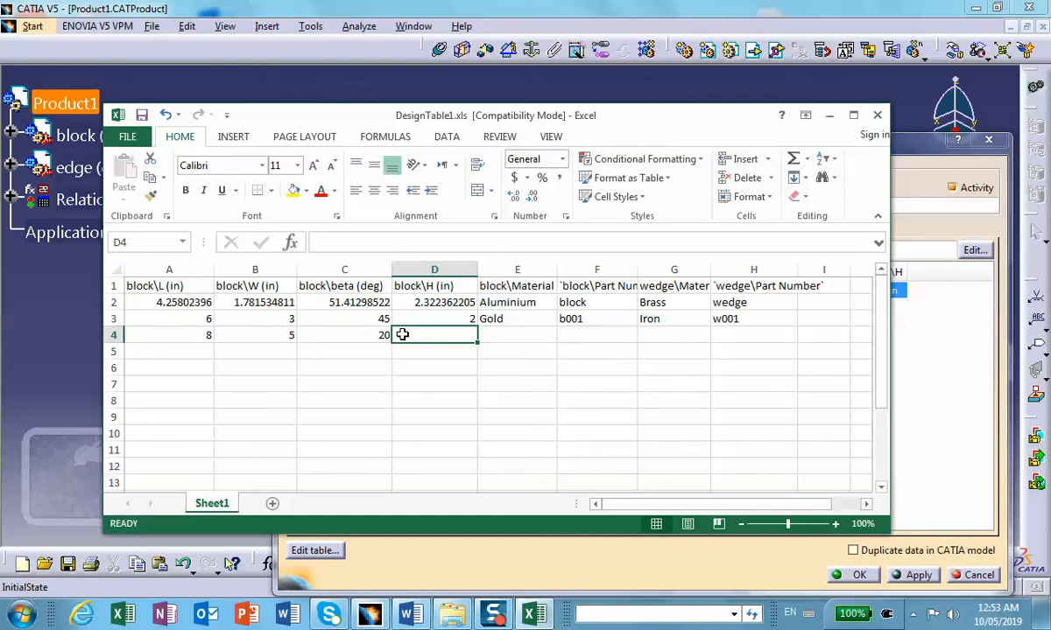
text(7)
Step: Complete row 4 with block\Material Steel, block\Part Number b002, wedge\Material Copper and wedge\Part Number w002
click(512, 336)
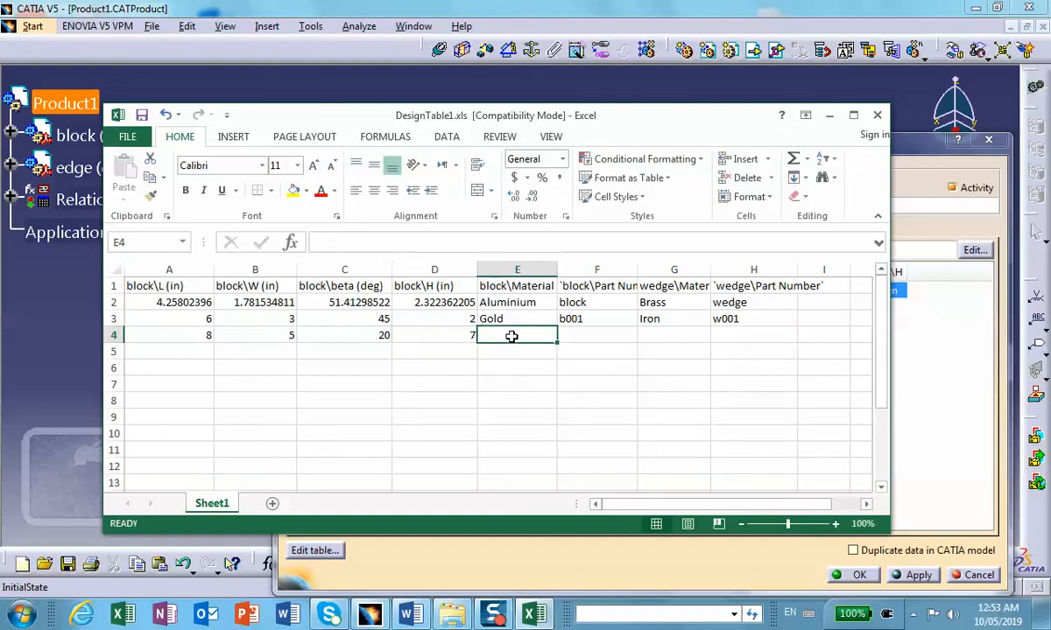
text(Steel)
click(590, 335)
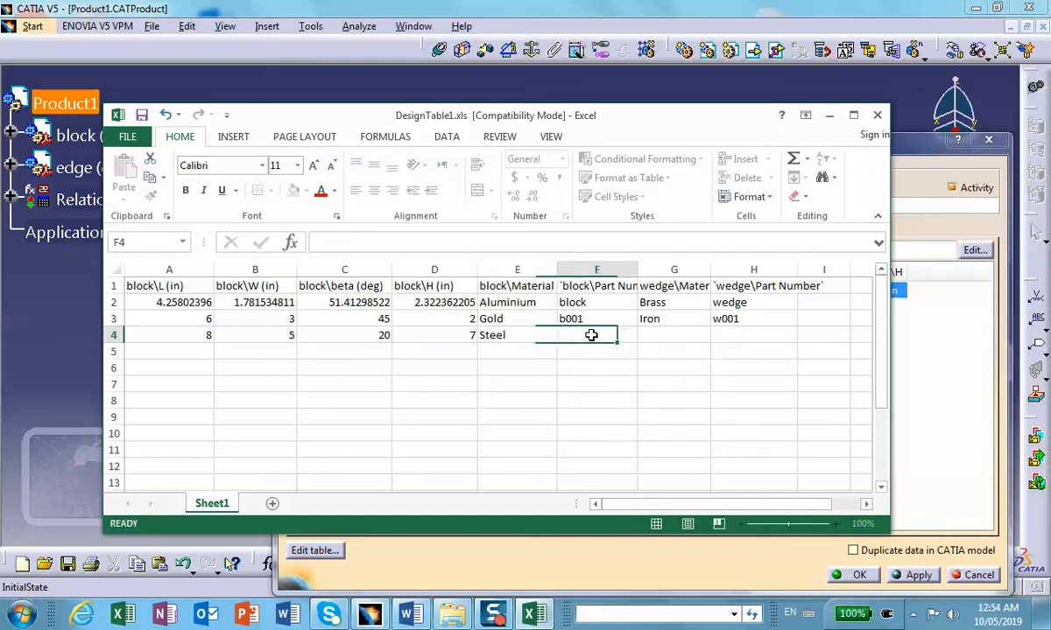
text(b001)
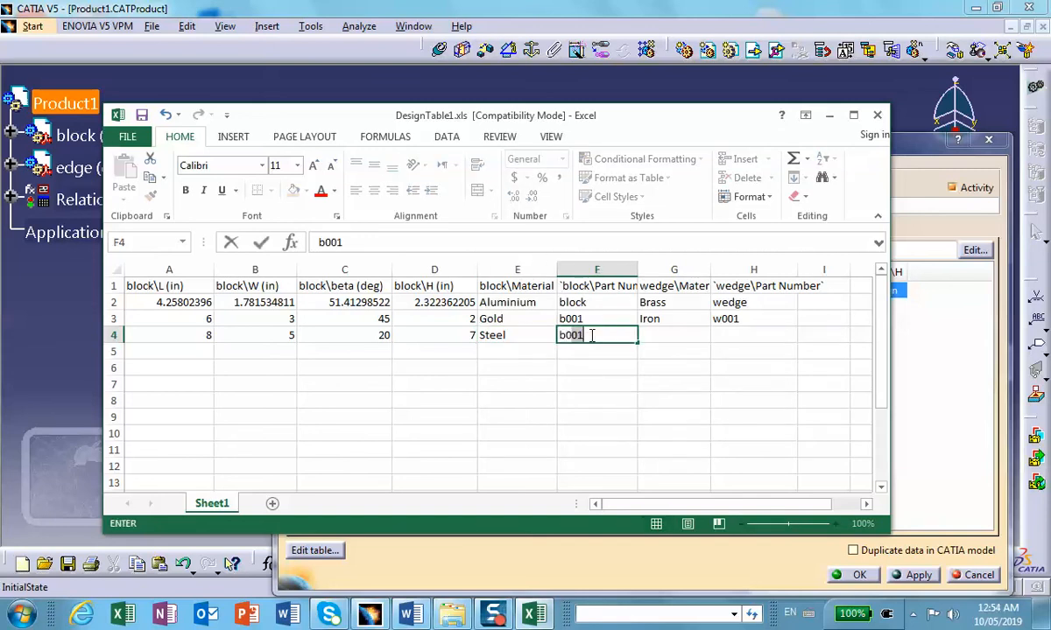
click(661, 330)
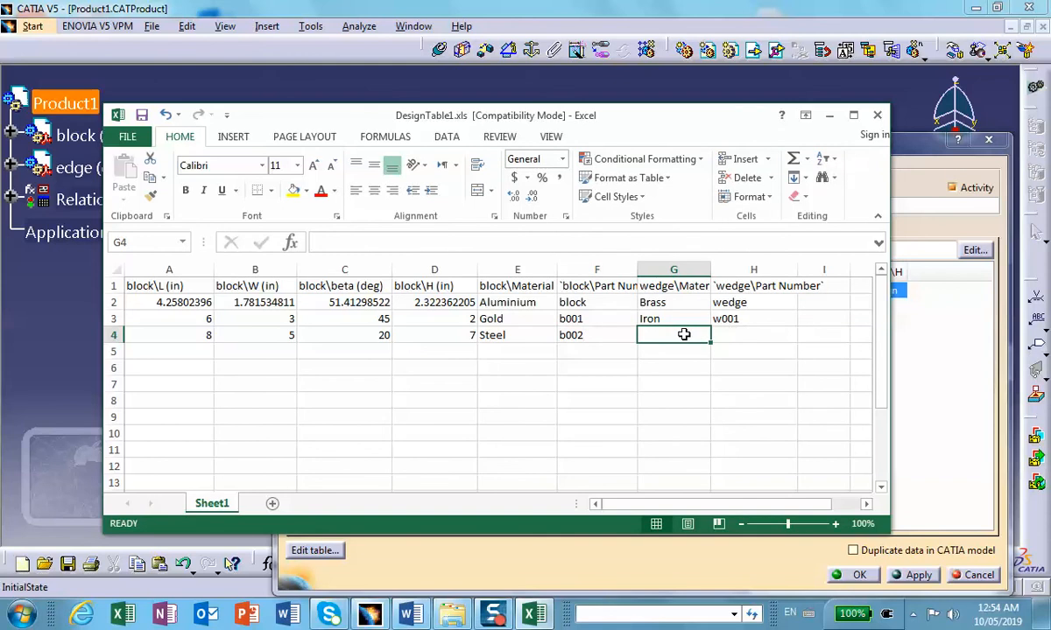
text(Copper)
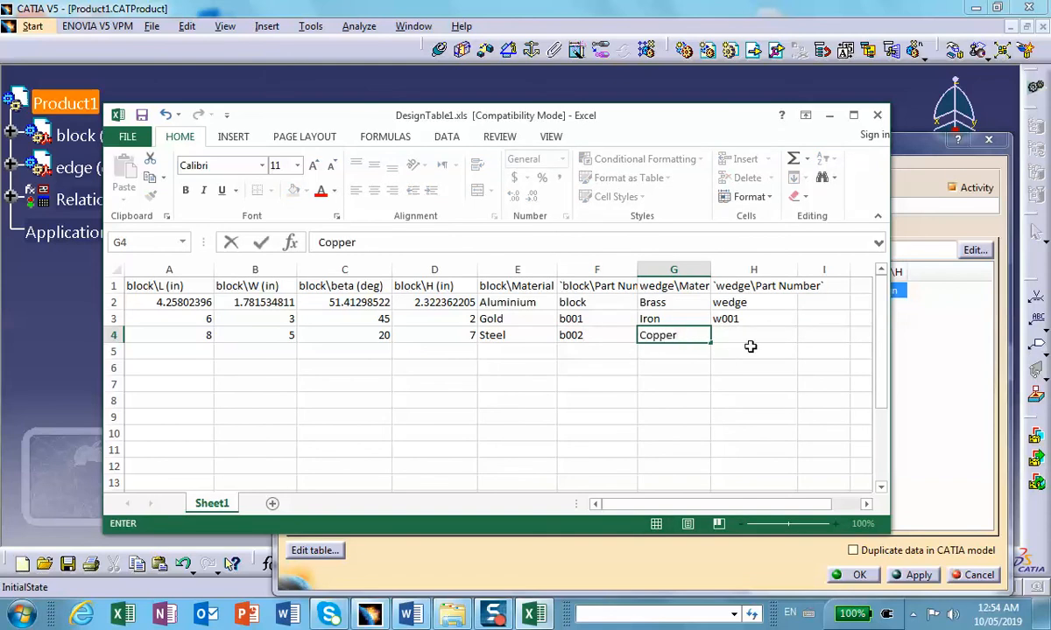
click(741, 334)
text(w002)
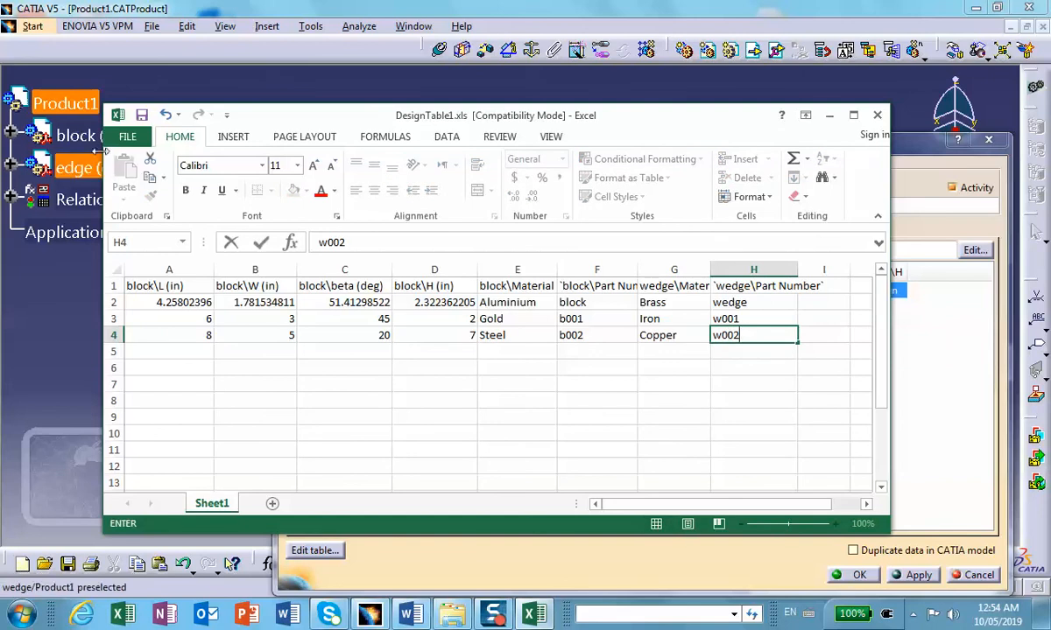
Step: Save and close the DesignTable1.xls workbook, and dismiss the design table synchronization report in CATIA
click(141, 115)
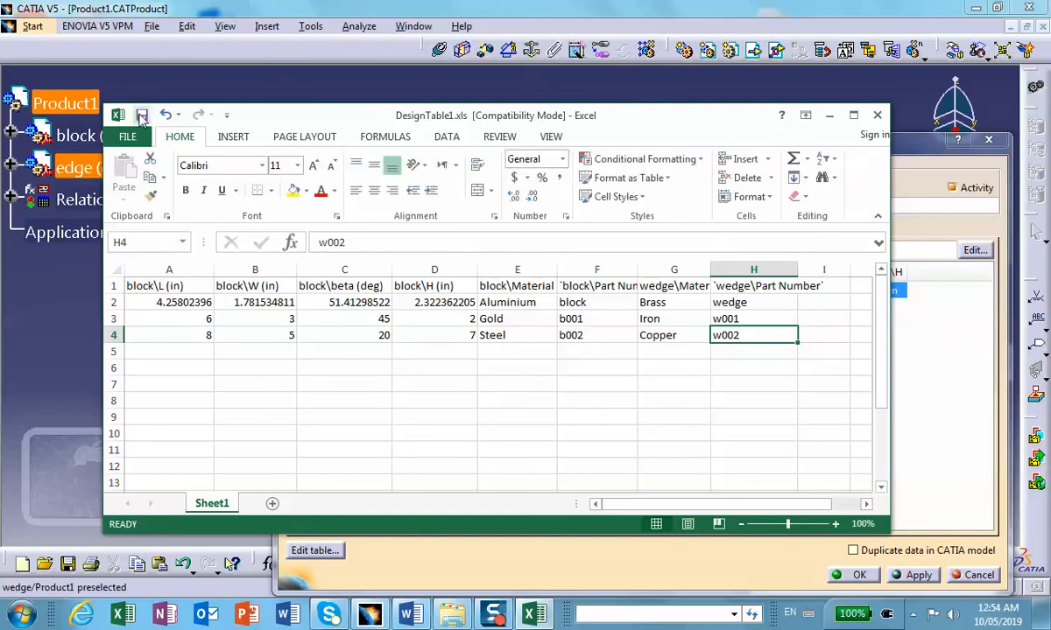
click(878, 115)
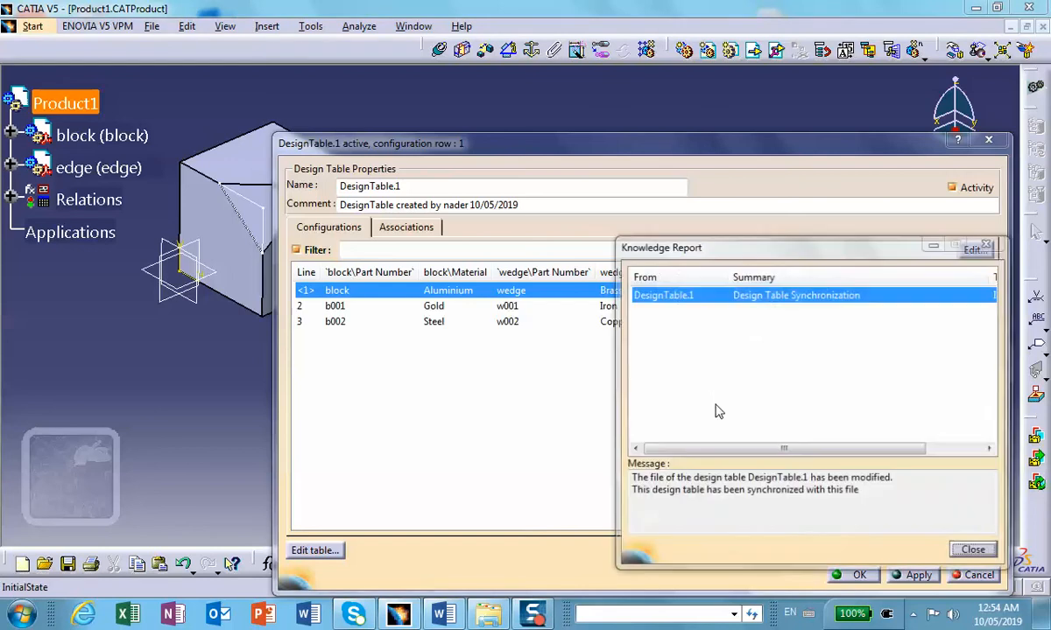
click(973, 551)
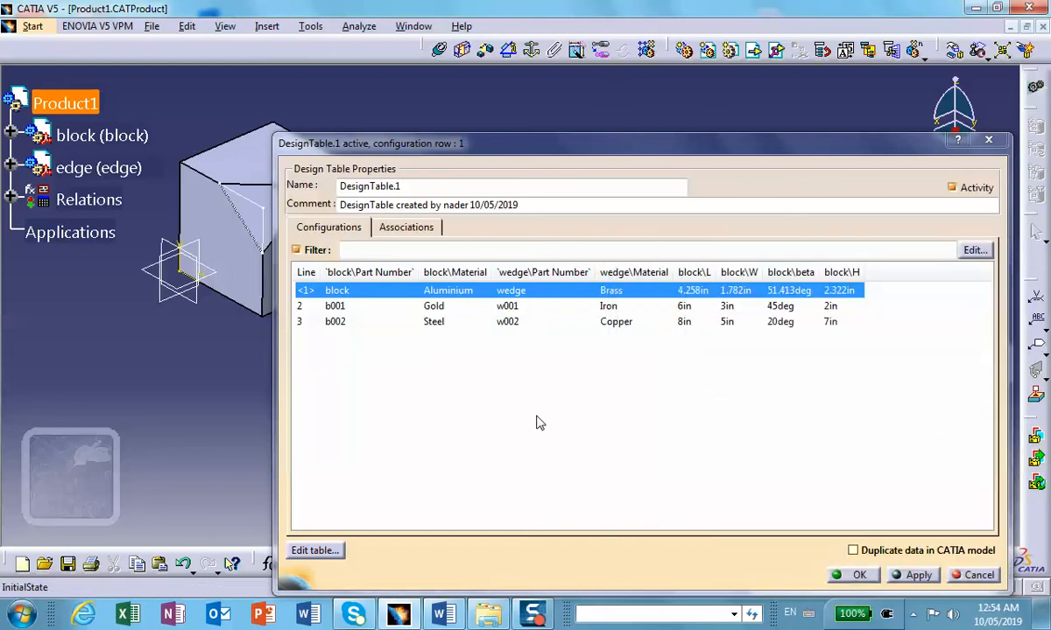
Step: Select configuration line 2 (b001 Gold, w001 Iron) in the design table and update the assembly
middle_drag(254, 223, 42, 333)
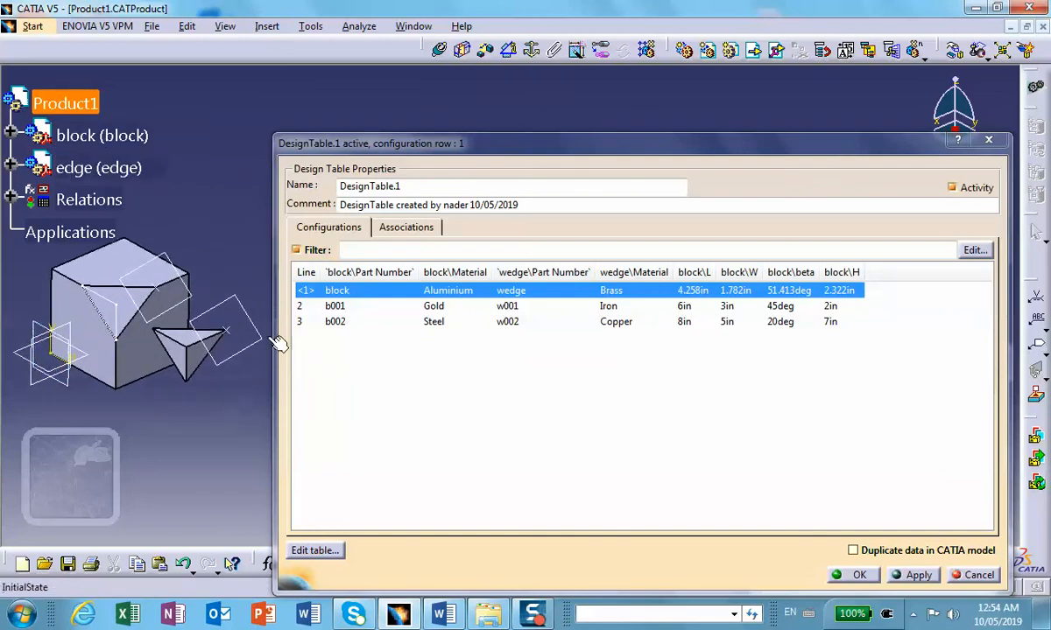
click(344, 306)
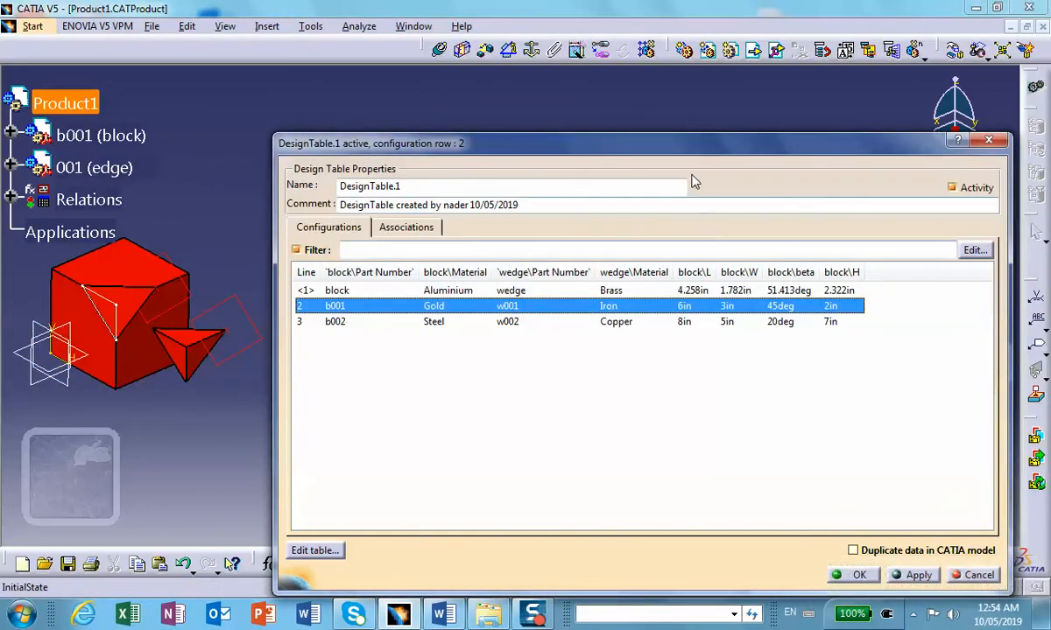
drag(685, 144, 690, 104)
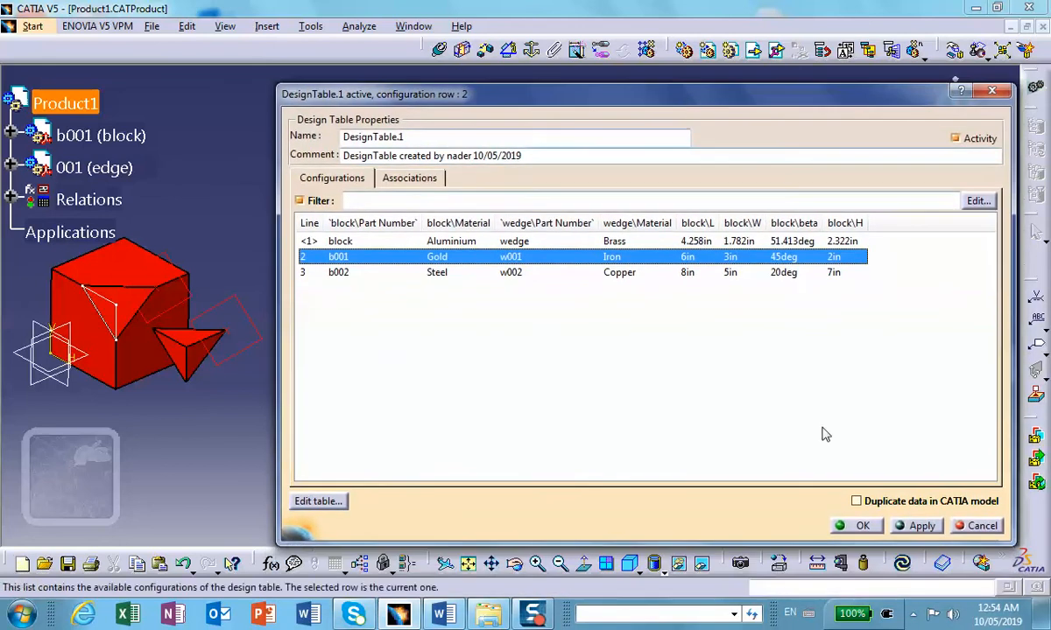
click(902, 564)
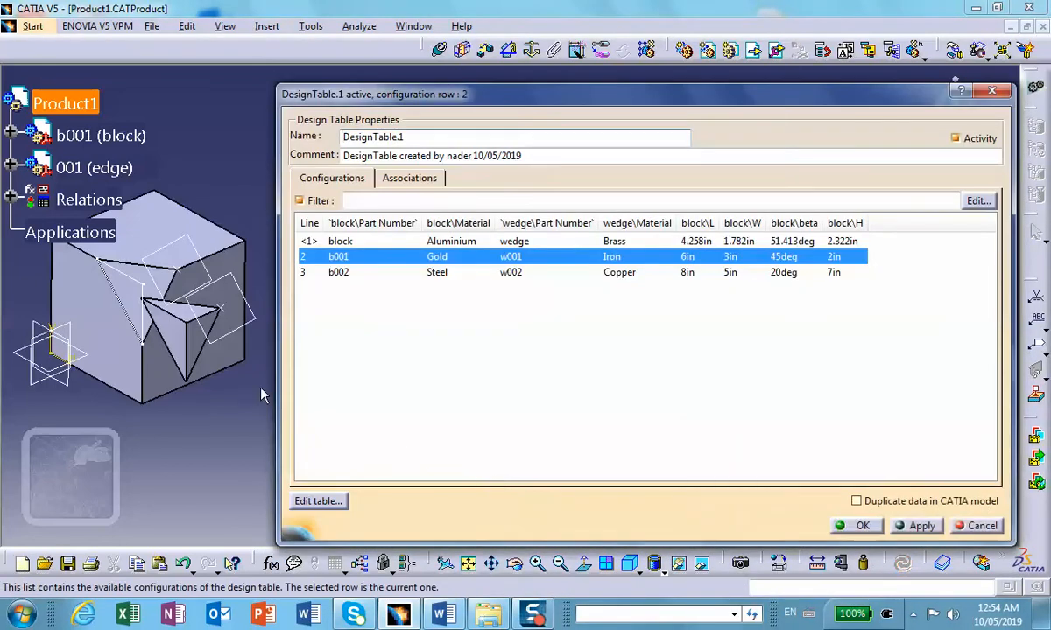
Step: Switch the design table to configuration line 3 (b002 Steel, w002 Copper), update the assembly and inspect the resized block and wedge
middle_drag(188, 329, 423, 309)
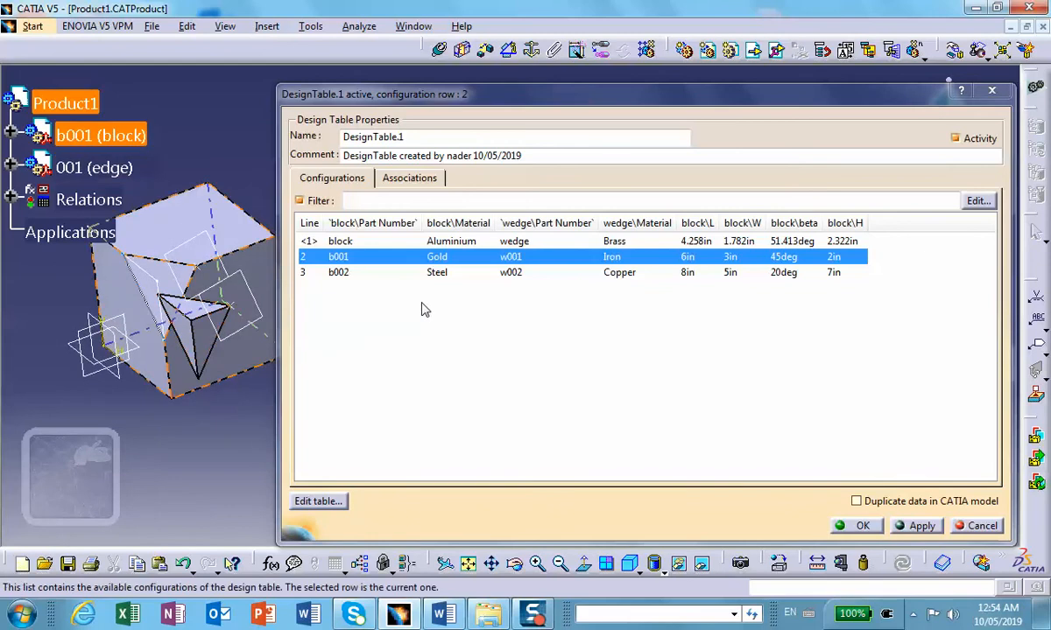
click(524, 273)
click(902, 563)
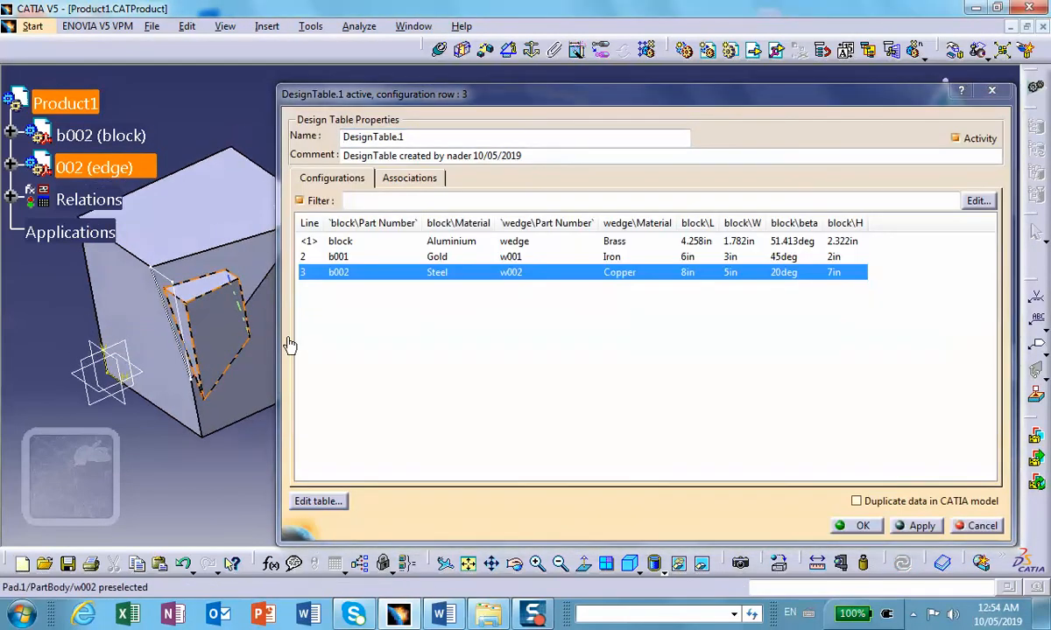
drag(487, 102, 632, 129)
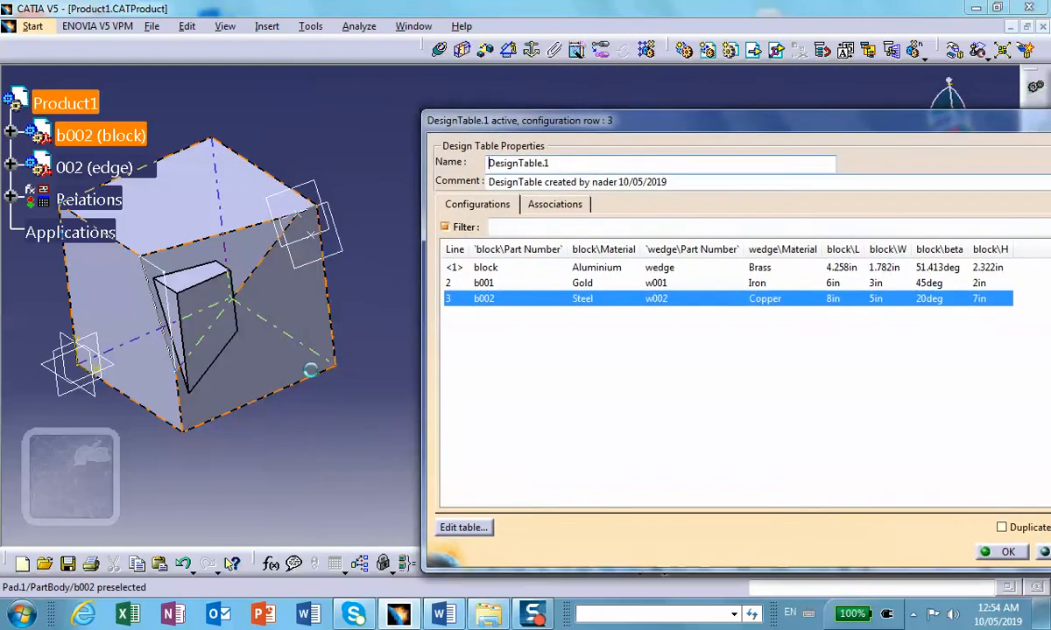
middle_drag(211, 367, 217, 318)
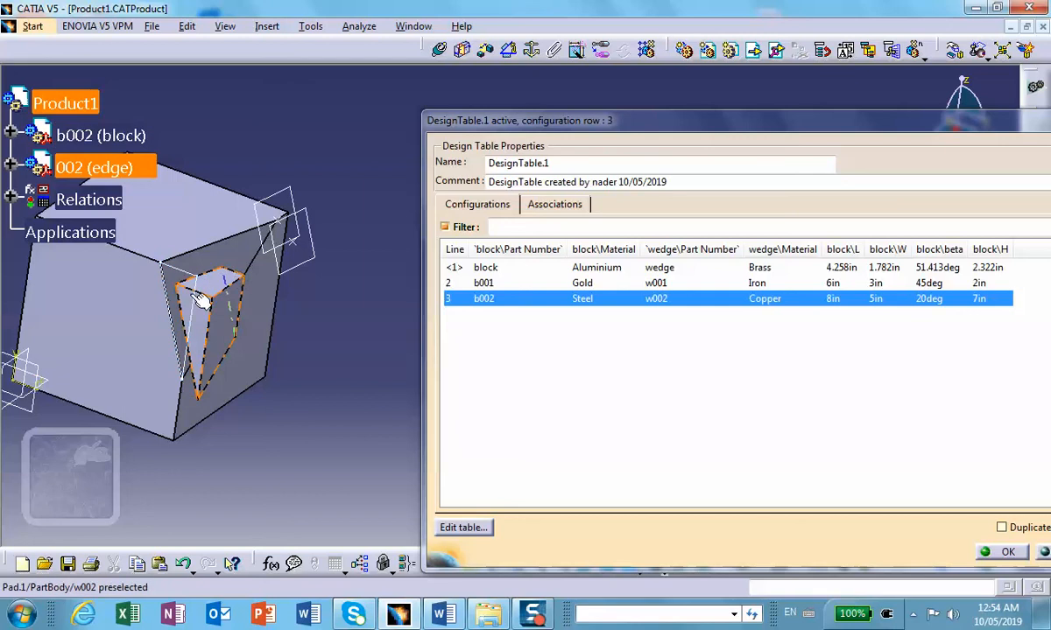
middle_drag(286, 341, 225, 283)
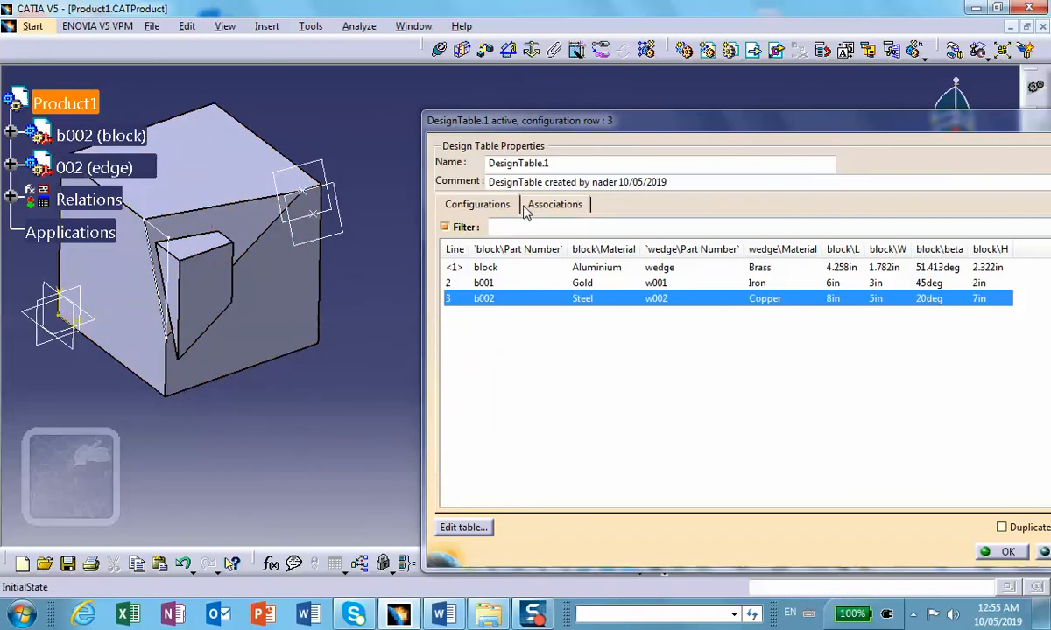
Step: Set the design table back to configuration line 2, with block b001 in Gold and wedge w001 in Iron
mouse_move(573, 120)
mouse_down()
mouse_move(676, 120)
mouse_move(564, 129)
mouse_up()
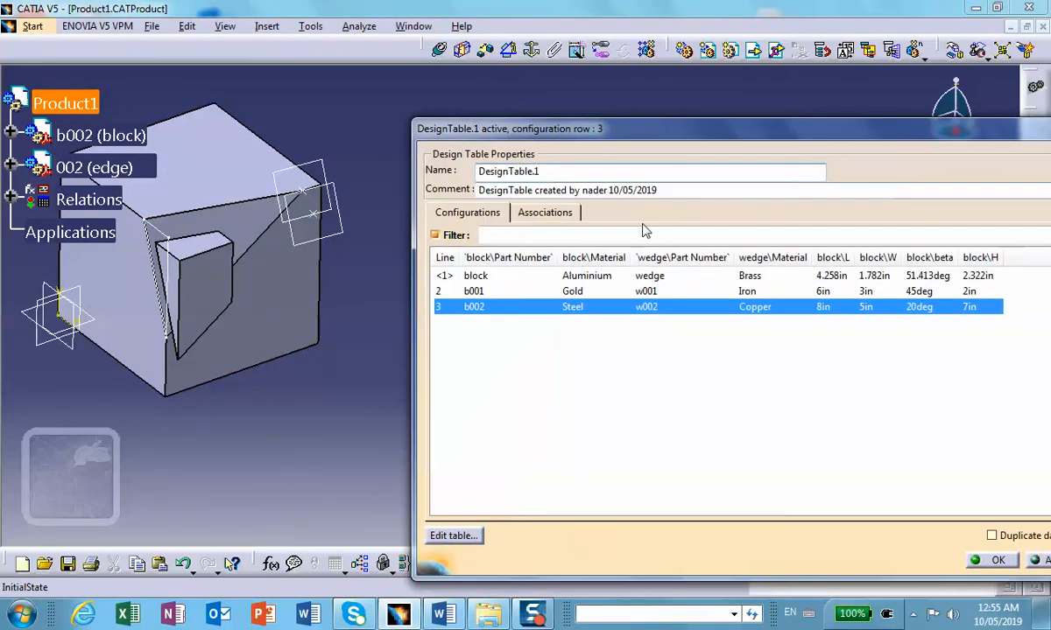
click(643, 291)
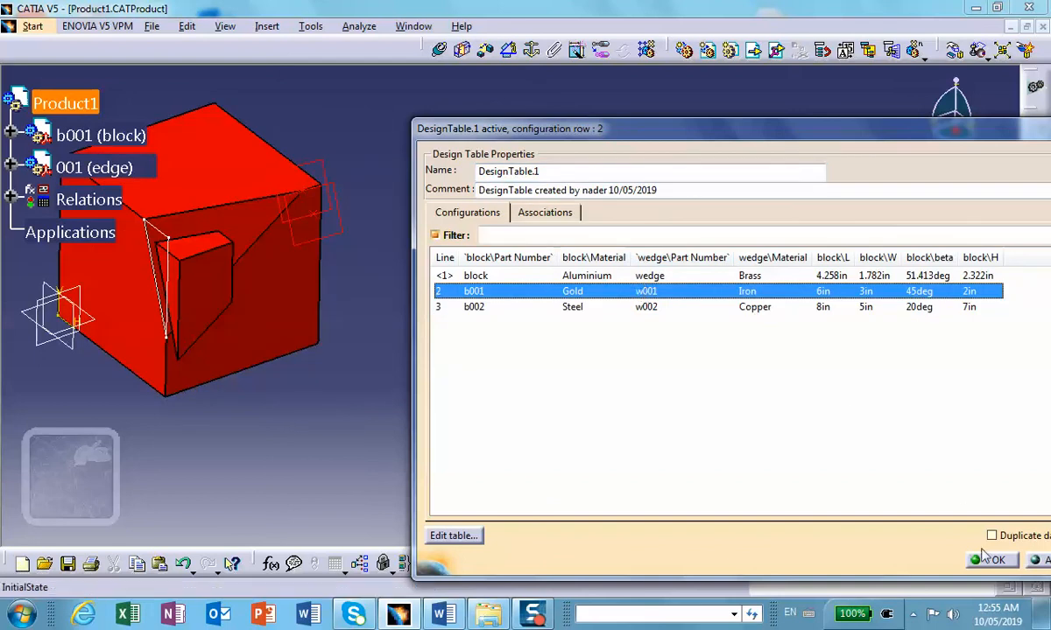
drag(746, 129, 731, 96)
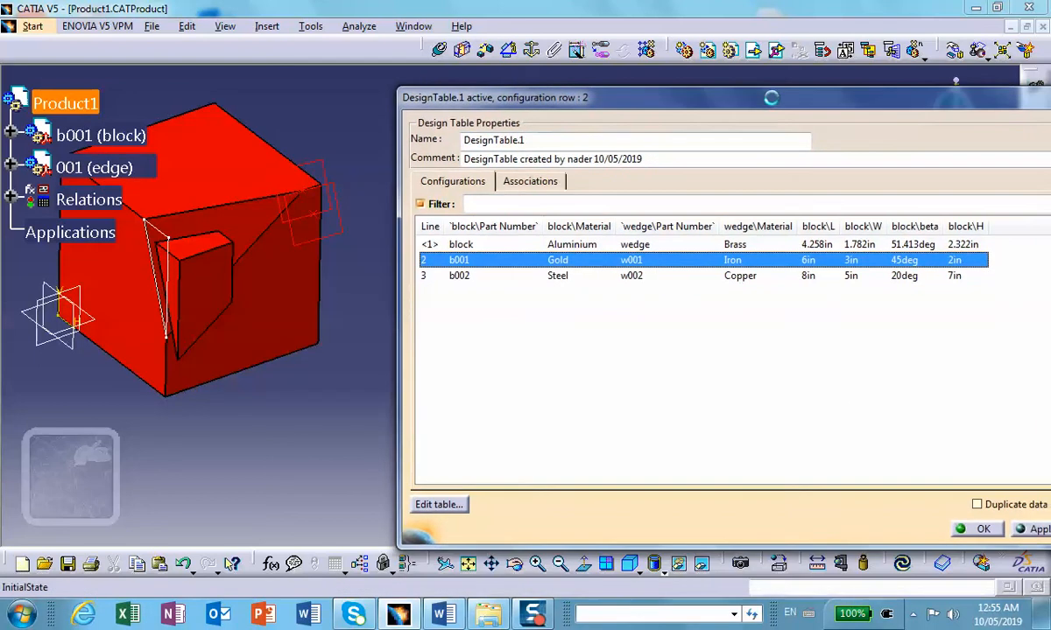
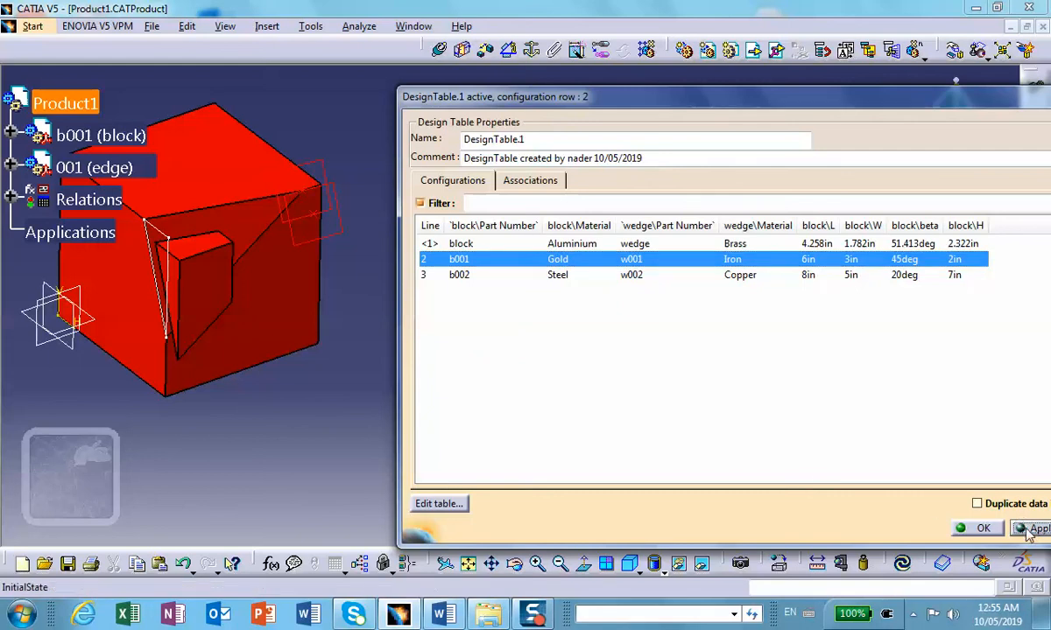
Step: Update the assembly to configuration line 2 and close the design table
click(902, 564)
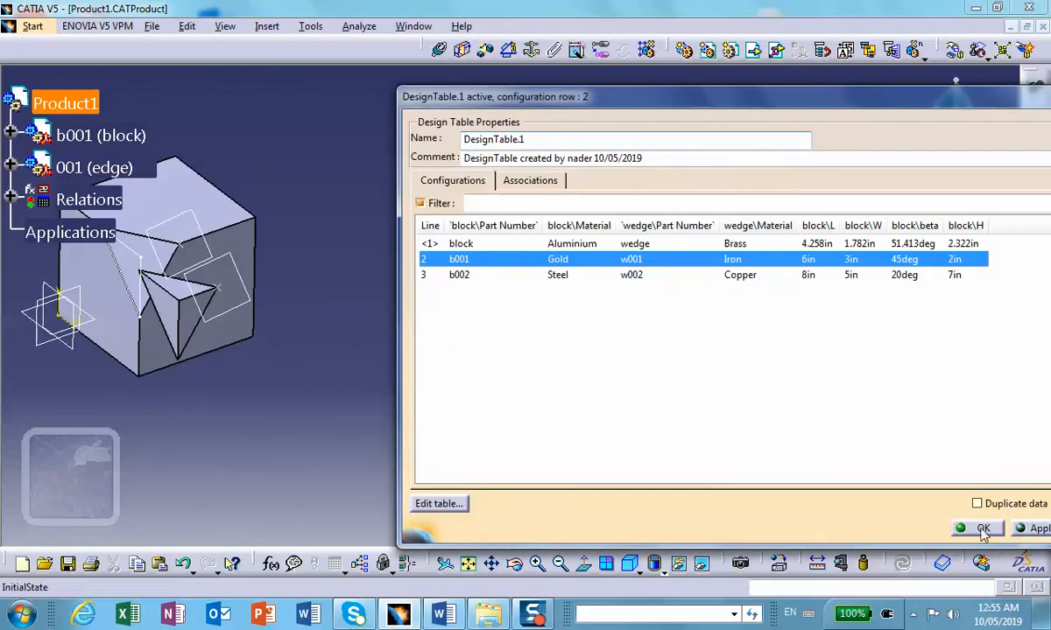
click(983, 530)
middle_drag(225, 348, 350, 318)
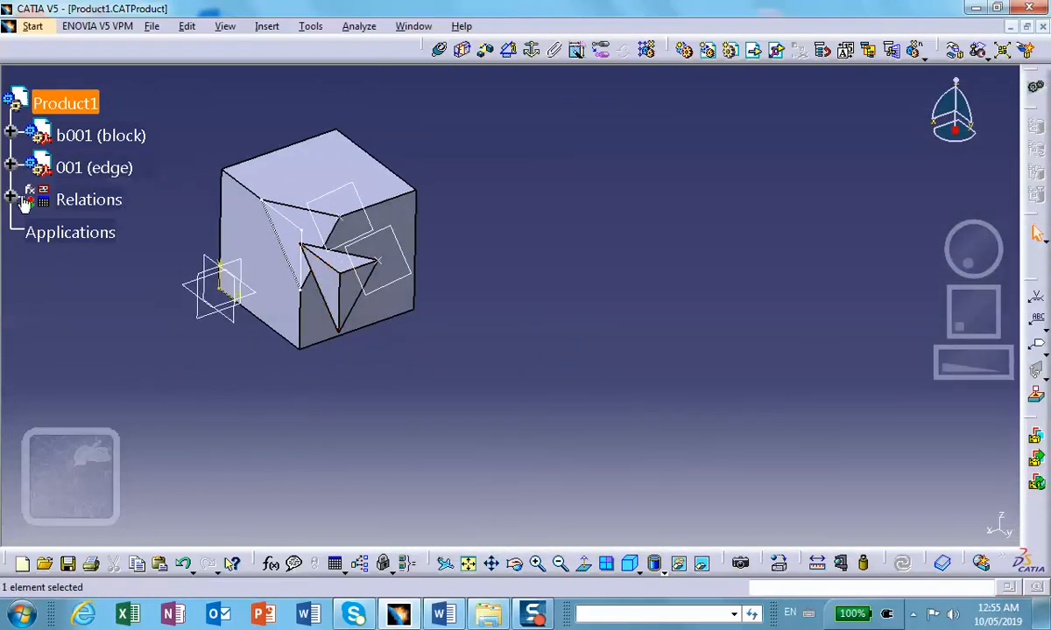
Step: Expand the wedge part's tree down to its PartBody and examine the Pad.1 definition
click(11, 168)
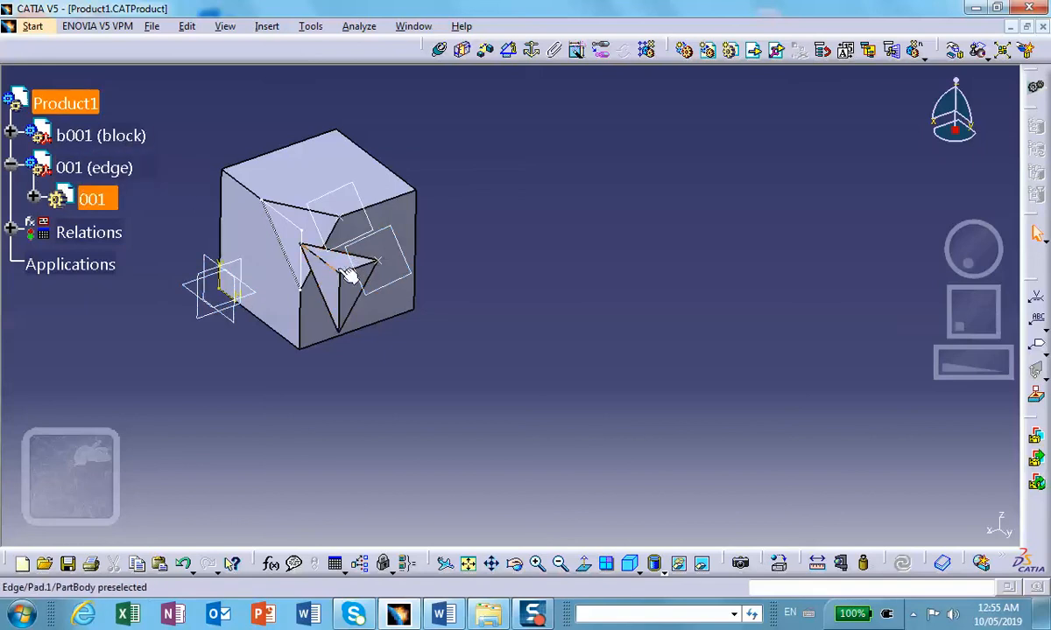
click(34, 197)
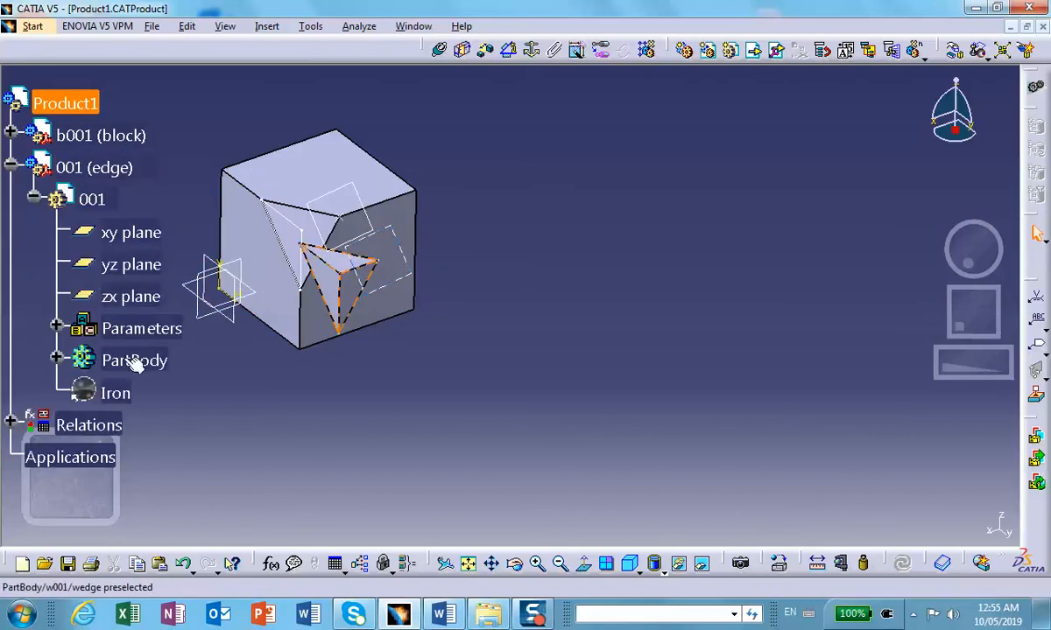
scroll(261, 396, down, 1)
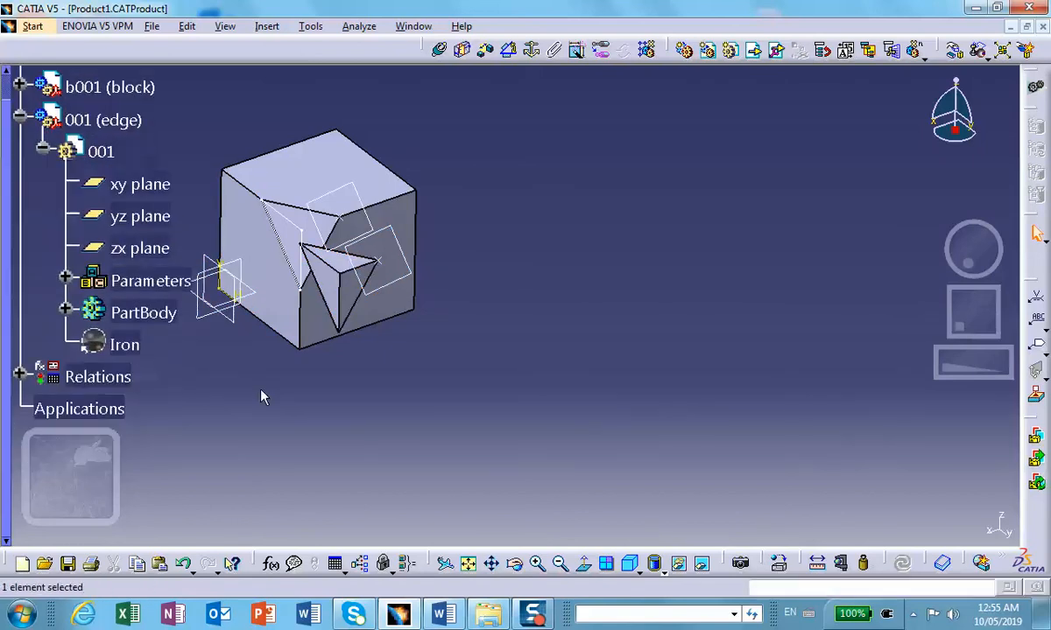
click(66, 312)
middle_drag(304, 187, 380, 172)
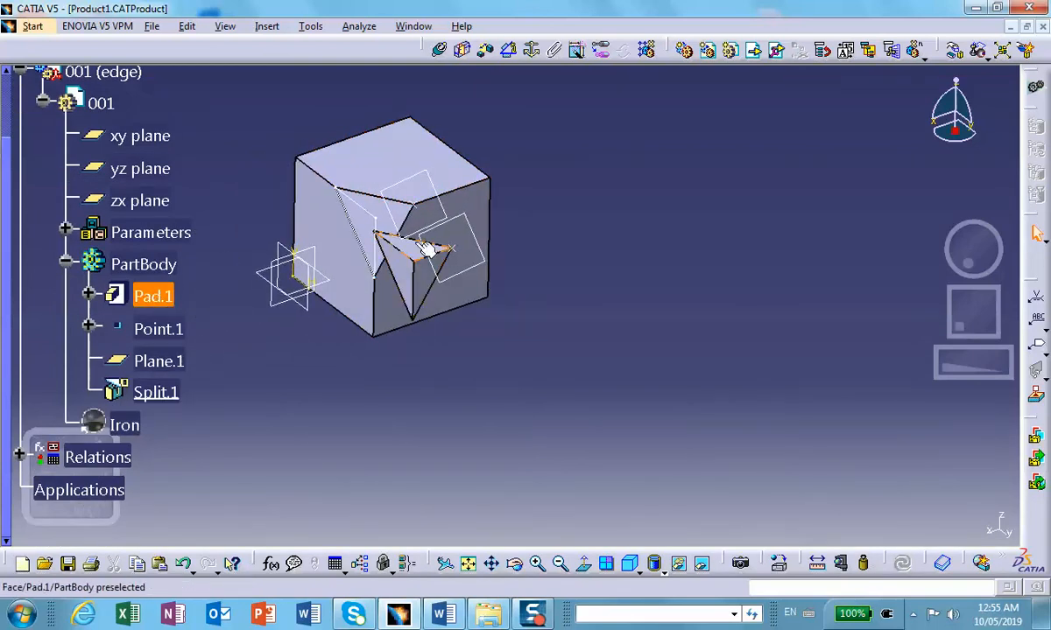
click(151, 296)
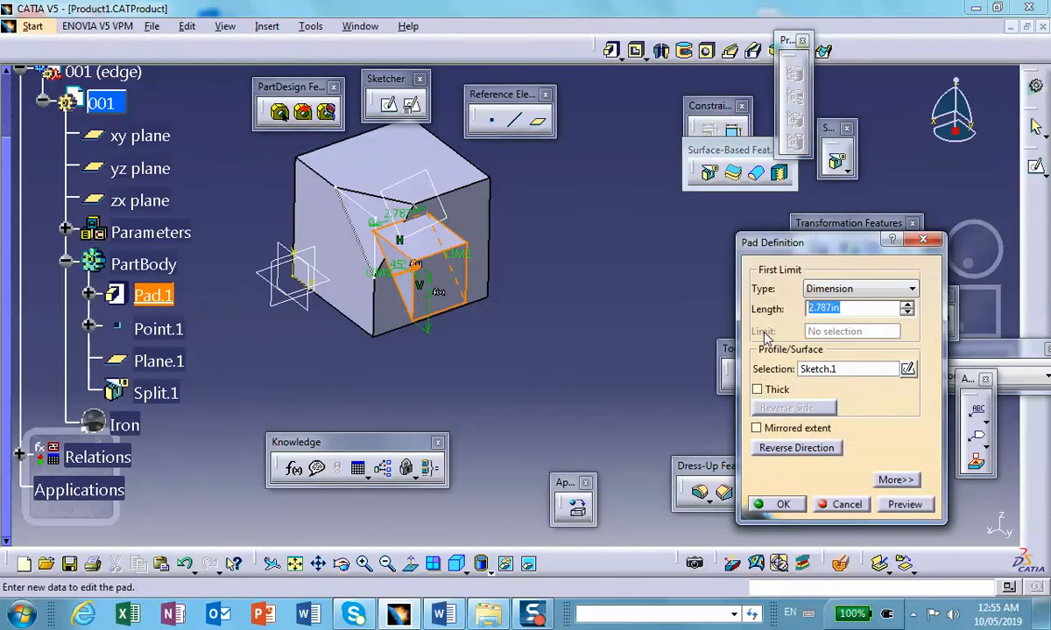
click(776, 505)
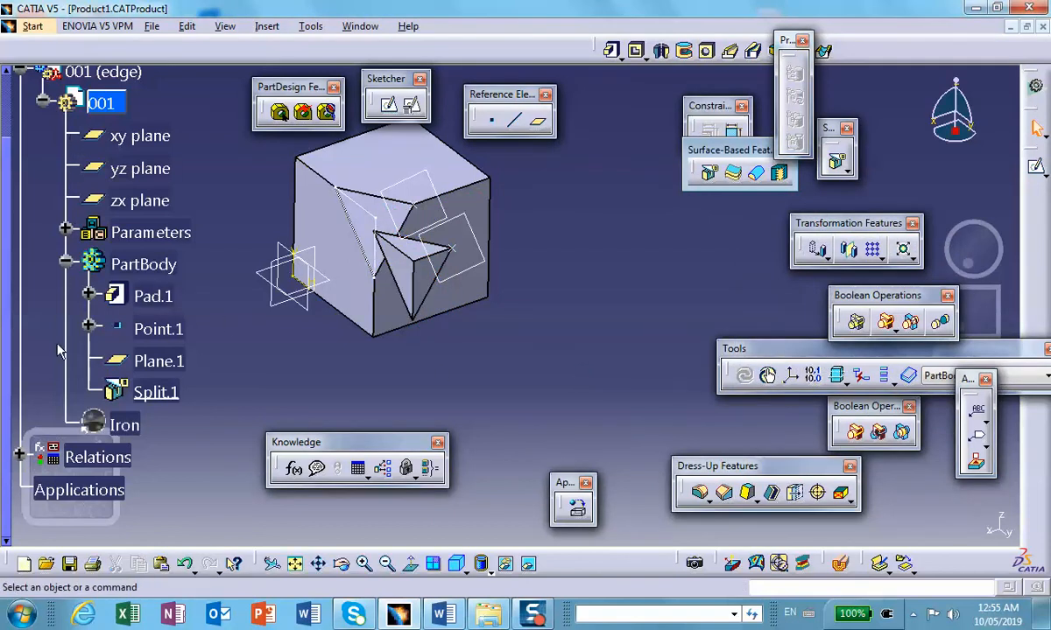
Step: Reopen DesignTable.1 from the product's relations, apply configuration line 1 (block Aluminium, wedge Brass) and update the assembly
scroll(178, 366, down, 3)
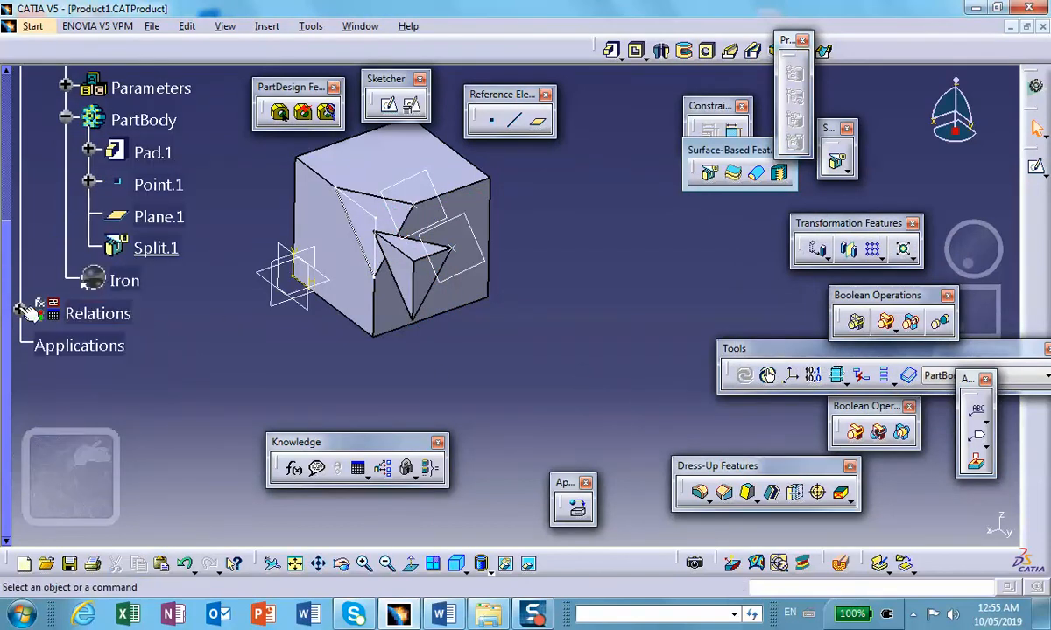
click(19, 306)
double_click(98, 307)
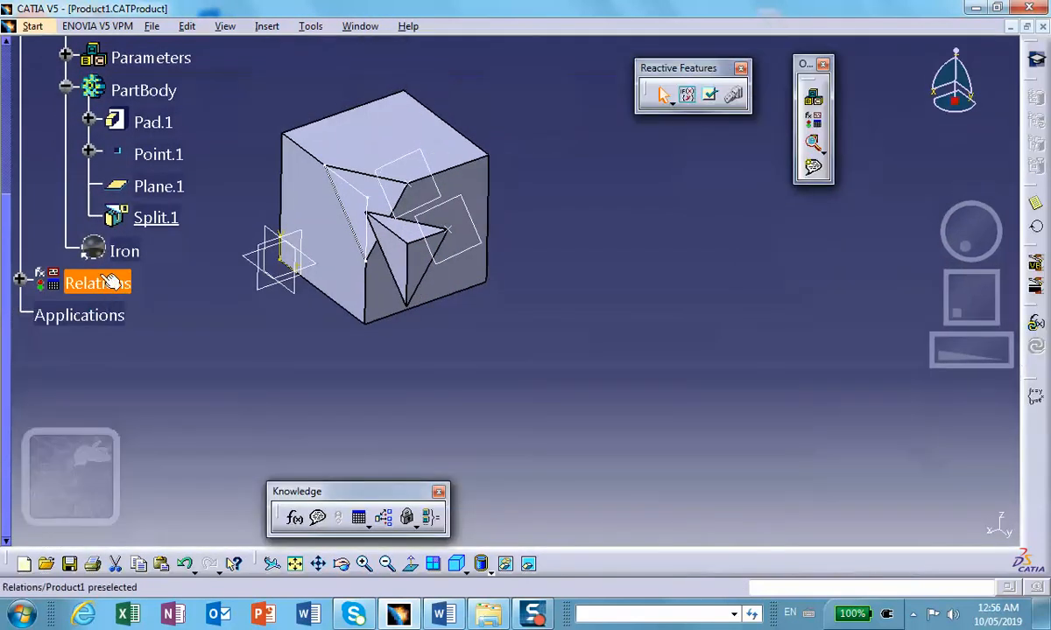
scroll(159, 427, down, 2)
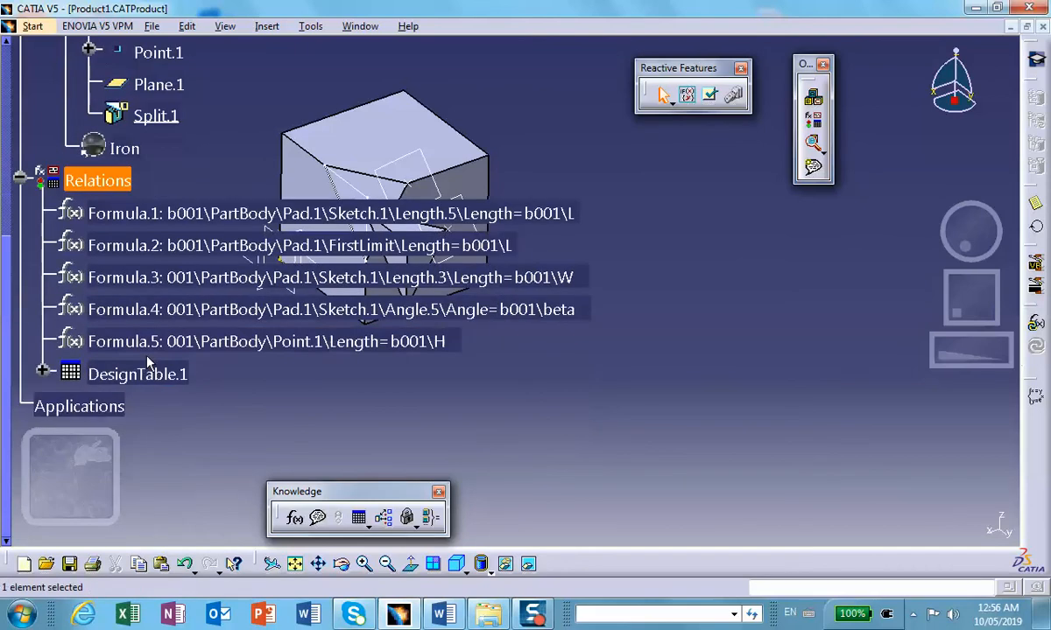
double_click(153, 375)
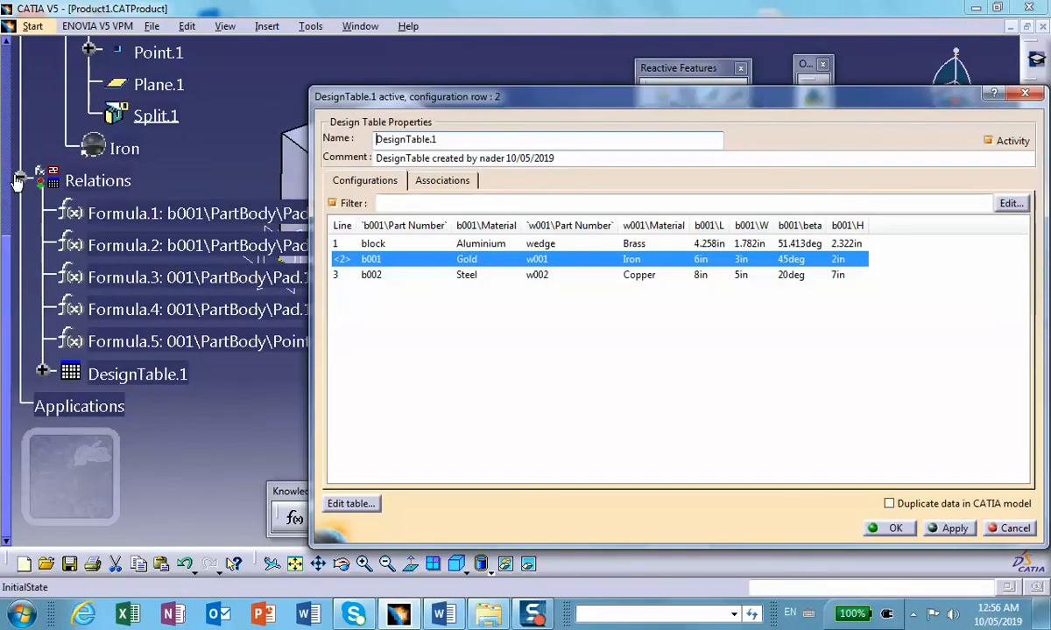
click(19, 178)
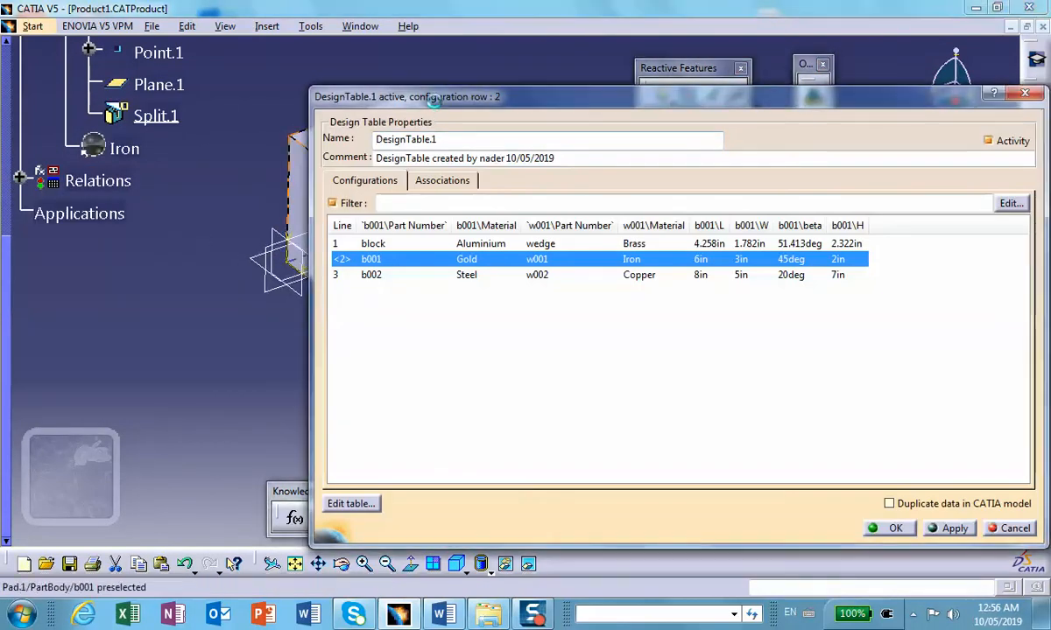
drag(431, 98, 607, 97)
click(560, 242)
drag(652, 98, 548, 76)
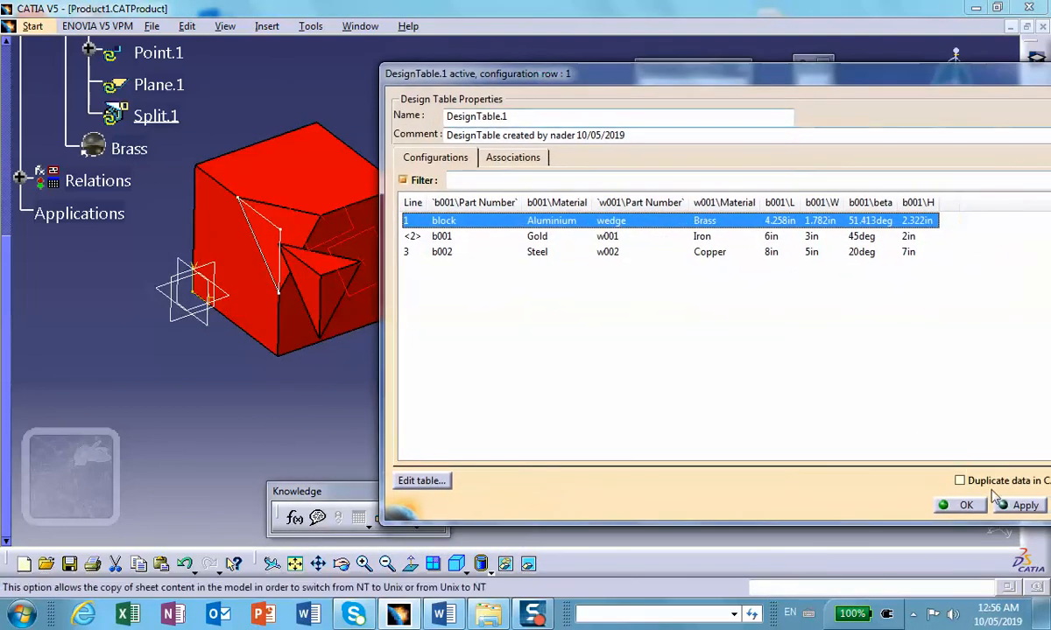
click(1022, 506)
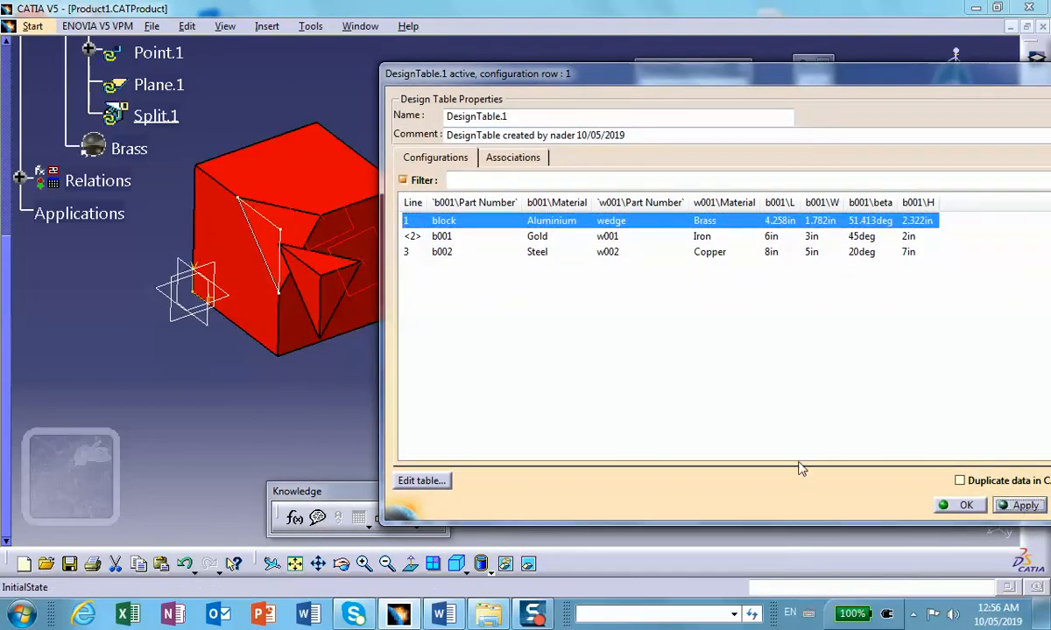
drag(971, 70, 886, 80)
drag(1034, 113, 890, 112)
drag(728, 77, 845, 76)
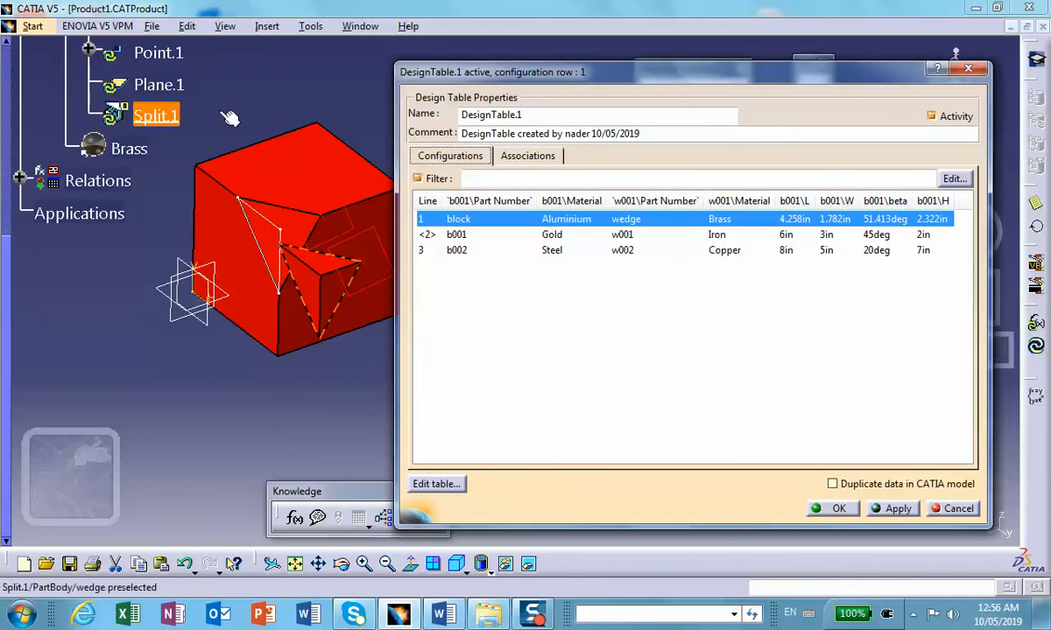
middle_drag(281, 115, 206, 168)
click(1036, 346)
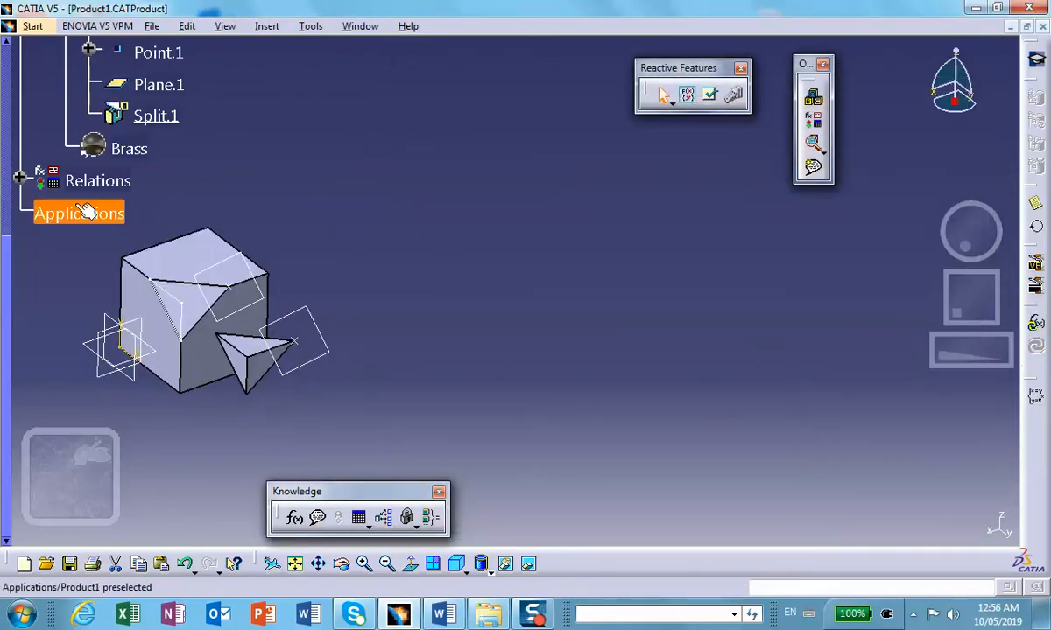
Step: Apply configuration line 2 (b001 Gold, w001 Iron) in DesignTable.1, update the assembly and inspect the resized parts
double_click(96, 183)
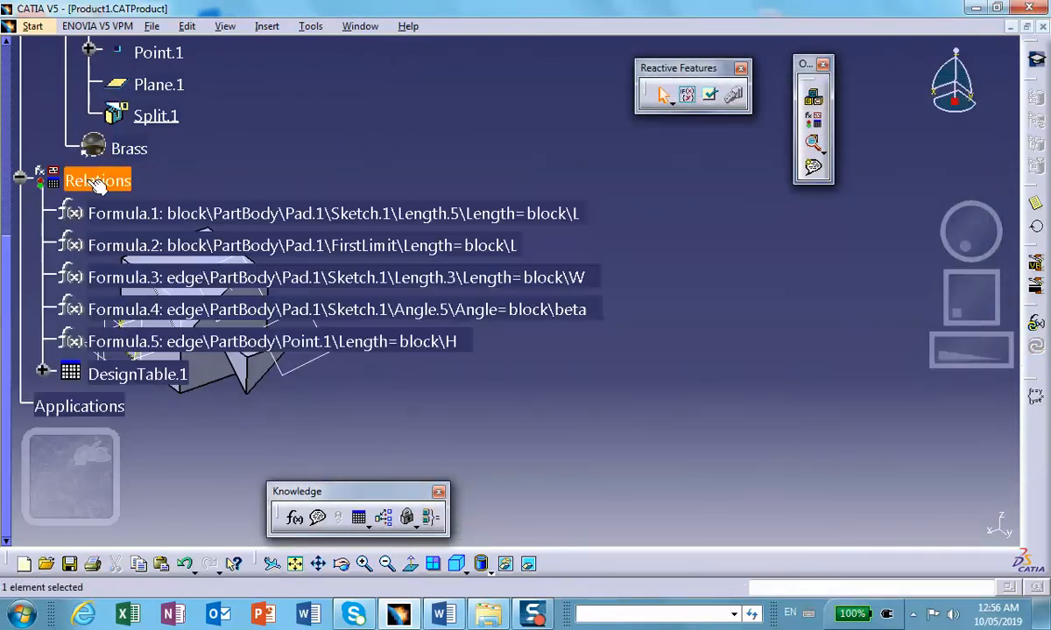
double_click(131, 372)
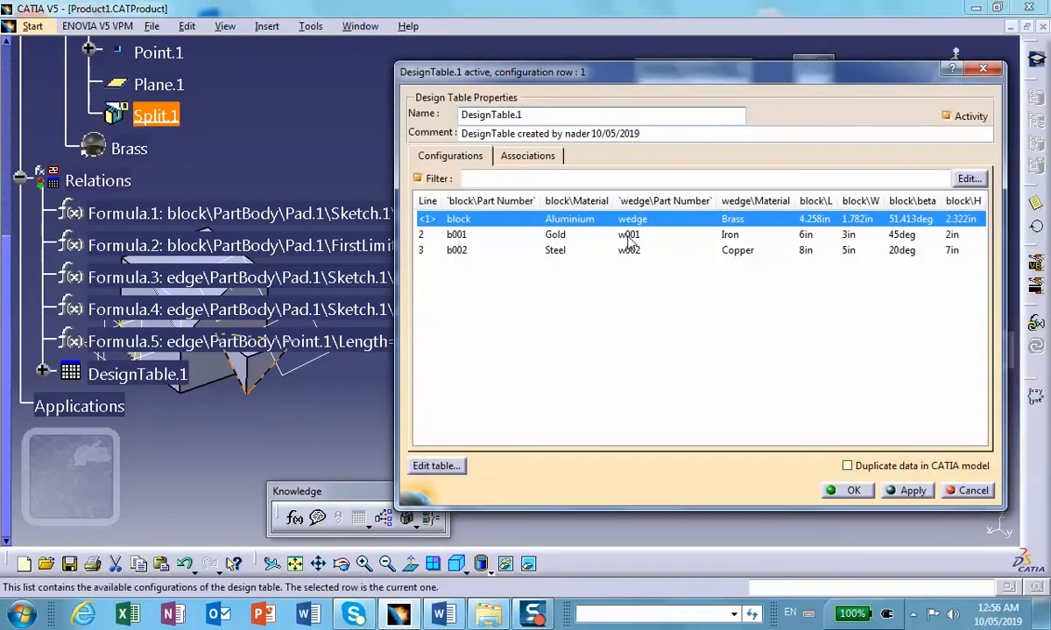
click(628, 237)
click(912, 495)
click(1039, 349)
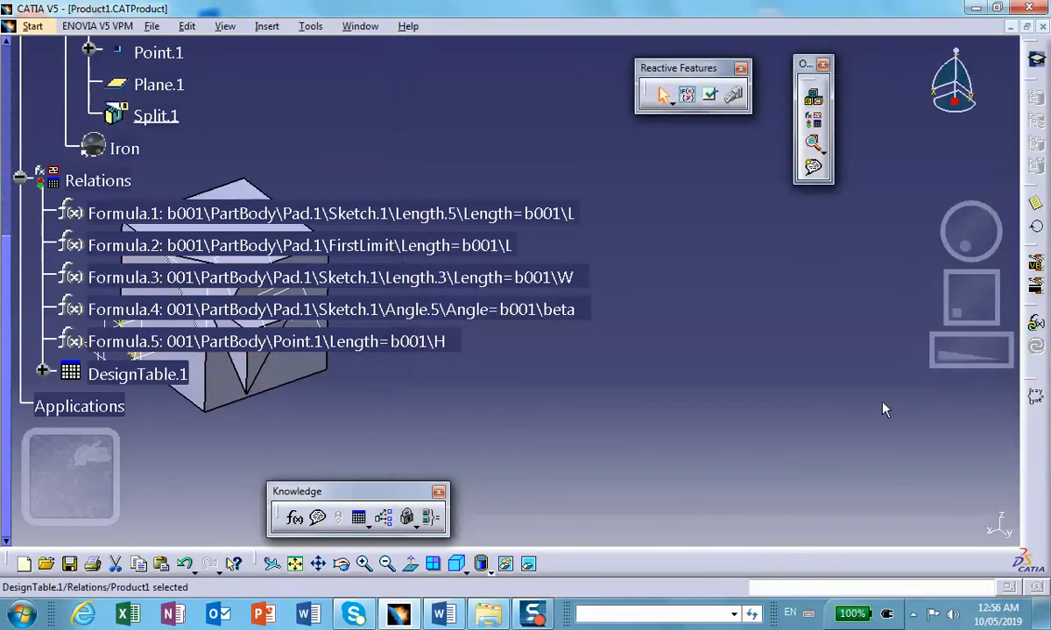
click(19, 176)
middle_drag(405, 329, 481, 335)
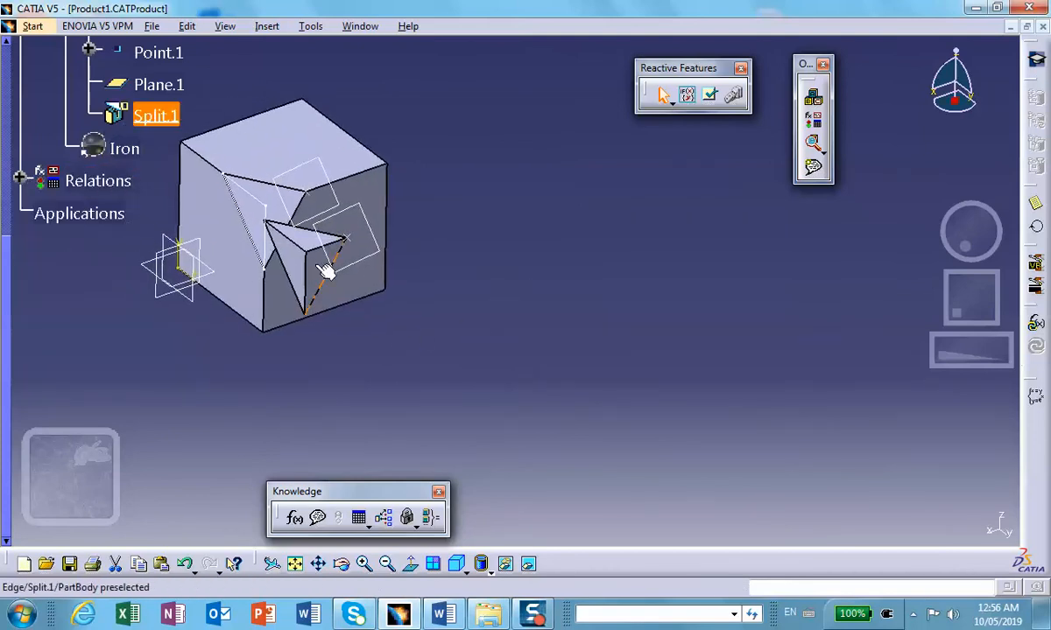
Step: Switch DesignTable.1 to configuration line 3 (b002 Steel, w002 Copper), update the assembly and close the table
click(19, 177)
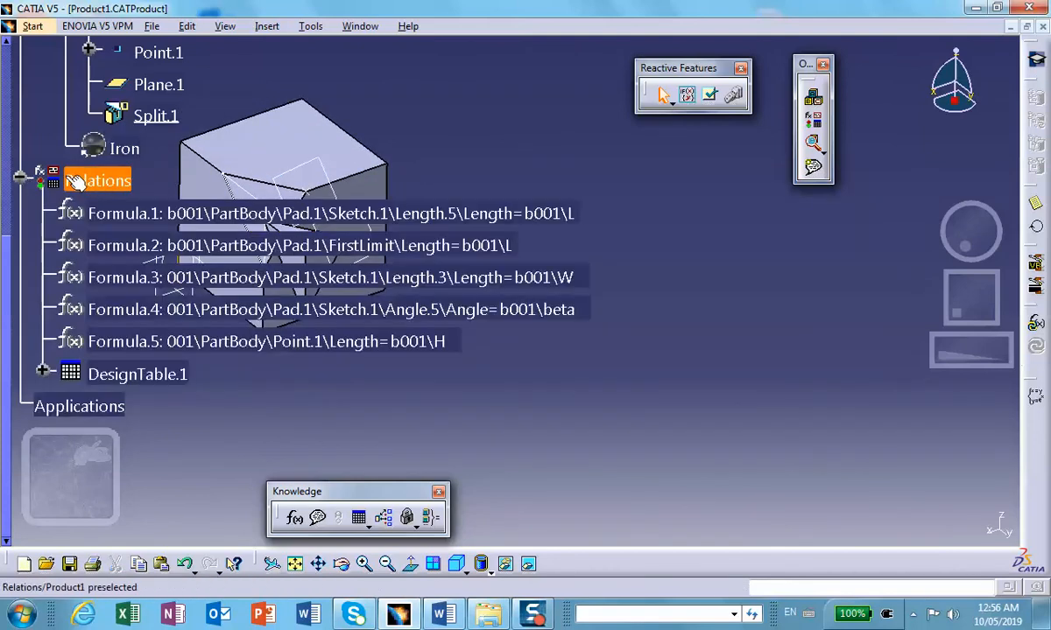
double_click(144, 375)
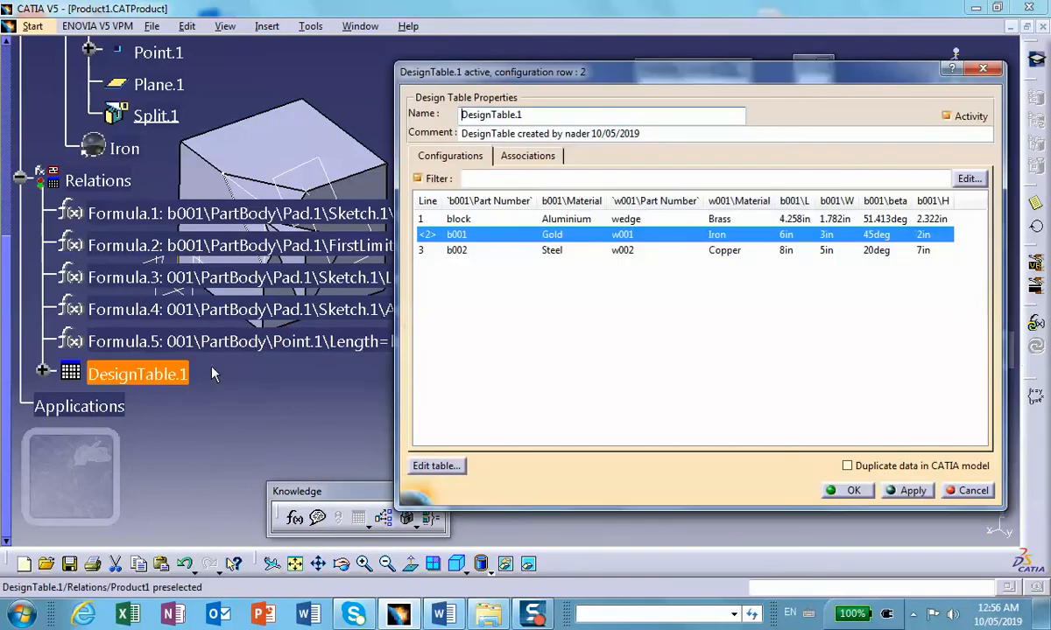
click(618, 251)
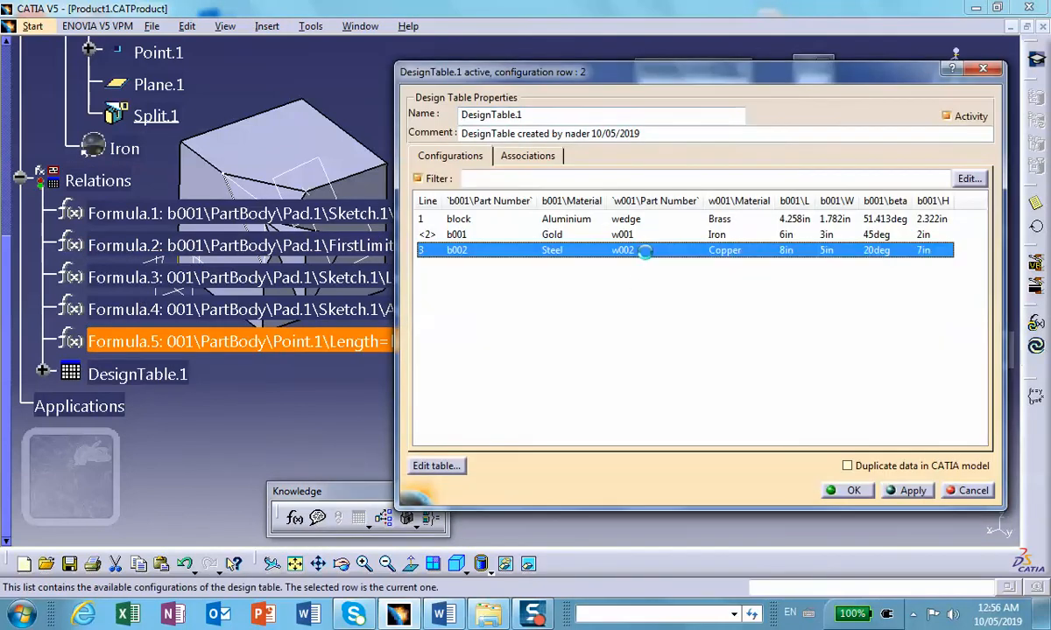
click(912, 492)
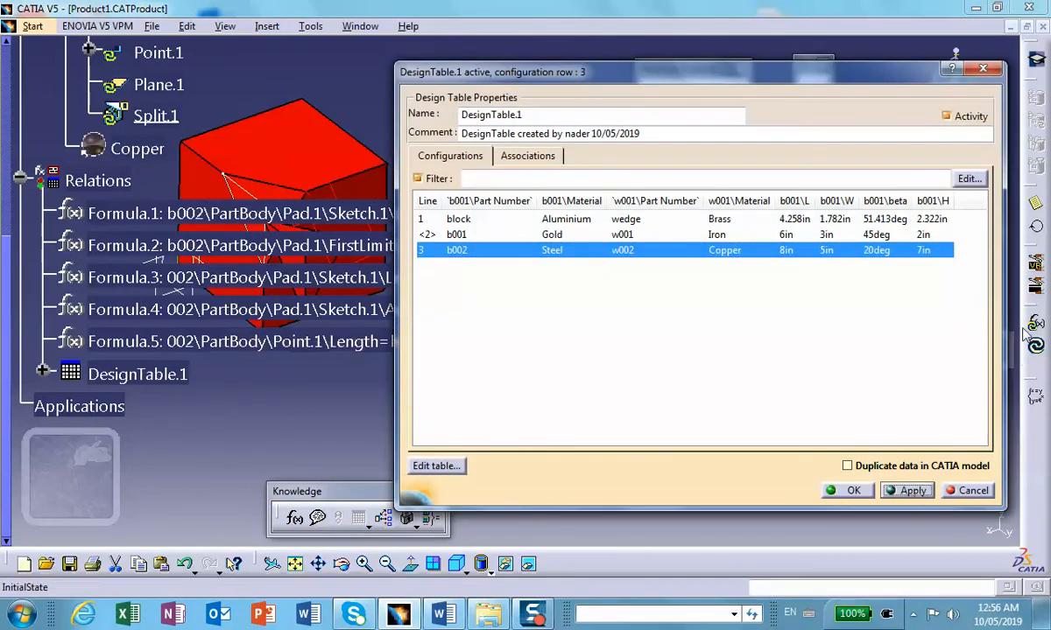
click(849, 491)
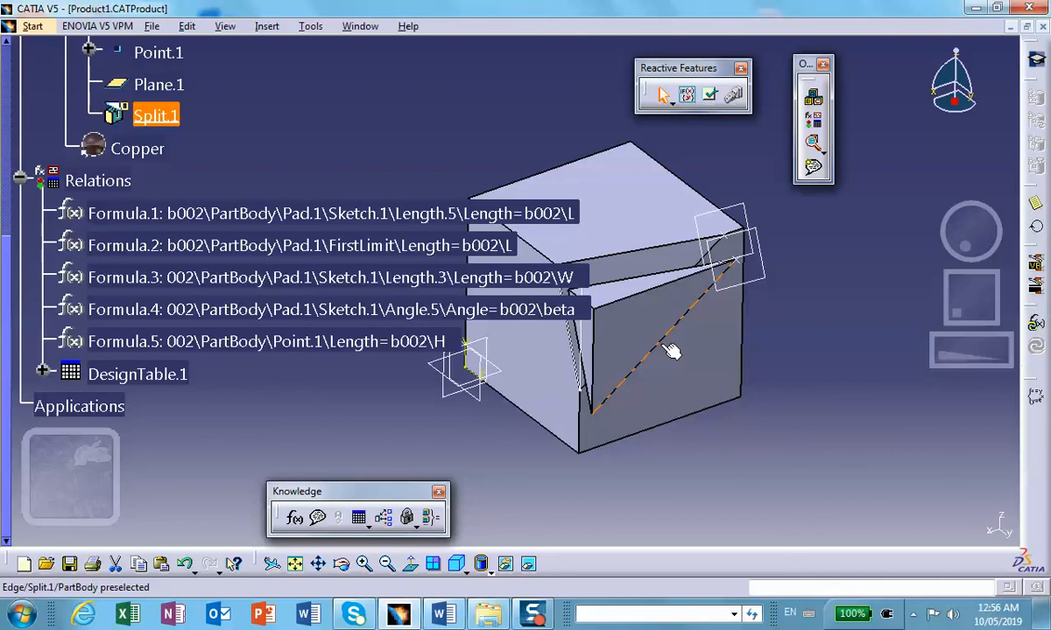
Step: Hide the block's Sketch.2 and the wedge's reference plane Plane.1 in the assembly view
scroll(702, 315, down, 1)
middle_drag(702, 314, 741, 317)
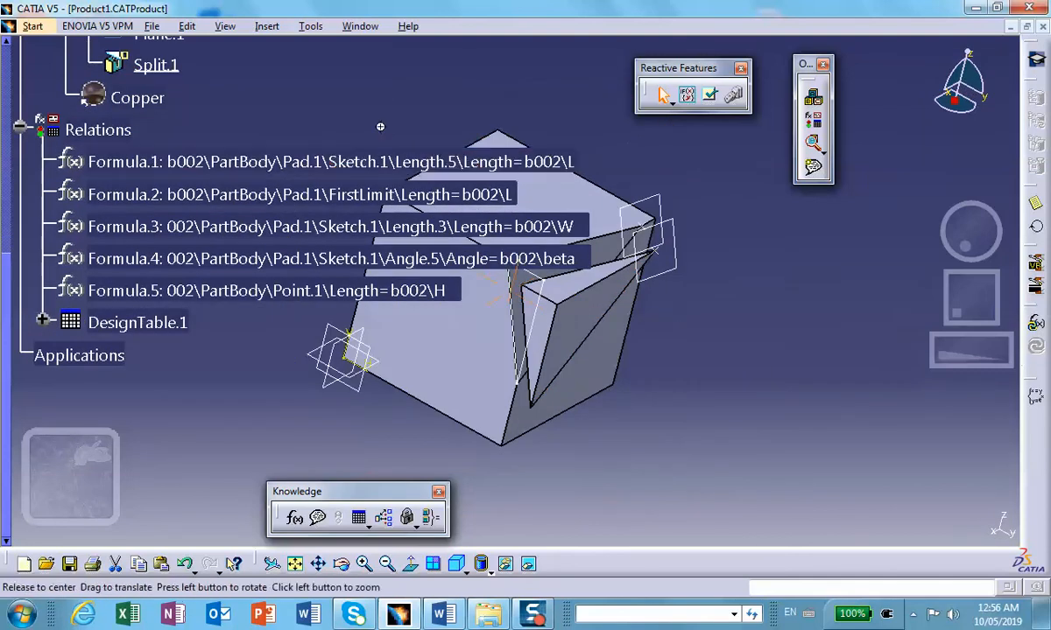
middle_drag(380, 127, 361, 141)
right_click(500, 259)
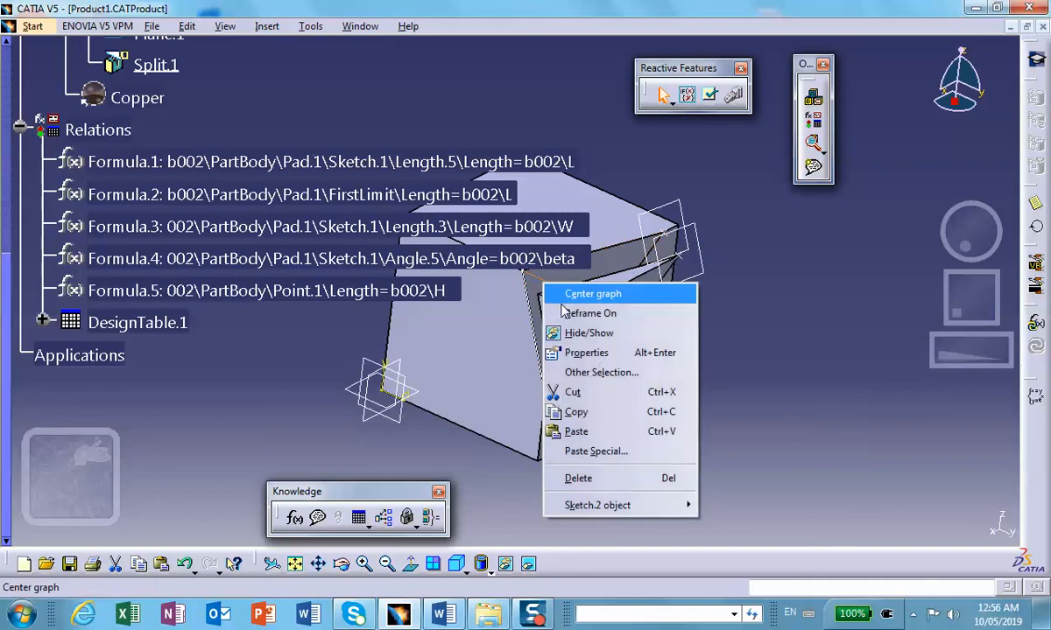
click(544, 332)
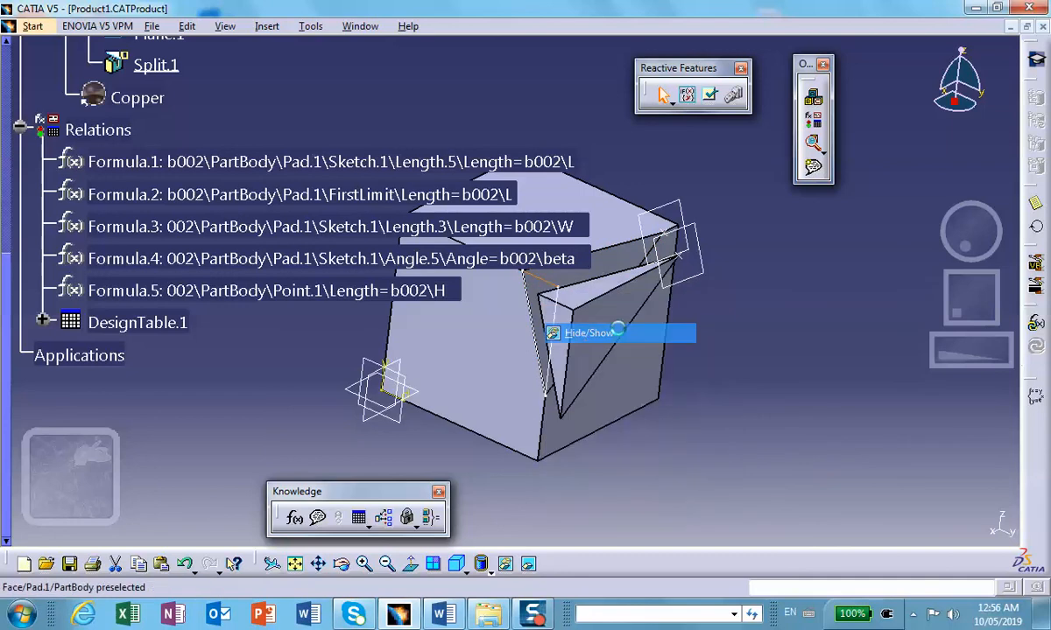
right_click(684, 230)
click(741, 278)
Step: Check the feature properties of Plane.1 in block b002 and close the properties dialog
right_click(678, 213)
click(720, 282)
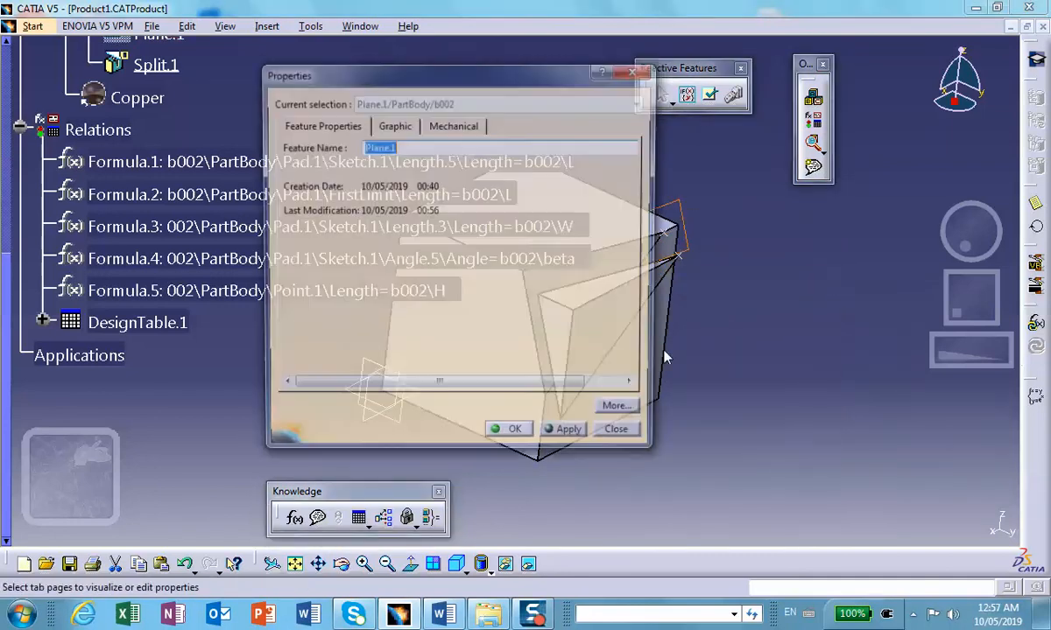
click(622, 438)
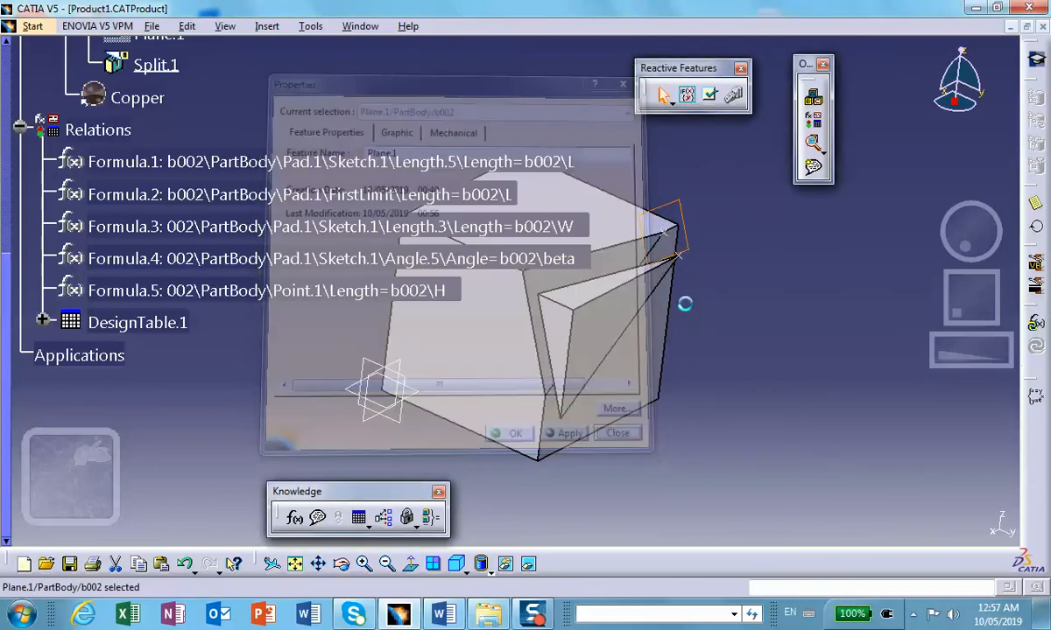
right_click(685, 228)
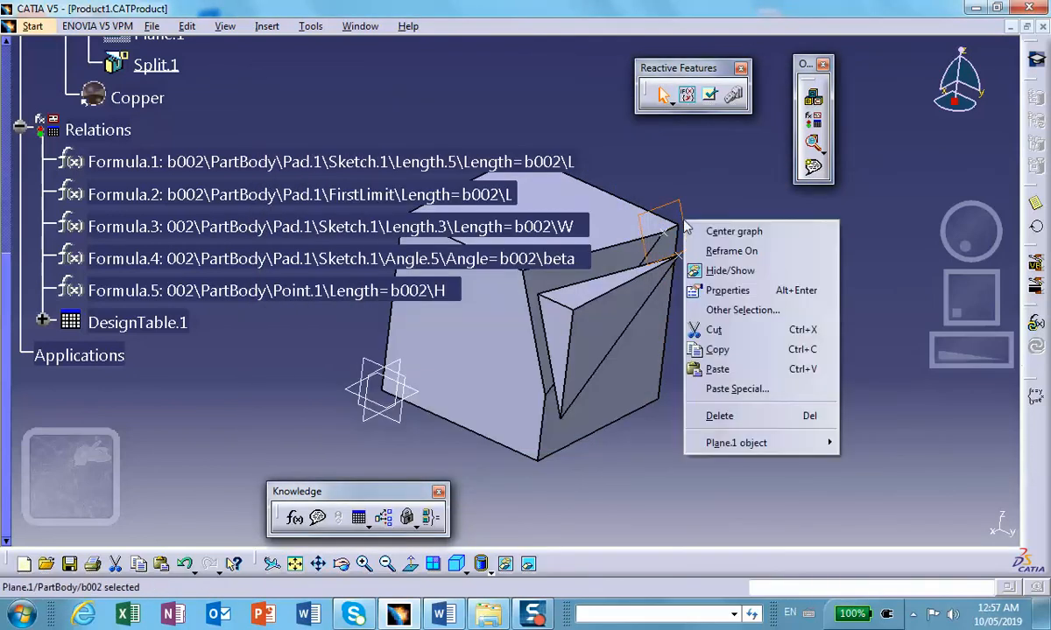
click(727, 289)
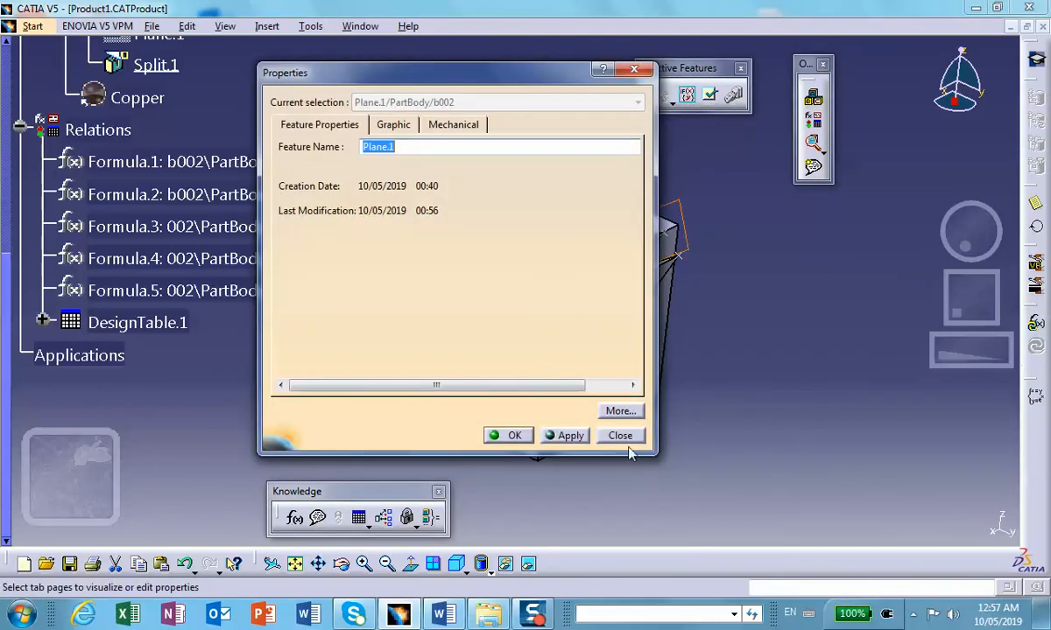
click(569, 435)
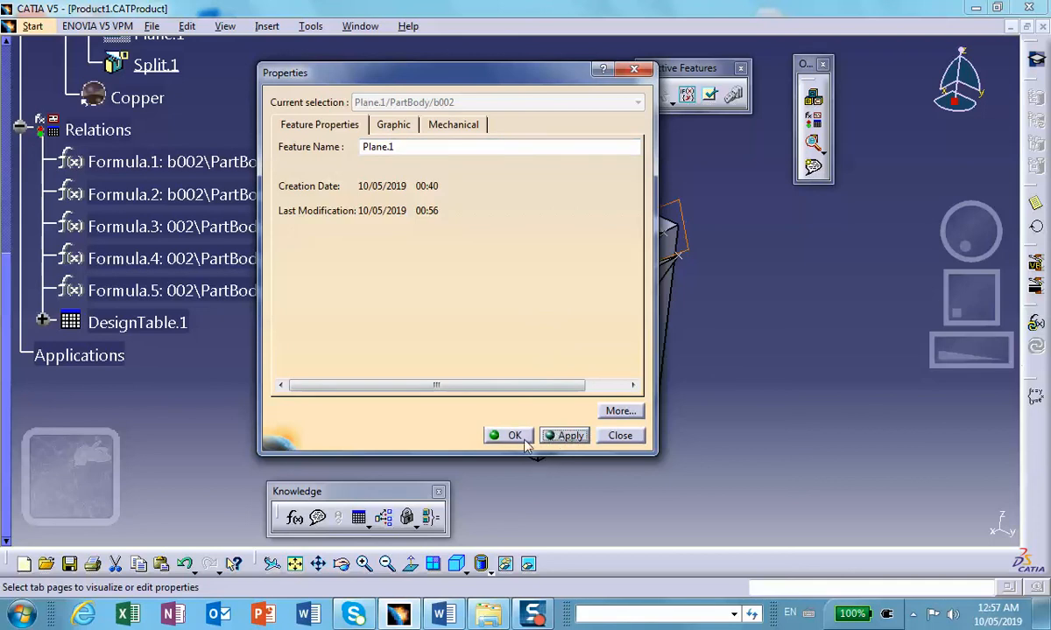
click(619, 436)
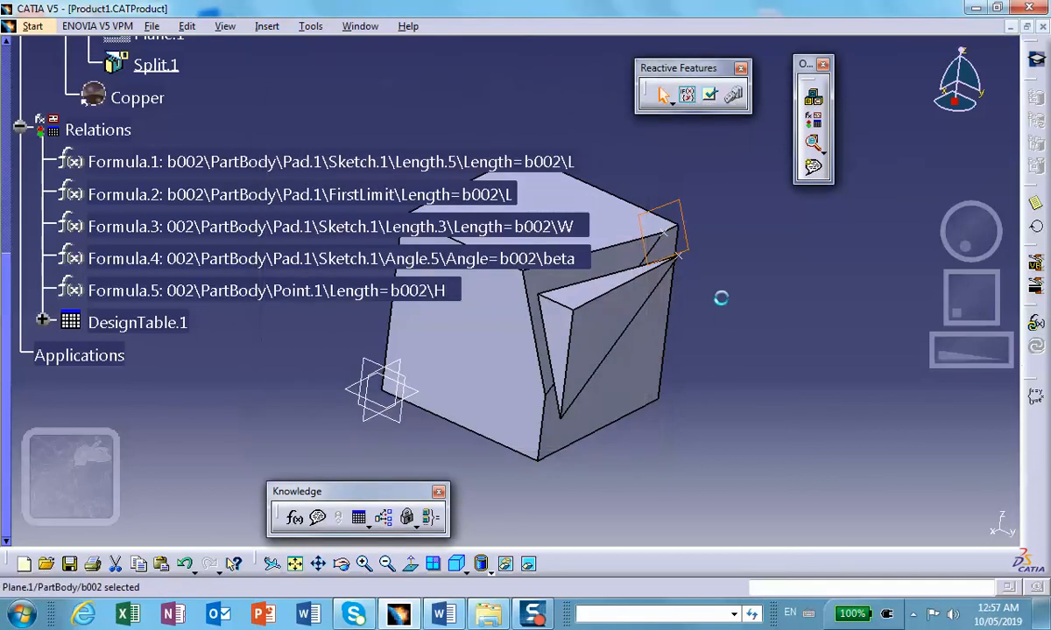
Step: Hide the block's reference plane Plane.1 and the specification tree so that only the assembly geometry is shown
right_click(683, 239)
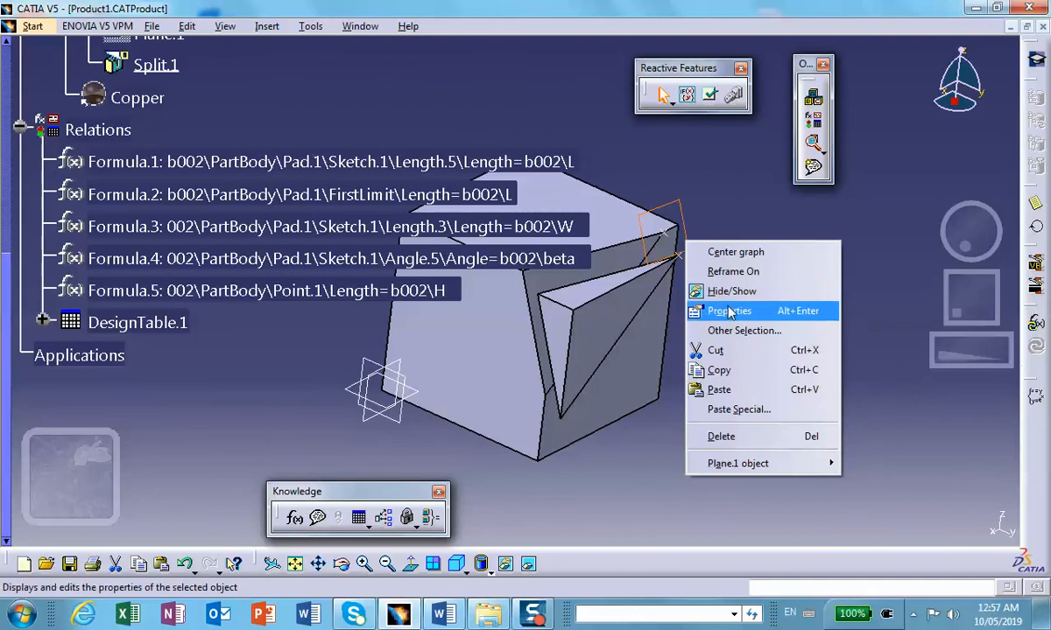
click(726, 291)
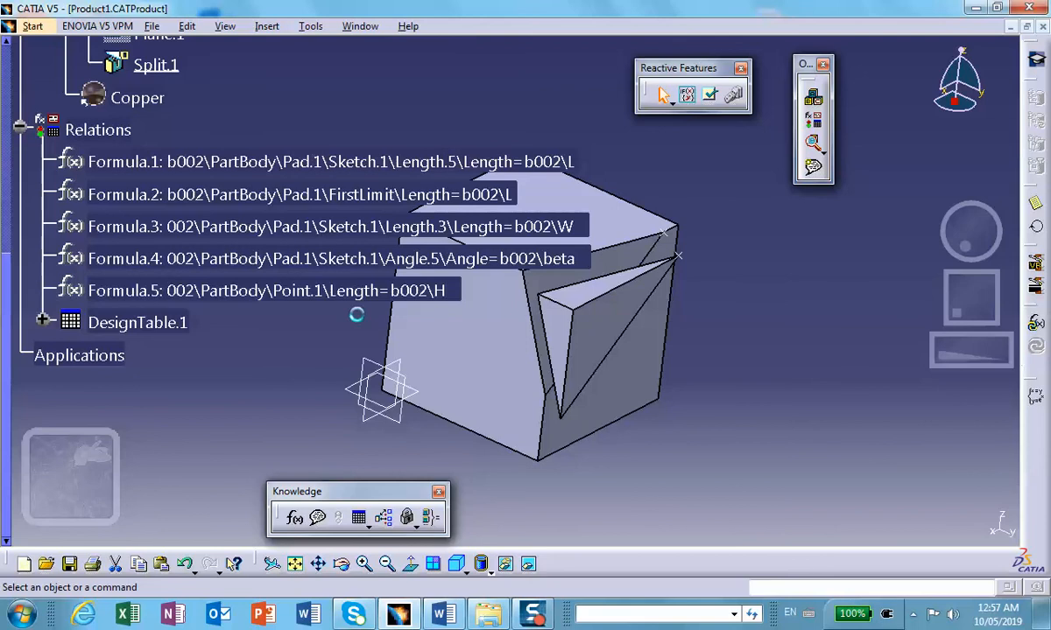
key(F3)
middle_drag(352, 297, 305, 219)
middle_drag(270, 231, 570, 218)
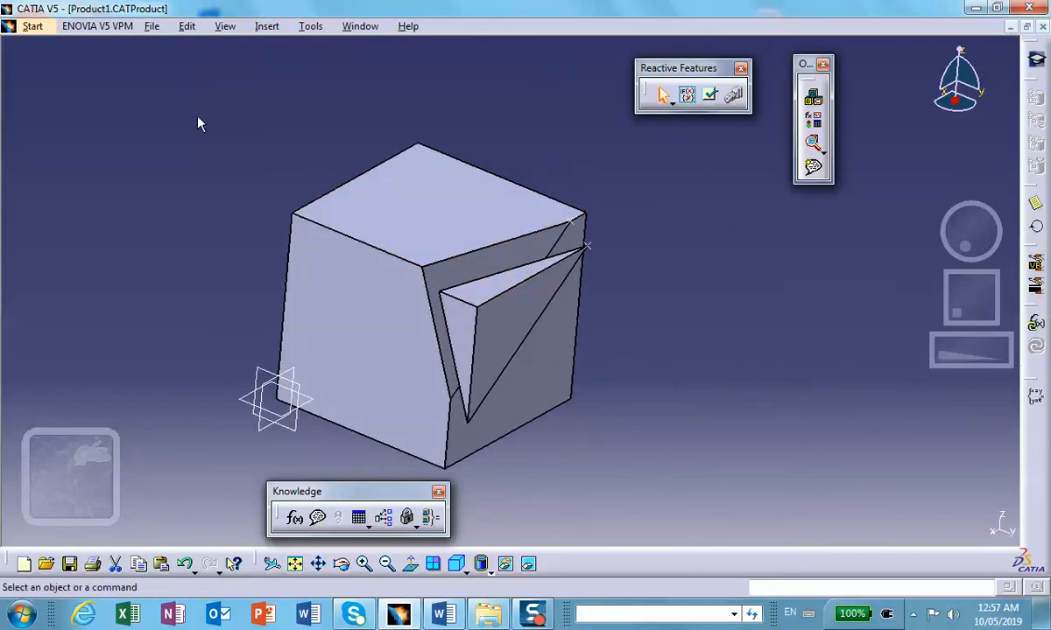
Step: Switch to the Assembly Design workbench and make the wedge's triangular front face coincident with the block's front face, orientation Same
click(31, 26)
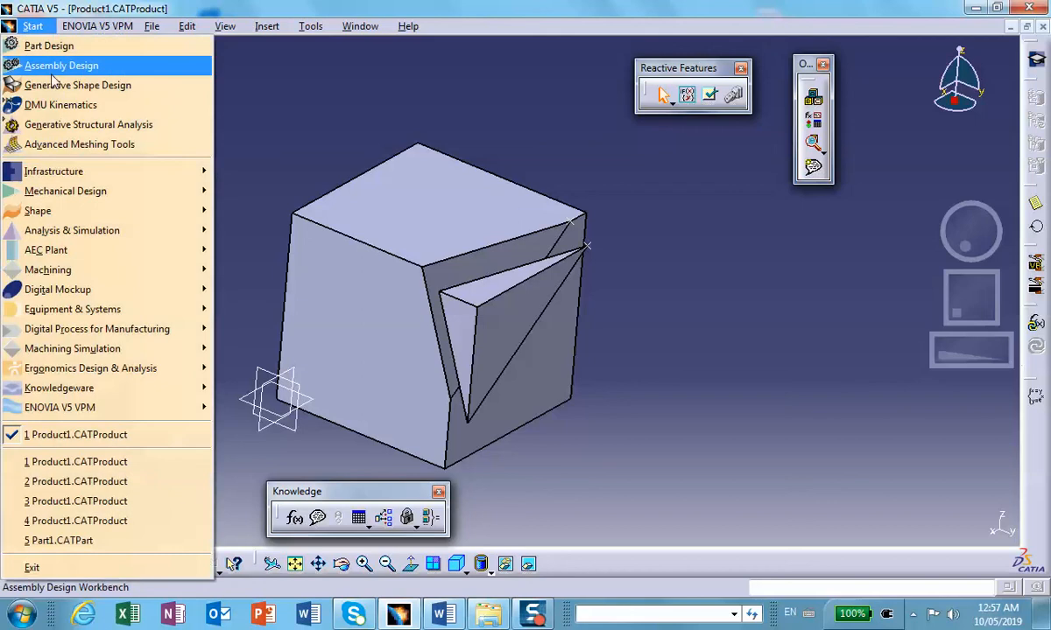
click(52, 63)
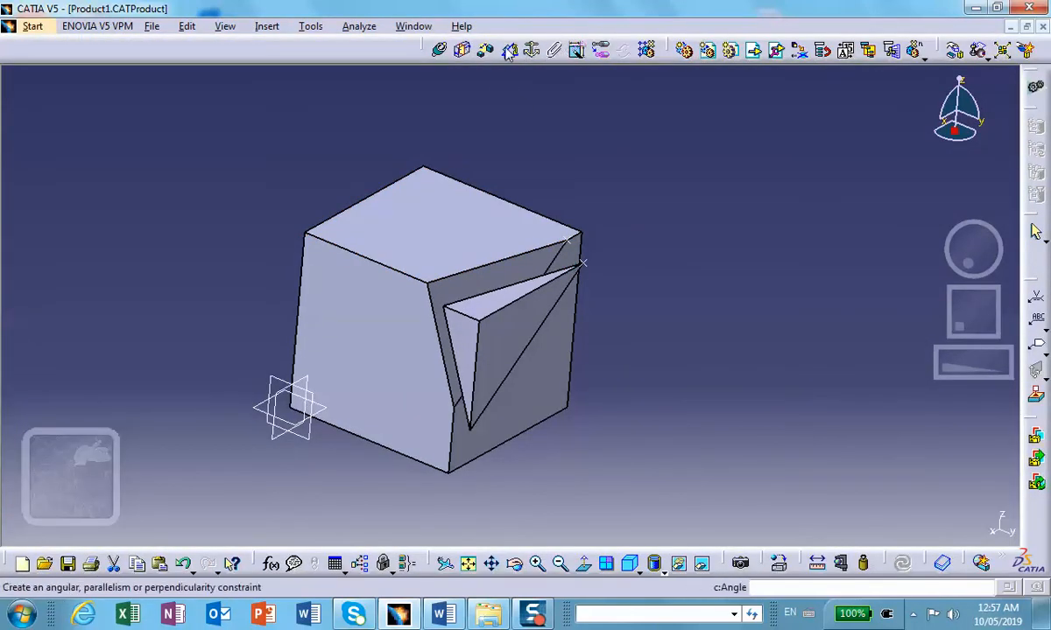
click(440, 51)
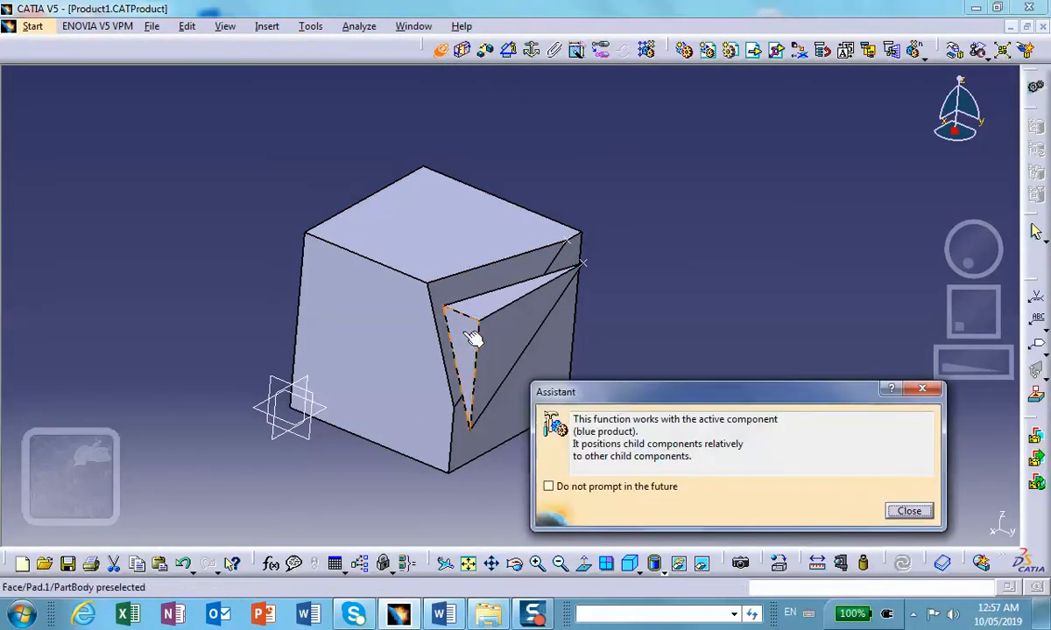
click(428, 351)
click(459, 378)
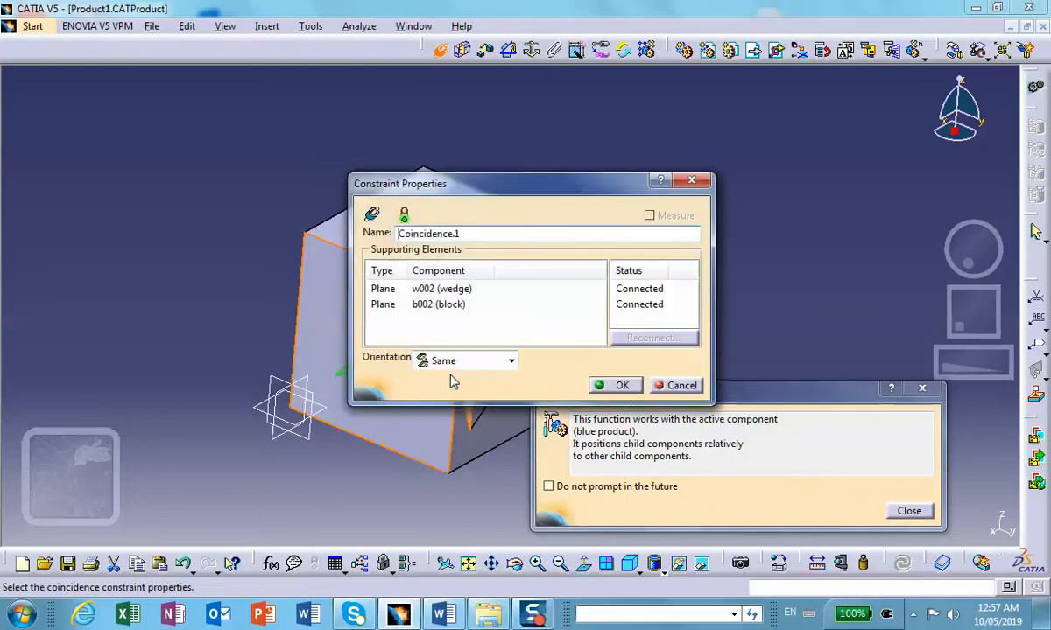
click(620, 386)
Step: Add coincidence constraints joining the wedge's slanted front edge and its top inner edge to the matching edges of the block's cut
click(440, 51)
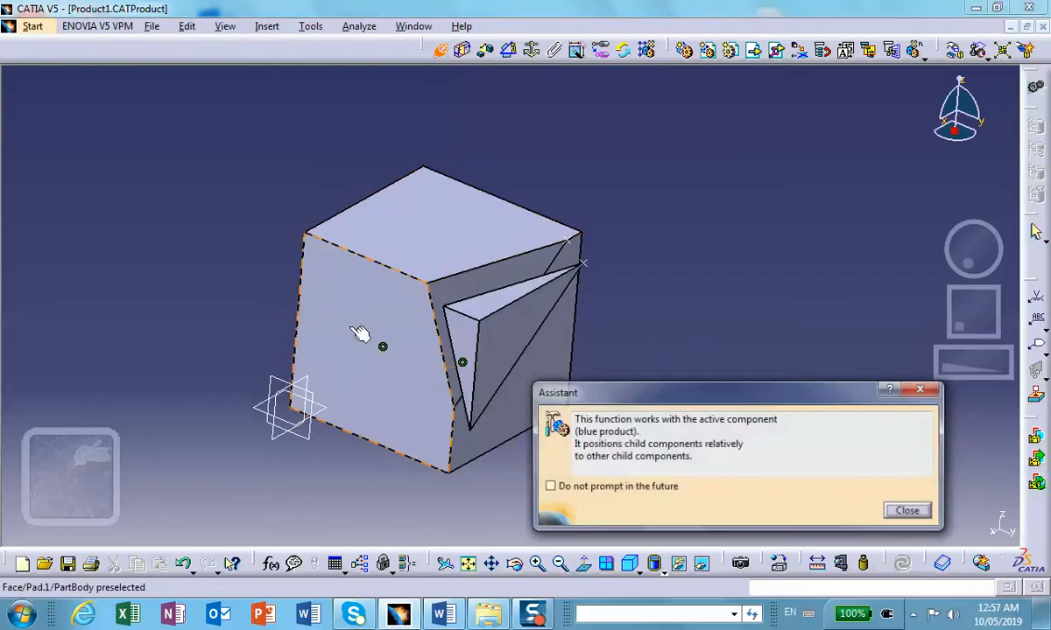
click(446, 333)
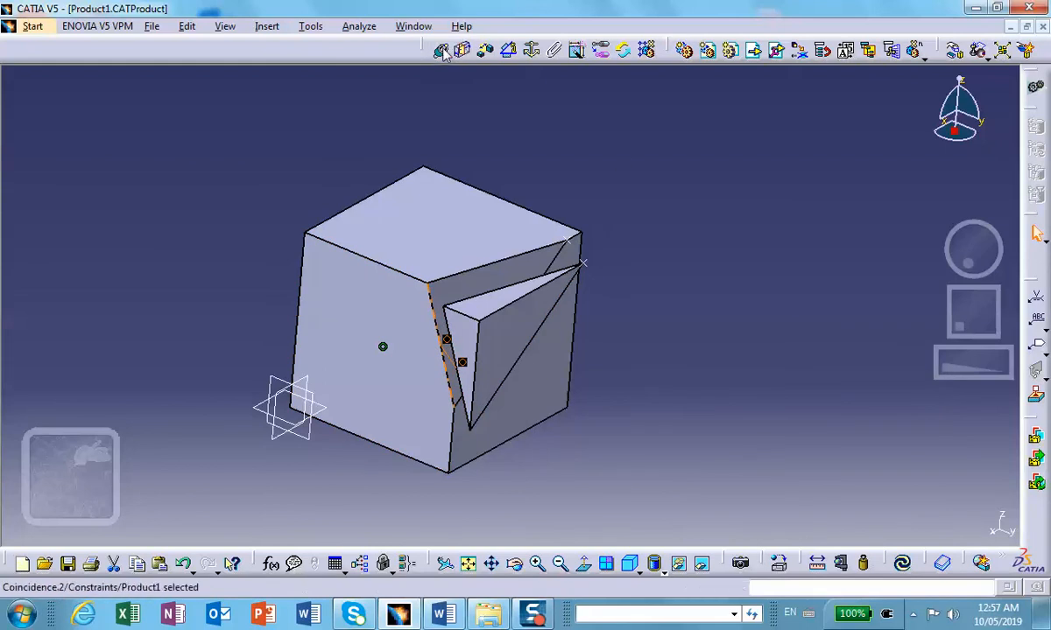
click(441, 50)
click(532, 280)
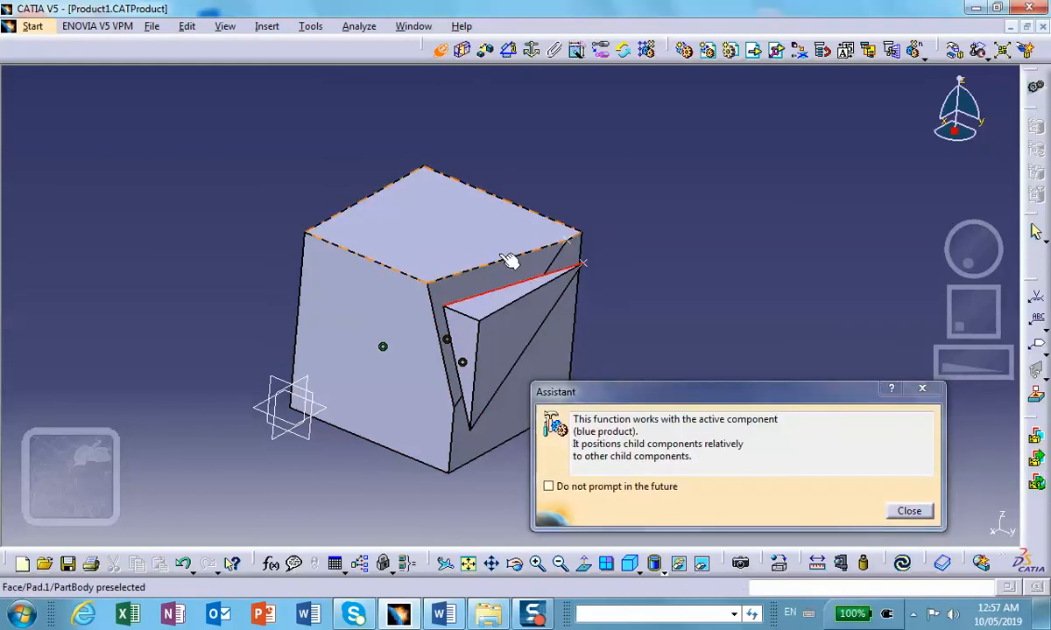
click(506, 265)
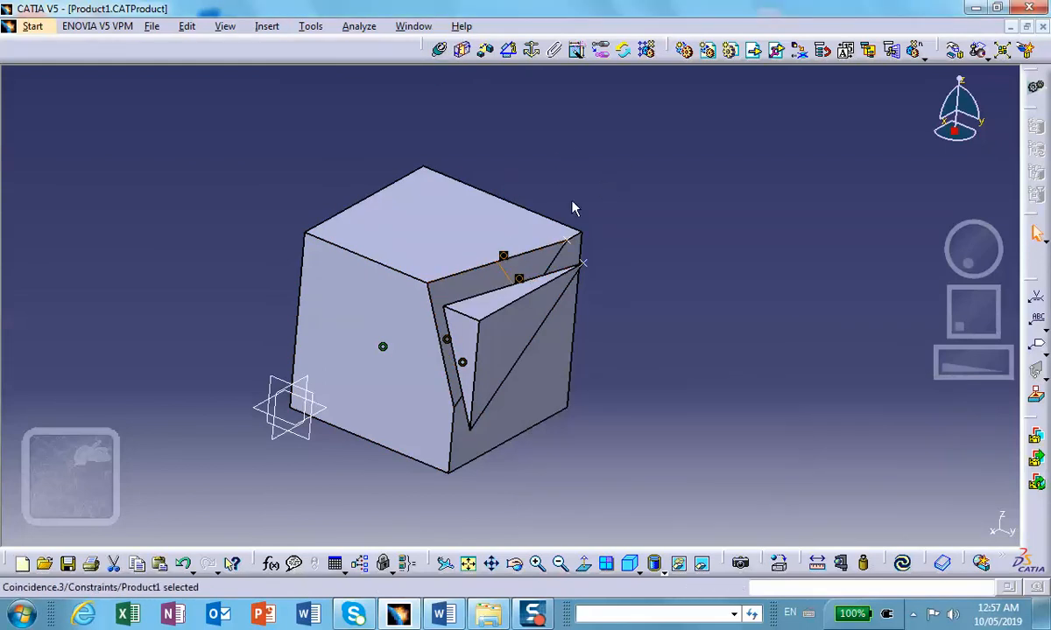
Step: Dismiss the constraint assistant message and update the assembly to seat the wedge in the block's cut
click(442, 52)
click(908, 511)
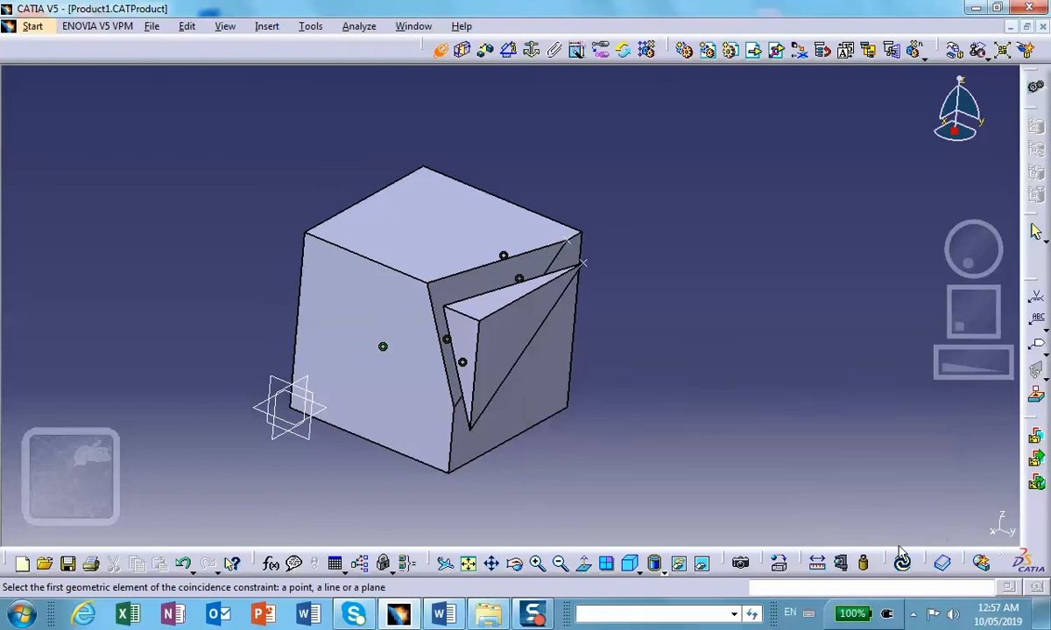
click(901, 563)
middle_drag(677, 367, 628, 361)
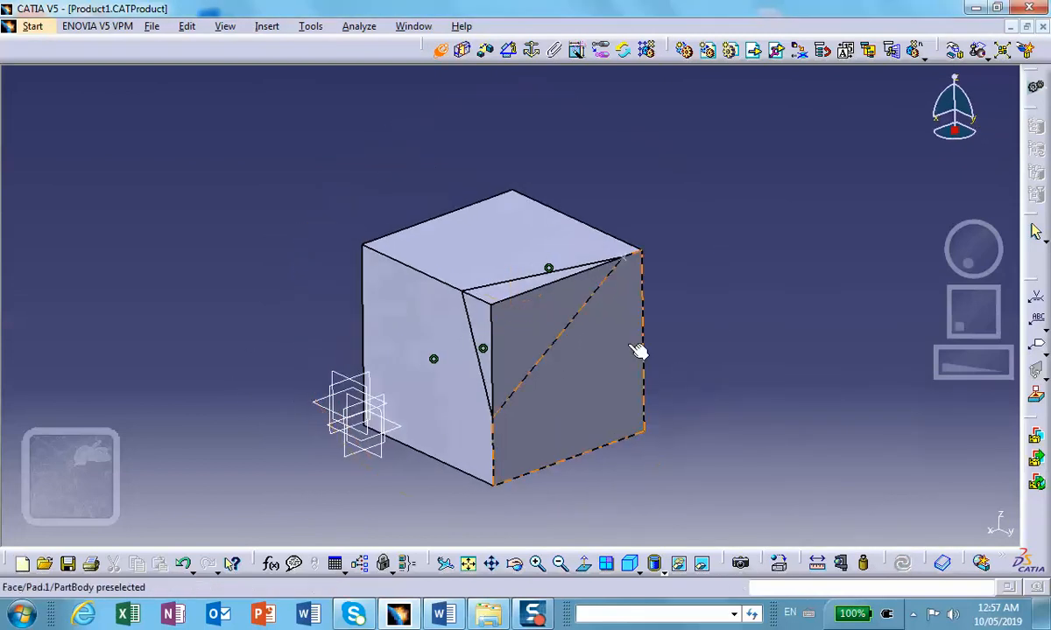
click(440, 49)
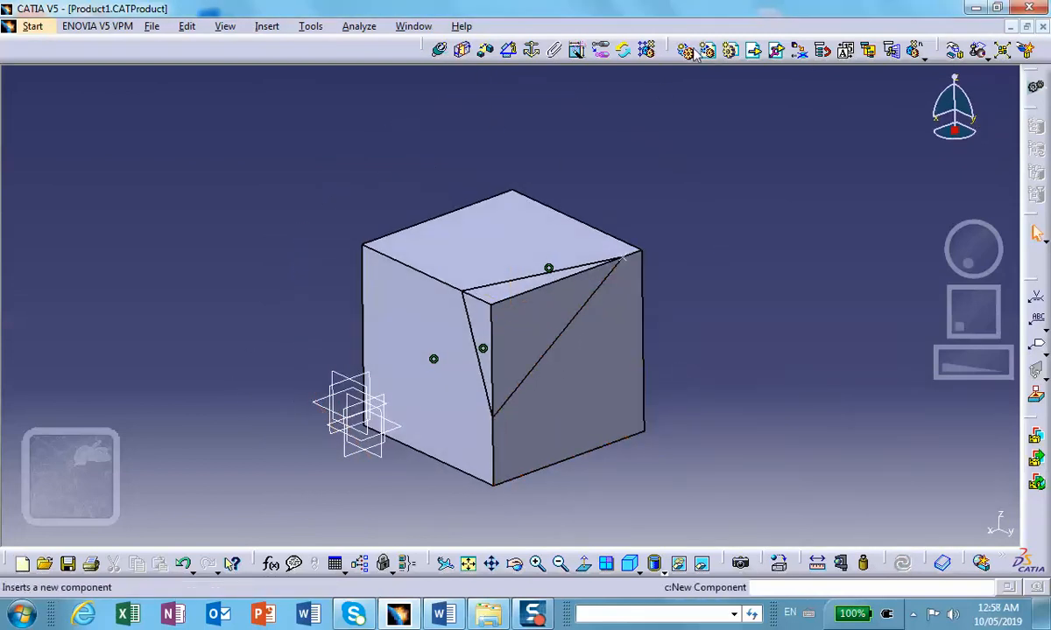
Step: Manipulate the wedge and block without respecting constraints, rotating them around the Z and X axes to move them out of alignment
click(954, 51)
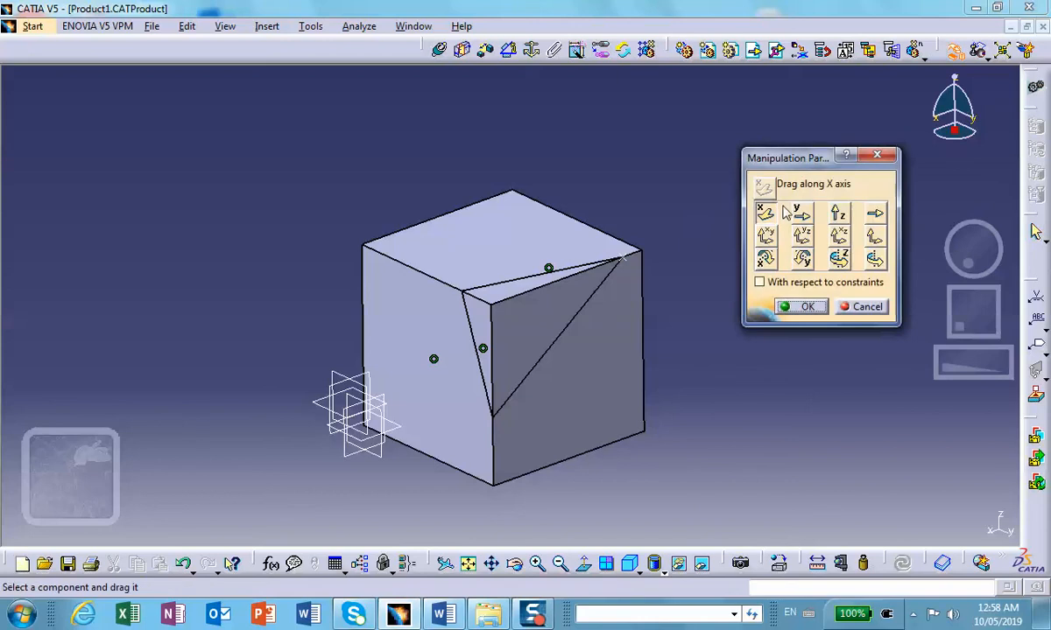
click(838, 258)
drag(563, 305, 511, 222)
drag(613, 337, 501, 398)
click(765, 258)
drag(553, 314, 456, 218)
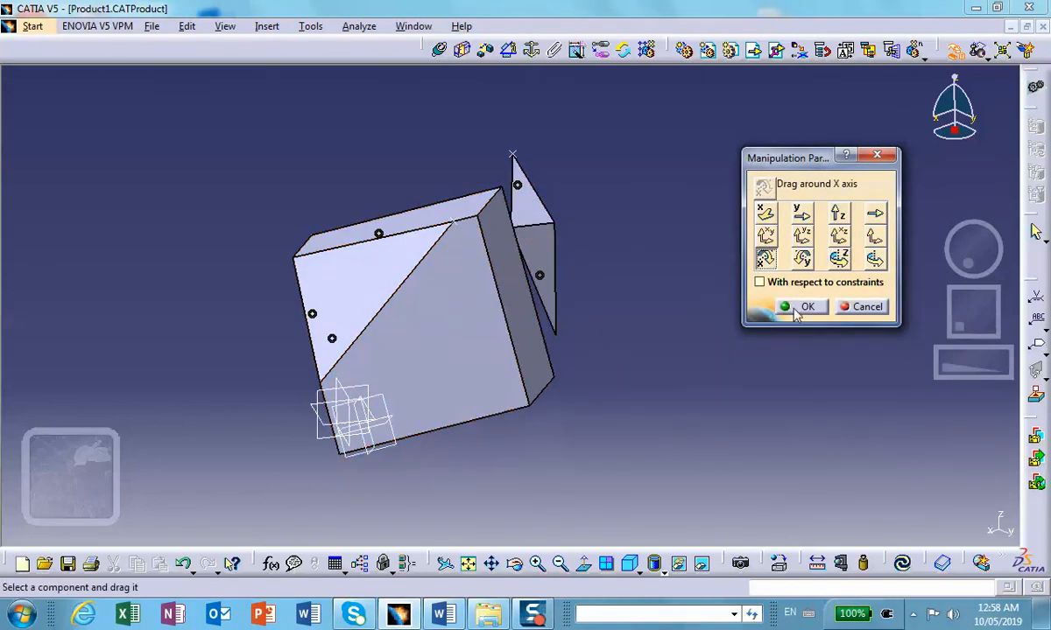
click(790, 307)
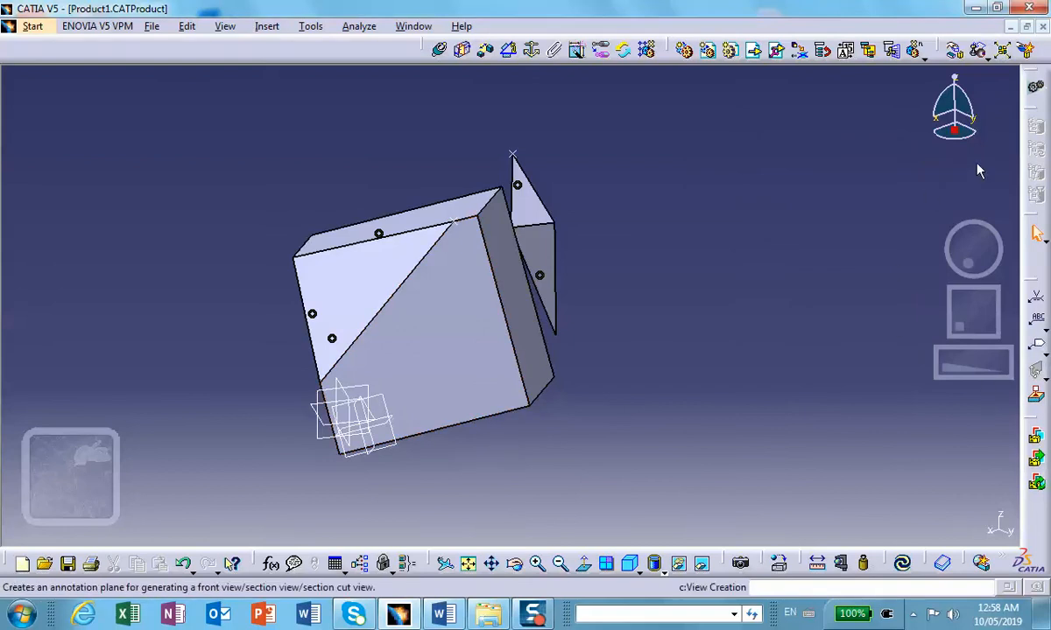
Step: Update the assembly to bring the wedge and block back into their constrained positions, and inspect the fit
click(904, 567)
middle_drag(514, 322, 698, 330)
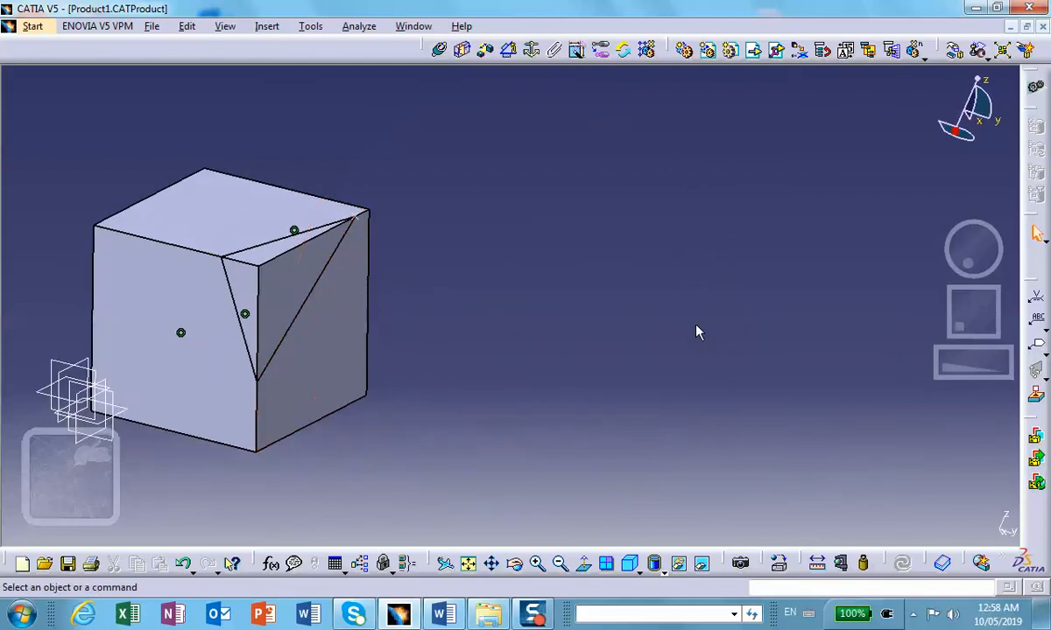
middle_drag(389, 295, 521, 265)
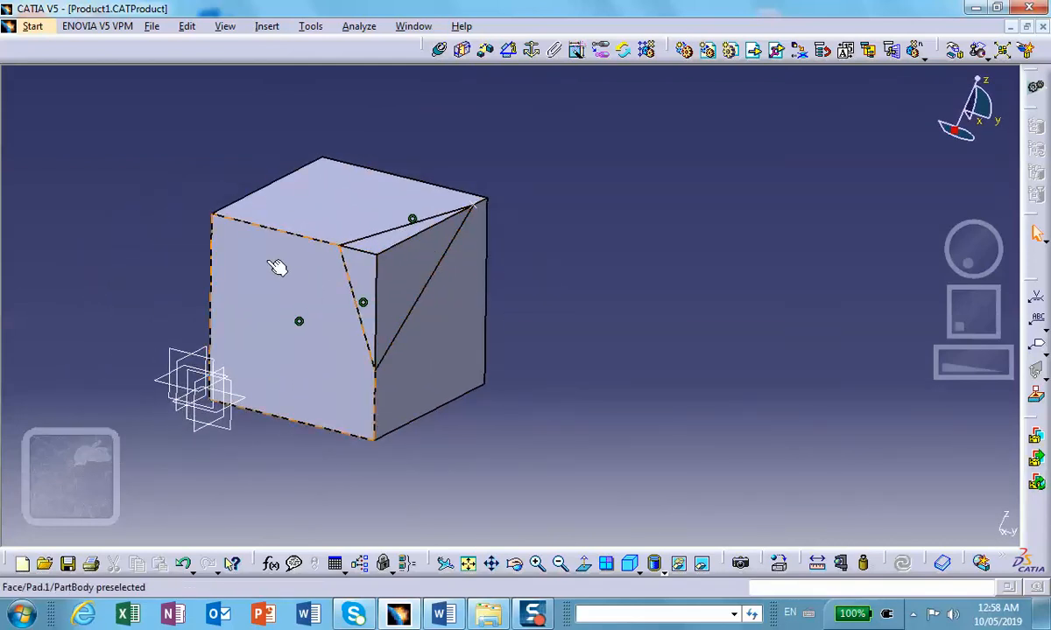